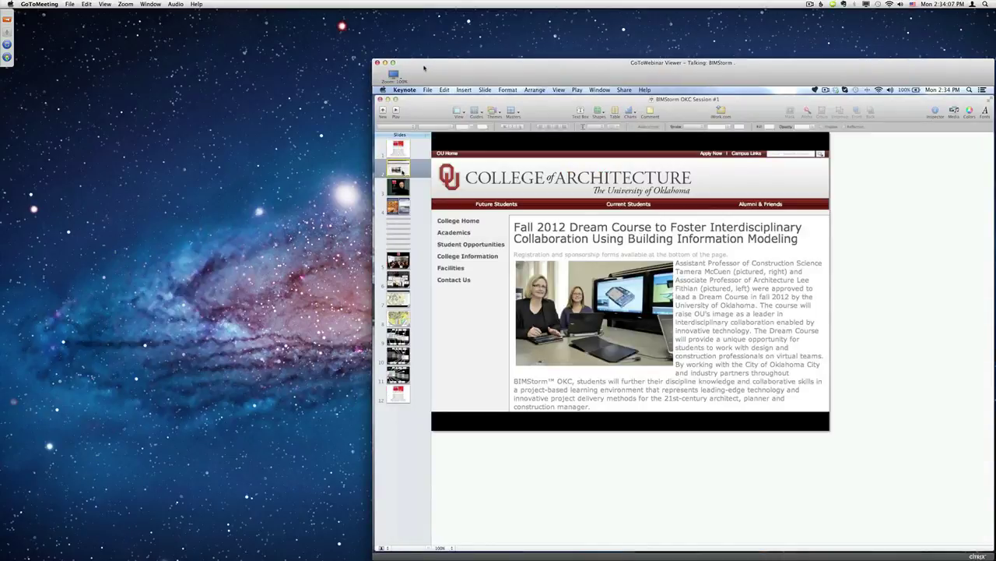
Step: Enlarge the GoToWebinar Viewer's shared presentation so it fills the whole screen
left_click(394, 74)
left_click(416, 83)
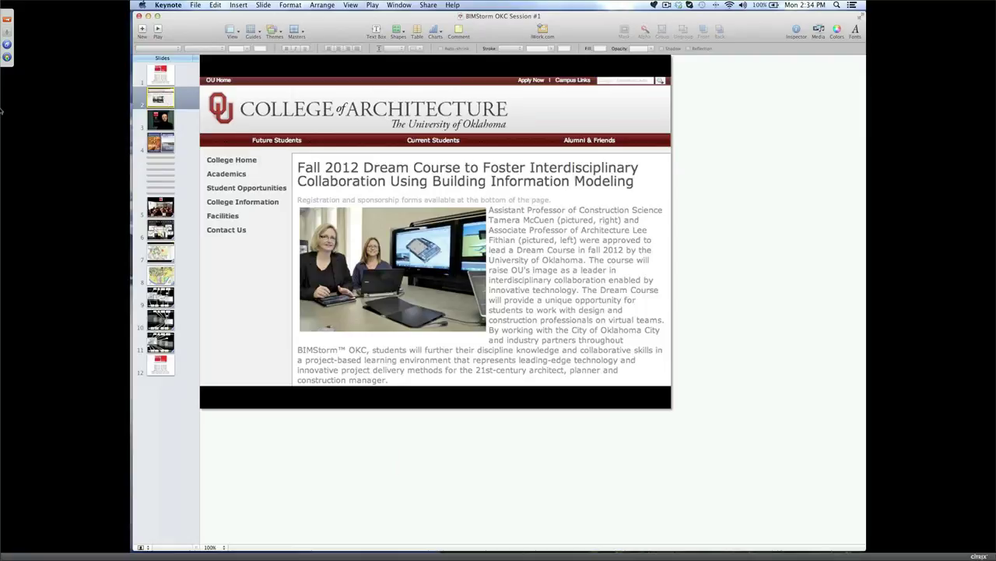
Step: Switch from Keynote to Safari's BIMStorm Oklahoma agenda page and resize its window to fill the shared screen
key("super+Tab")
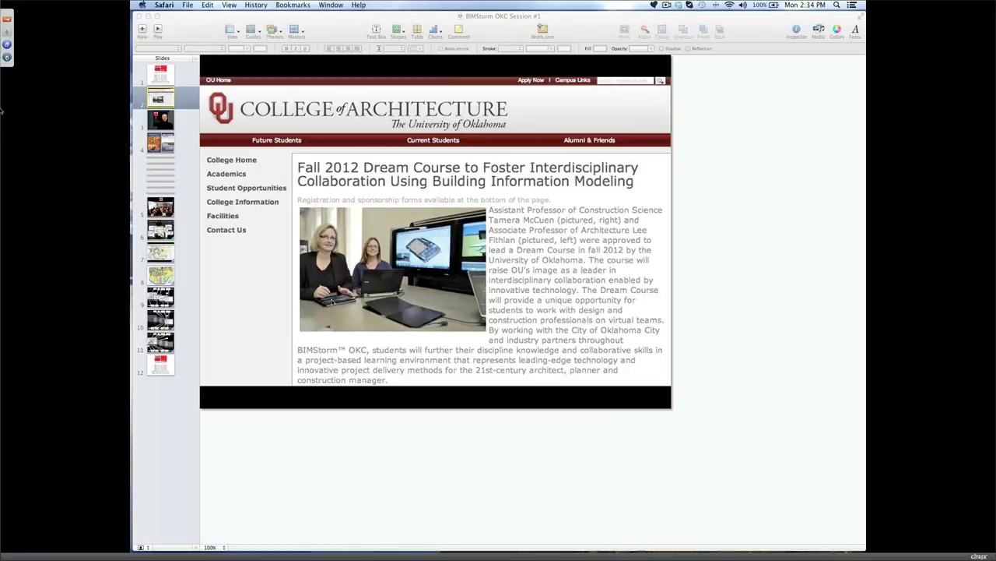
left_click(344, 31)
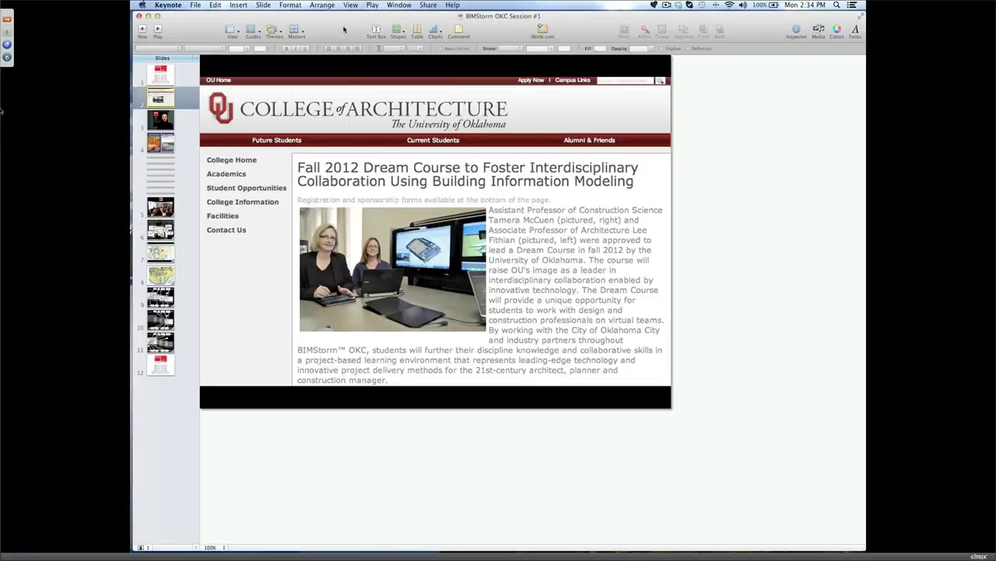
left_click_drag(344, 35, 346, 85)
left_click_drag(271, 42, 271, 25)
left_click_drag(857, 442, 854, 553)
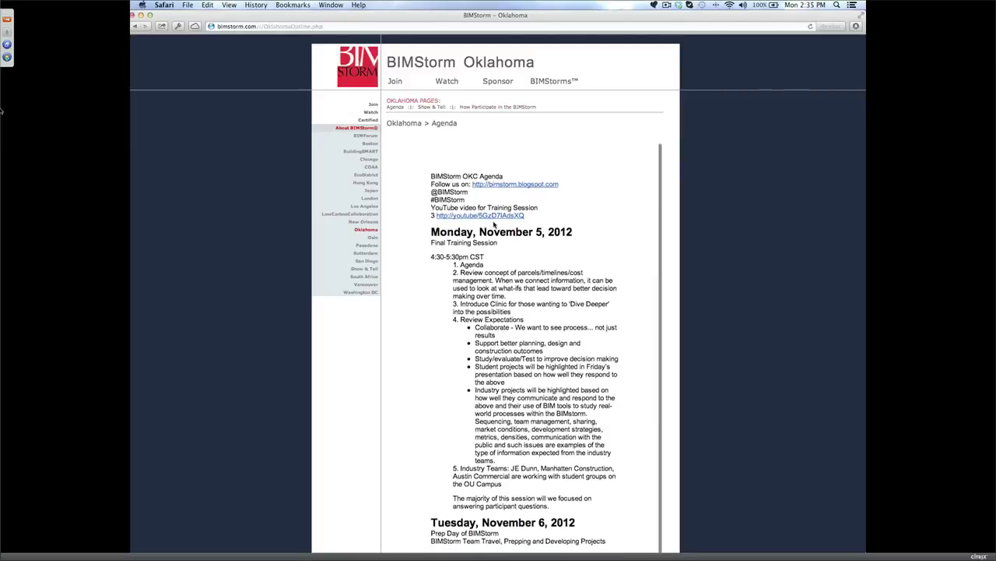
Step: Zoom the BIMStorm Oklahoma agenda page in one level and show the Monday, November 5, 2012 final training session
scroll(494, 224, "down", 1)
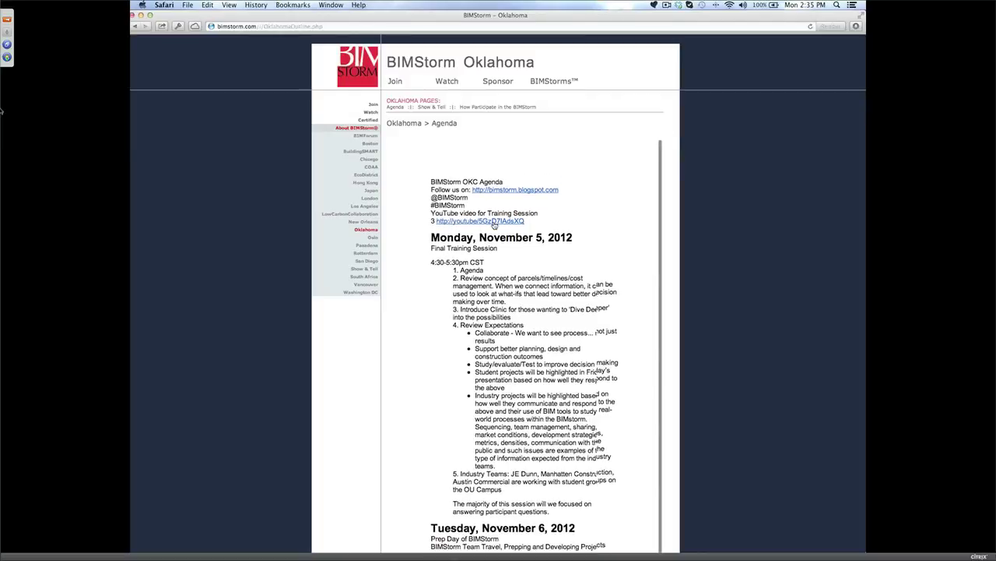
scroll(495, 224, "down", 2)
scroll(494, 225, "down", 1)
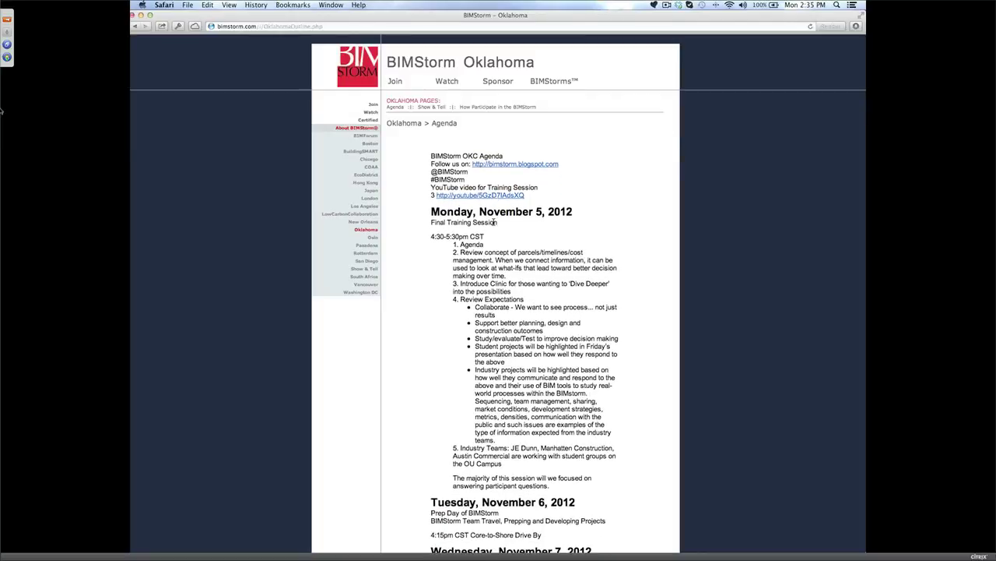
scroll(494, 222, "down", 2)
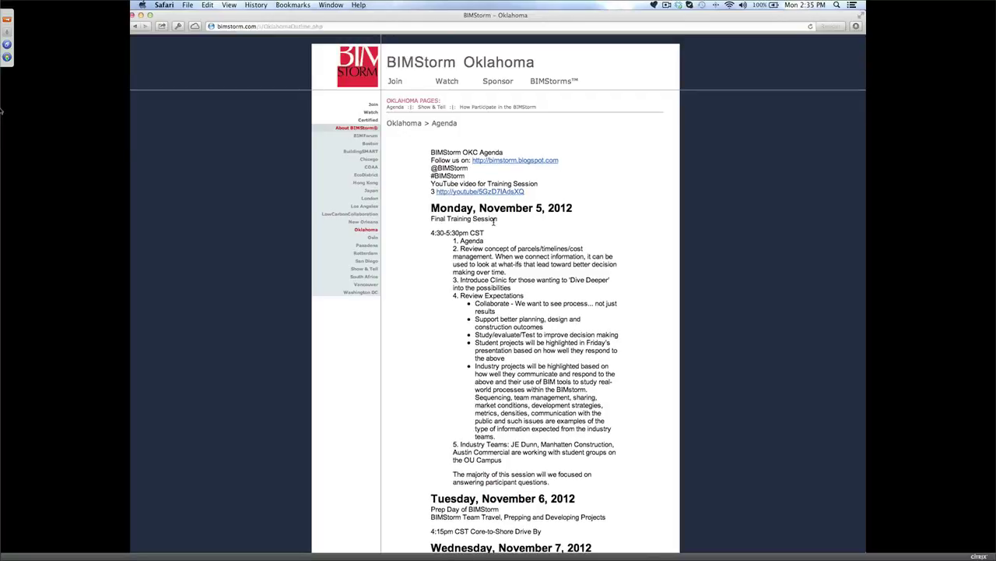
scroll(495, 223, "down", 1)
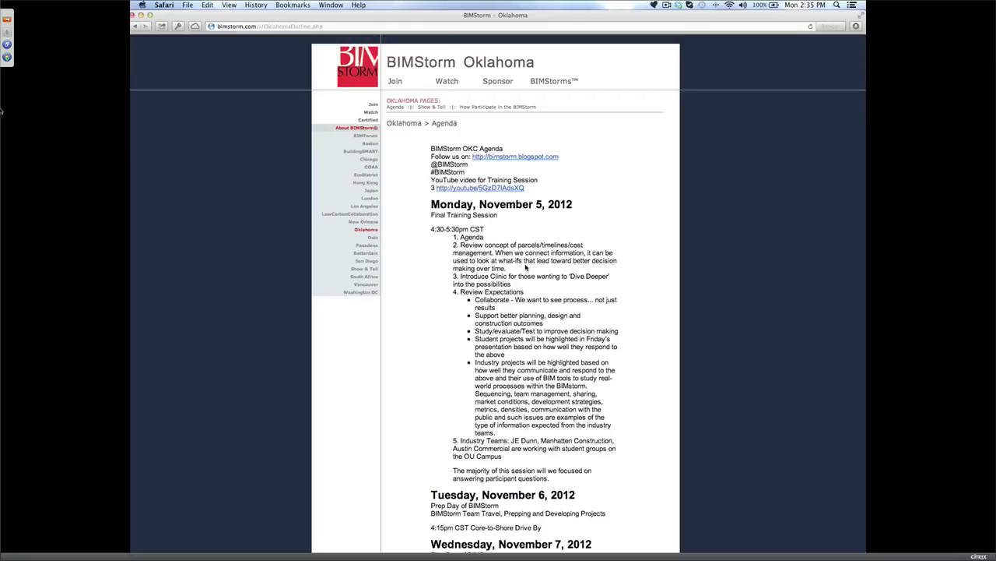
key("super+plus")
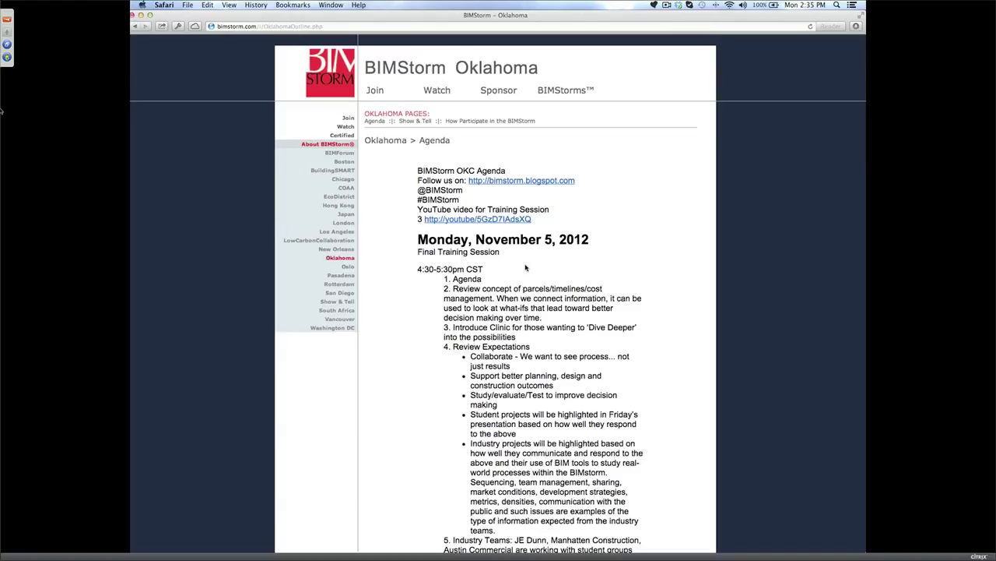
scroll(527, 266, "up", 1)
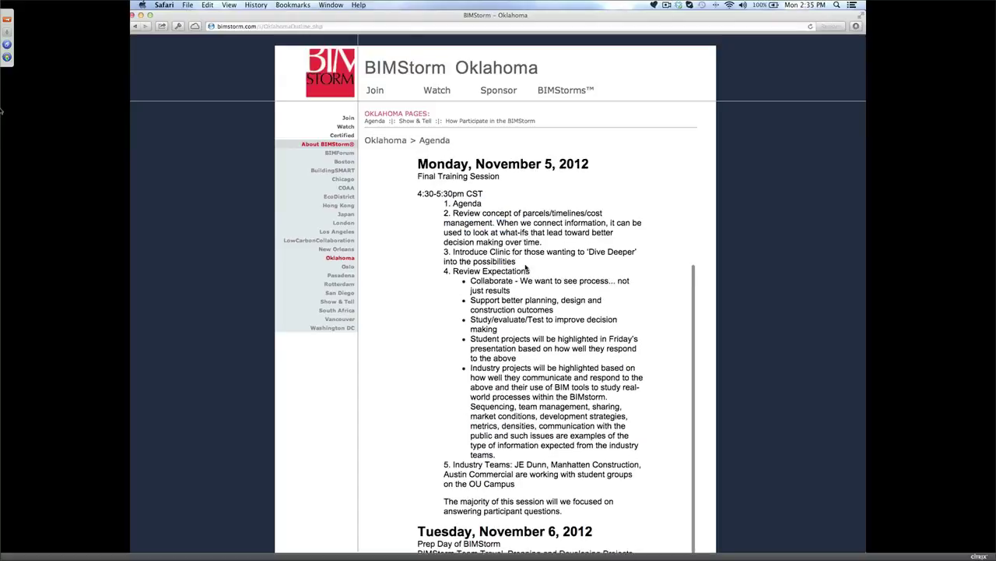
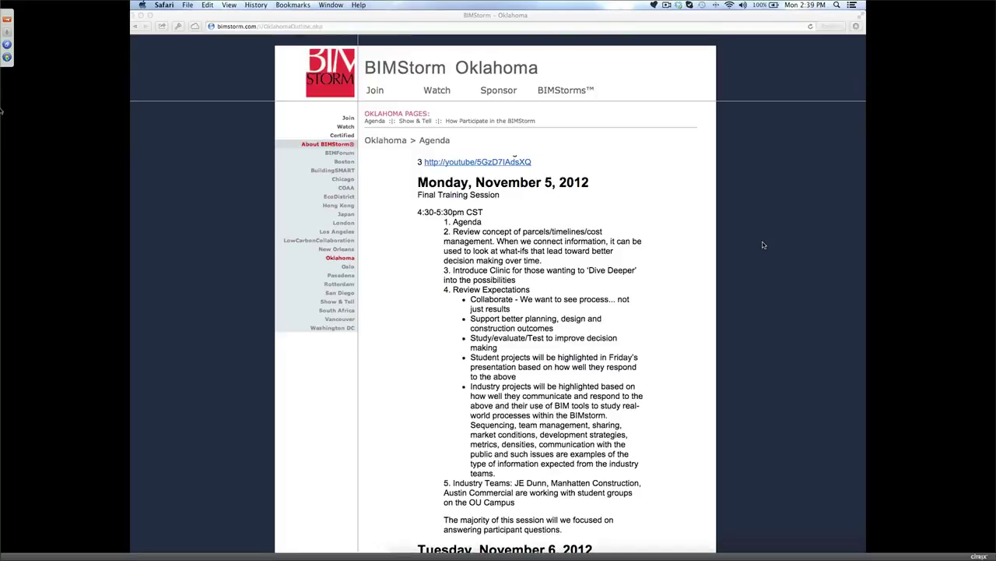
Step: Look over the agenda from Monday's training session to the participant prototypes, and return to the Wednesday, November 7, 2012 schedule
scroll(760, 248, "down", 1)
scroll(688, 292, "down", 10)
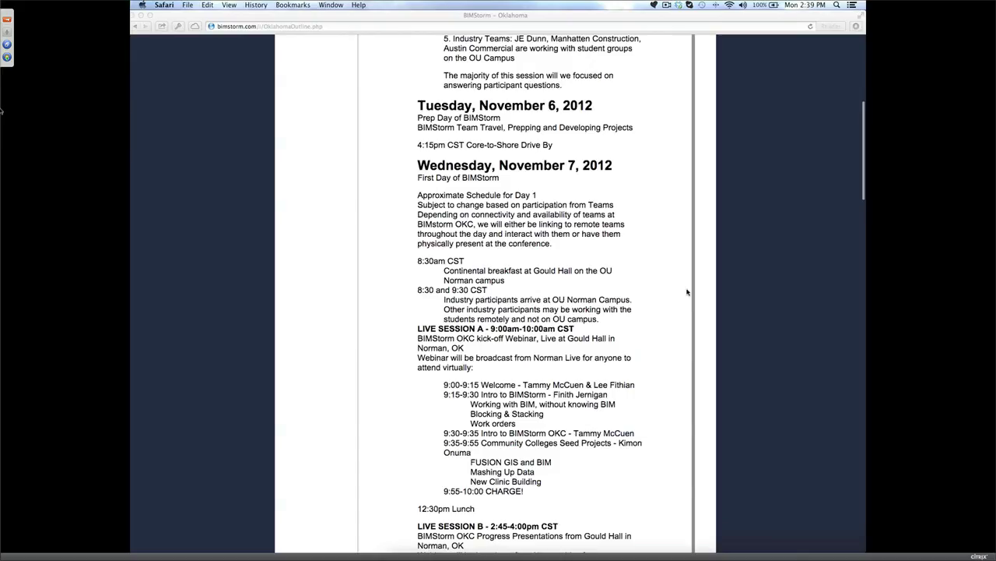
scroll(687, 292, "down", 15)
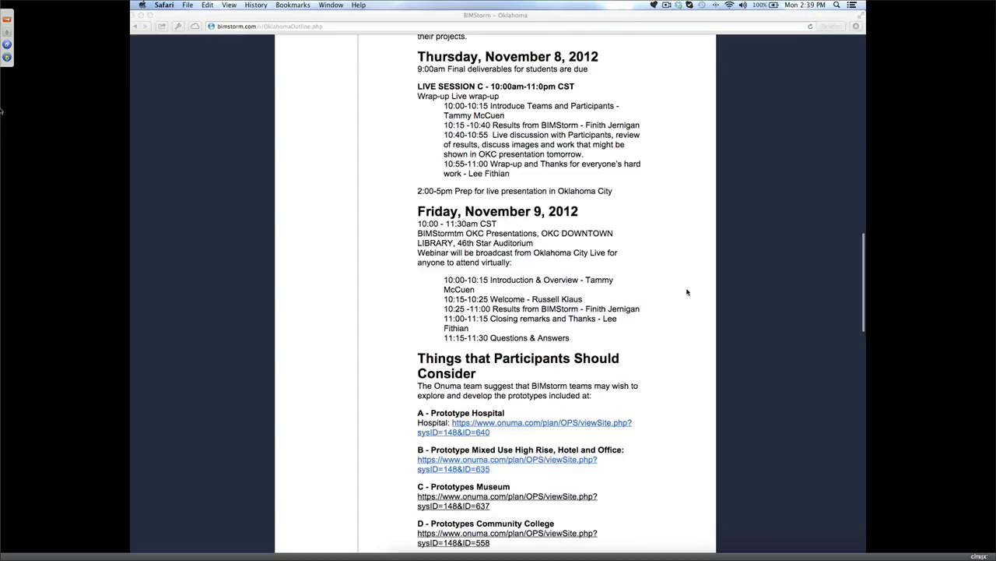
scroll(688, 292, "down", 1)
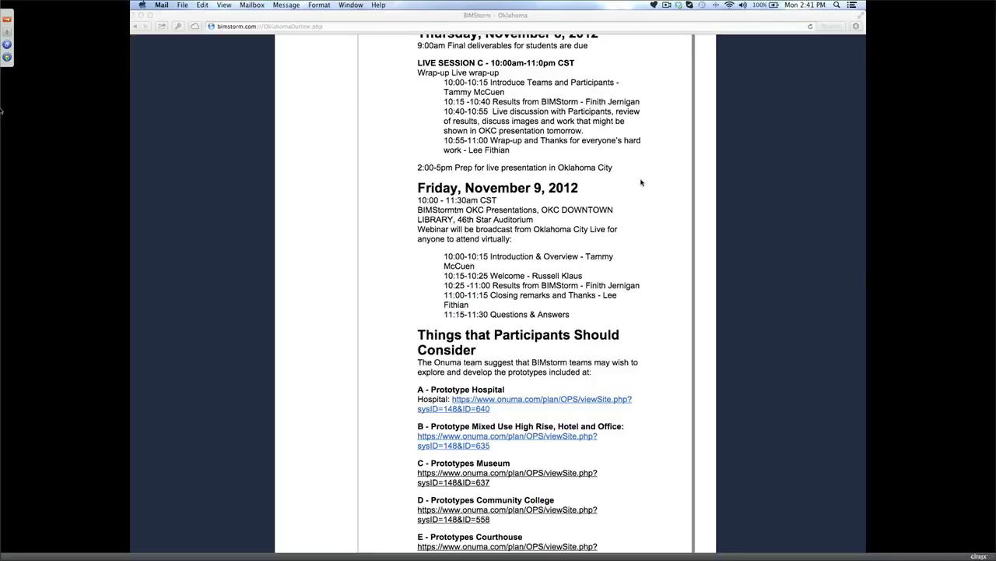
scroll(641, 183, "up", 20)
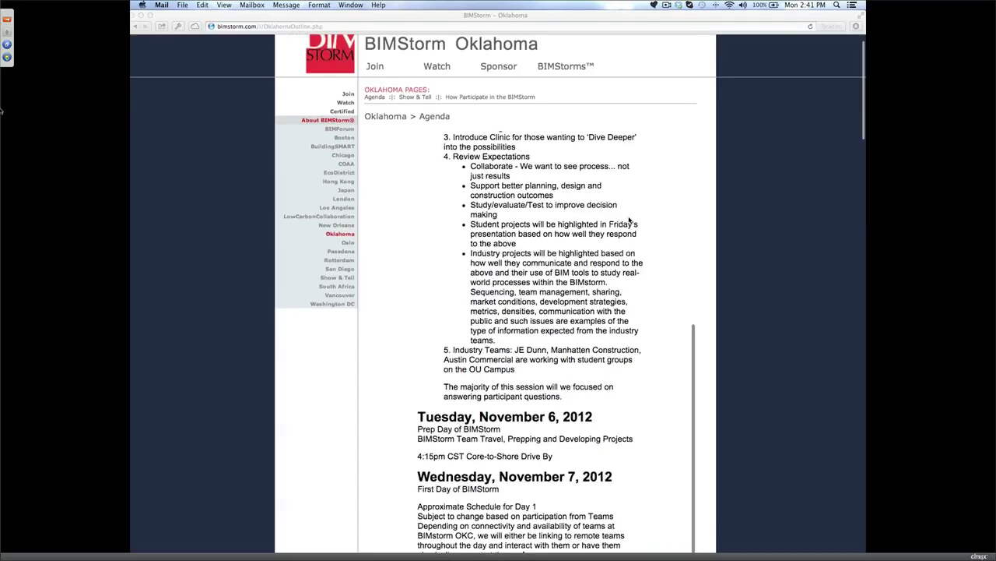
scroll(630, 222, "down", 2)
scroll(626, 224, "down", 1)
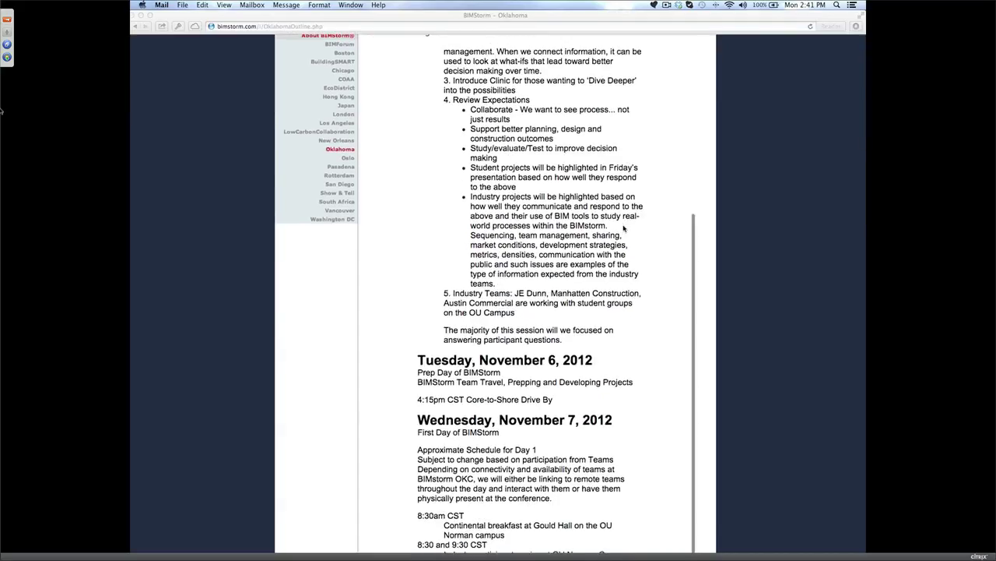
scroll(608, 258, "up", 3)
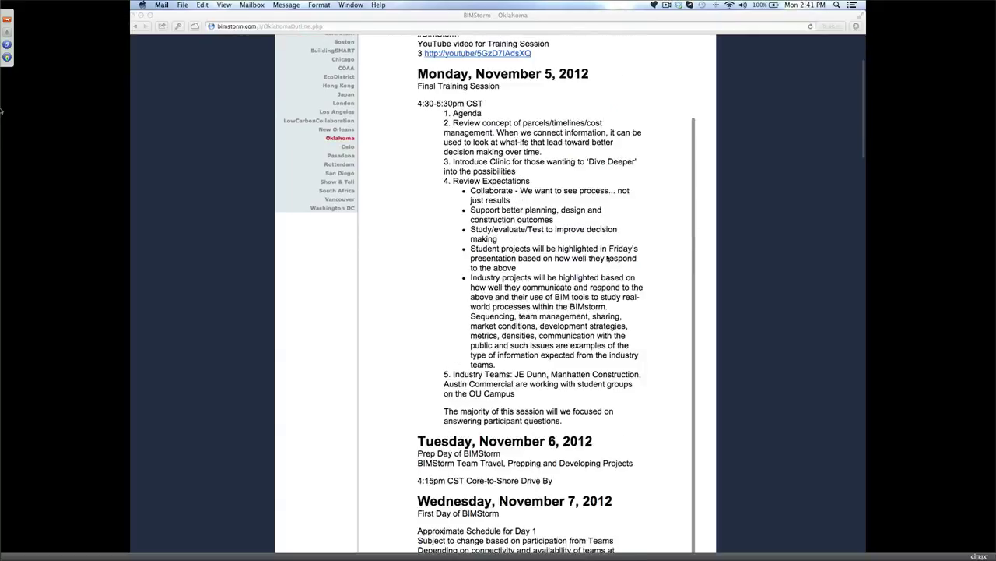
scroll(608, 258, "down", 8)
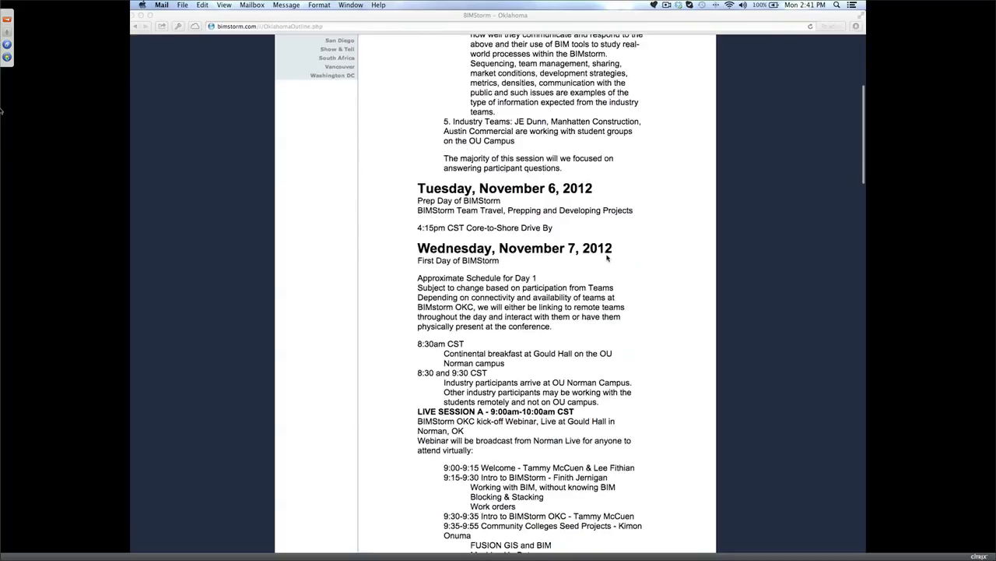
scroll(608, 257, "down", 5)
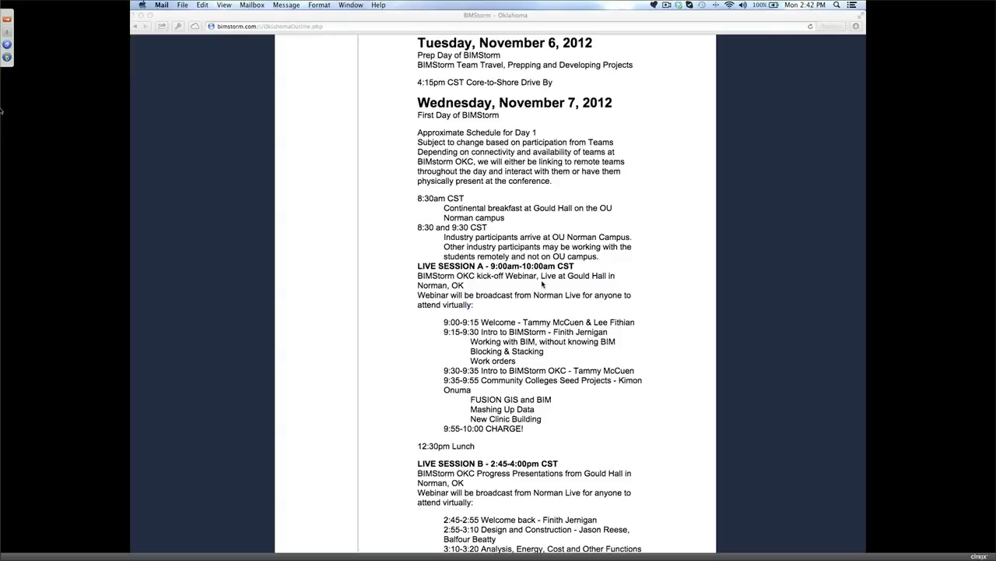
Step: Examine the agenda's Live Sessions A and B on Wednesday, Live Session C on Thursday, and Friday's presentations
scroll(542, 285, "up", 2)
scroll(543, 284, "down", 6)
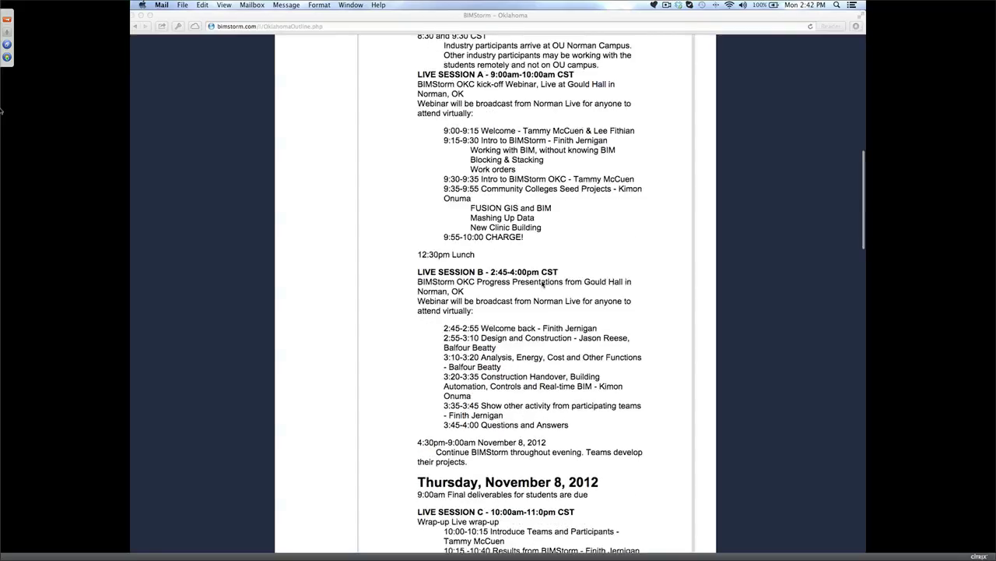
scroll(543, 284, "down", 2)
scroll(542, 284, "down", 1)
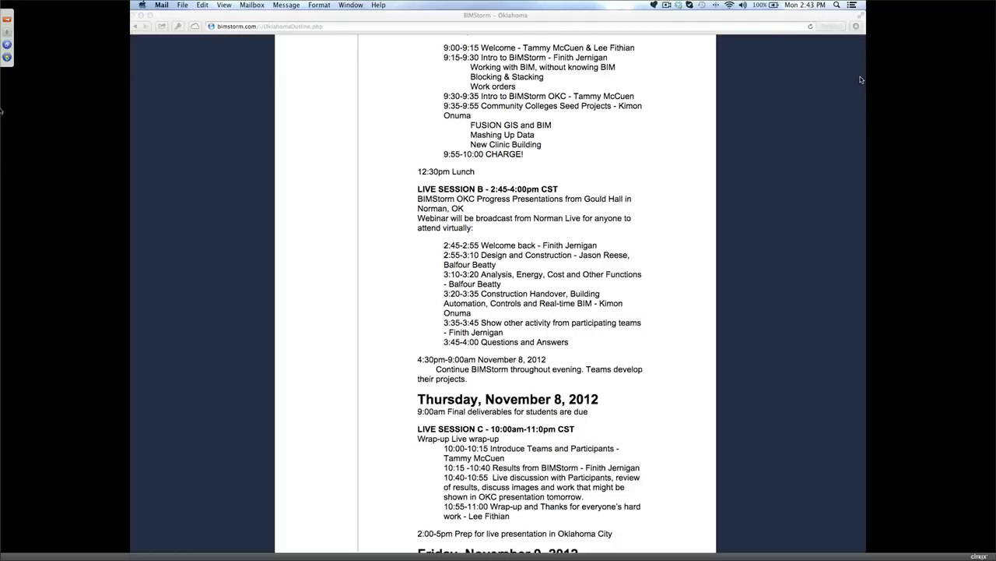
left_click(659, 250)
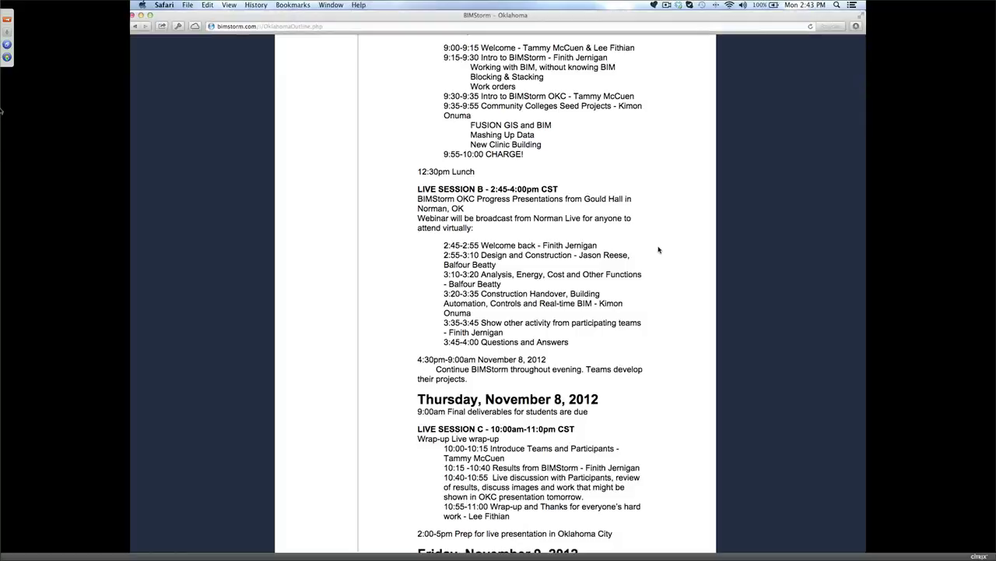
scroll(654, 256, "up", 1)
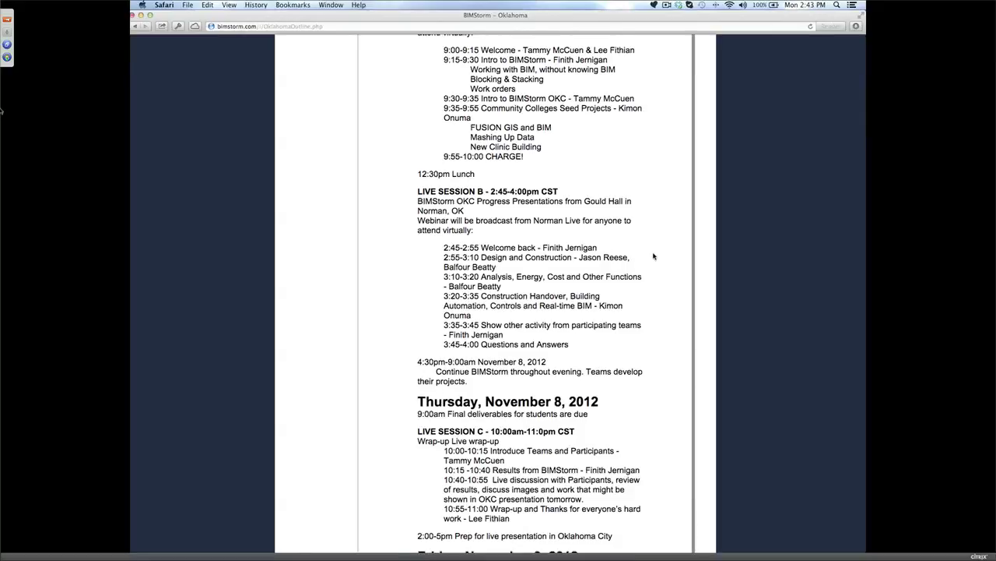
scroll(654, 257, "down", 1)
scroll(653, 258, "down", 2)
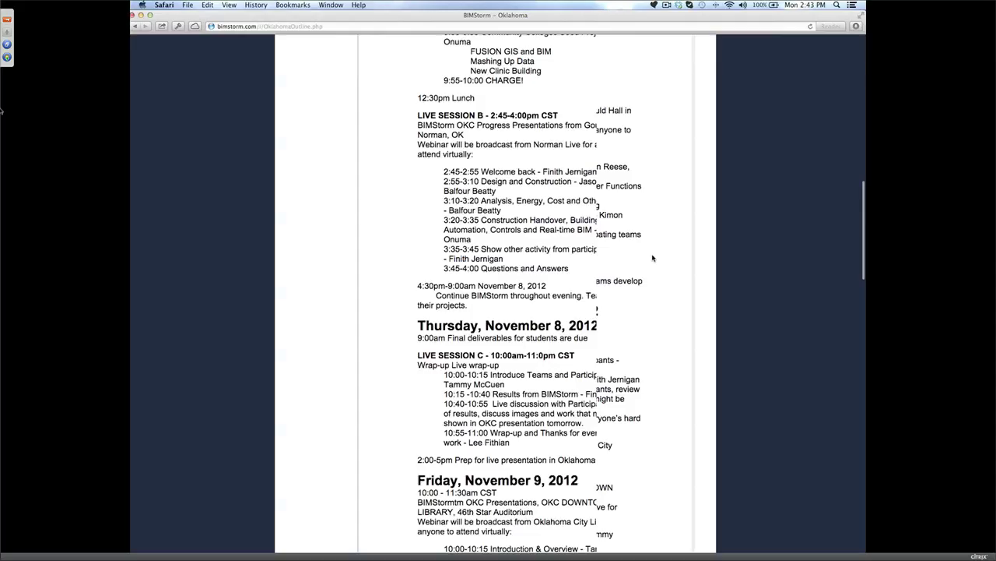
scroll(653, 258, "down", 2)
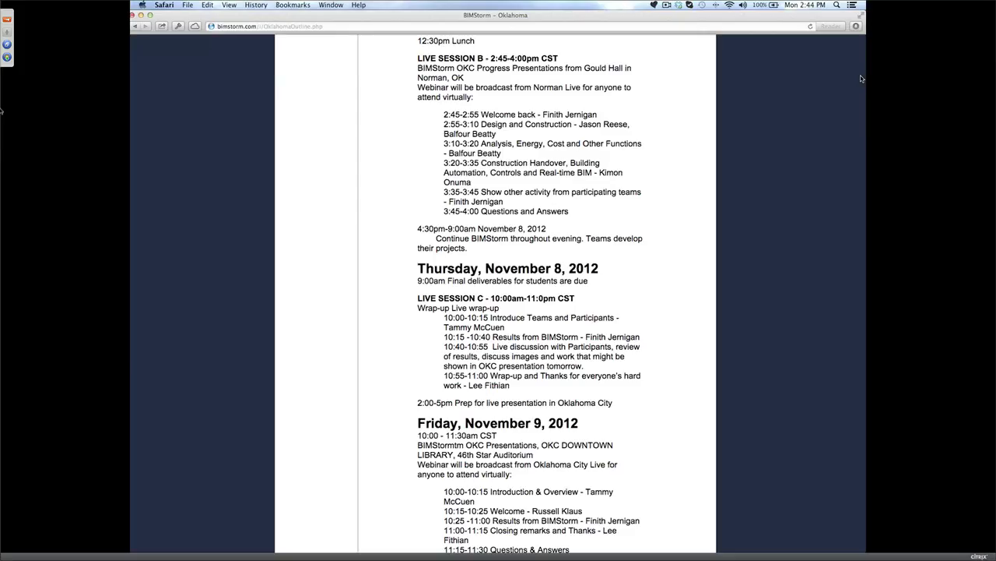
scroll(597, 309, "up", 1)
scroll(597, 309, "up", 2)
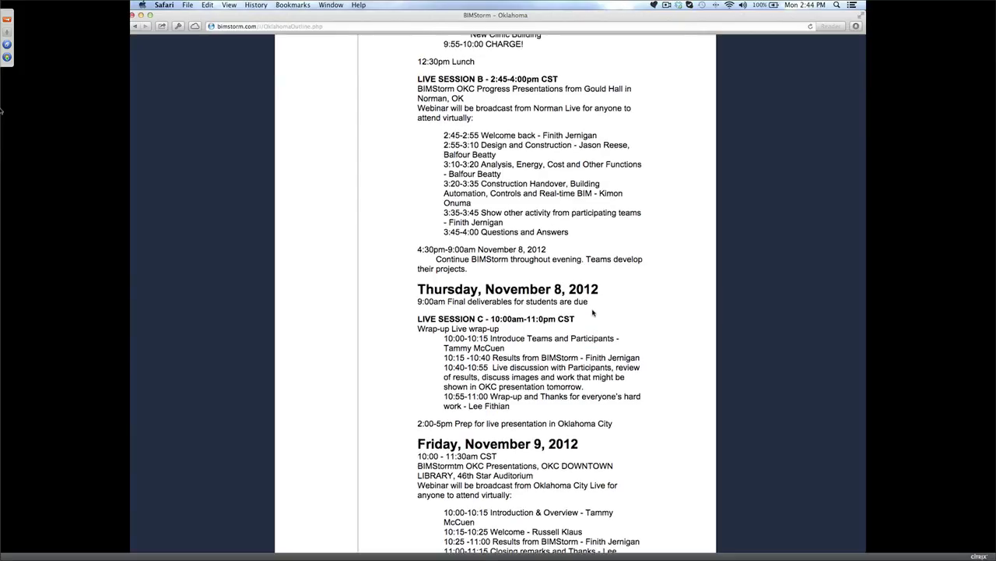
scroll(592, 312, "up", 2)
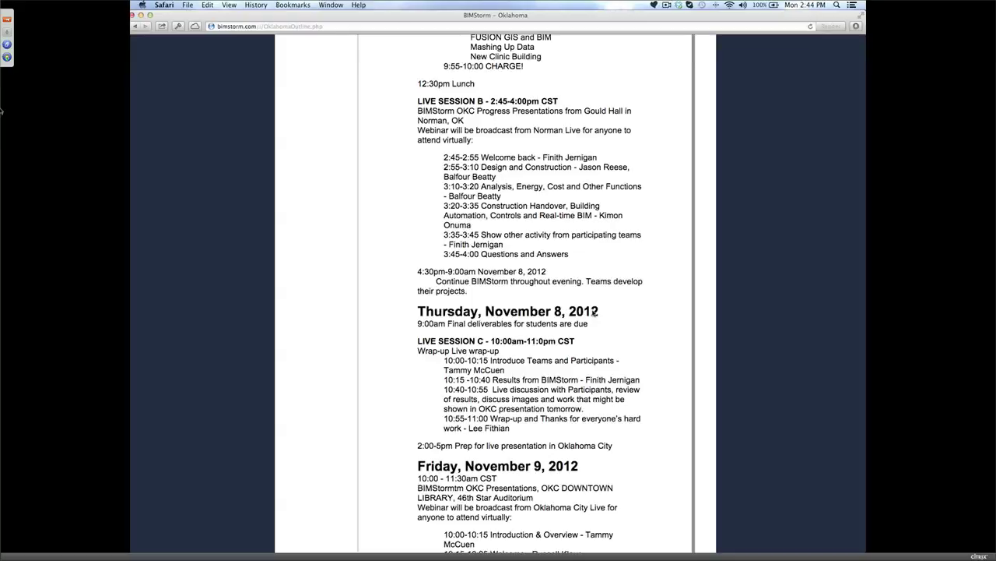
Step: Return to the beginning of the agenda and review the items of the Monday, November 5, 2012 final training session
scroll(595, 312, "up", 8)
scroll(593, 312, "up", 15)
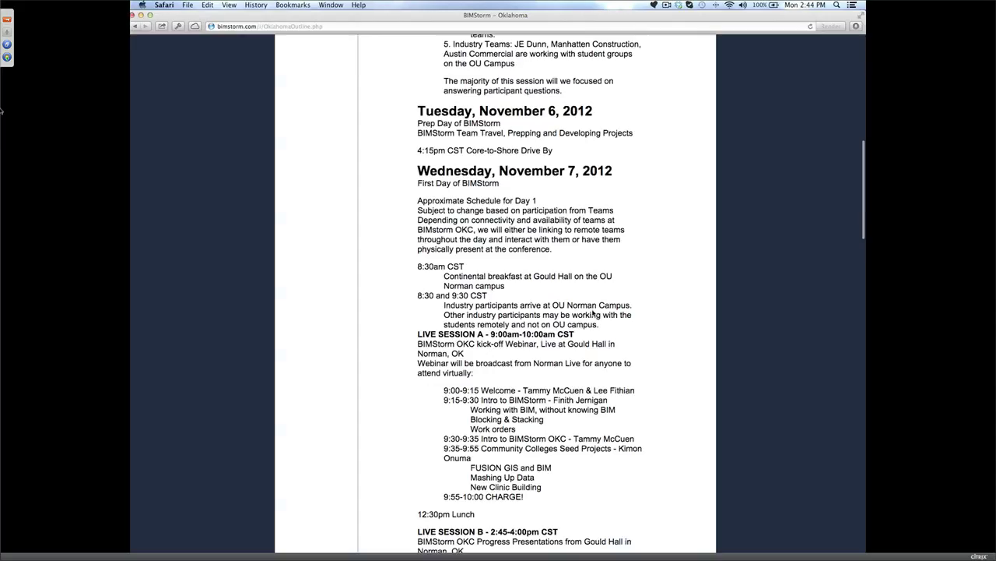
scroll(593, 312, "up", 12)
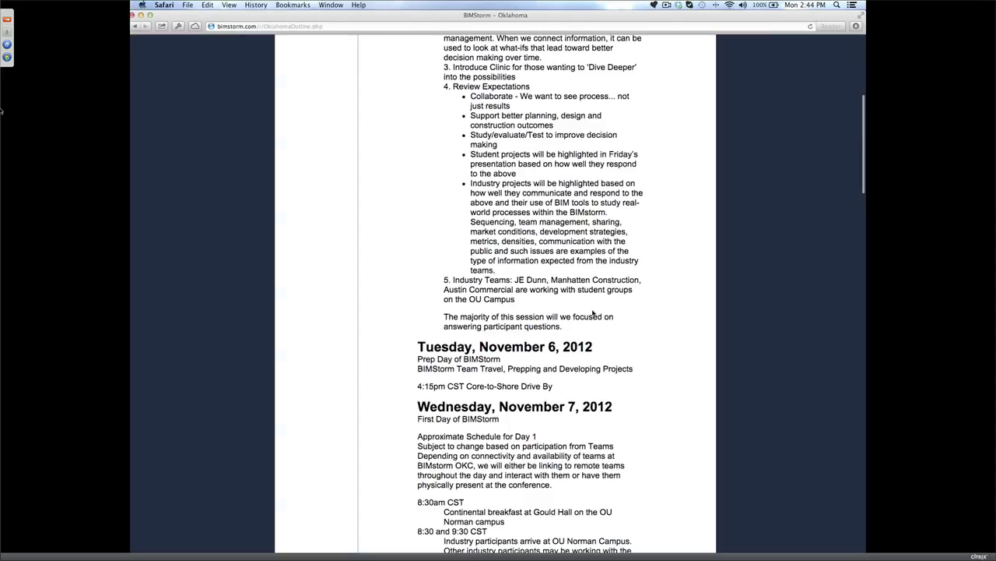
scroll(593, 312, "up", 6)
scroll(593, 312, "up", 4)
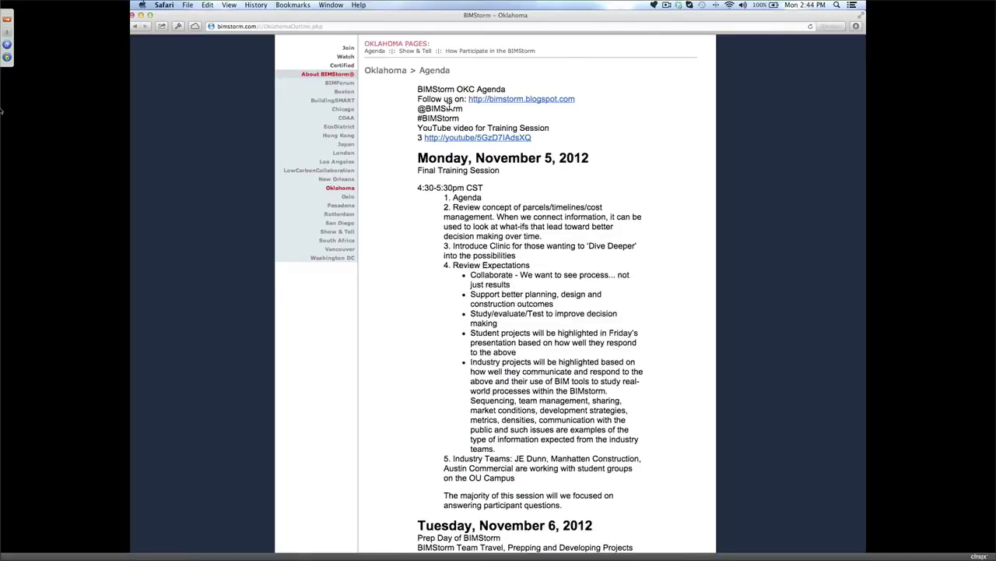
scroll(450, 105, "up", 2)
scroll(449, 107, "up", 3)
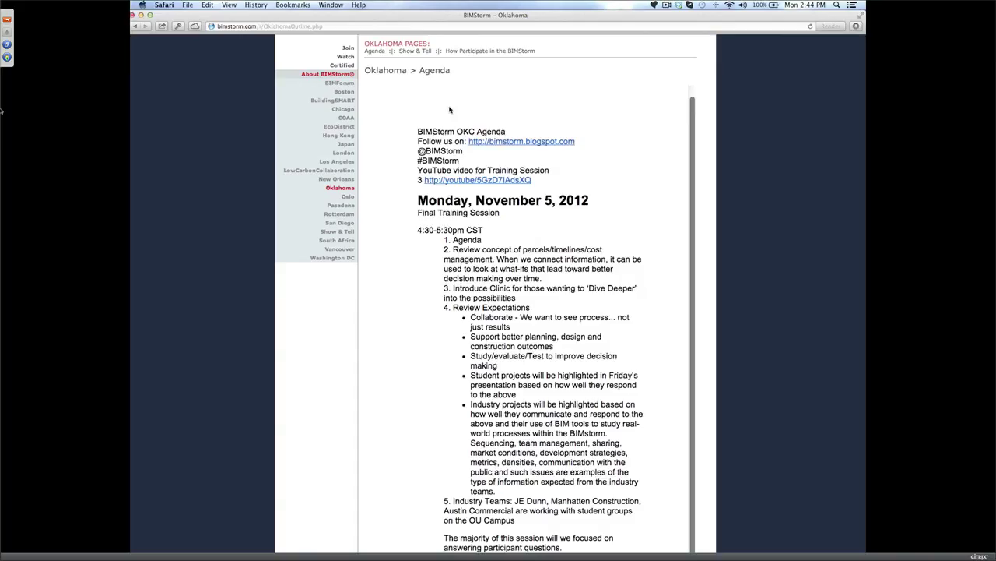
scroll(367, 231, "up", 3)
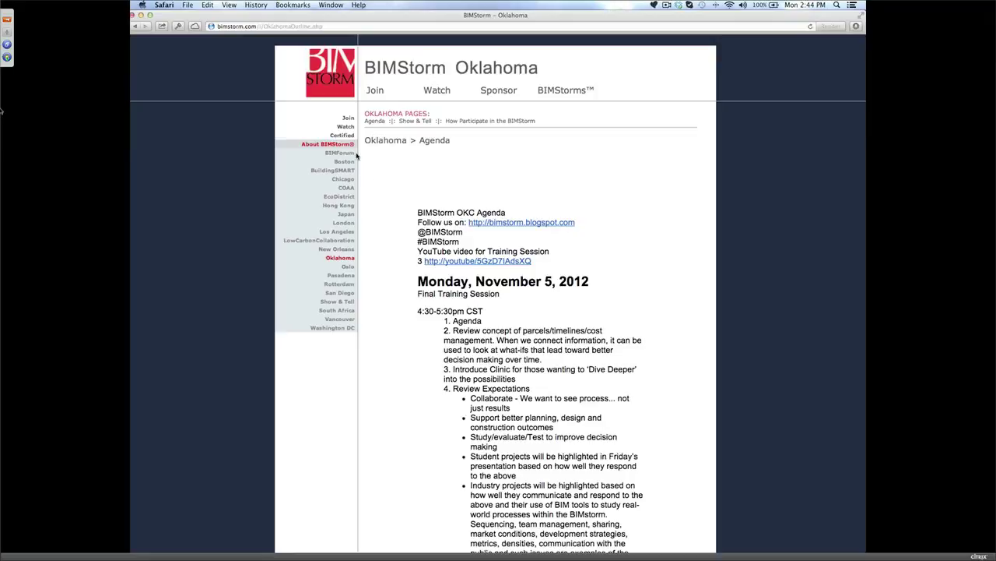
scroll(428, 283, "down", 1)
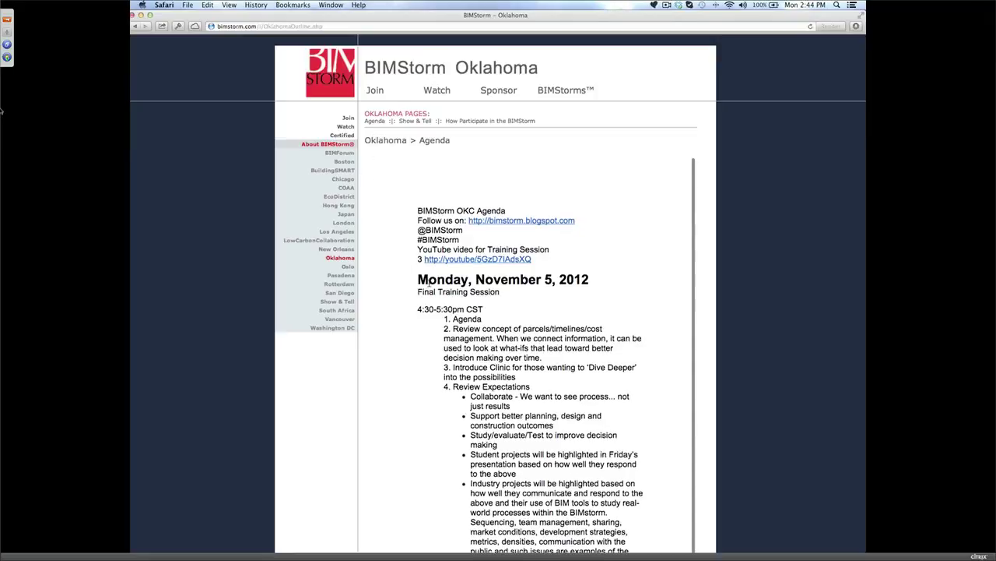
scroll(429, 283, "down", 4)
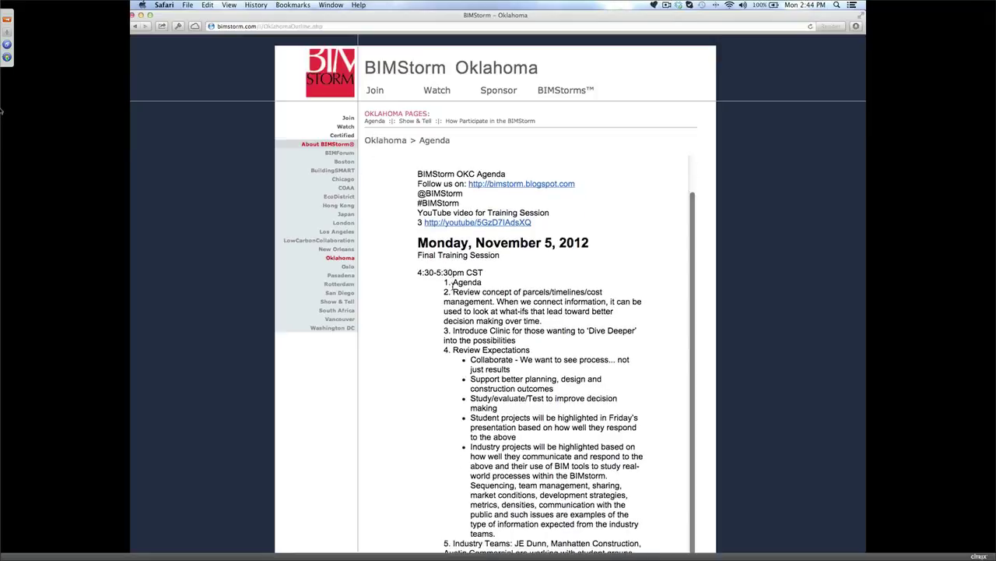
scroll(504, 328, "down", 1)
scroll(503, 328, "down", 5)
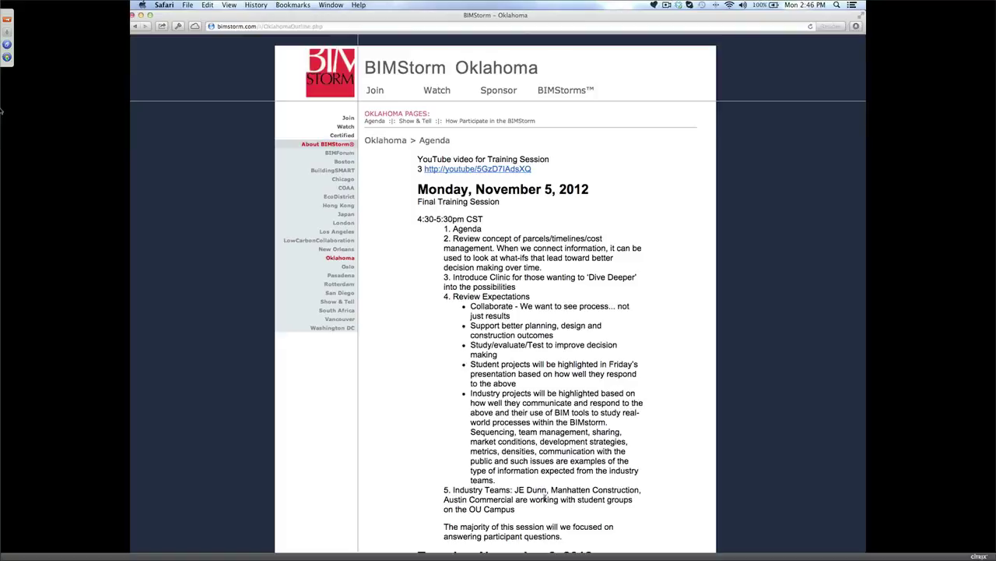
Step: Review the remaining items of Monday's final training session, from the expectations to the industry teams working with student groups
scroll(544, 499, "down", 1)
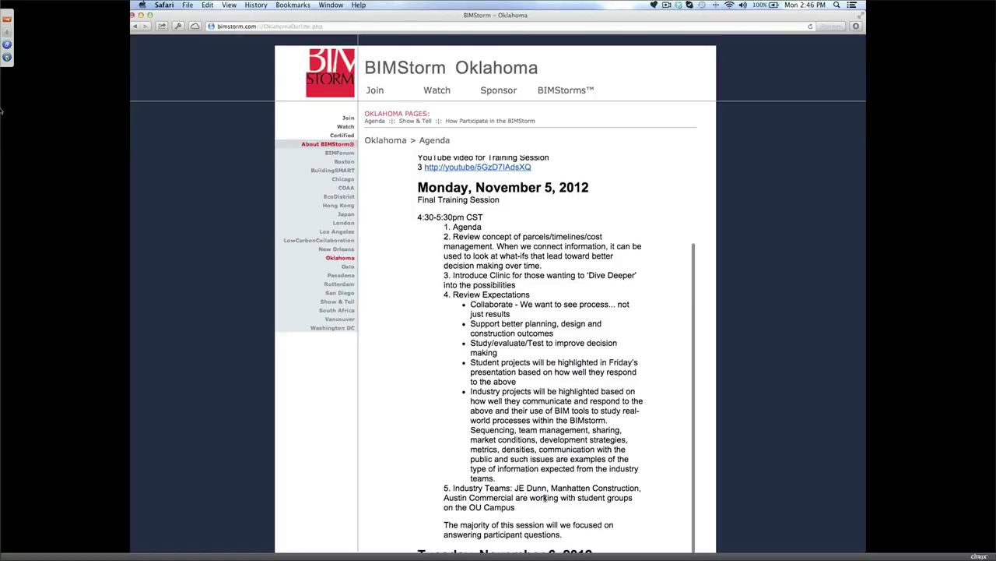
scroll(545, 499, "down", 2)
scroll(546, 501, "down", 3)
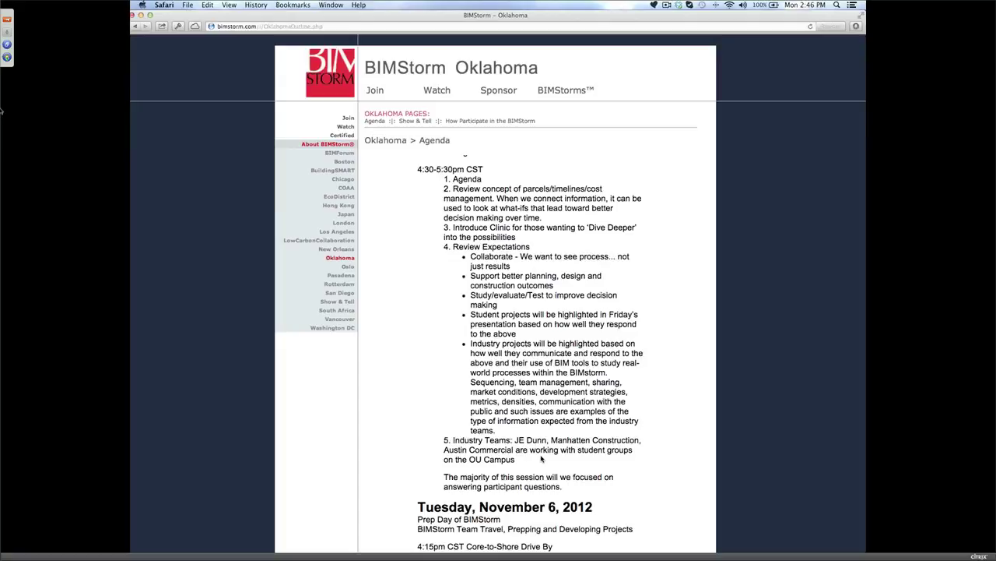
scroll(541, 459, "down", 1)
scroll(541, 459, "down", 1)
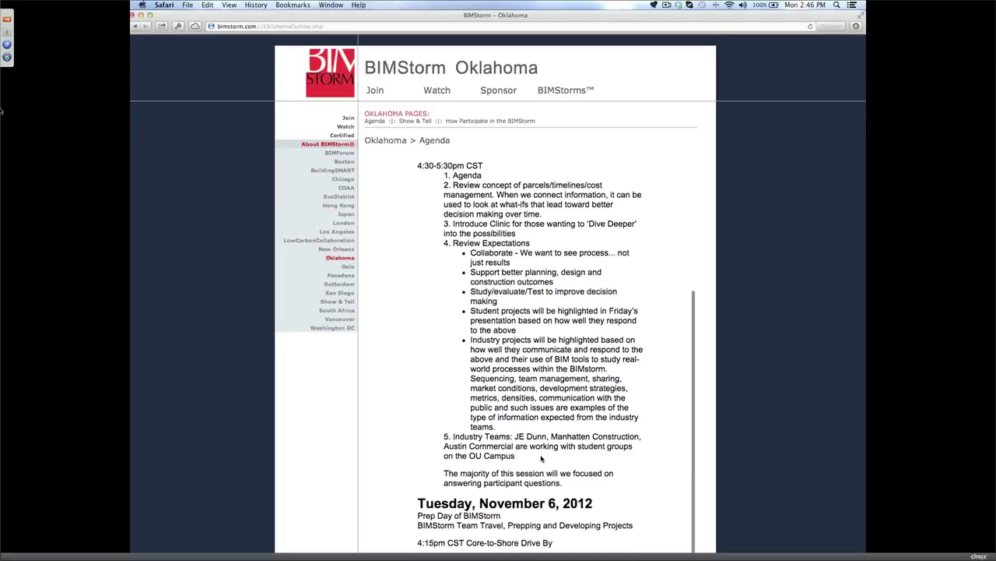
scroll(541, 458, "down", 4)
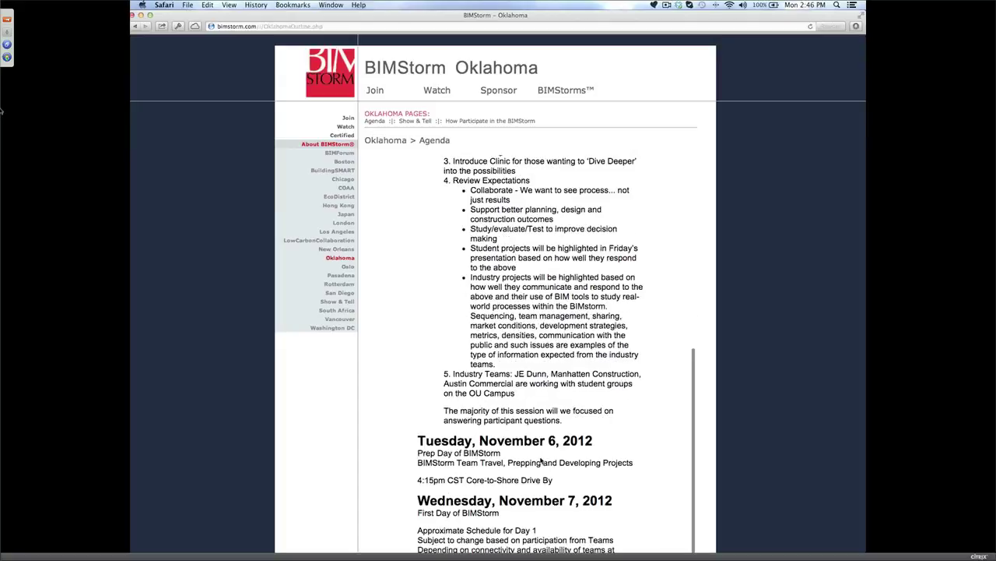
scroll(541, 461, "down", 1)
Step: Review the Tuesday, November 6, 2012 prep day entry and the opening of Wednesday's Day 1 schedule
scroll(541, 460, "down", 6)
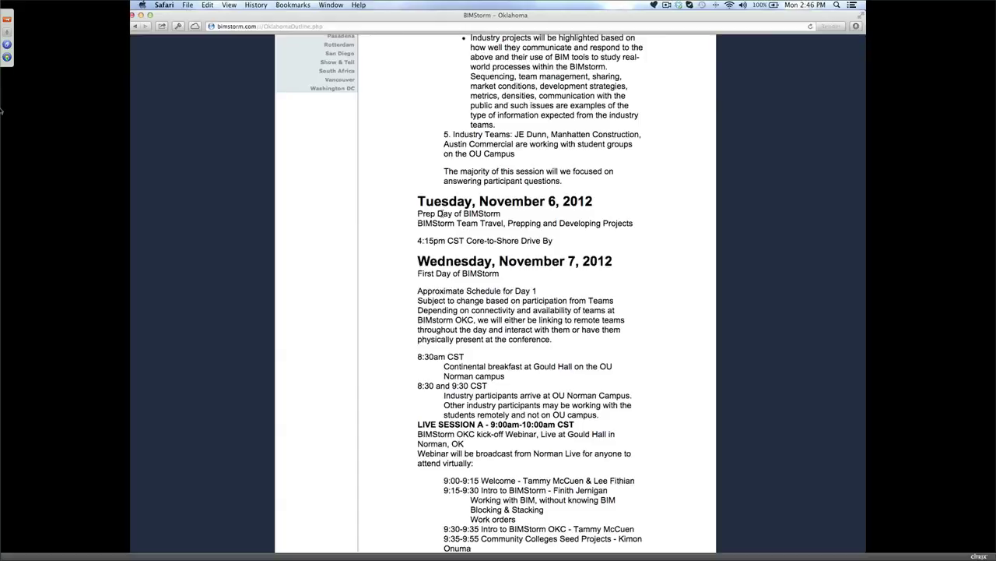
scroll(439, 213, "down", 1)
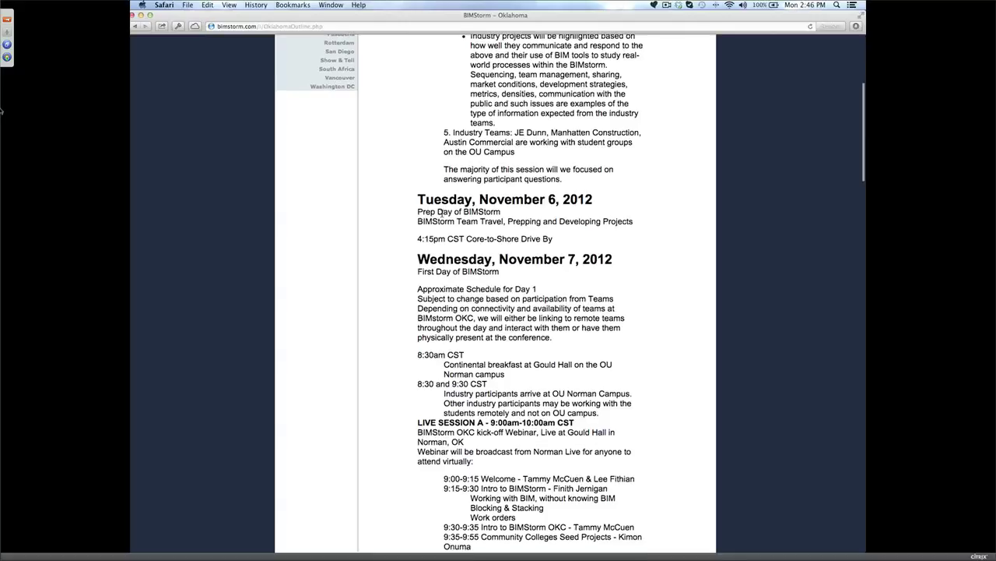
scroll(440, 217, "down", 1)
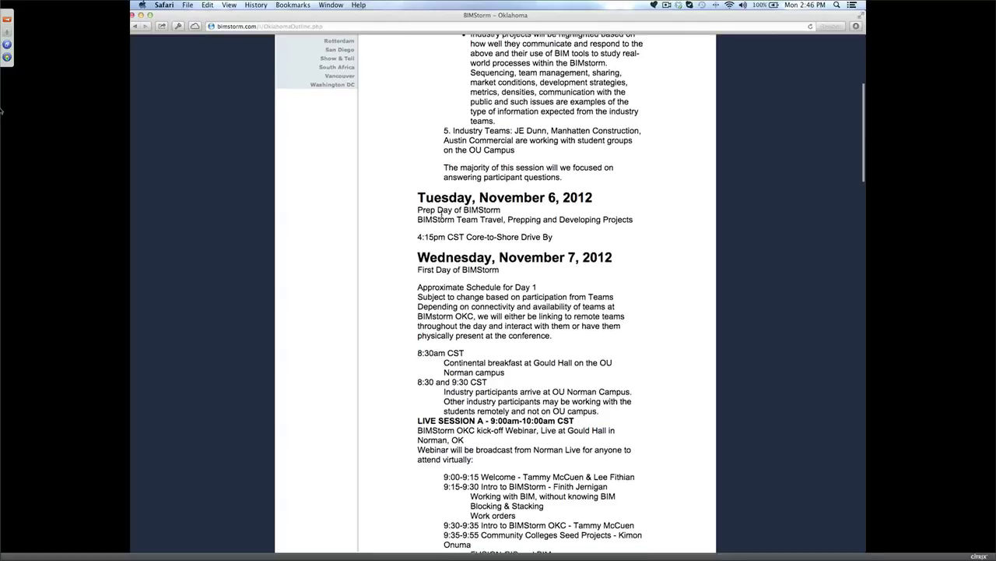
scroll(440, 220, "down", 1)
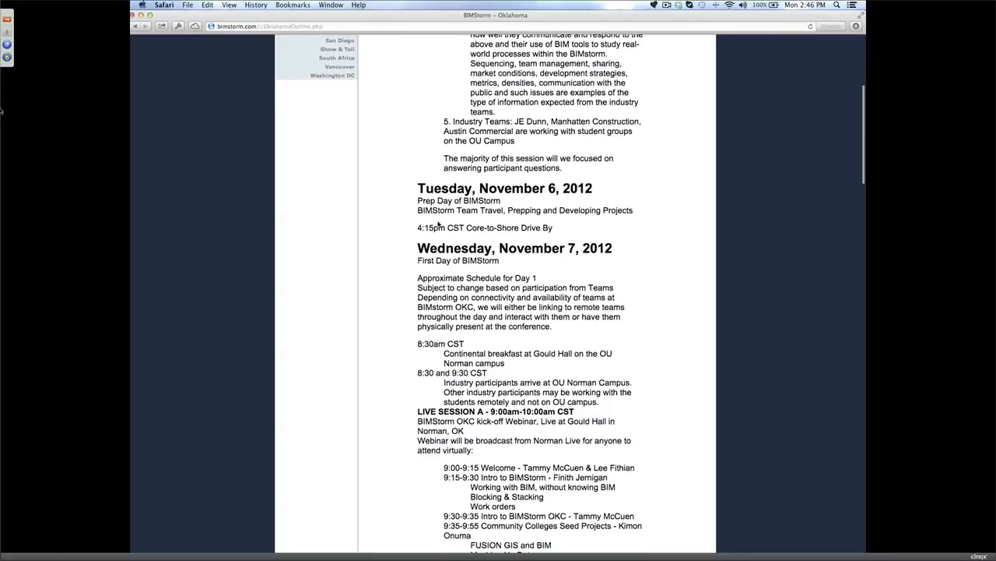
scroll(438, 224, "down", 5)
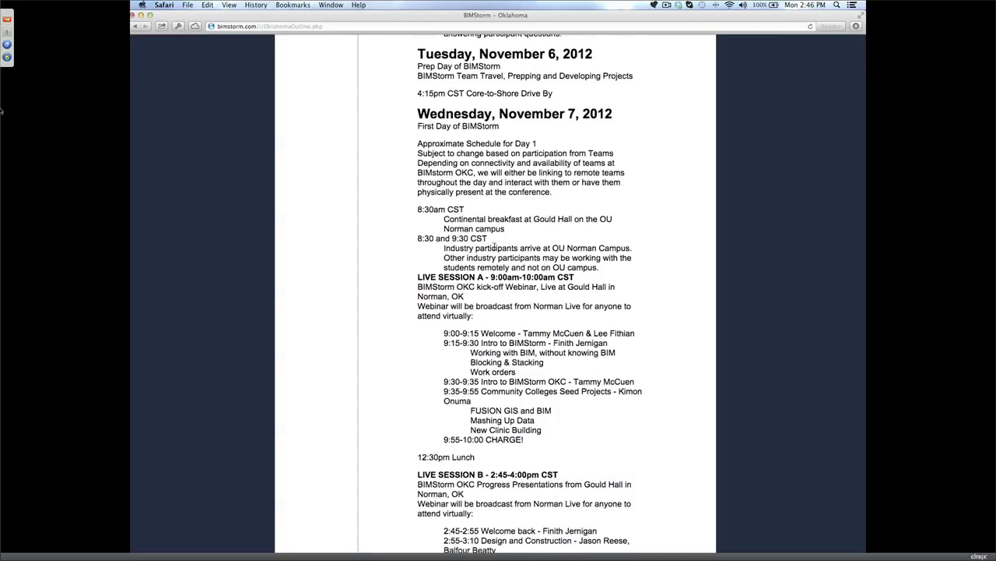
Step: Examine Wednesday's Live Session A kick-off webinar and Live Session B progress presentations, comparing their time slots and topics
scroll(497, 247, "down", 3)
scroll(501, 249, "down", 2)
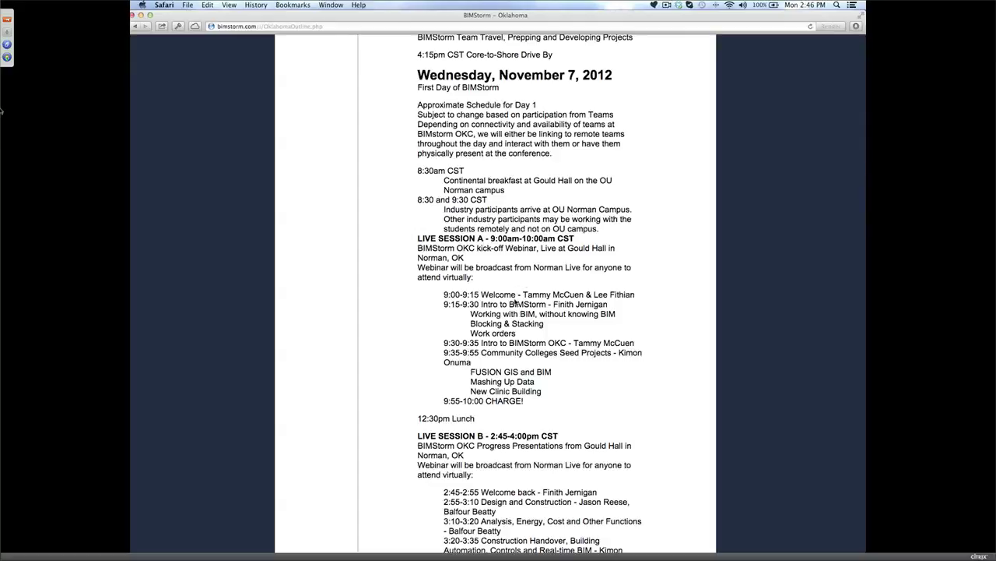
scroll(514, 381, "down", 3)
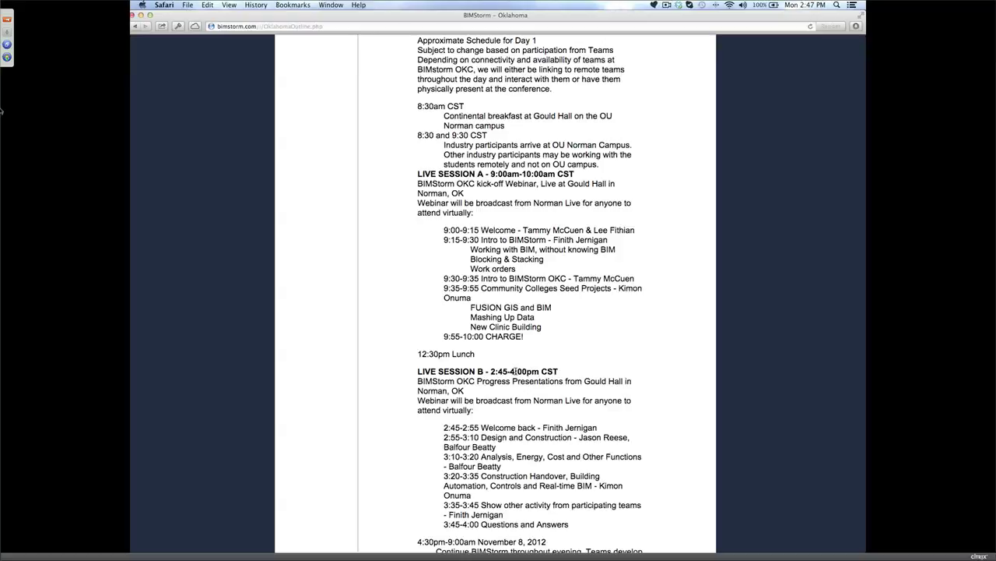
scroll(515, 371, "down", 1)
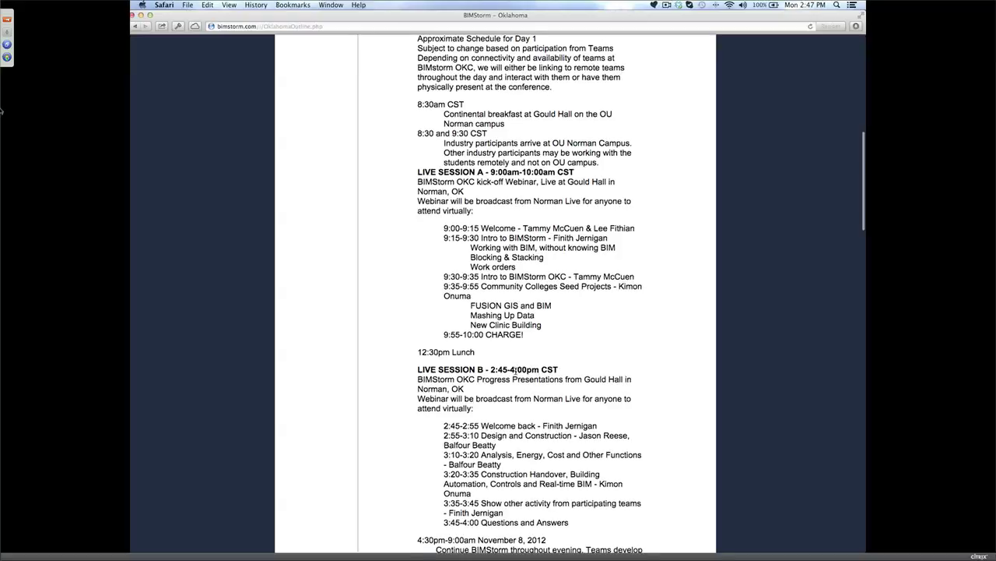
scroll(515, 371, "down", 2)
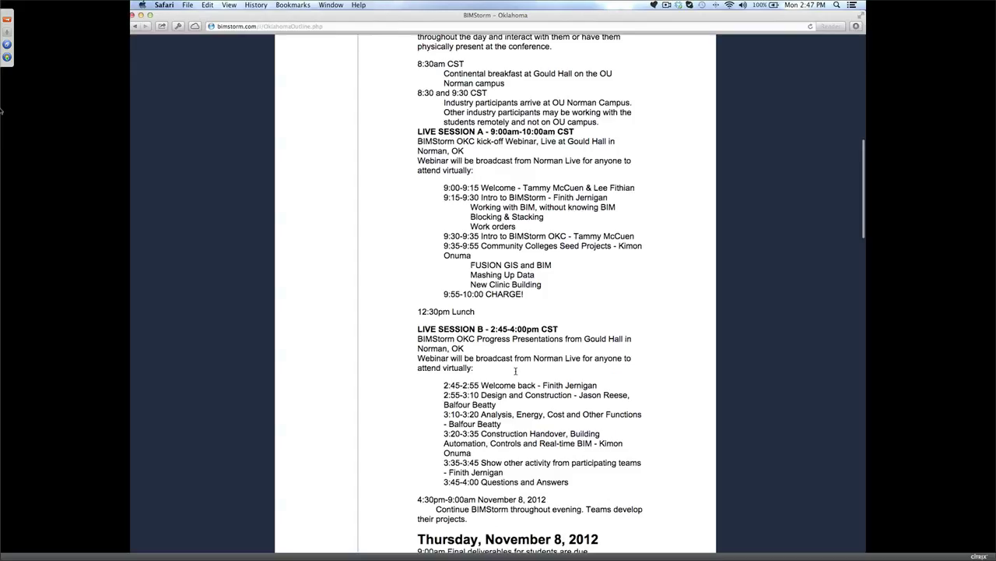
scroll(515, 366, "down", 2)
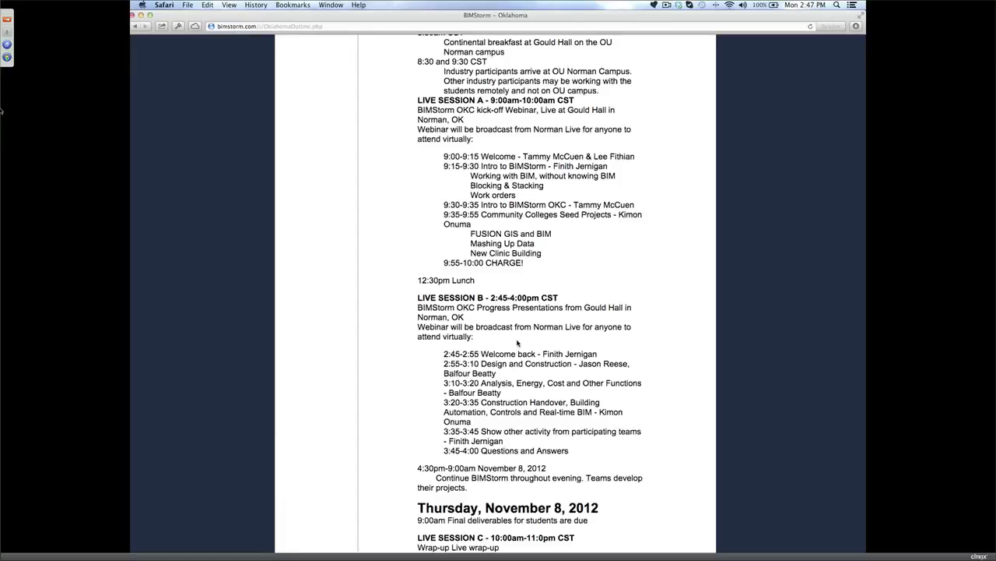
scroll(518, 343, "up", 1)
scroll(518, 342, "up", 3)
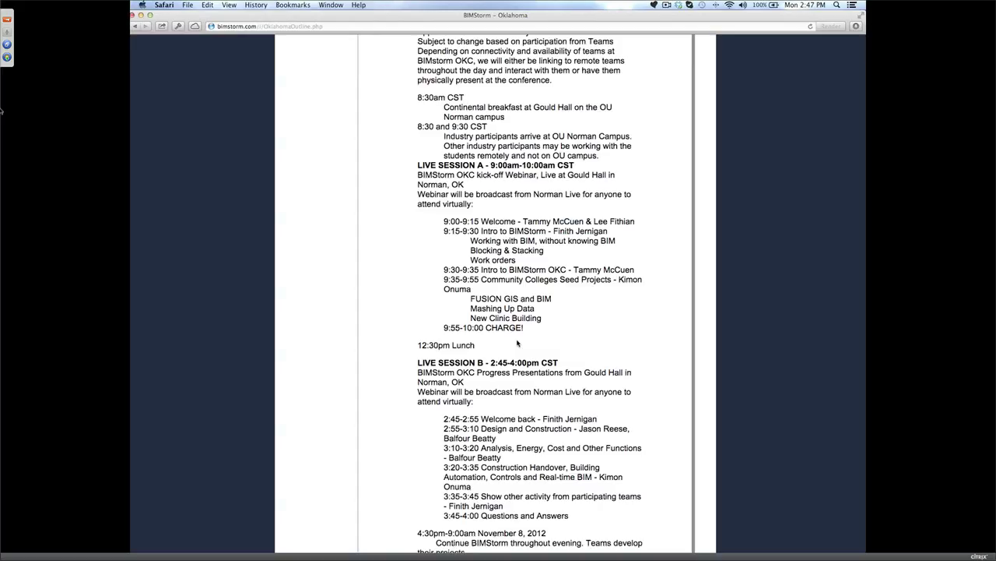
scroll(518, 342, "up", 3)
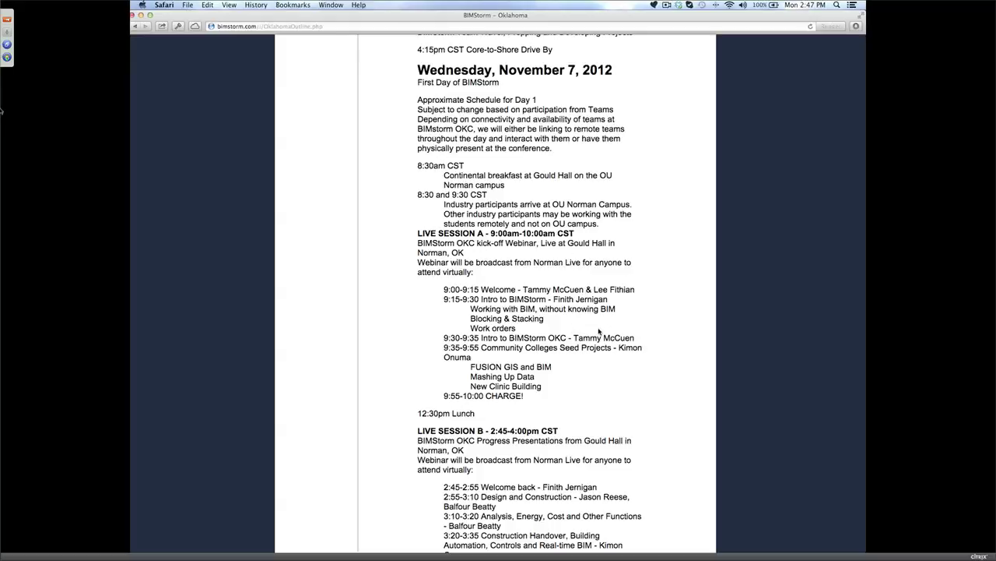
scroll(599, 330, "up", 1)
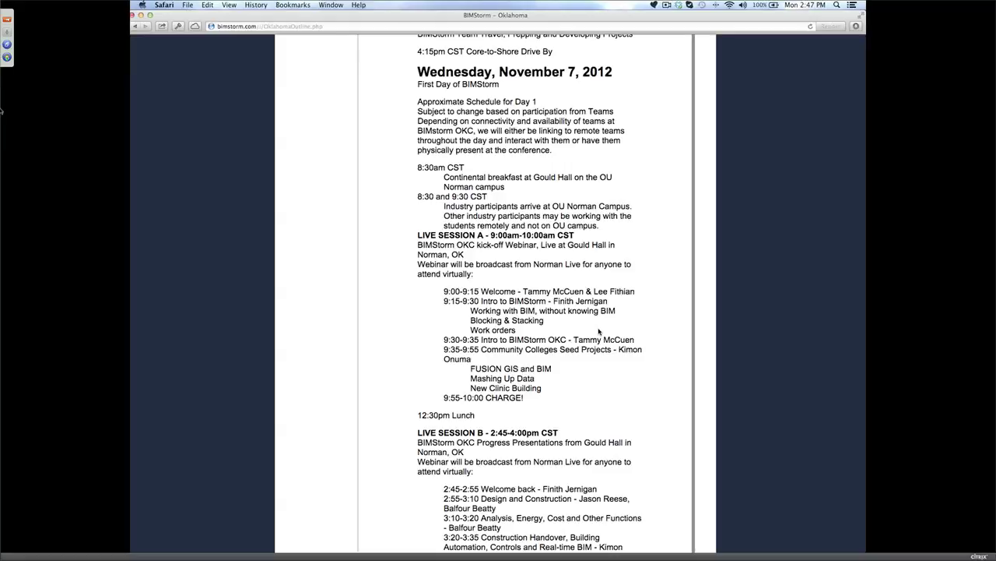
scroll(599, 331, "down", 1)
scroll(599, 332, "down", 3)
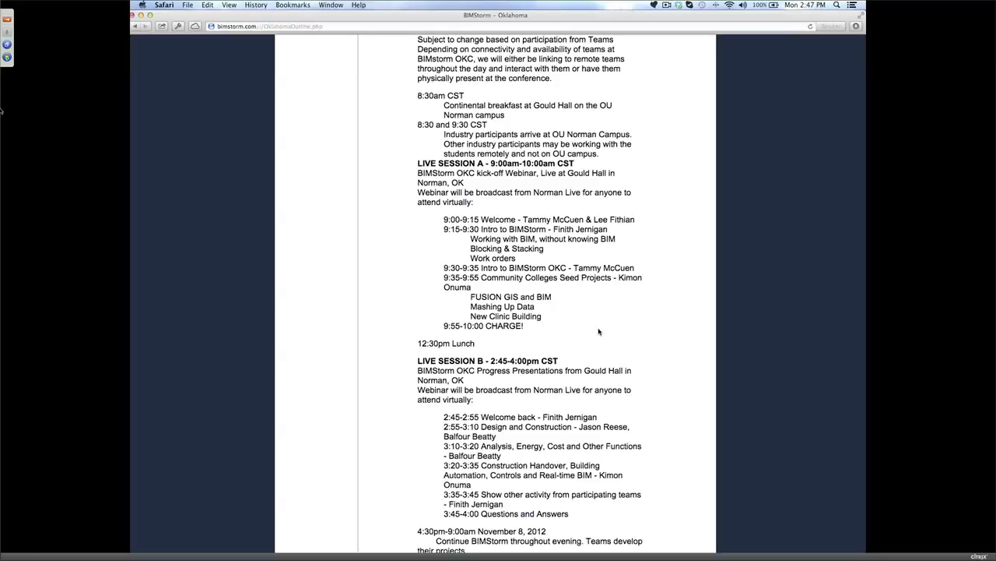
scroll(598, 332, "down", 1)
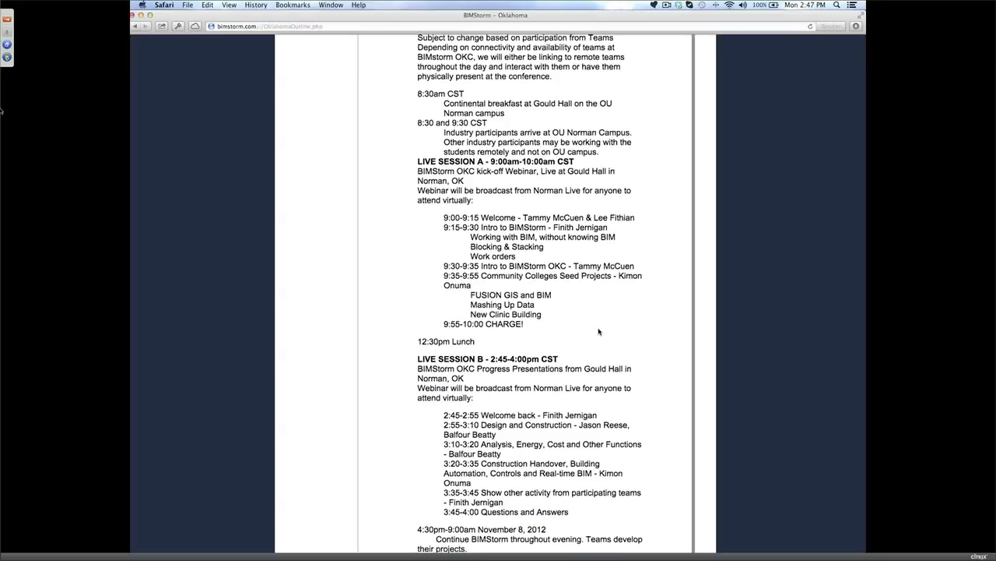
Step: Review Thursday's Live Session C wrap-up and Friday's BIMStorm OKC presentations at the downtown library
scroll(598, 332, "down", 2)
scroll(598, 331, "down", 5)
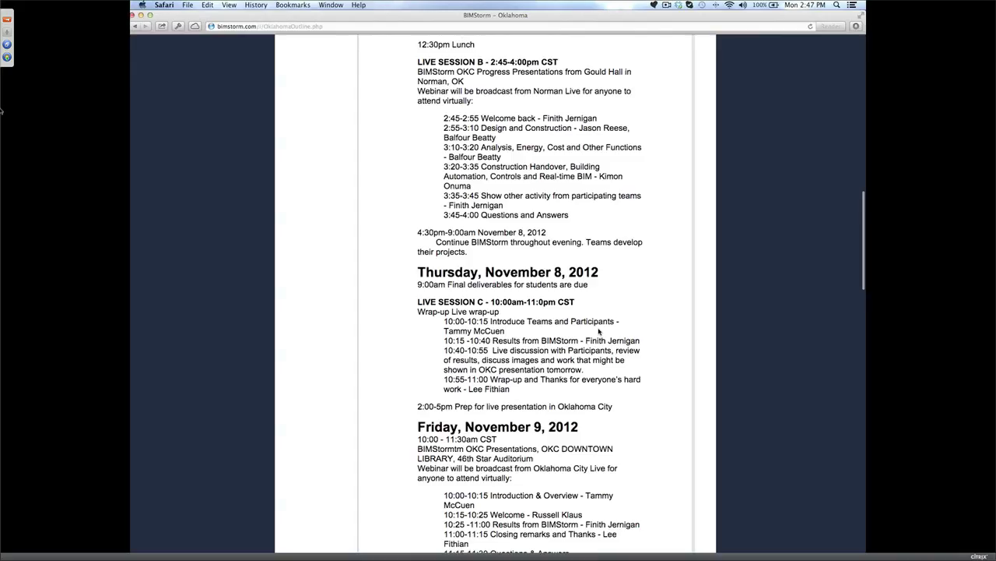
scroll(599, 332, "down", 2)
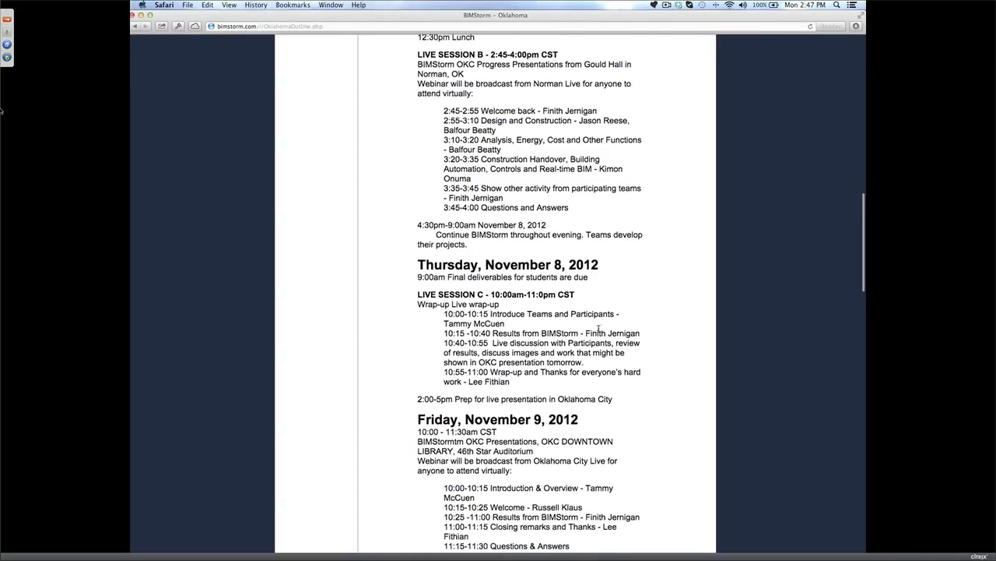
scroll(599, 330, "down", 2)
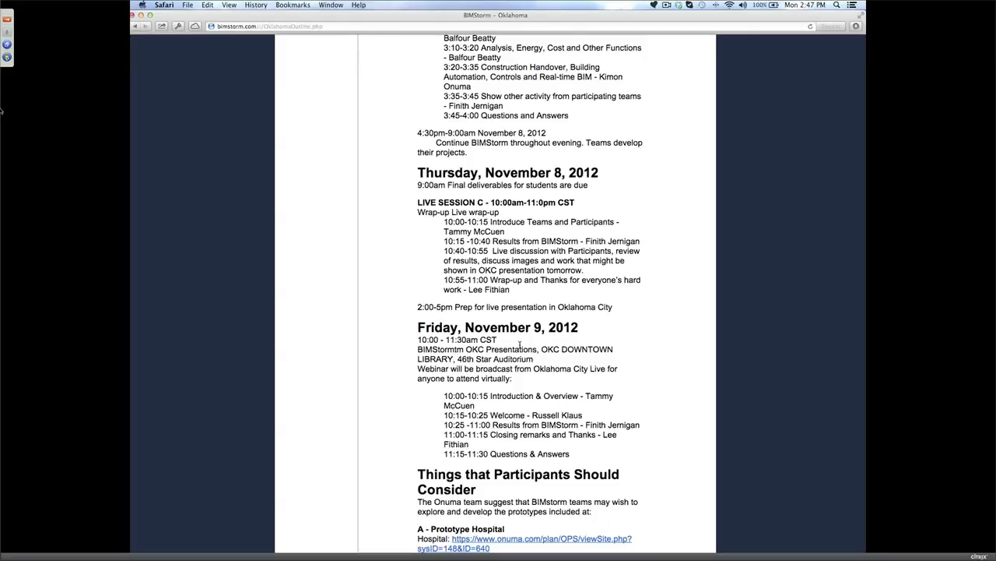
scroll(519, 345, "down", 1)
scroll(519, 345, "down", 1)
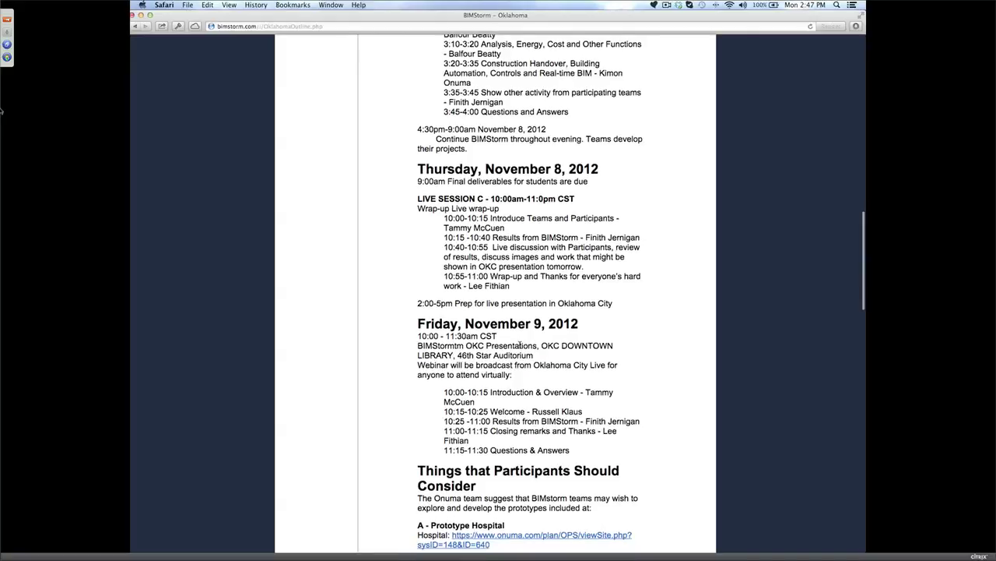
Step: Look over the prototype buildings A to F listed under Things that Participants Should Consider
scroll(519, 345, "down", 8)
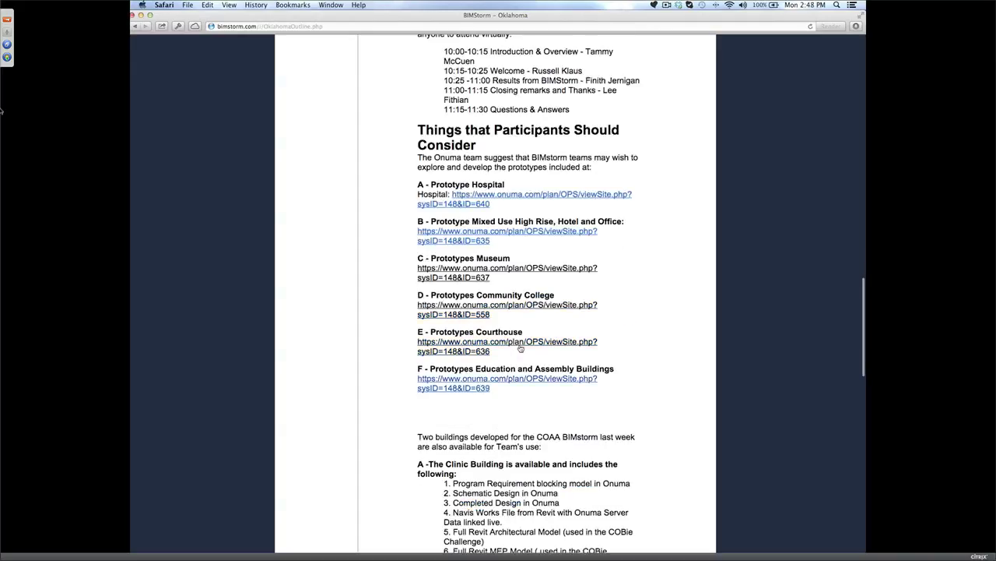
scroll(521, 348, "down", 1)
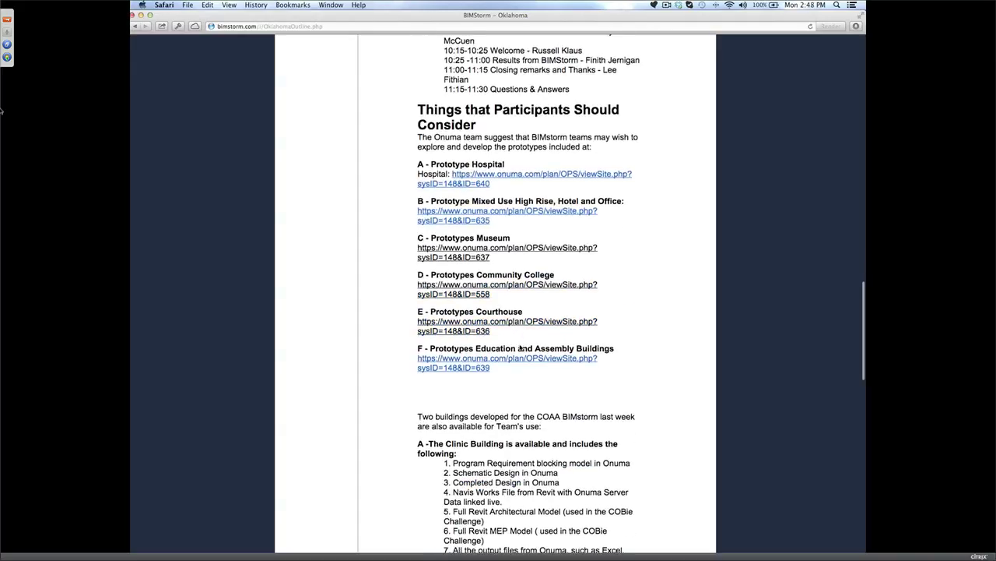
scroll(520, 348, "down", 2)
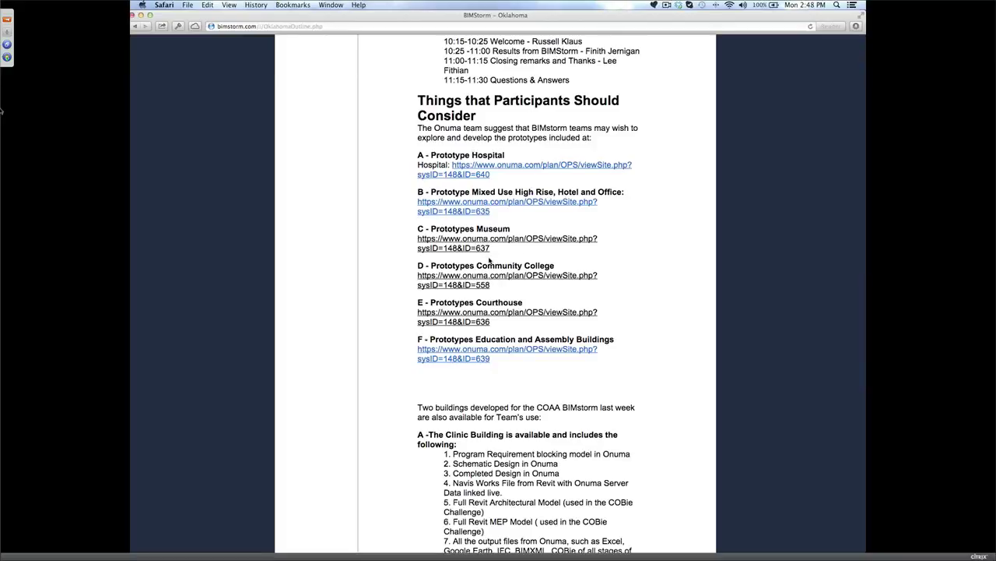
scroll(489, 261, "down", 1)
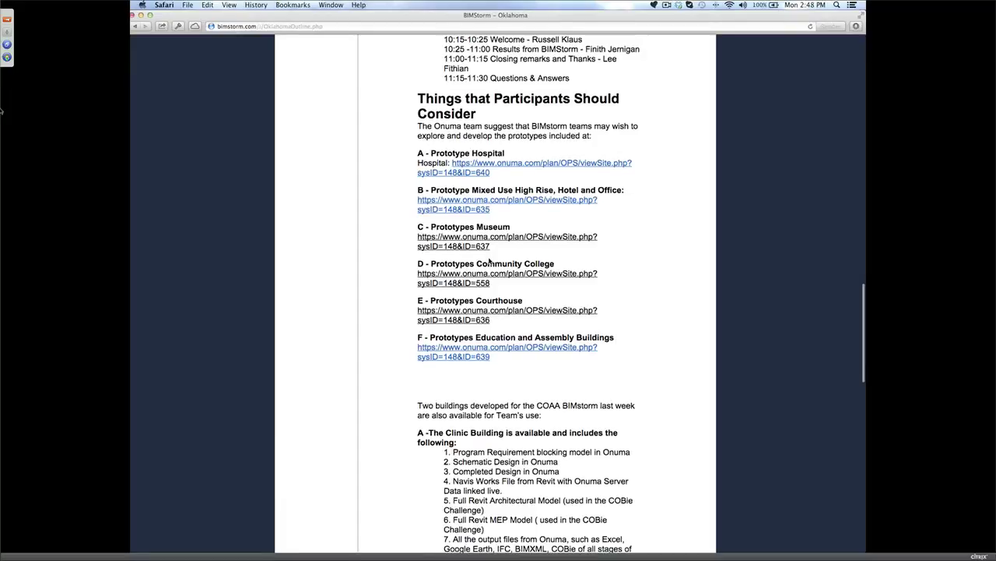
scroll(490, 262, "down", 3)
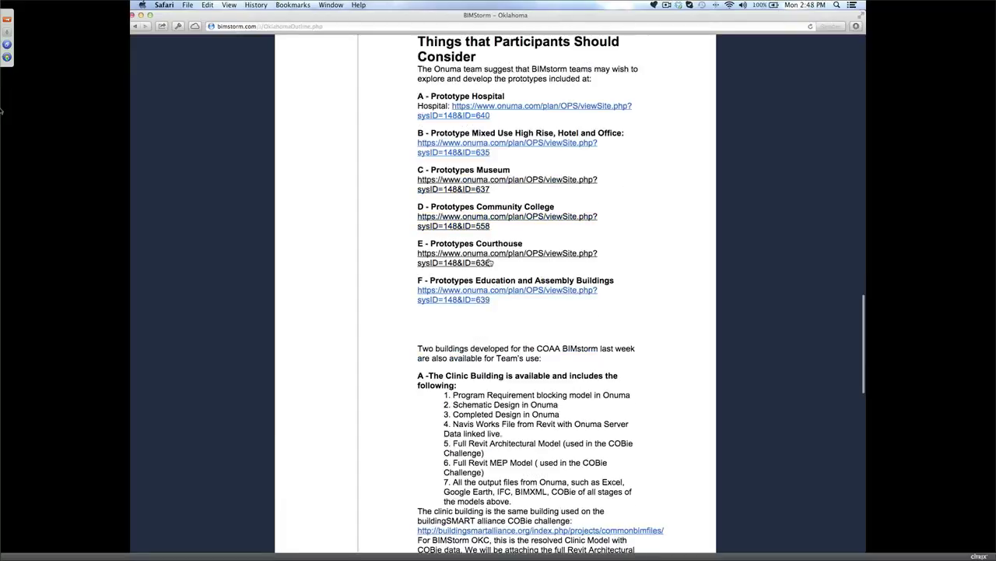
Step: Examine the Clinic Building, Industrial Tech Building and Solano Campus descriptions, and read on through the potential workflows to the page's end
scroll(490, 264, "down", 8)
scroll(489, 262, "down", 1)
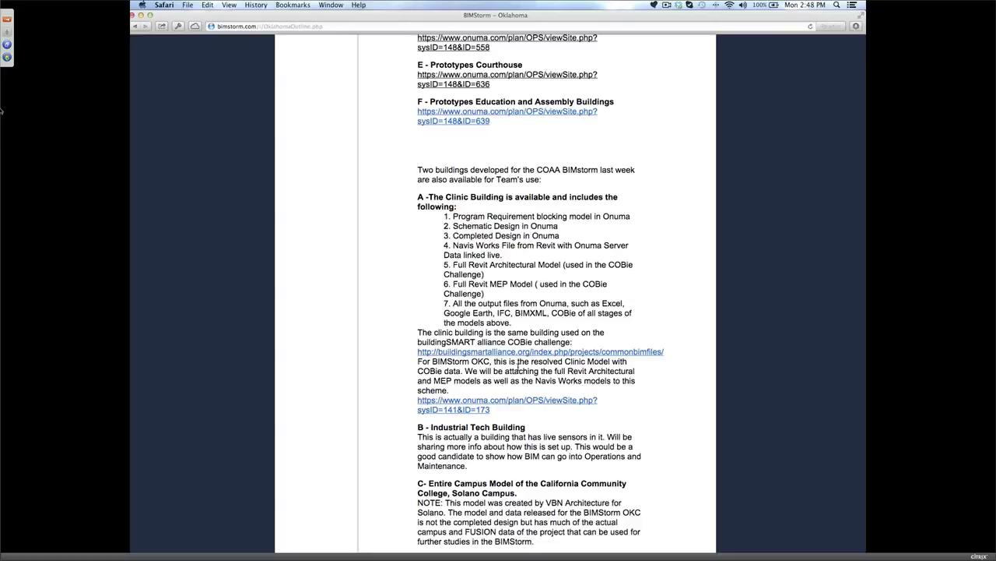
scroll(518, 365, "down", 1)
scroll(518, 366, "down", 5)
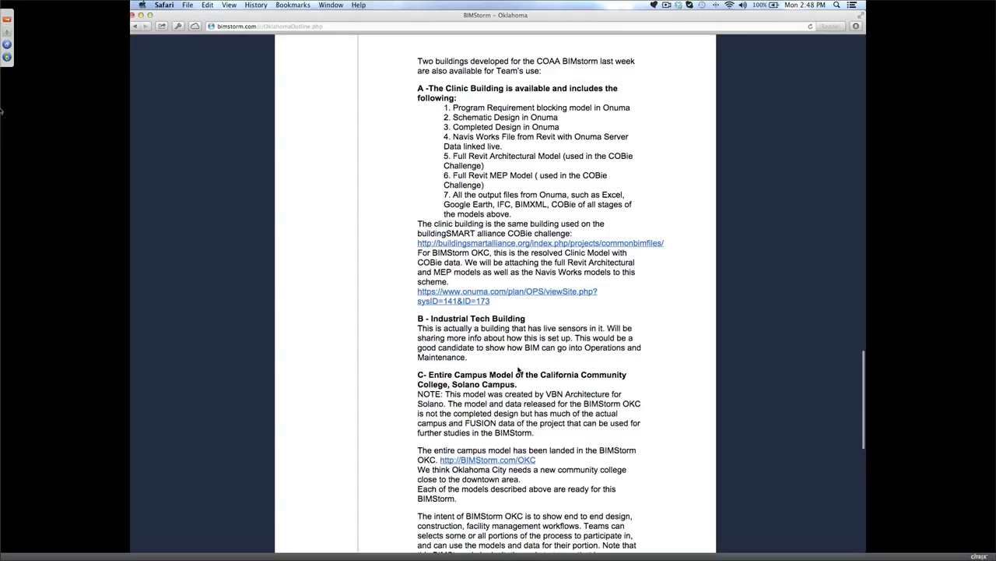
scroll(517, 371, "down", 15)
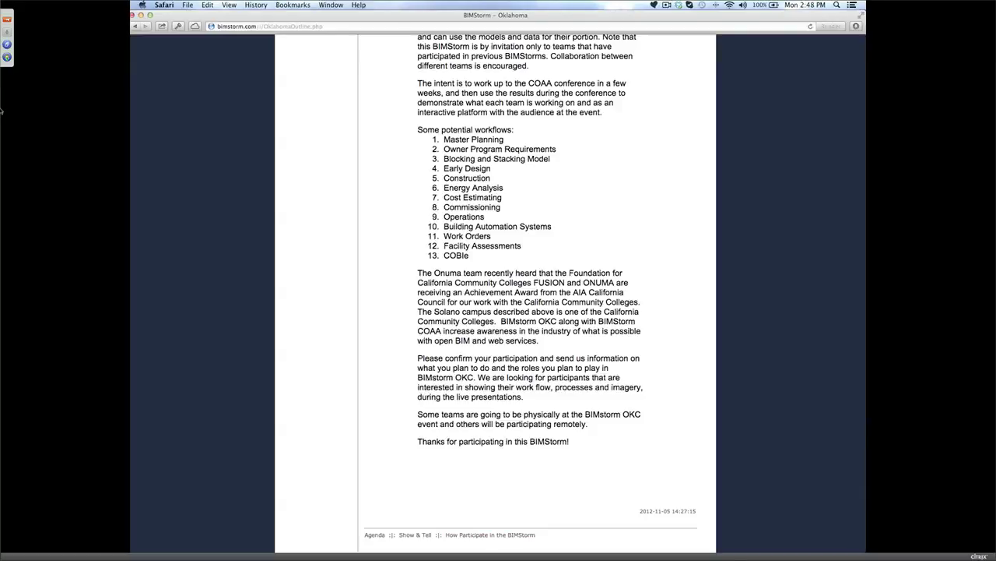
Step: Switch to the Wrap Up presentation in Keynote, and reposition and enlarge its window over the agenda page
key("super+Tab")
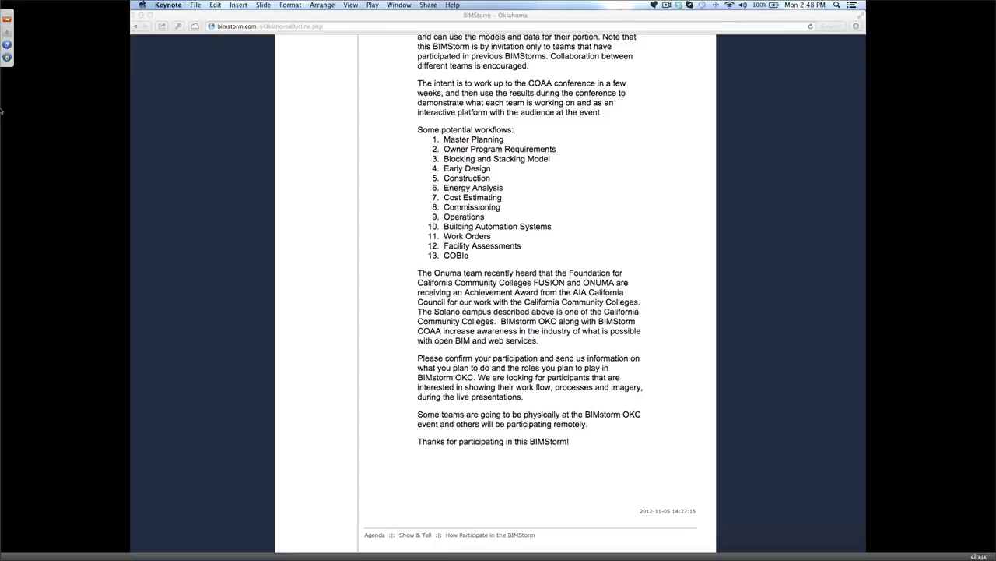
left_click_drag(513, 545, 278, 28)
left_click_drag(771, 413, 799, 520)
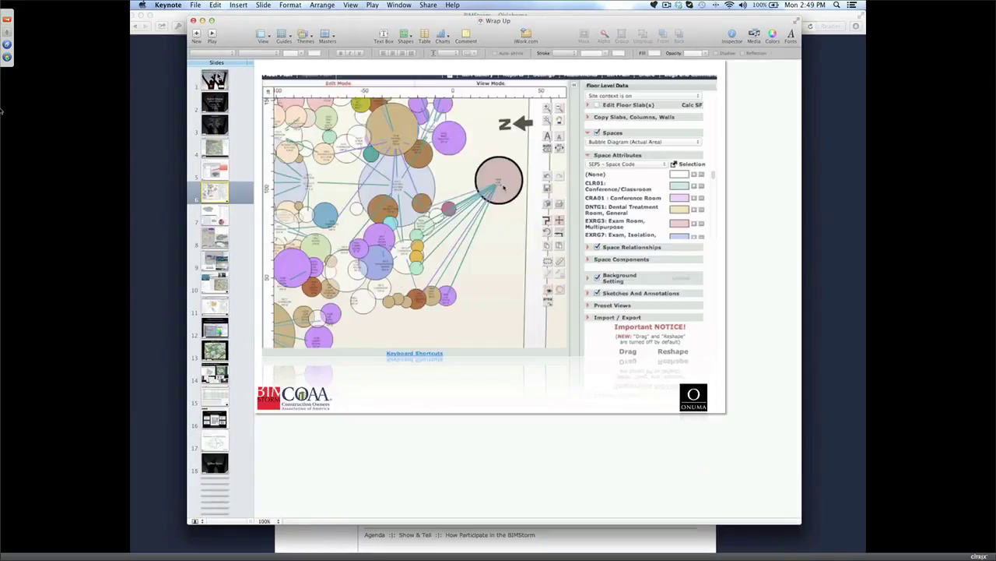
Step: Show the title slide "Surfing the BIMStorm" and go to slide 5, the dRofus slide on writing COBie/Bpie RDS to an ifc file
key("Home")
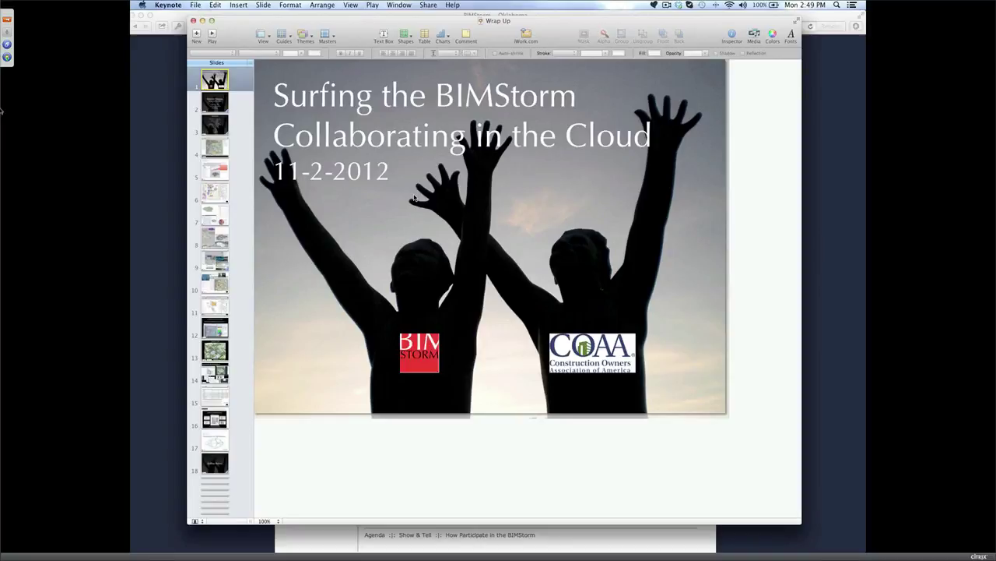
left_click(214, 155)
left_click(215, 172)
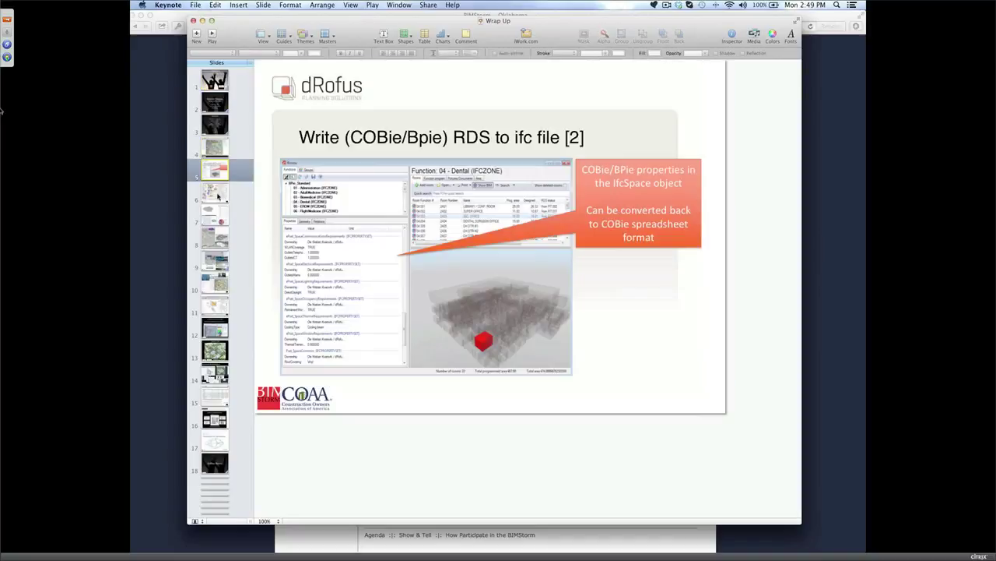
Step: Show slides 6 to 8 of the Wrap Up presentation, and go back to slide 7 with the cost estimate and pie chart
left_click(219, 196)
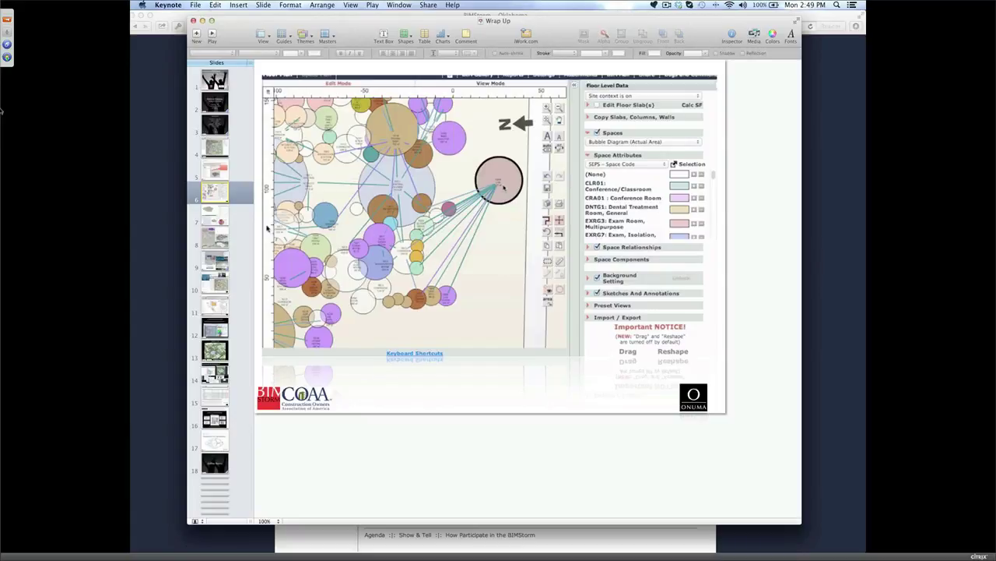
left_click(221, 219)
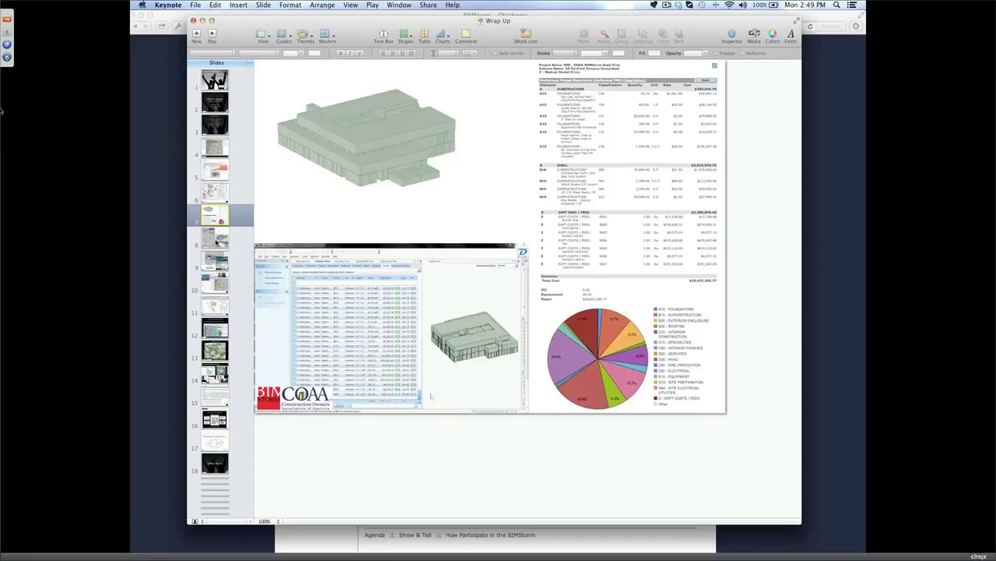
left_click(216, 240)
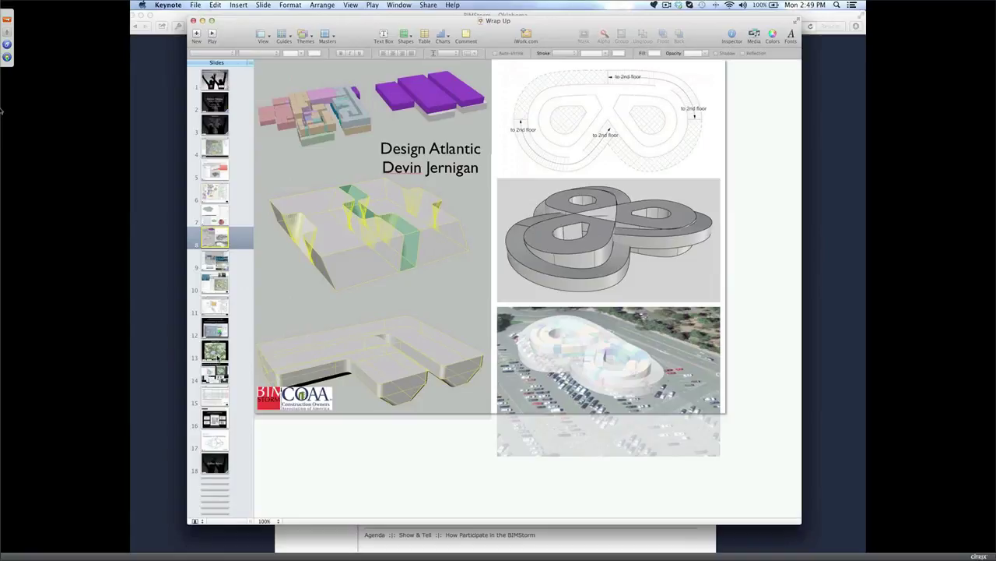
left_click(222, 218)
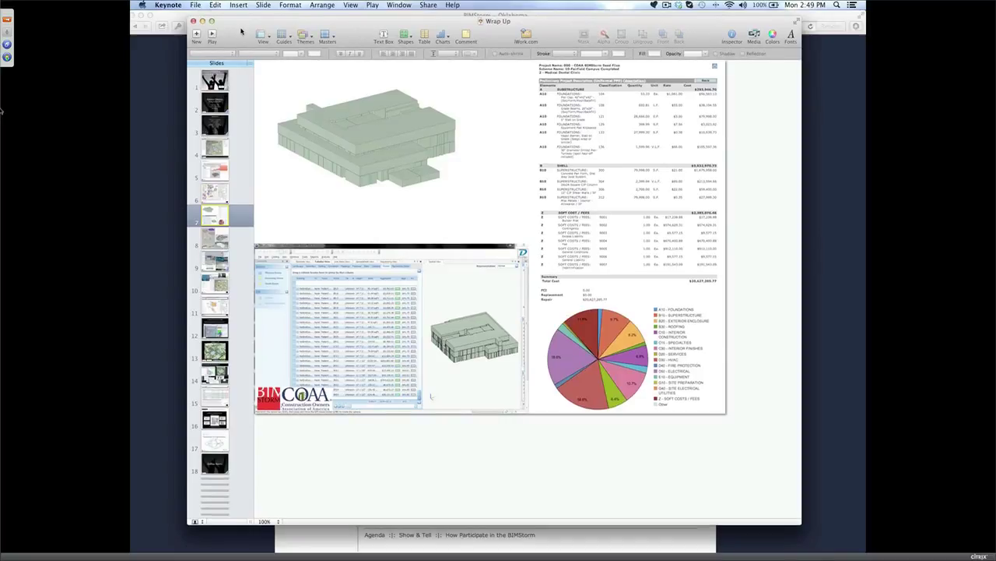
Step: Minimize the presentation, switch to the ONUMA – Studios page in Safari, and enlarge its window to fill the screen
key("super+m")
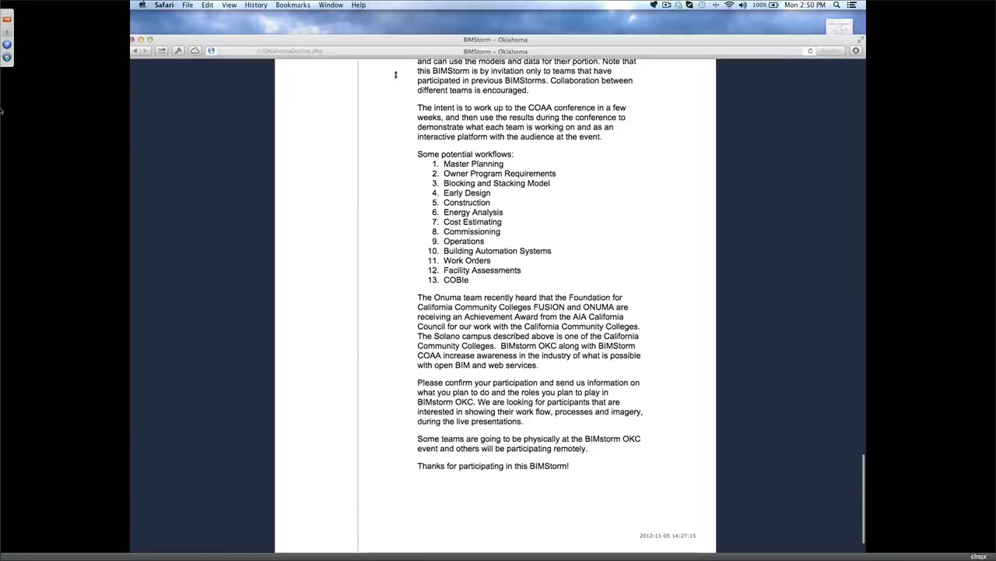
left_click(331, 4)
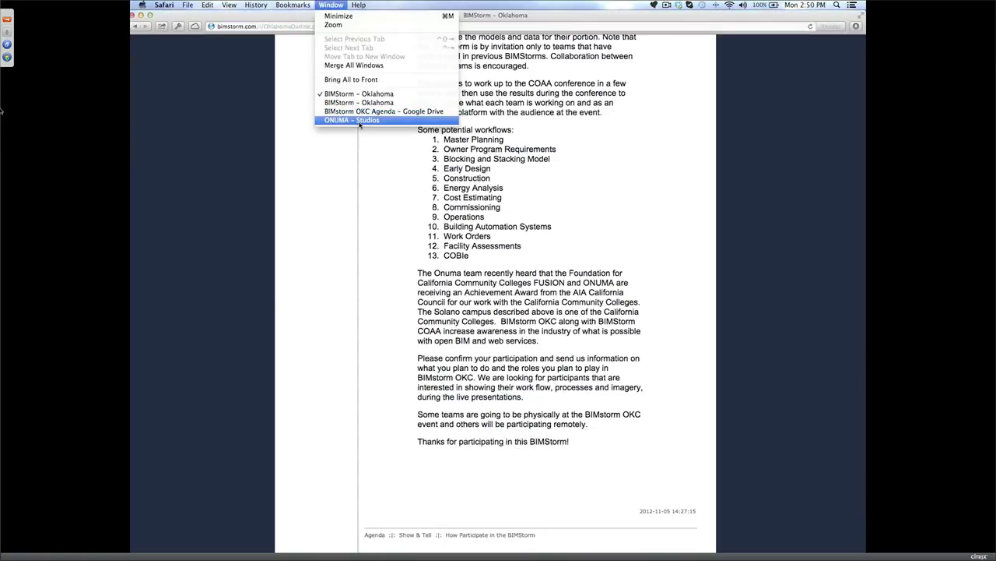
left_click(354, 120)
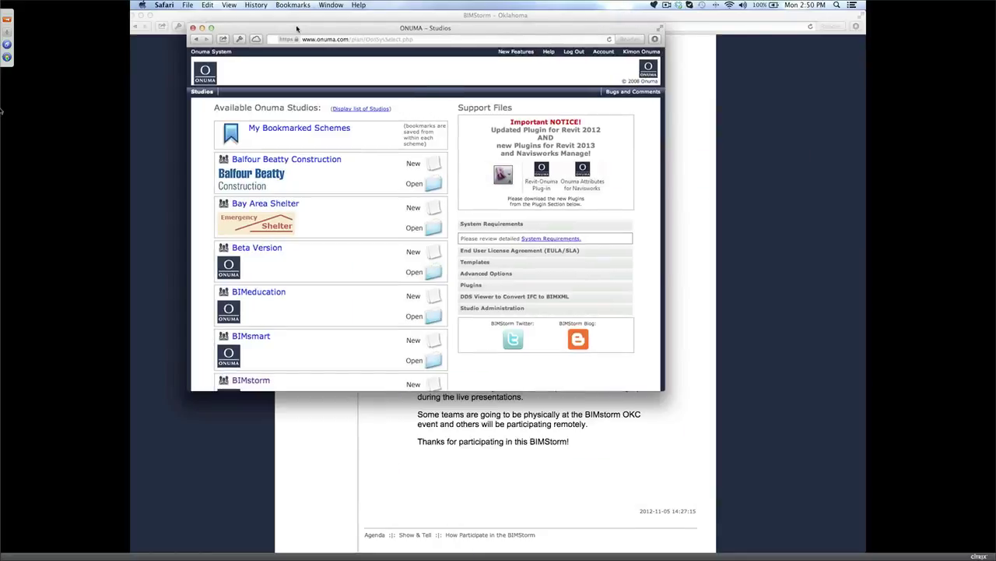
left_click_drag(676, 417, 863, 551)
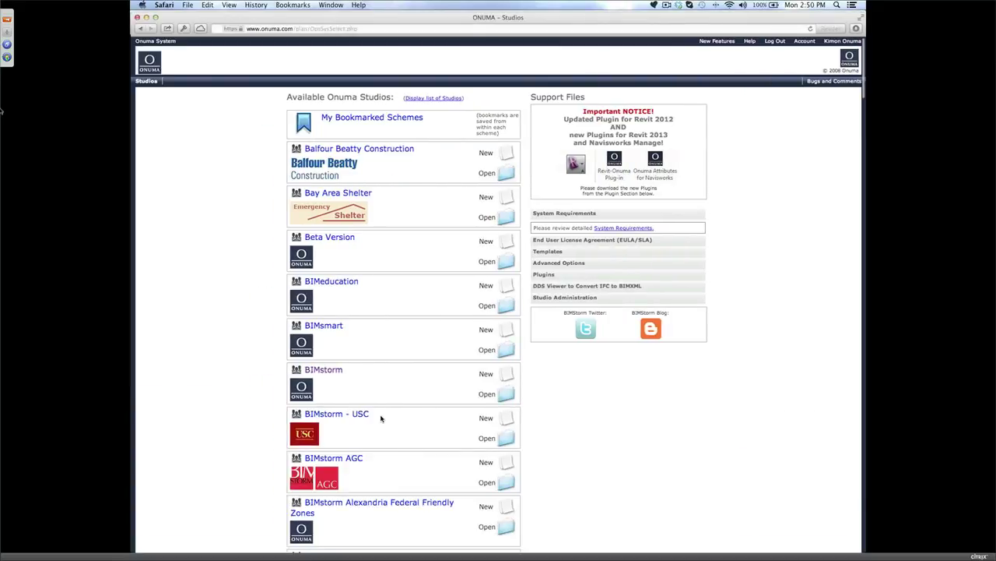
Step: Open the BIMstorm Oklahoma City studio and expand the projects 000 - OKC Prototypical Buildings and NA - Onuma Training and Webinars
scroll(380, 419, "down", 10)
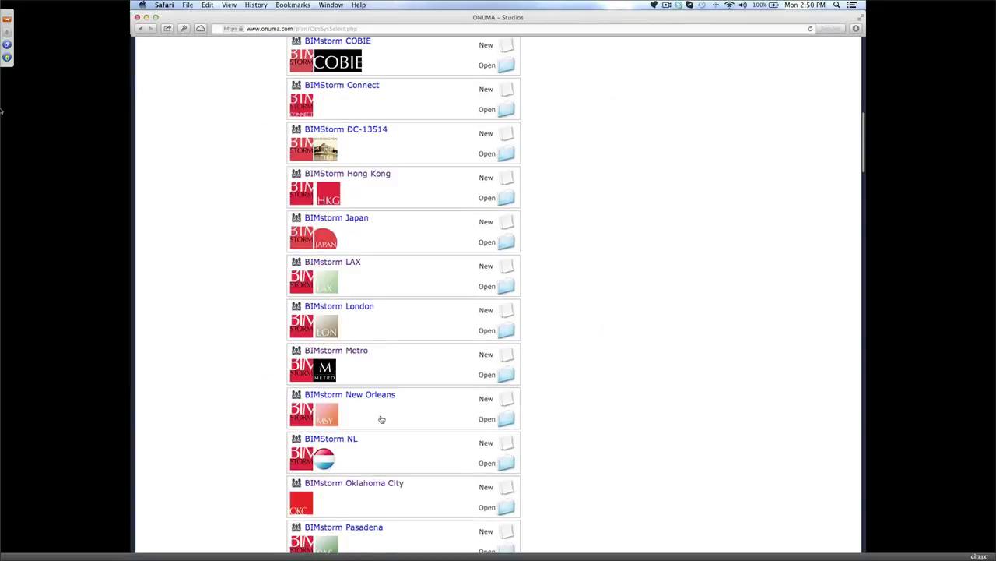
left_click(347, 373)
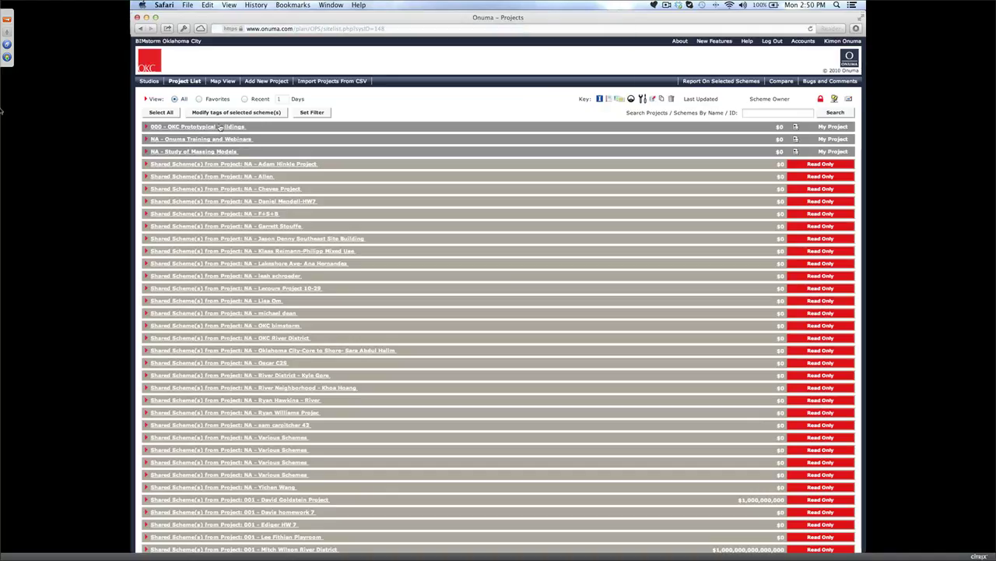
left_click(220, 127)
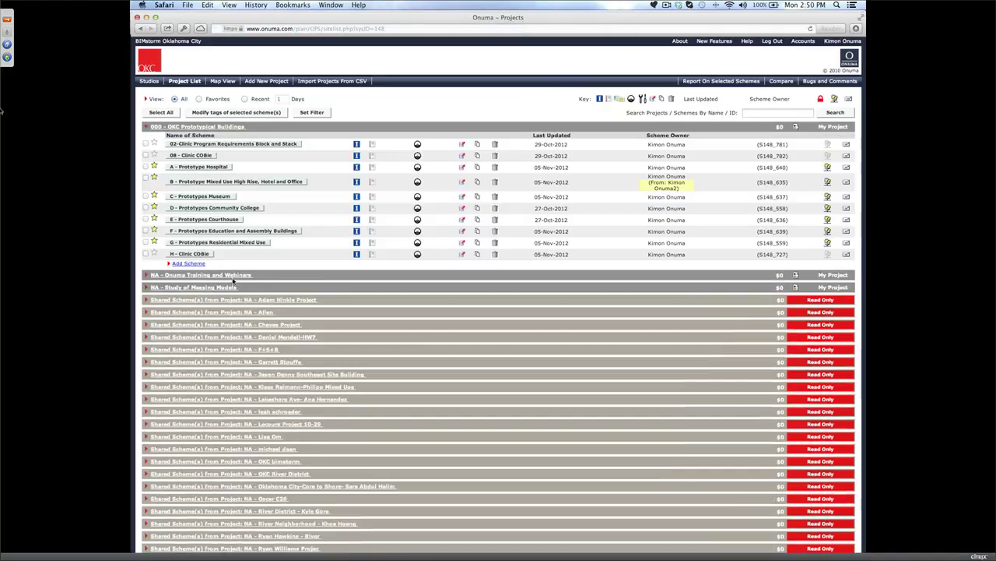
left_click(234, 275)
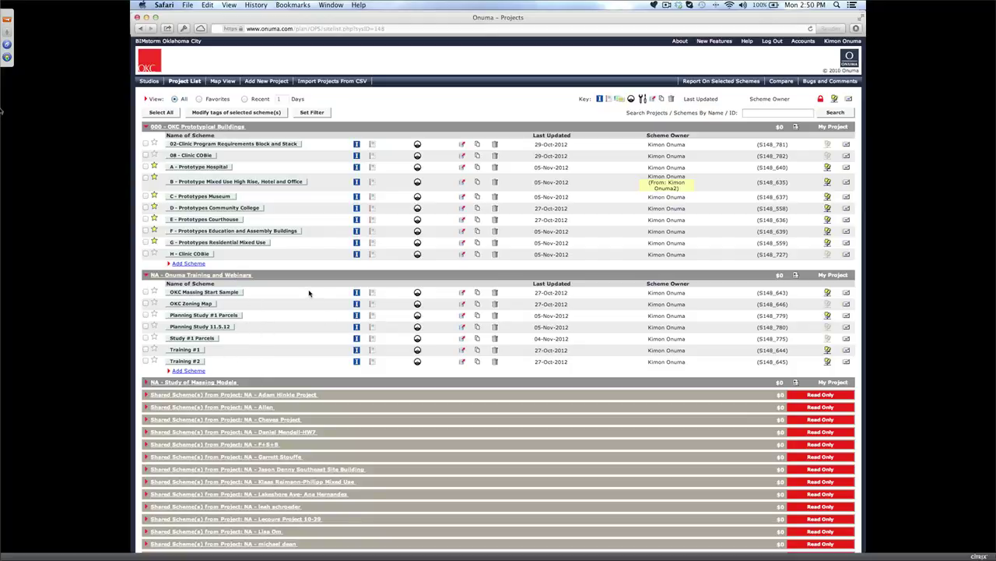
Step: Switch back to the Wrap Up presentation in Keynote, move its window fully into view, and show slide 8, the Design Atlantic models
key("super+Tab")
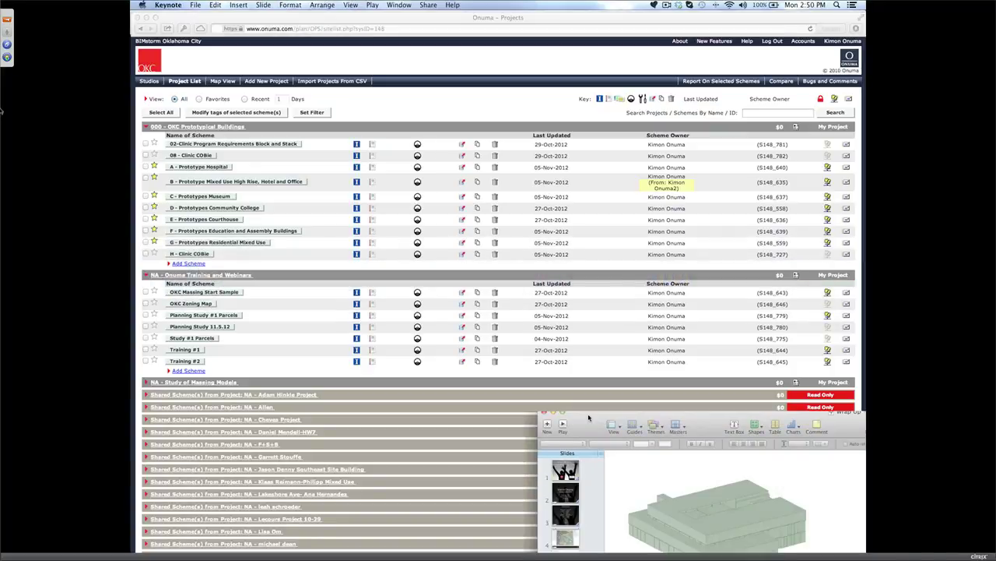
left_click_drag(506, 293, 202, 47)
key("Down")
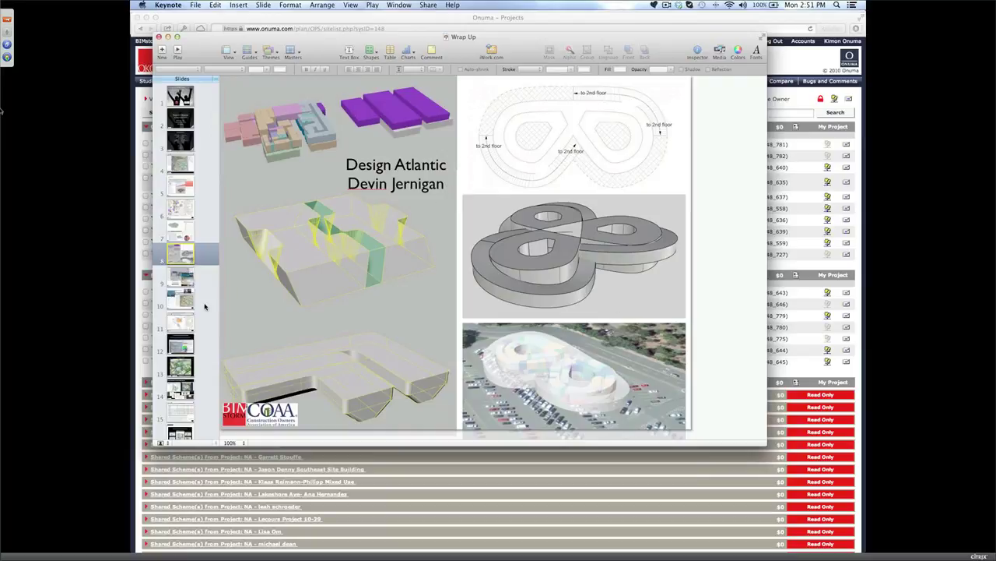
Step: Return to the Oklahoma City project list in Safari, open the Planning Study #1 Parcels scheme, and look over its central blocks
left_click(794, 114)
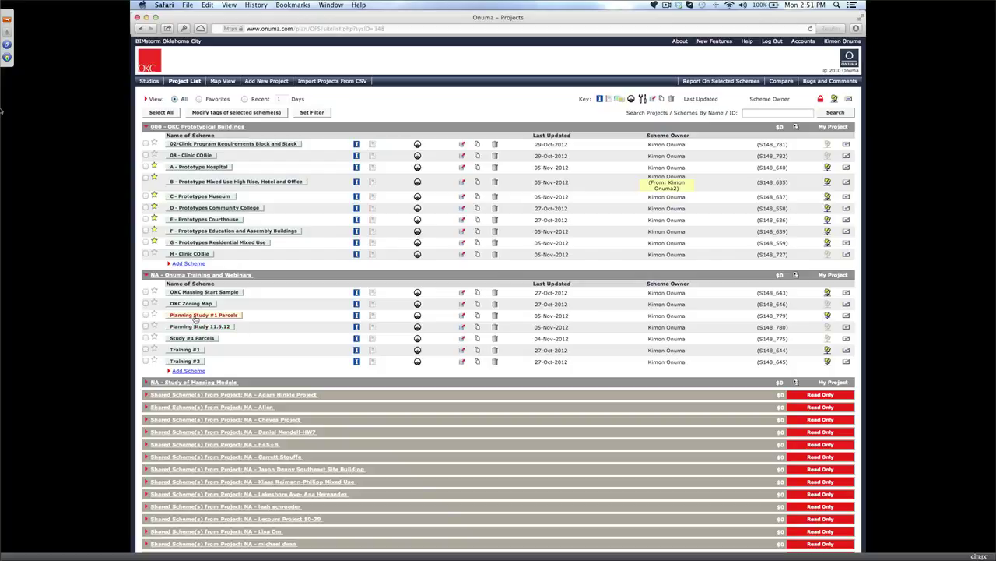
left_click(195, 317)
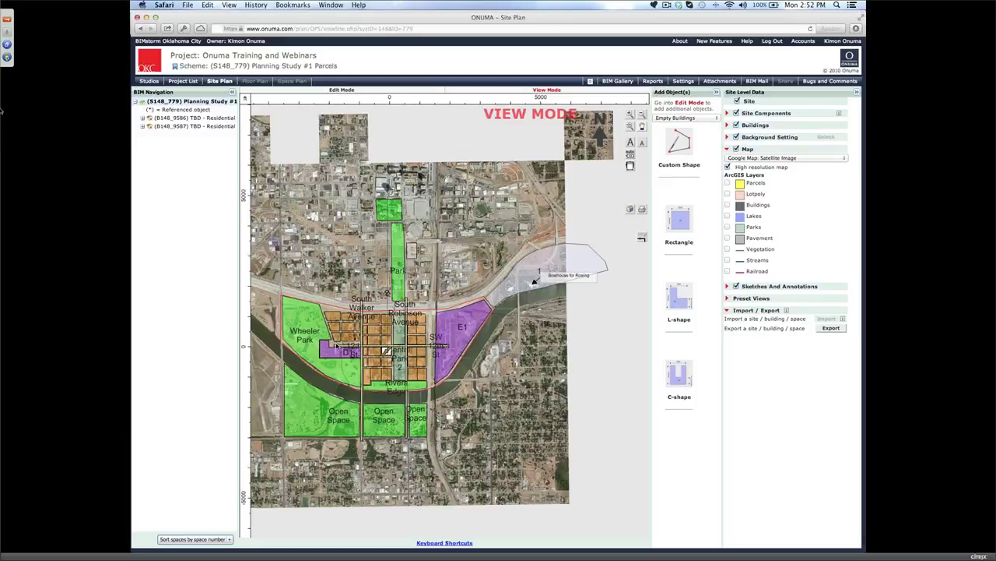
scroll(505, 358, "up", 3)
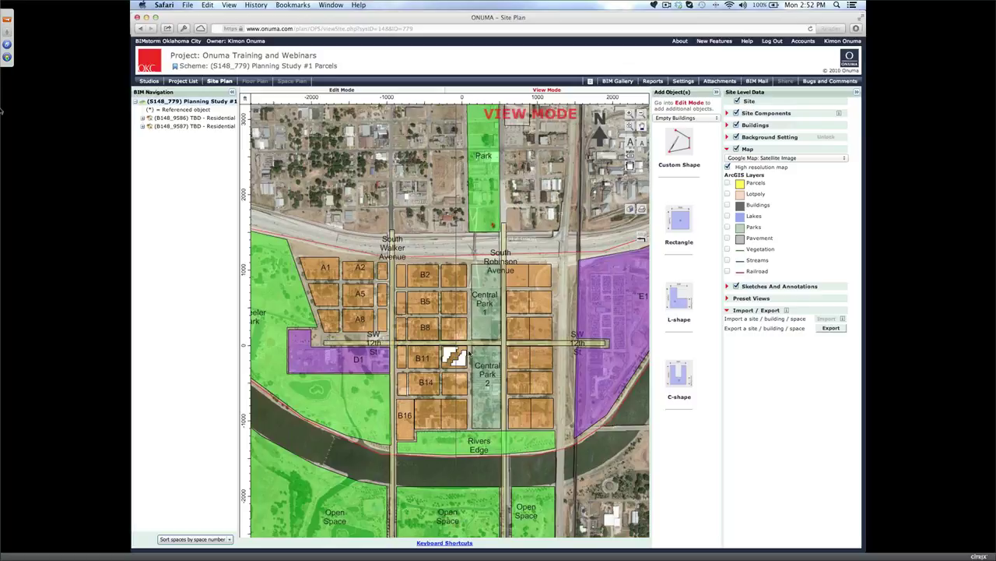
scroll(469, 354, "up", 1)
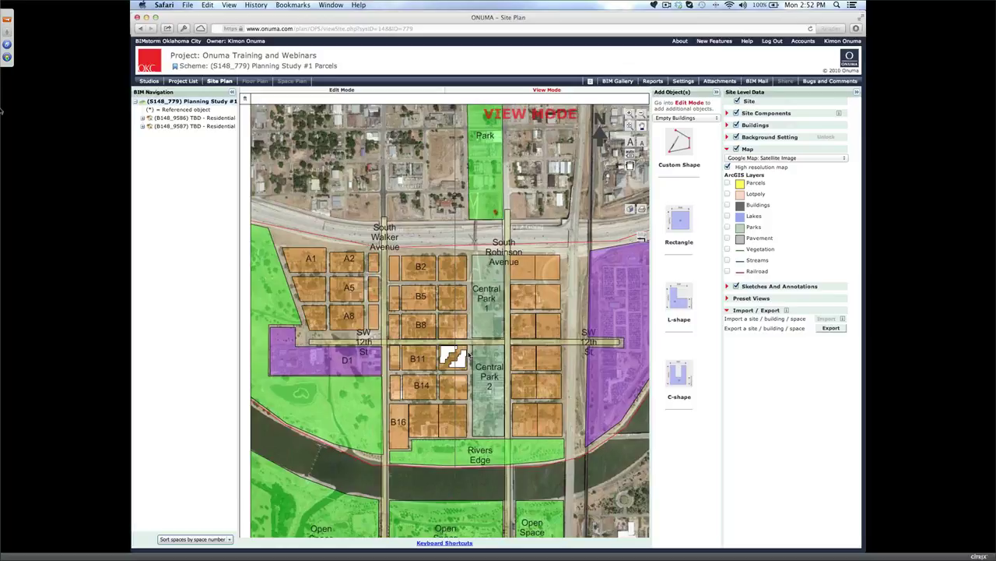
scroll(468, 354, "up", 1)
scroll(468, 354, "down", 2)
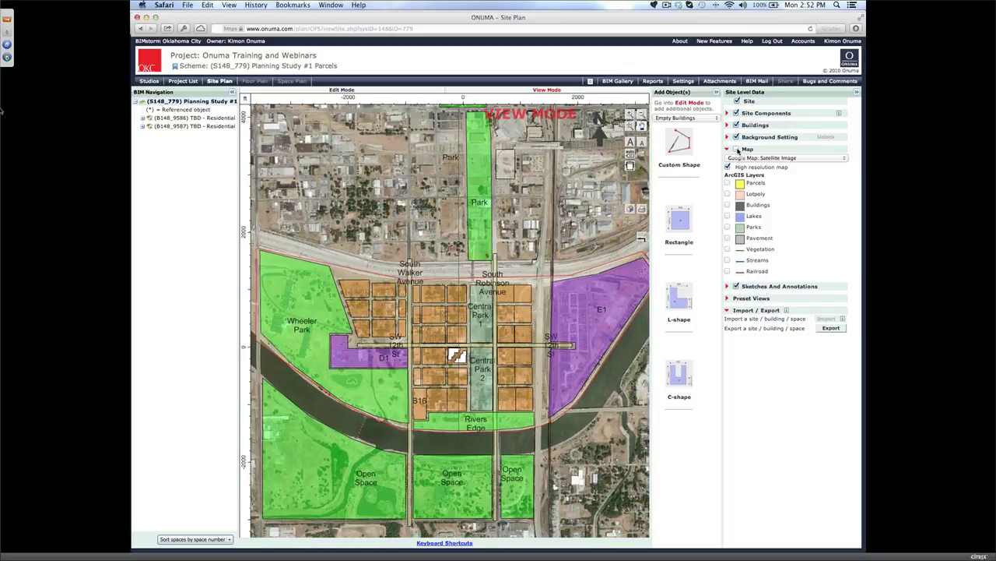
Step: Hide the satellite map under the site plan and look over the bare parcel layout
left_click(737, 149)
left_click(736, 149)
left_click(737, 148)
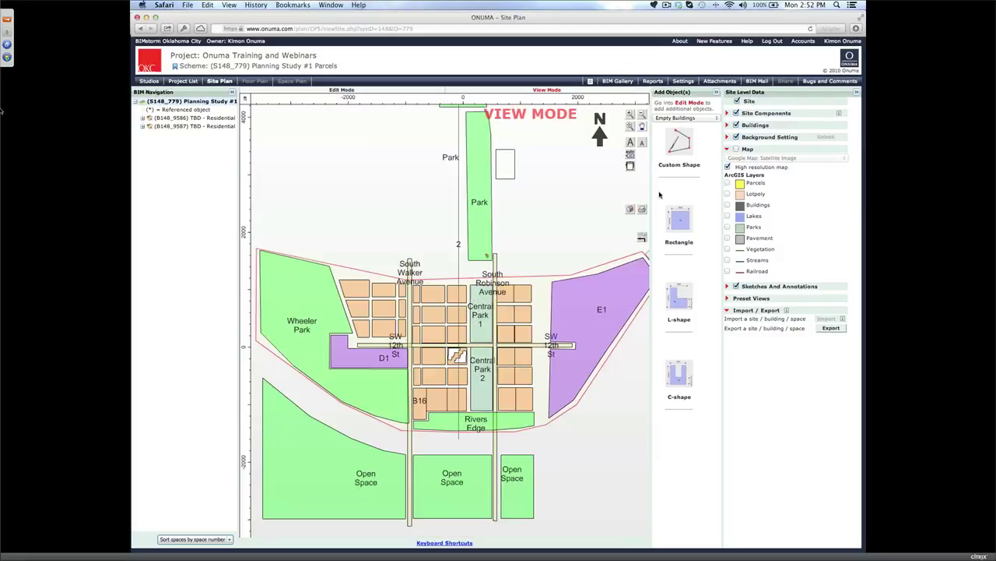
scroll(459, 244, "up", 2)
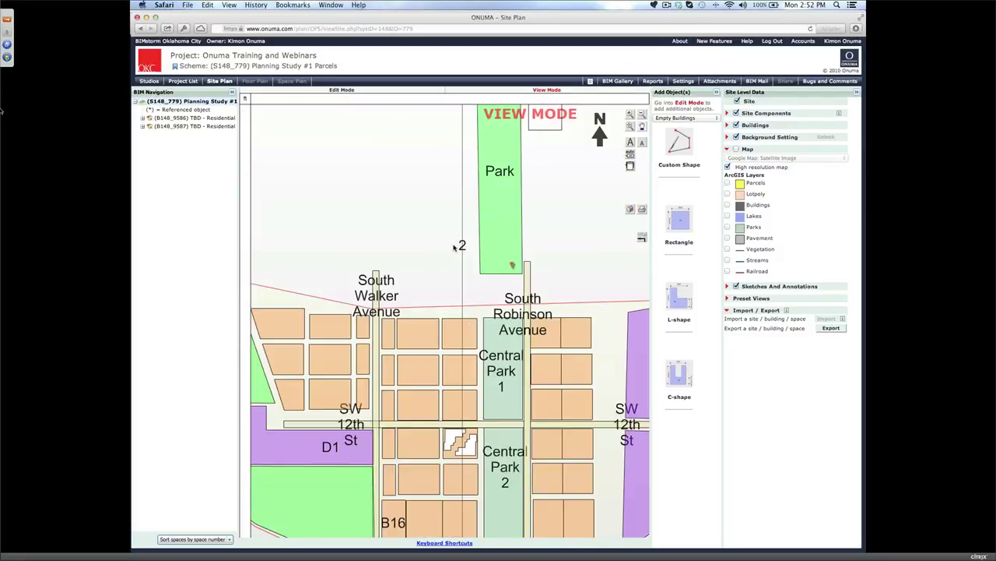
scroll(468, 242, "down", 5)
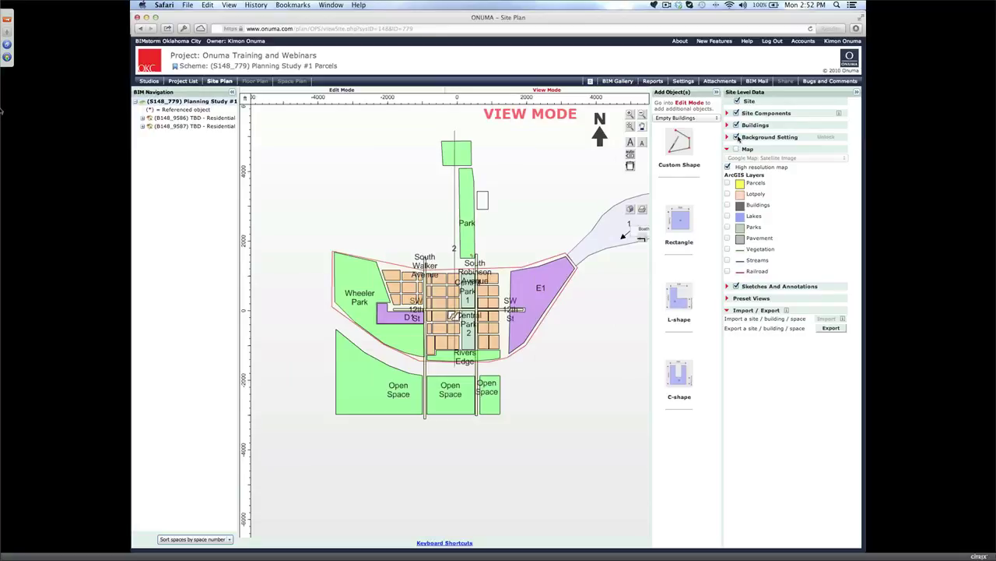
Step: Show the satellite map again and turn on the Lakes ArcGIS layer
left_click(736, 149)
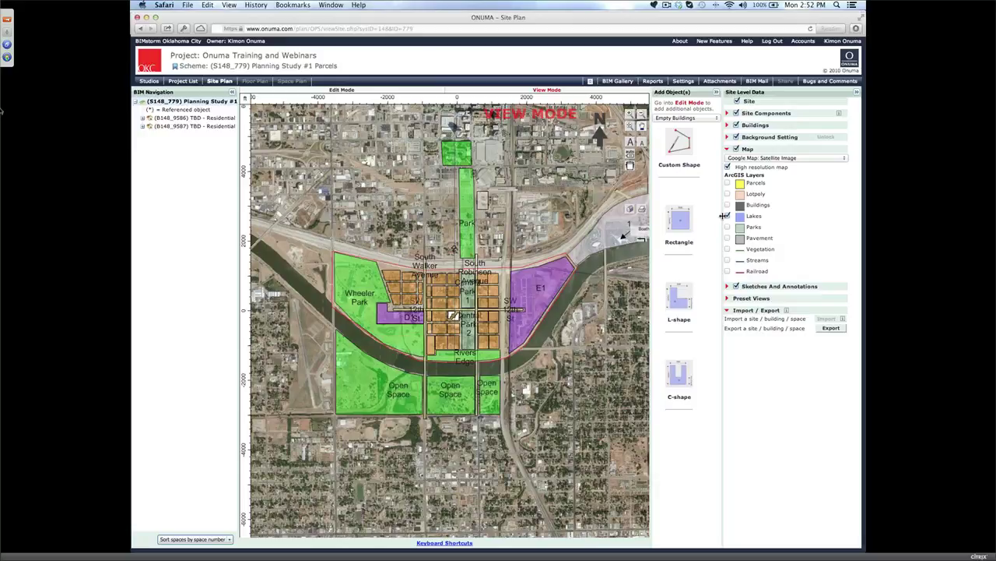
scroll(434, 246, "up", 1)
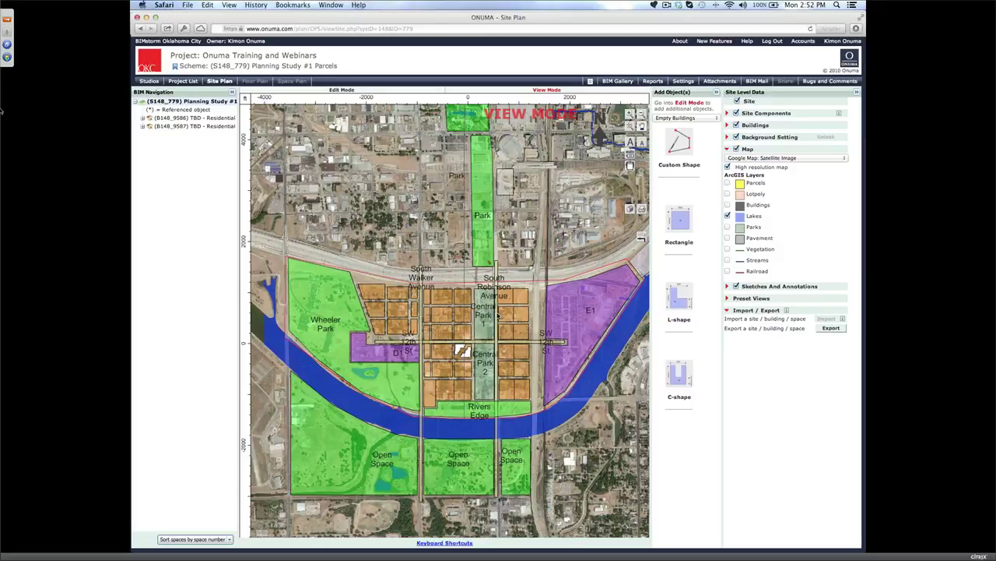
scroll(497, 313, "up", 1)
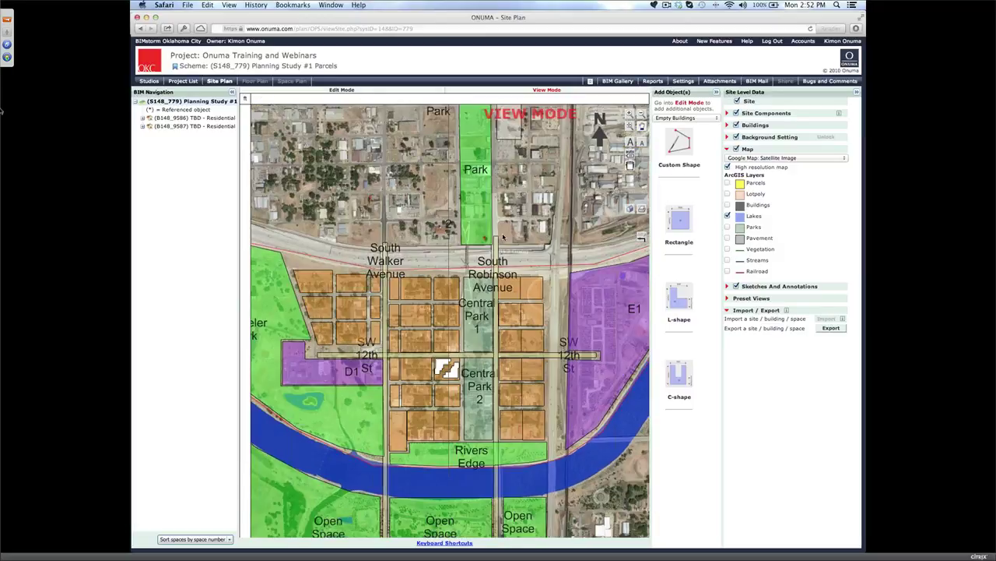
Step: Examine the long Park strip north of the blocks, selecting it, and how it relates to the whole river district
left_click_drag(503, 237, 495, 316)
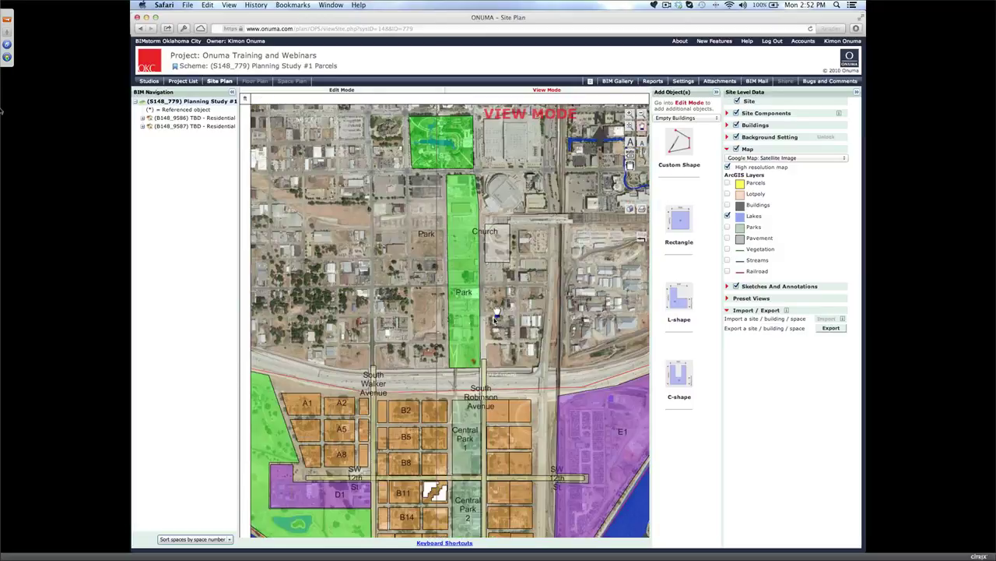
left_click(475, 415)
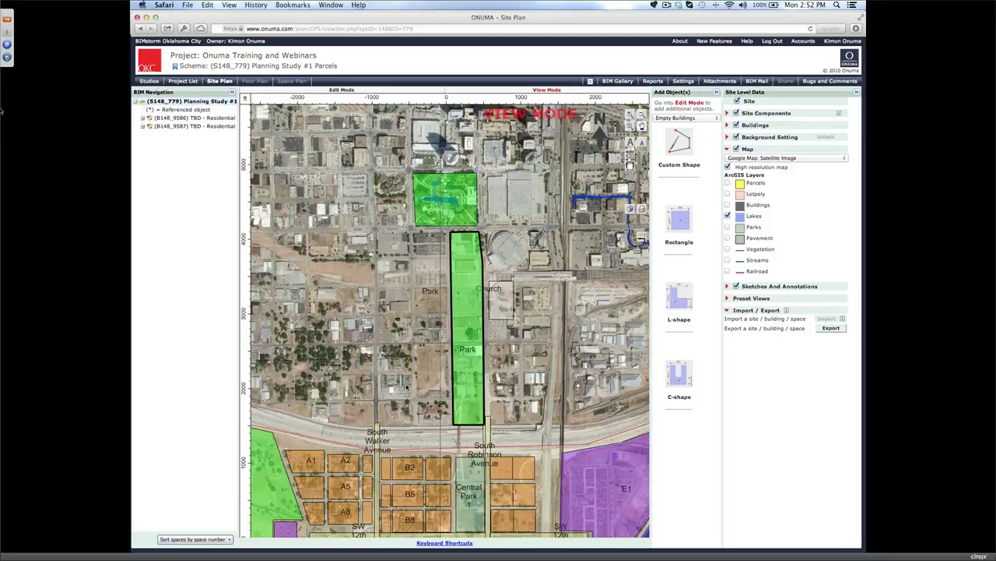
scroll(405, 387, "up", 2)
scroll(405, 386, "down", 1)
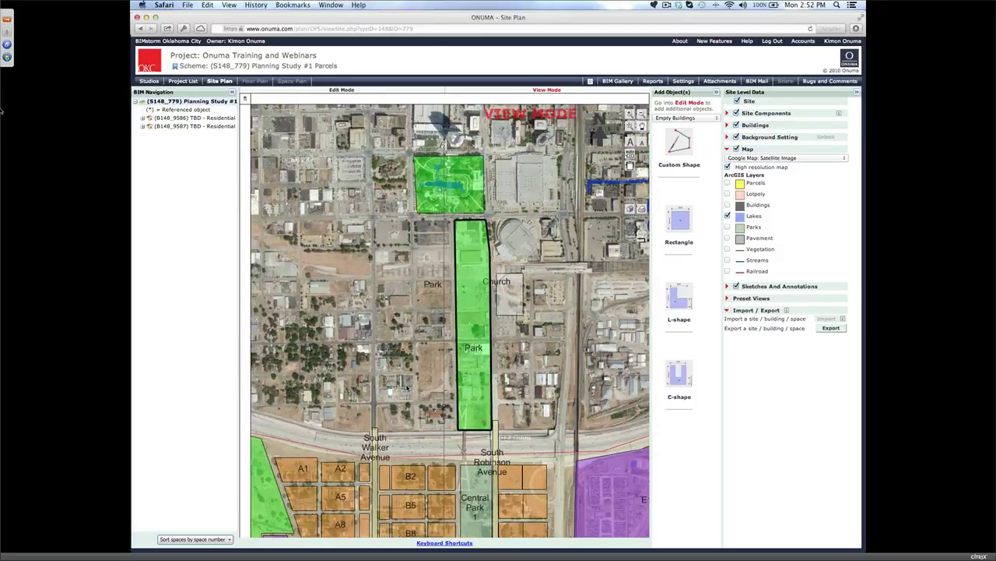
scroll(405, 386, "down", 2)
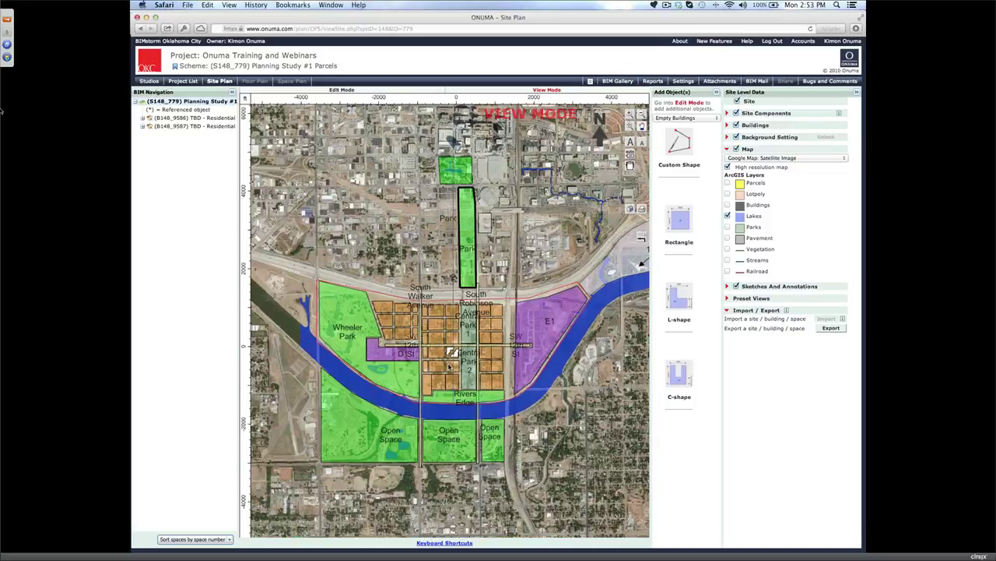
scroll(449, 366, "up", 1)
Step: Select parcel E1, and examine parcel D1 and the neighbouring A and B blocks beside Wheeler Park
left_click(565, 278)
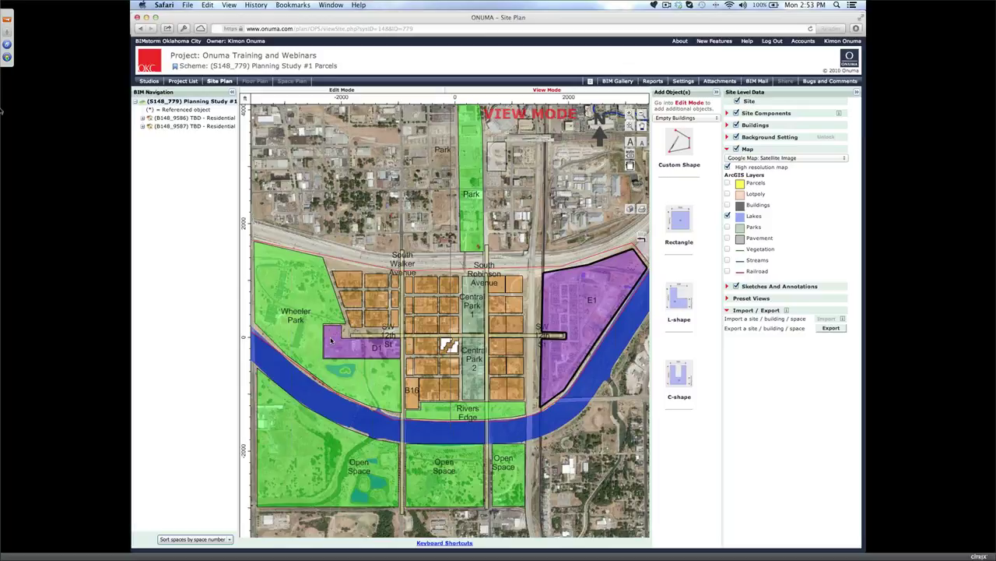
scroll(331, 341, "up", 1)
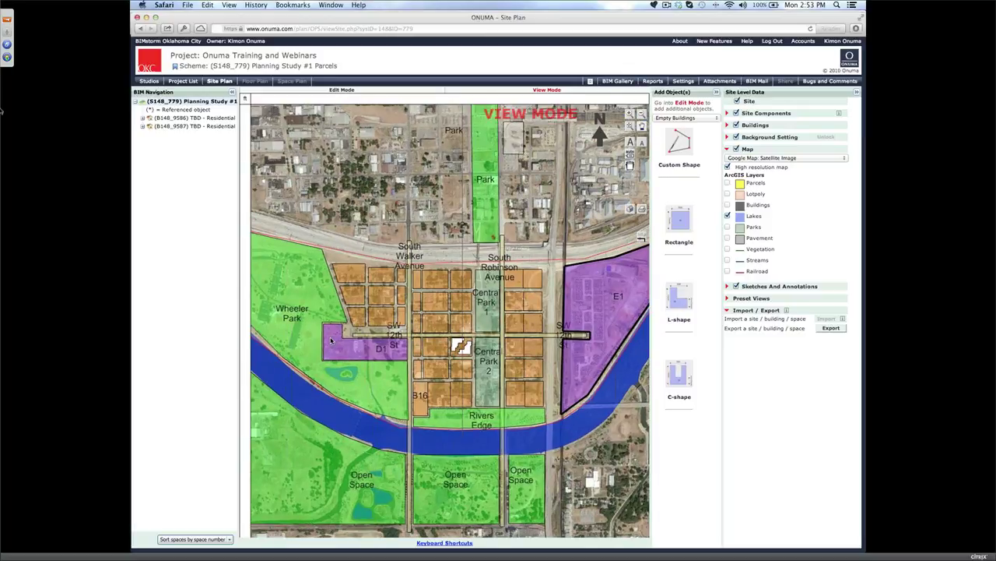
scroll(331, 341, "up", 1)
scroll(406, 359, "up", 1)
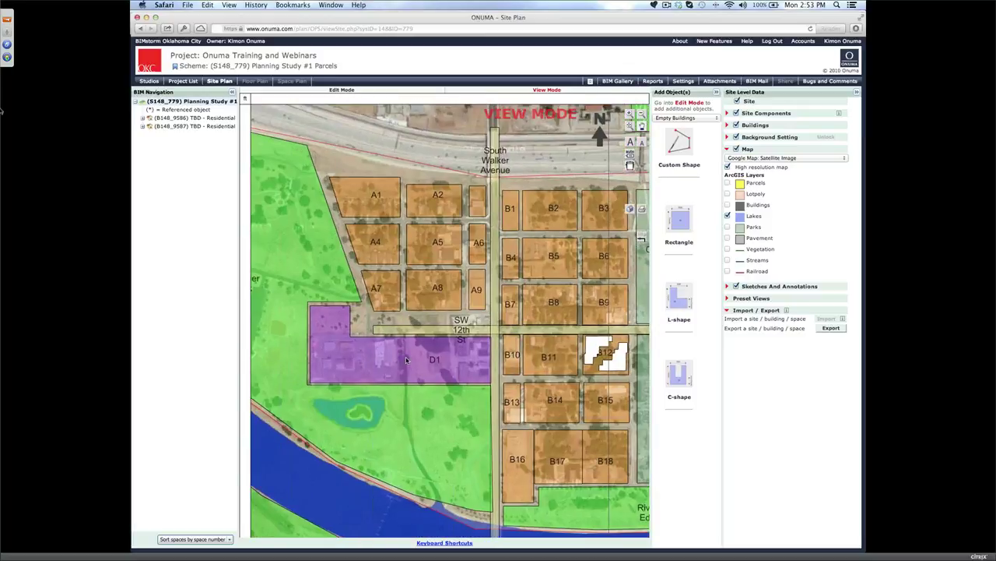
scroll(406, 359, "up", 1)
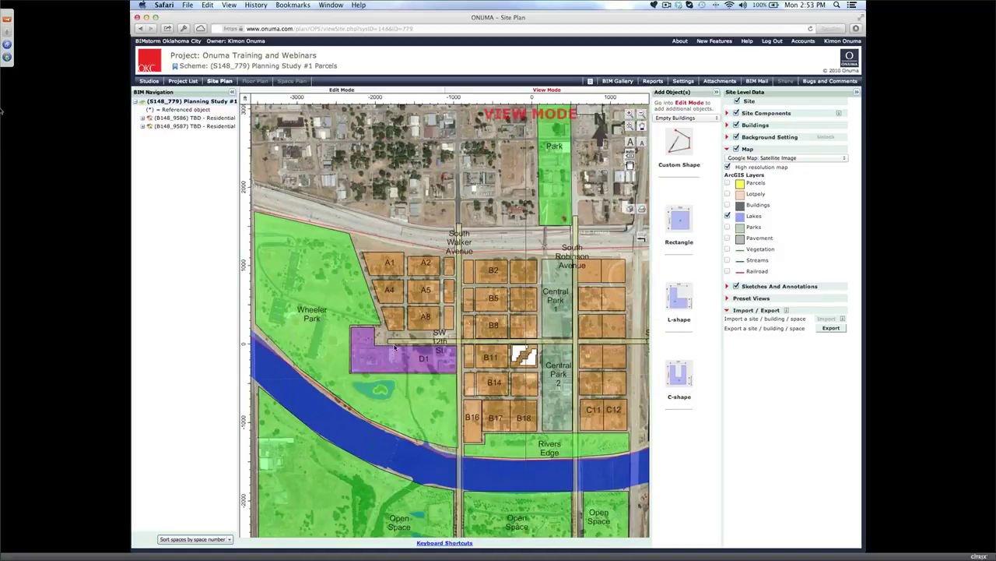
scroll(395, 348, "up", 1)
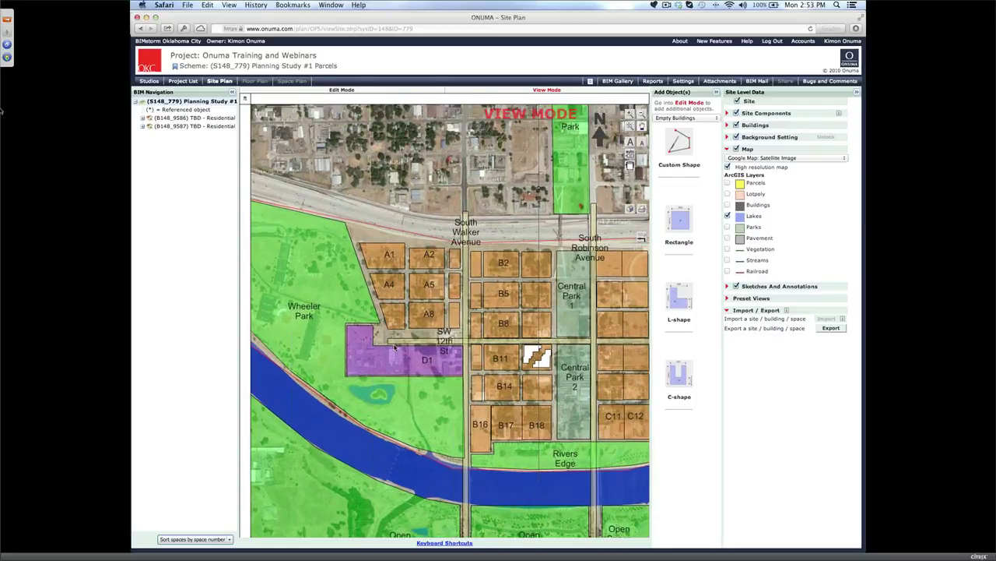
scroll(394, 348, "down", 2)
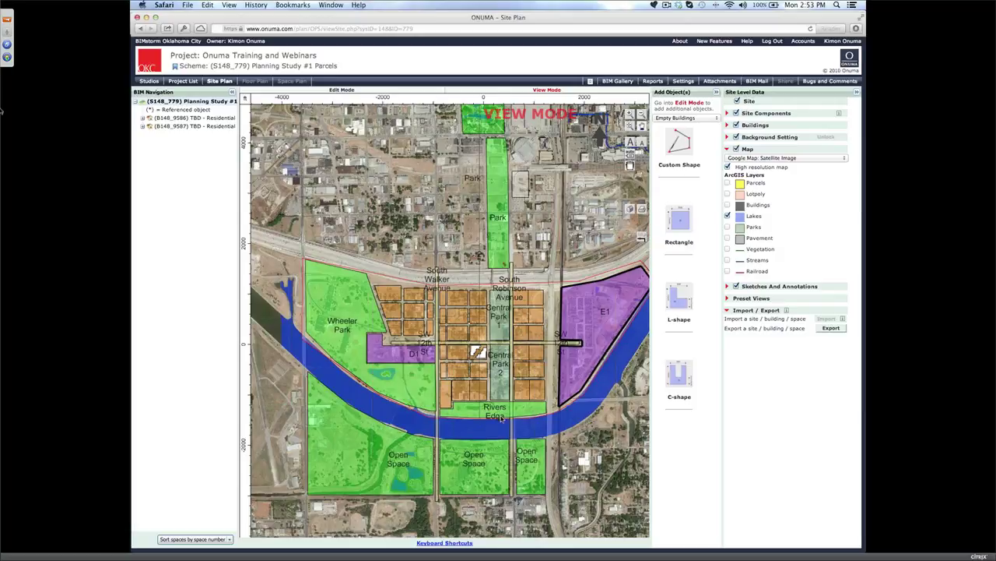
Step: Examine the B and C blocks around Central Park and the Rivers Edge strip on the satellite site plan
scroll(502, 418, "up", 1)
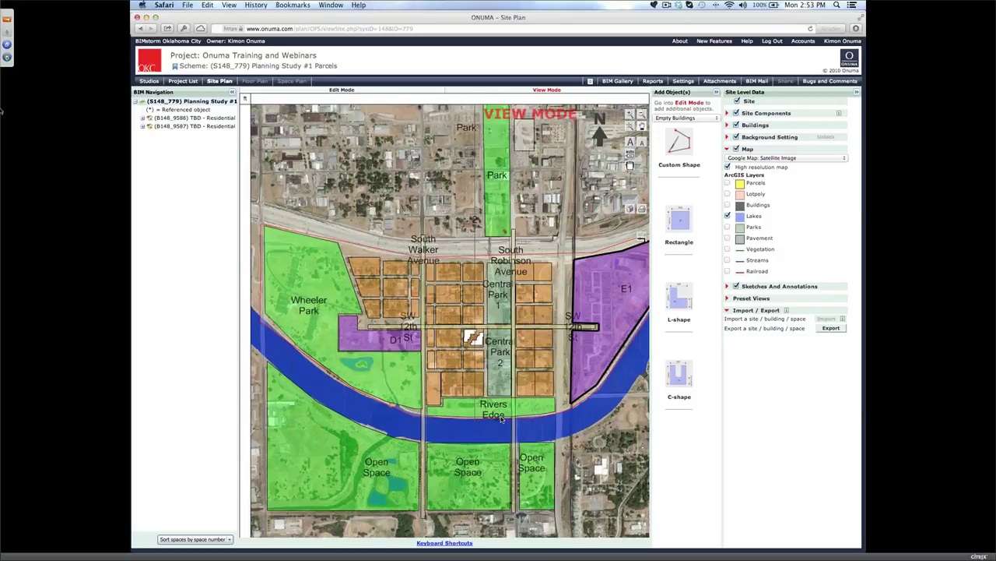
scroll(501, 418, "up", 1)
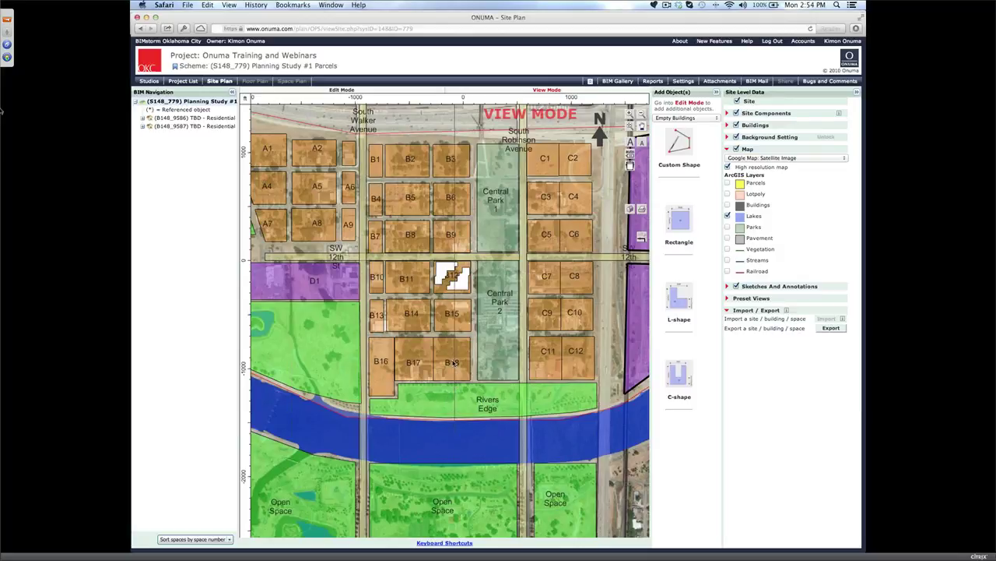
scroll(454, 363, "up", 1)
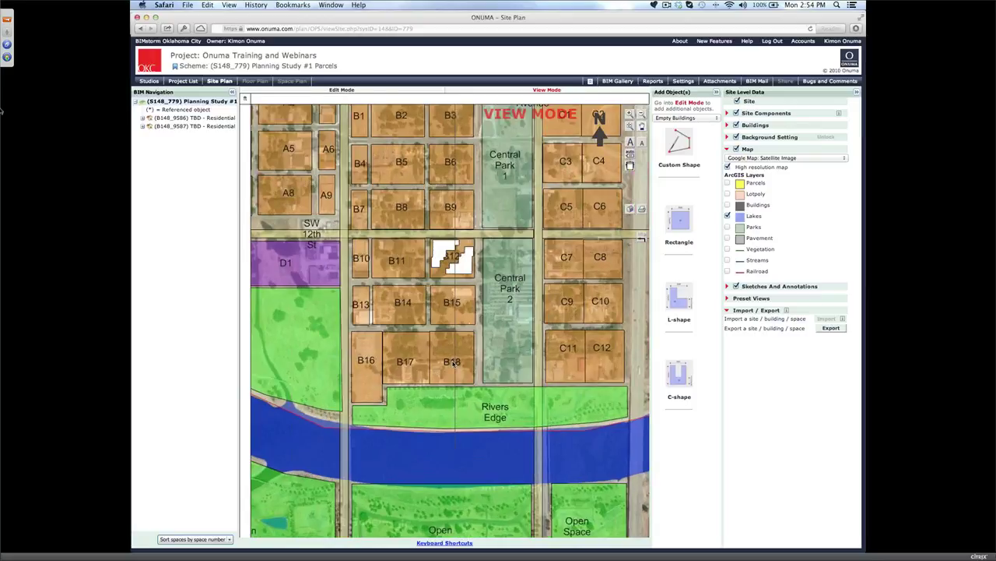
scroll(454, 363, "down", 1)
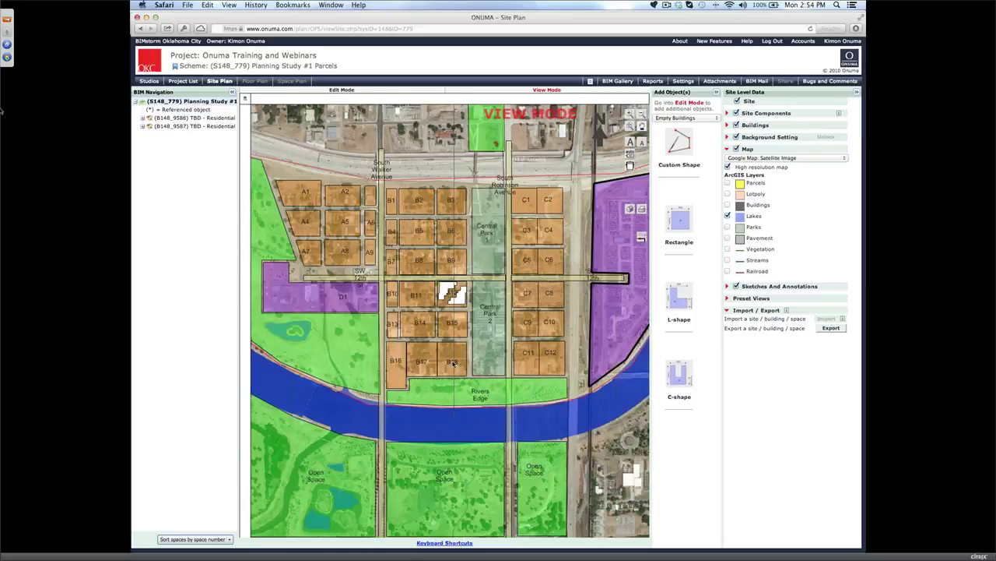
scroll(454, 363, "down", 1)
Step: Hide the satellite map under the site plan and select building B148_9586 on parcel B12
scroll(469, 243, "up", 2)
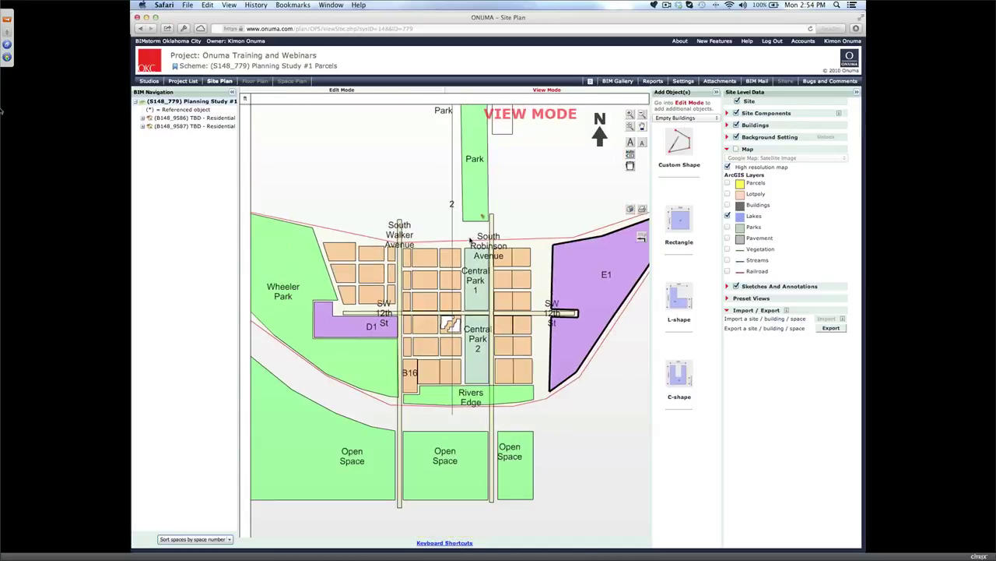
scroll(469, 243, "up", 1)
scroll(373, 311, "up", 1)
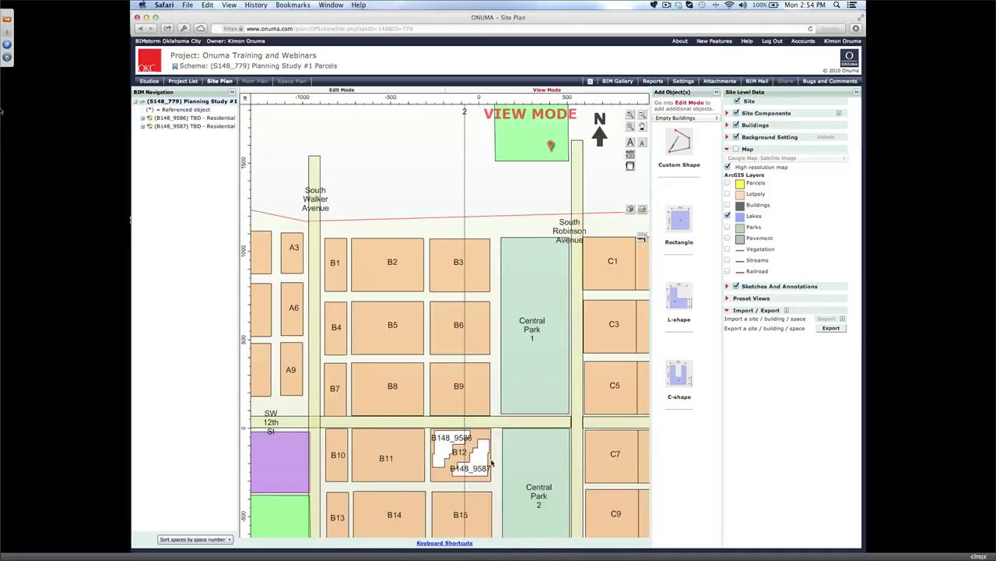
scroll(619, 383, "up", 1)
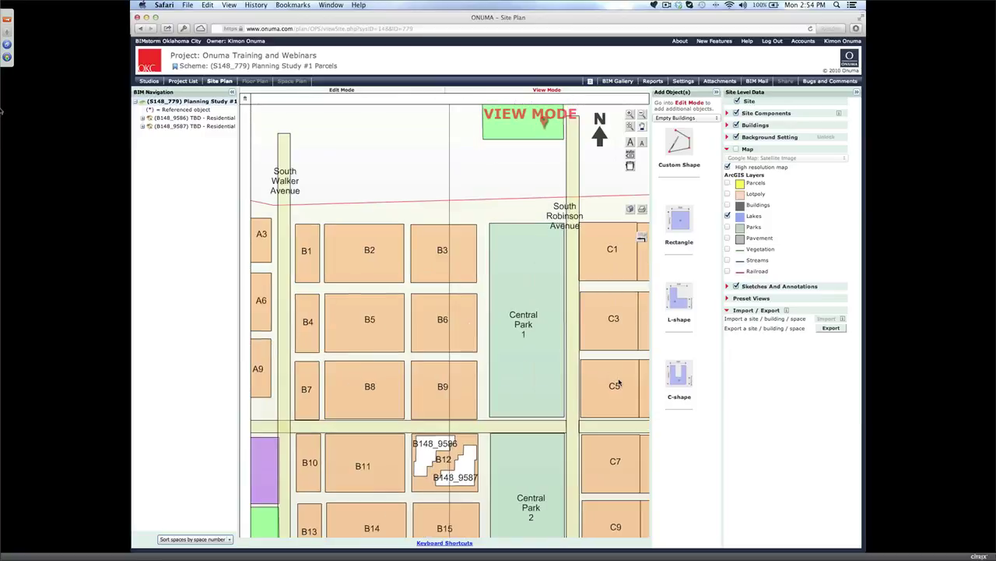
scroll(618, 383, "up", 1)
scroll(614, 383, "down", 2)
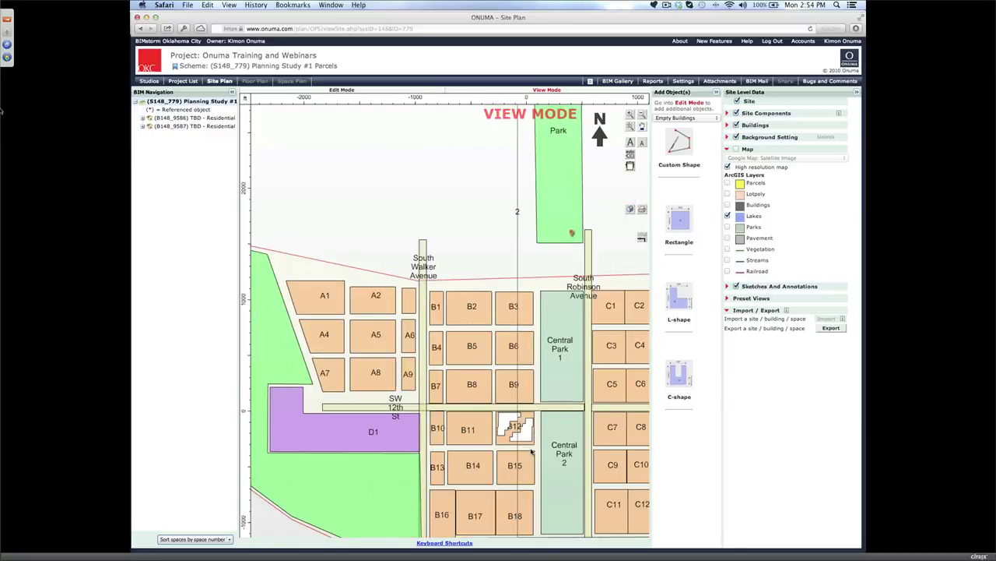
scroll(492, 367, "up", 2)
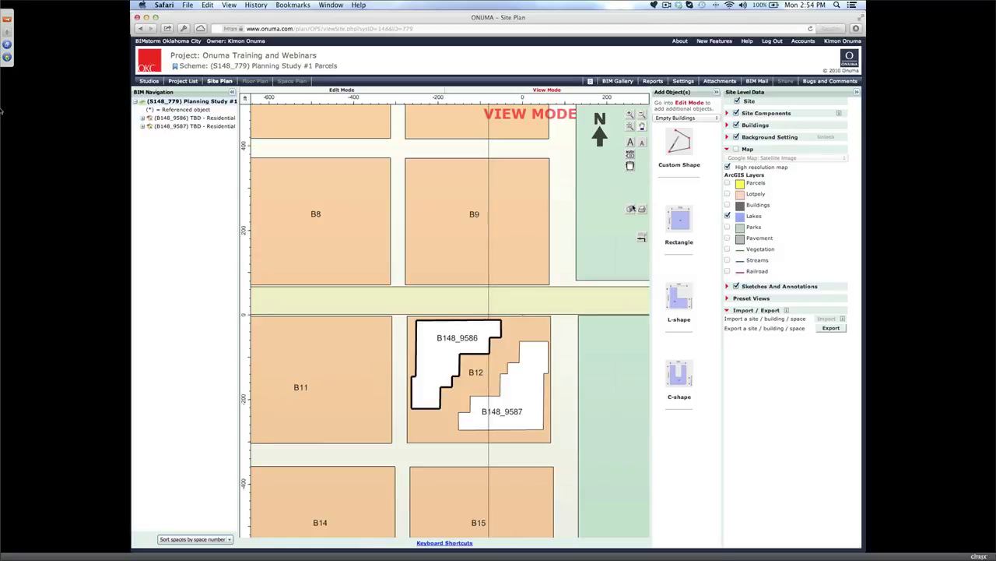
Step: Open the 3D view of the site and look closely at the two residential buildings beside Central Park
left_click(631, 209)
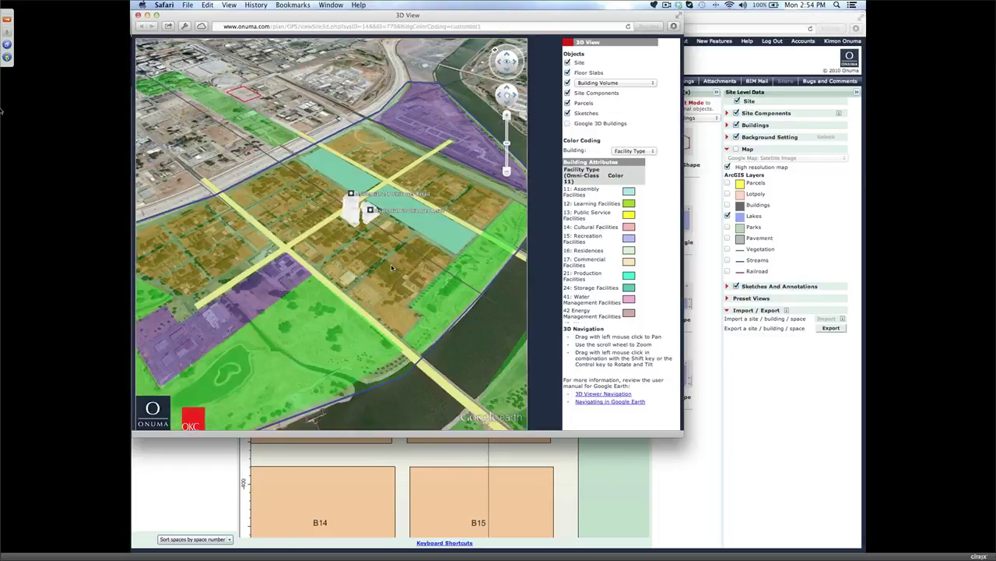
scroll(383, 234, "down", 1)
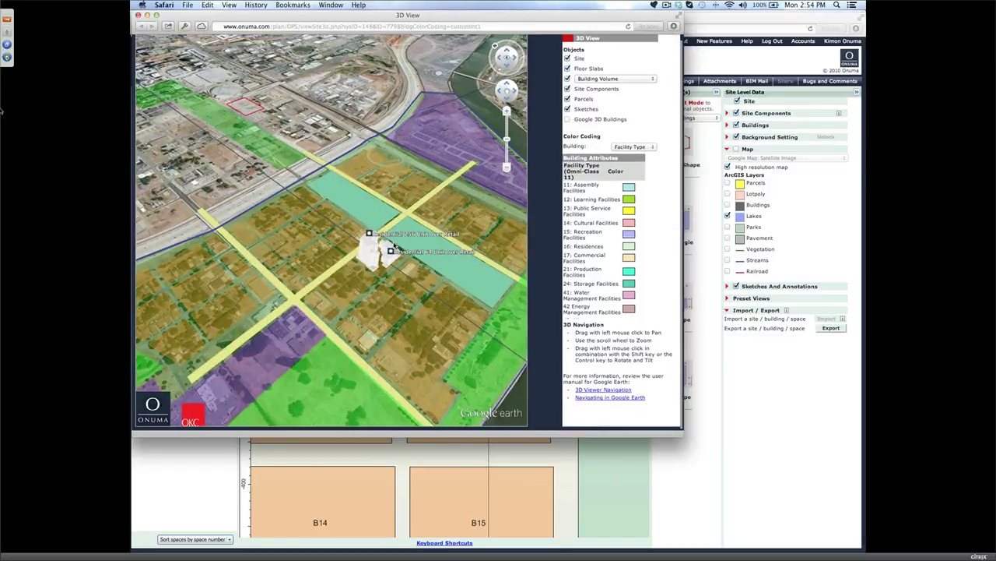
scroll(421, 232, "up", 1)
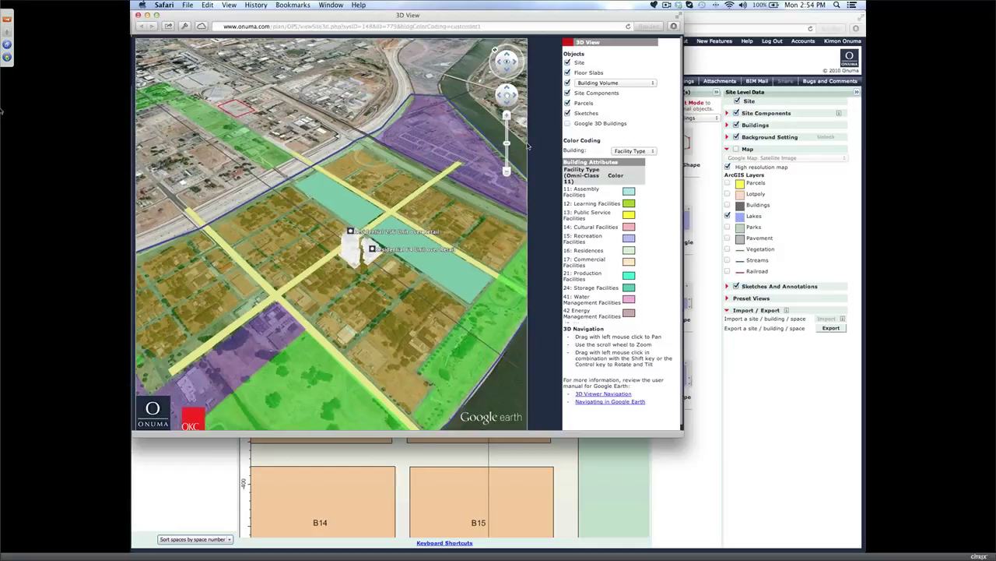
left_click(506, 124)
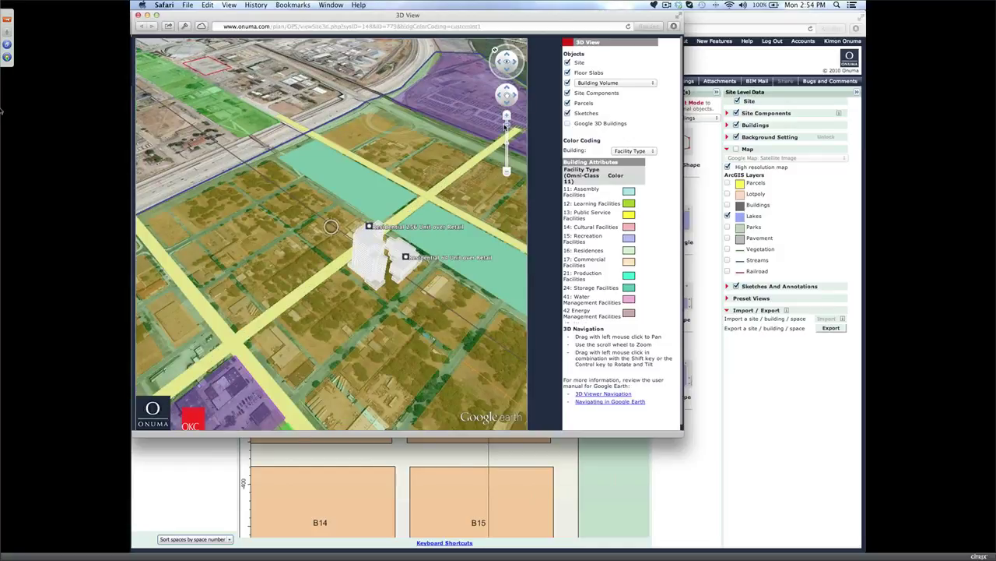
scroll(345, 203, "up", 1)
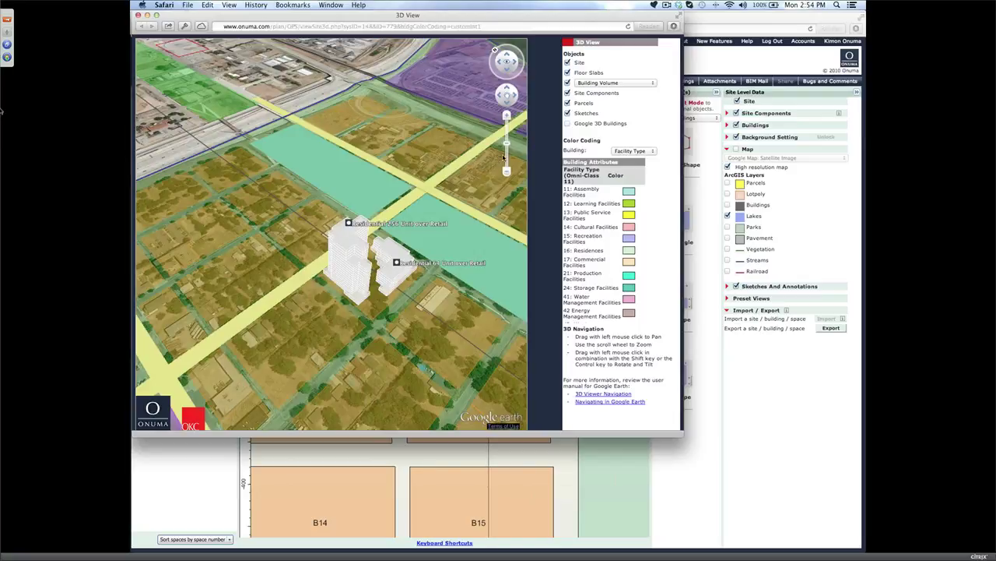
left_click(508, 147)
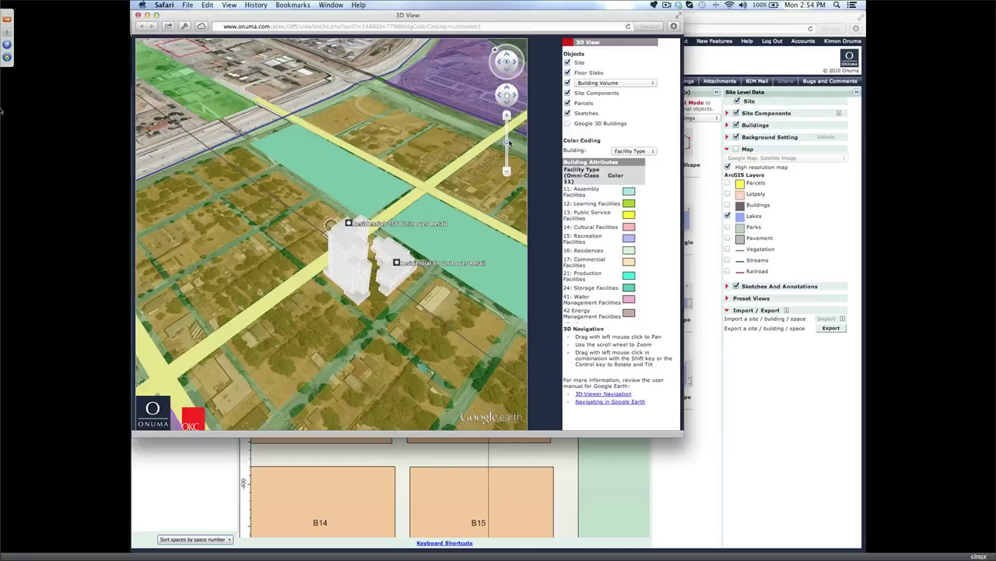
left_click_drag(508, 147, 509, 134)
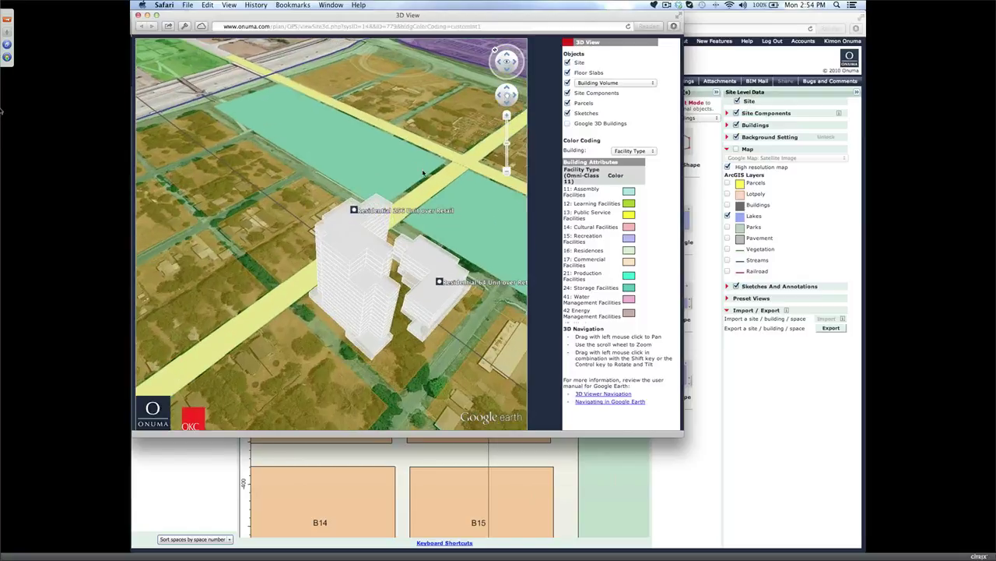
Step: View the two residential buildings in 3D from the opposite side, looking across the Central Park parcels
left_click_drag(400, 269, 304, 275)
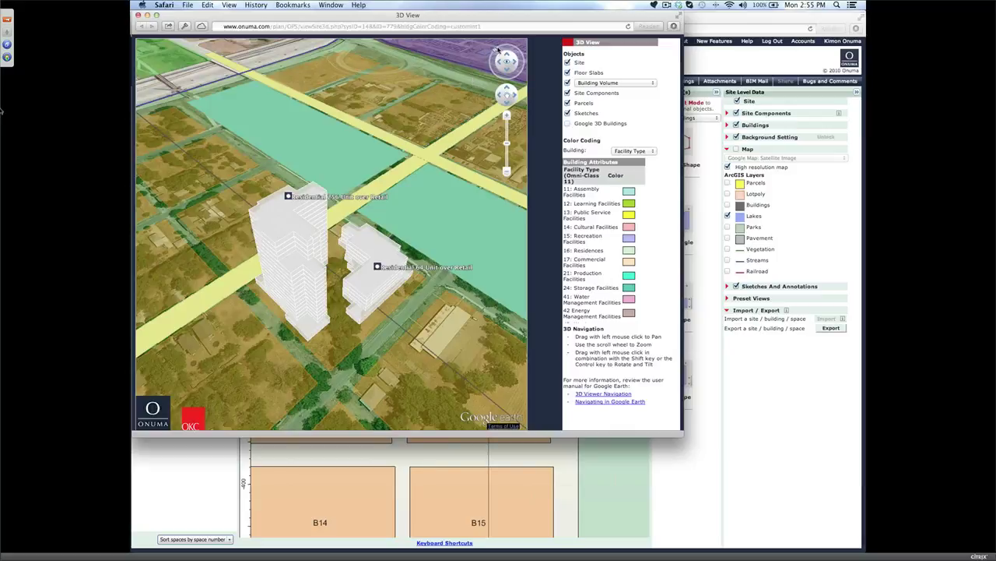
left_click(499, 48)
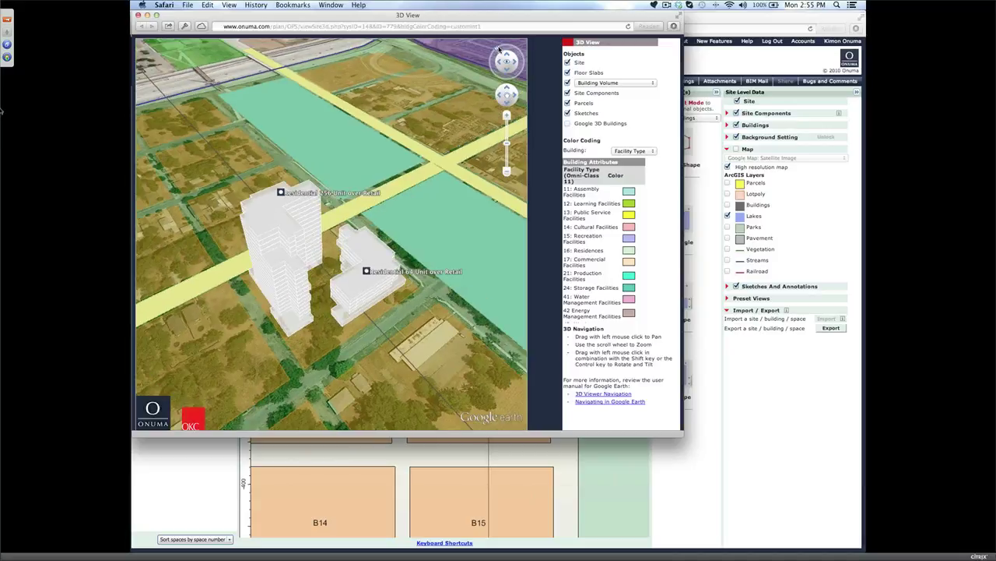
left_click_drag(499, 49, 513, 47)
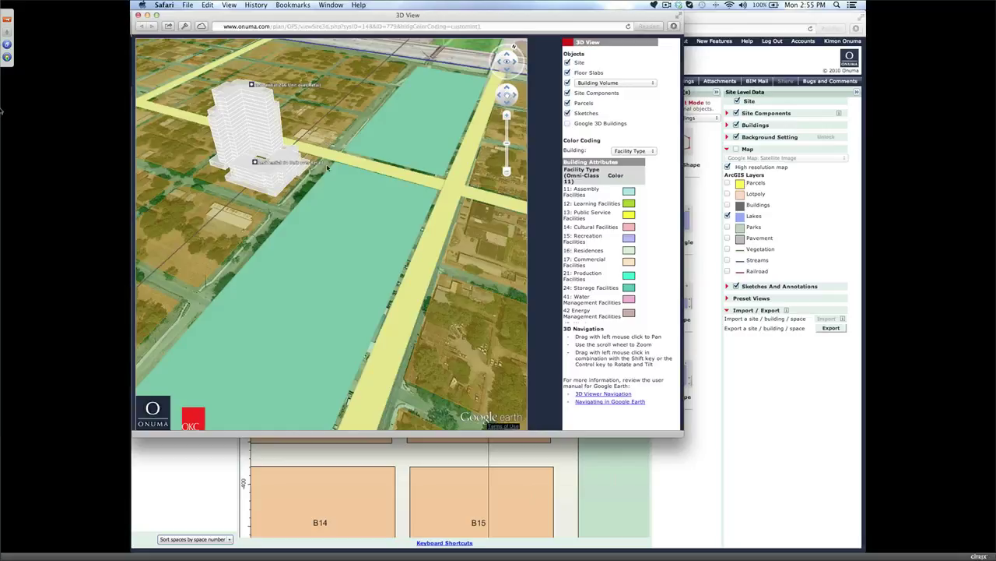
left_click_drag(327, 167, 345, 183)
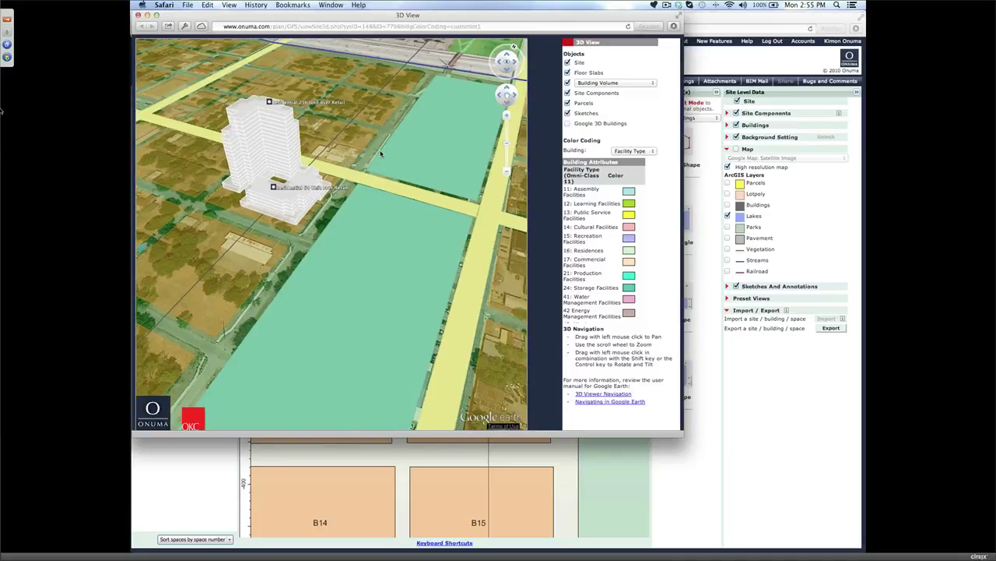
Step: Examine the wider district in 3D, from the Rivers Edge park to the purple parcel east of the blocks
scroll(380, 153, "down", 1)
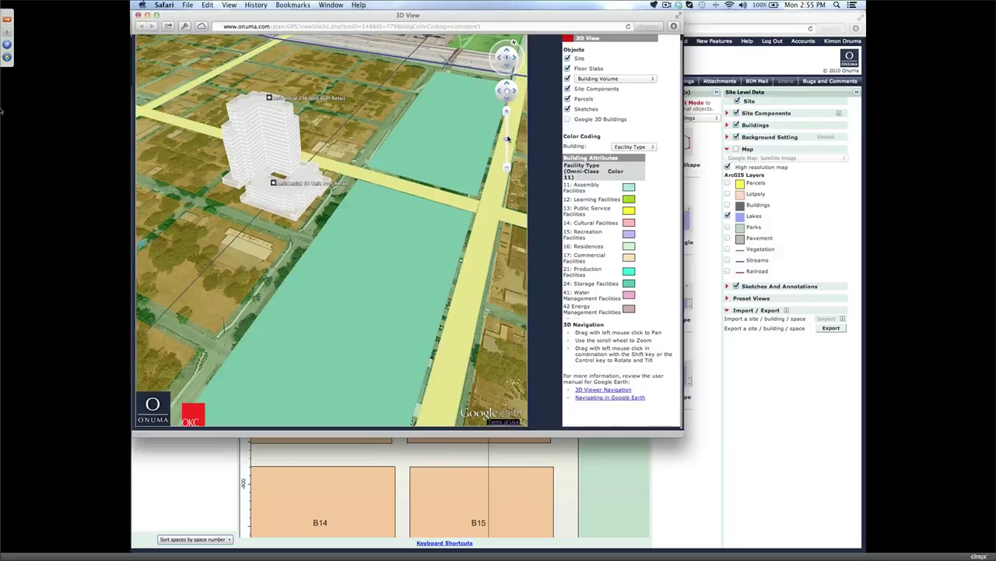
left_click_drag(507, 139, 511, 159)
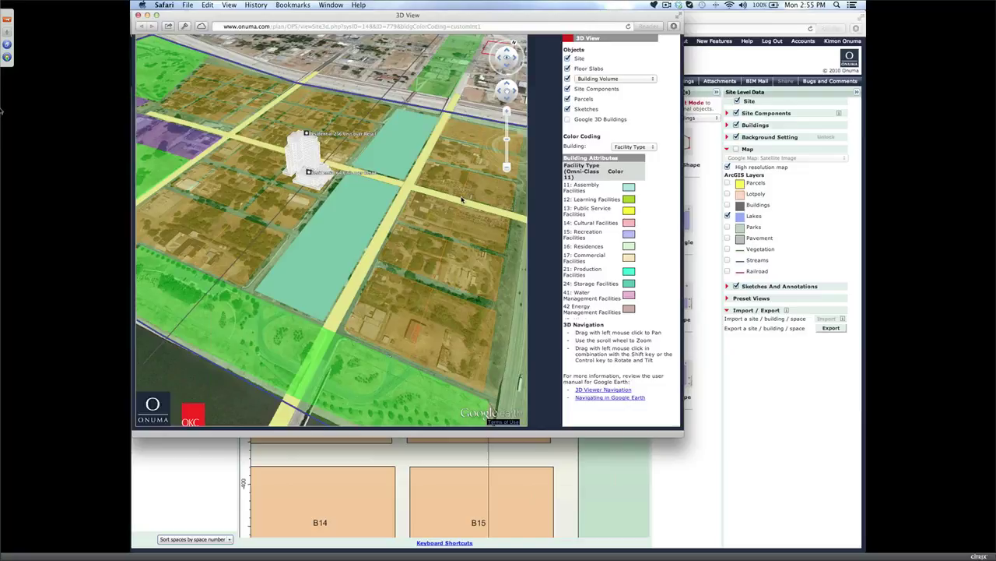
left_click_drag(434, 239, 333, 298)
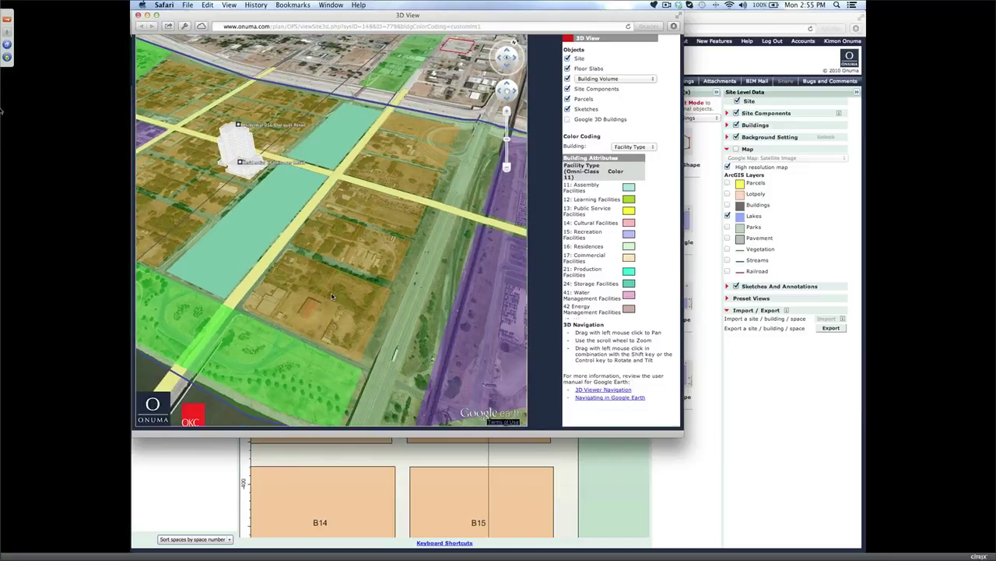
Step: Return to the site plan and view the building settings of B148_9586 in View Mode, then close them
left_click(402, 477)
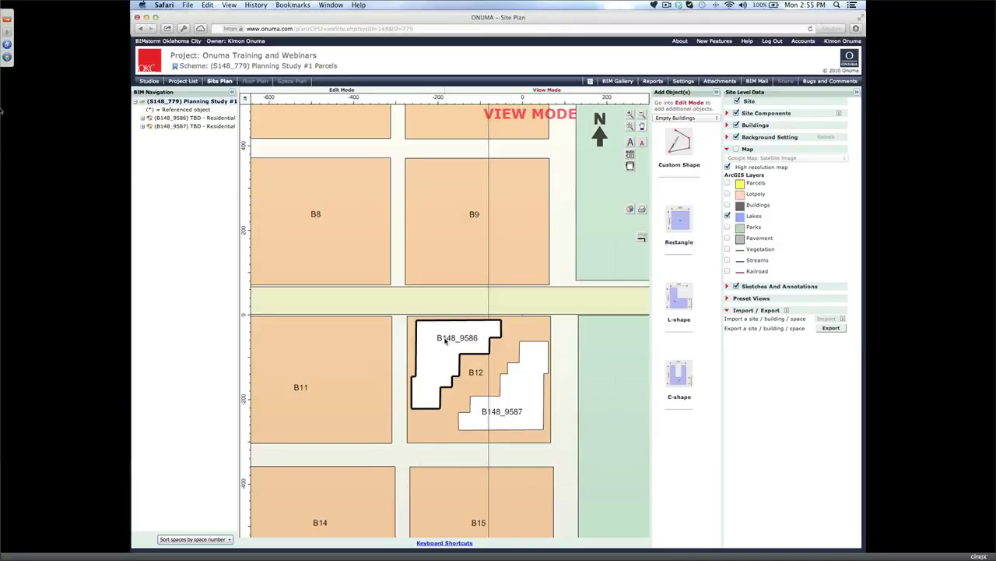
double_click(445, 340)
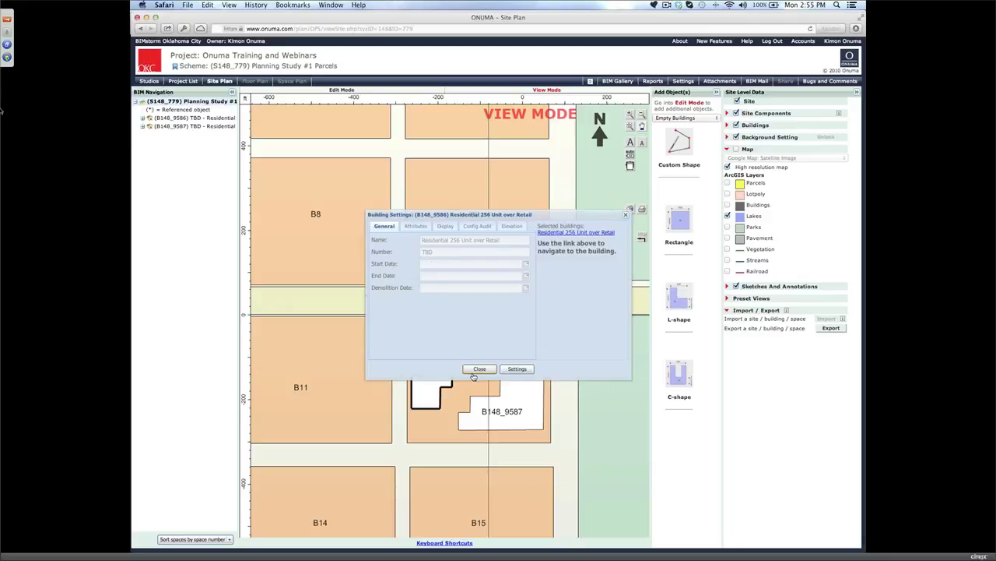
left_click(479, 369)
Step: Switch the site plan to Edit Mode and open the building settings of Residential 256 Unit over Retail on parcel B12
left_click(341, 91)
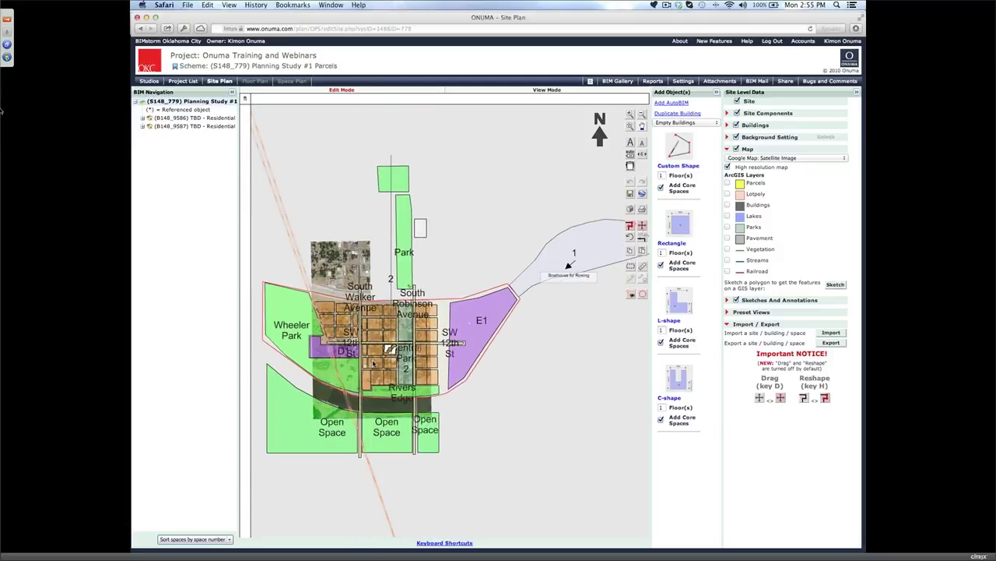
scroll(372, 364, "up", 2)
scroll(377, 364, "up", 2)
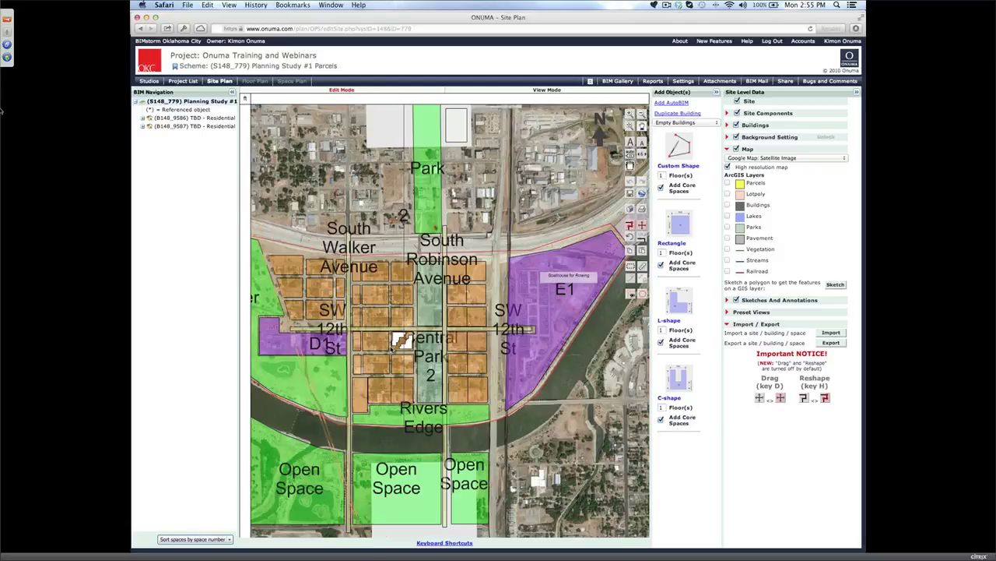
scroll(392, 349, "up", 2)
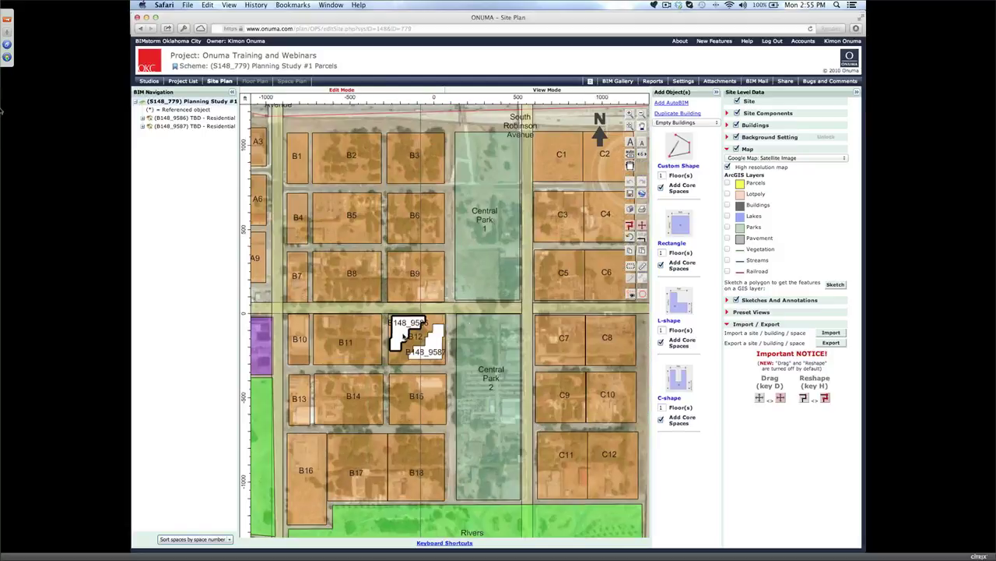
left_click(397, 335)
scroll(419, 299, "up", 3)
double_click(432, 261)
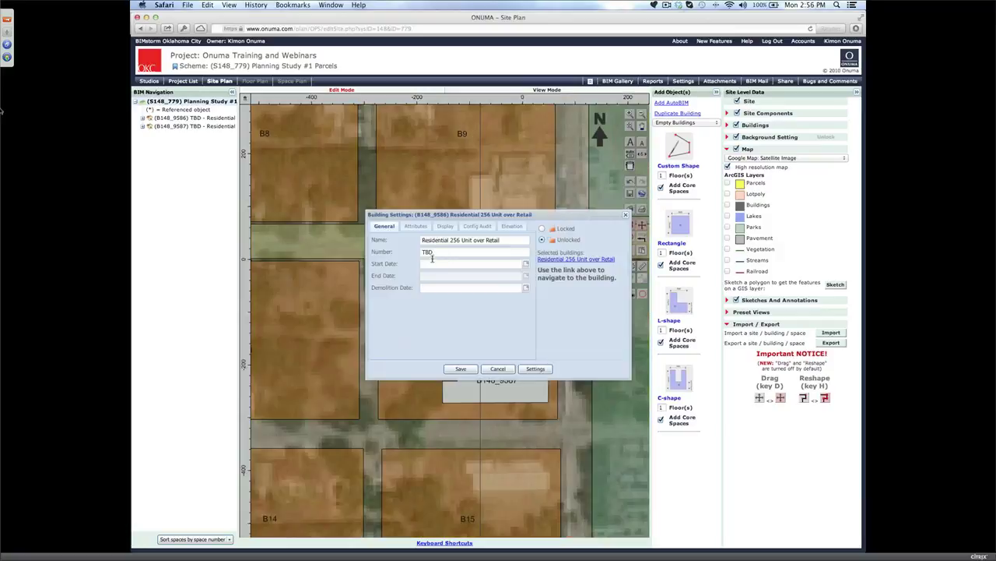
Step: Set the building's start date to 18 Nov 2014
left_click(526, 265)
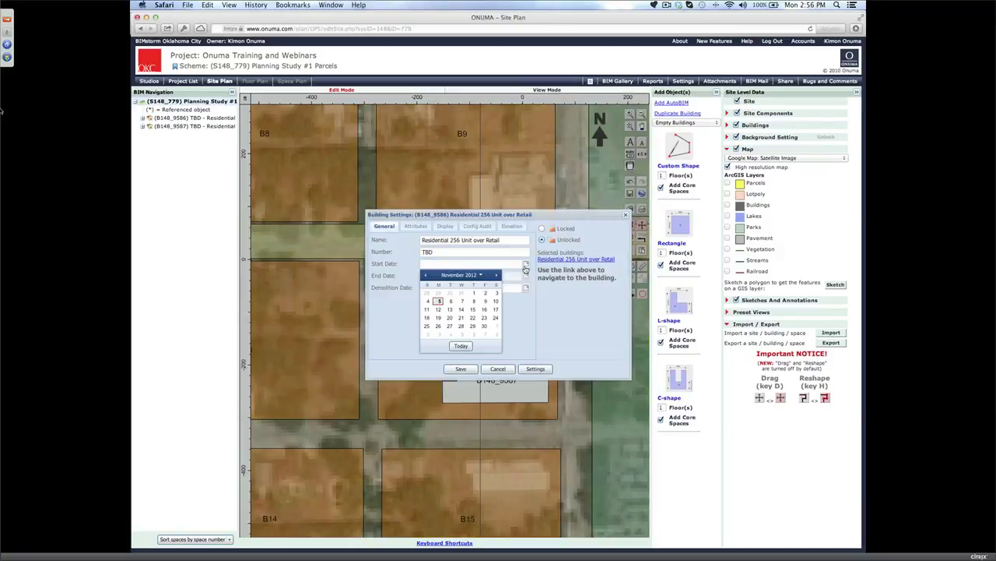
left_click(475, 276)
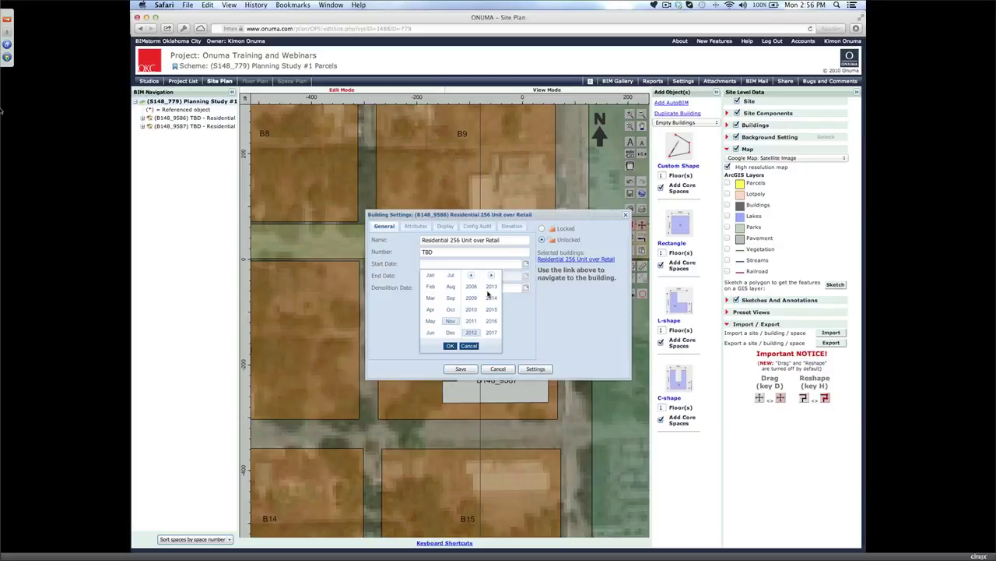
left_click(491, 297)
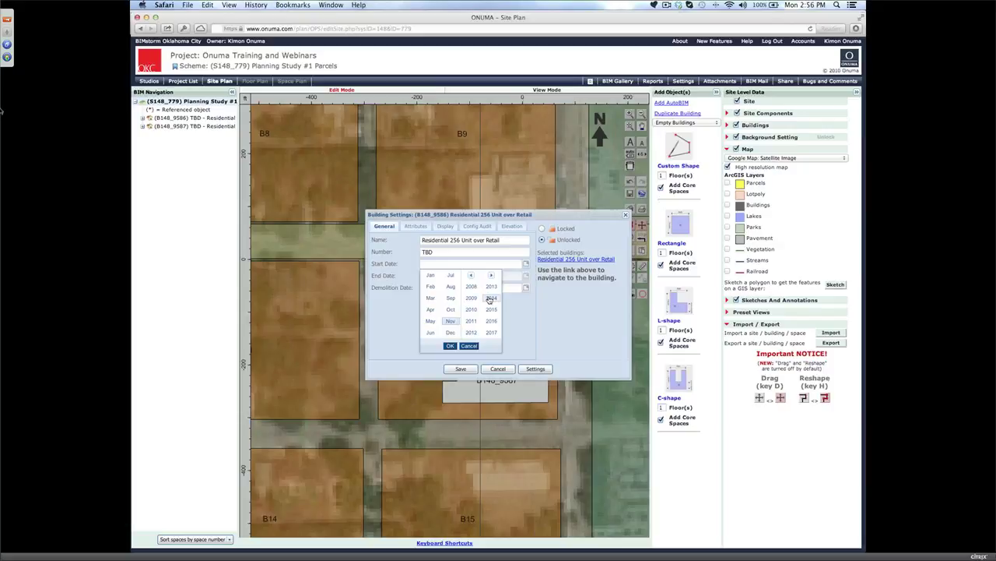
left_click(452, 346)
left_click(457, 326)
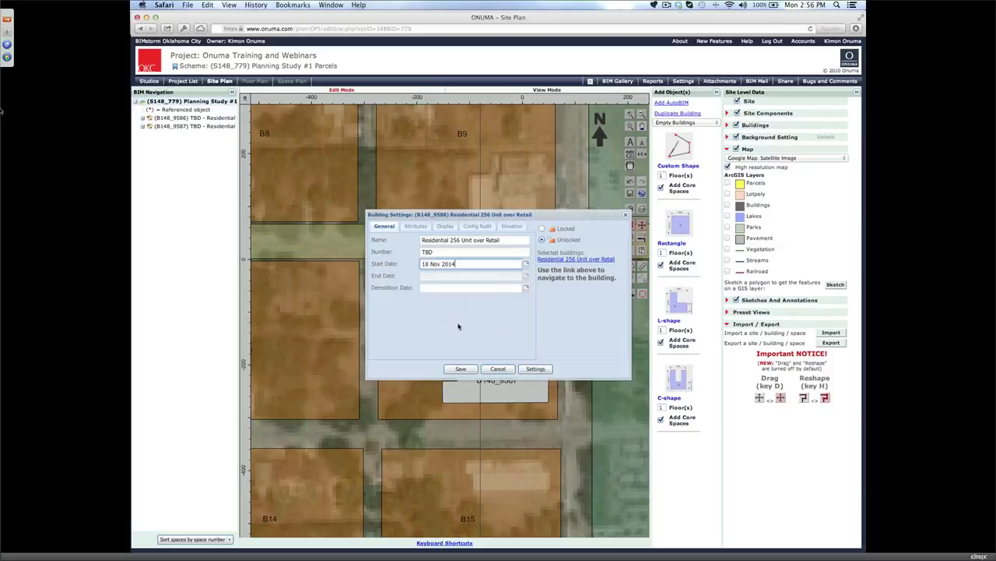
Step: Set the building's end date to 24 Dec 2015 and save its settings
left_click(526, 276)
left_click(475, 288)
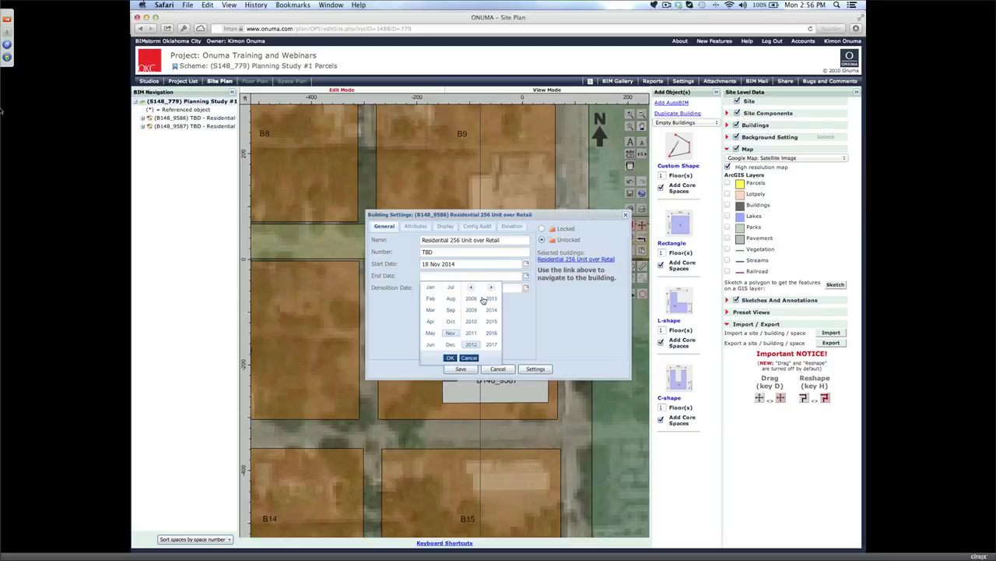
left_click(491, 320)
left_click(450, 345)
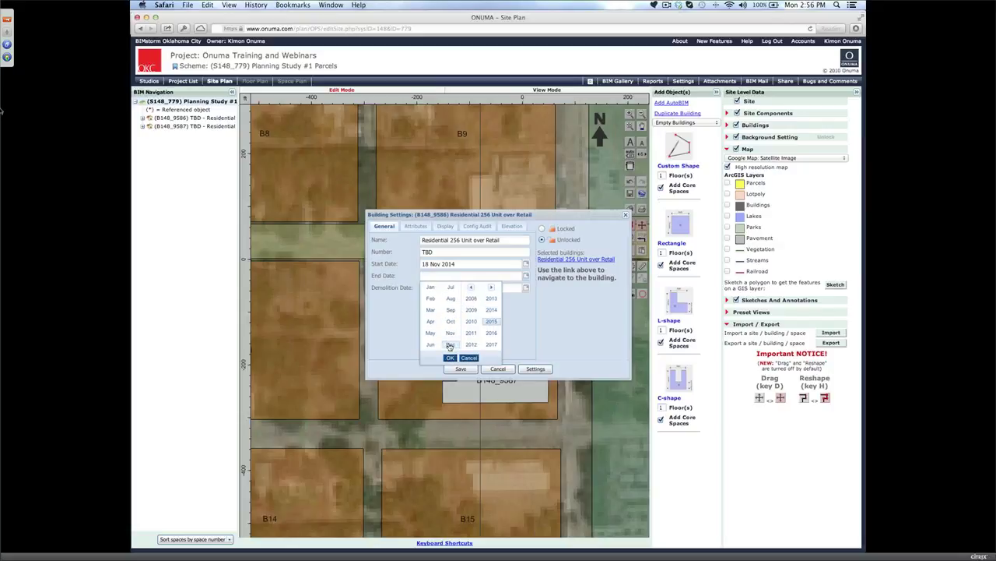
left_click(450, 357)
left_click(475, 330)
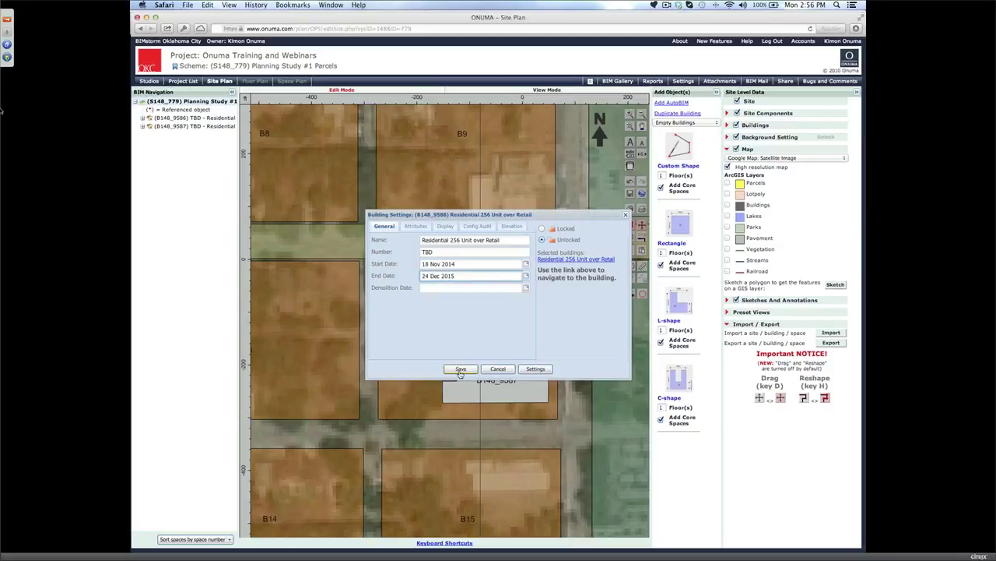
left_click(463, 369)
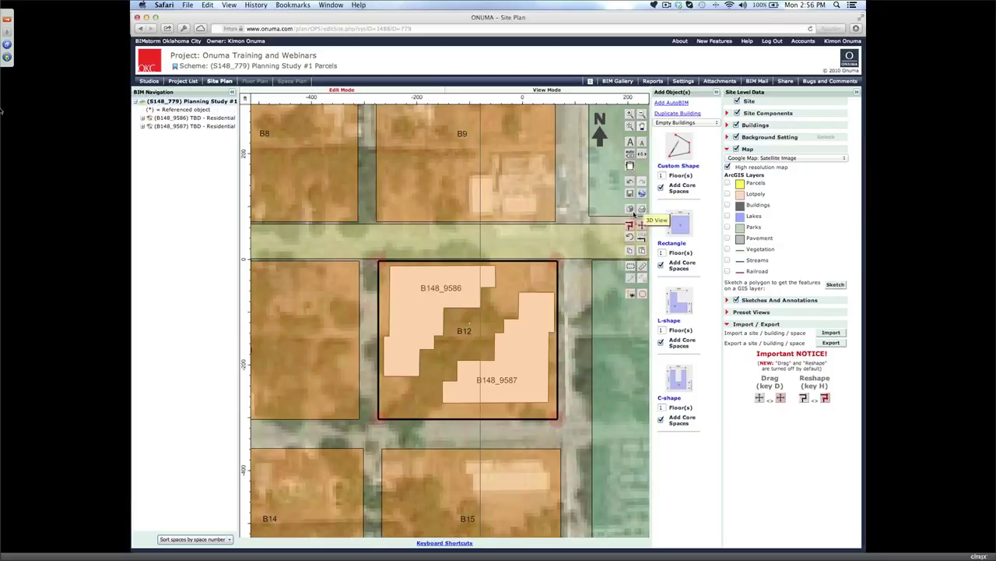
Step: Check the scheme in 3D View, close that view, and save the site plan to the server
left_click(640, 209)
left_click(569, 191)
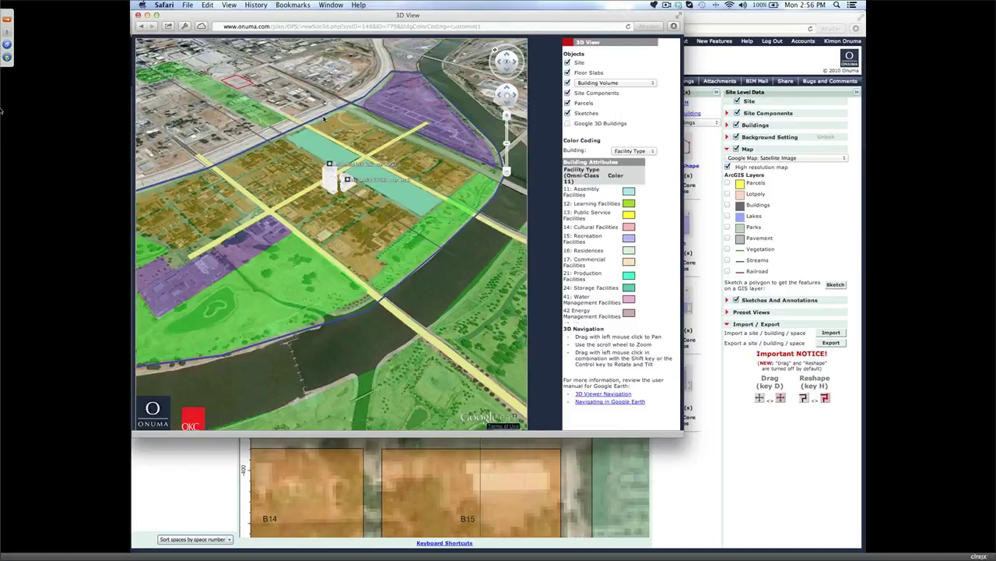
key("super+w")
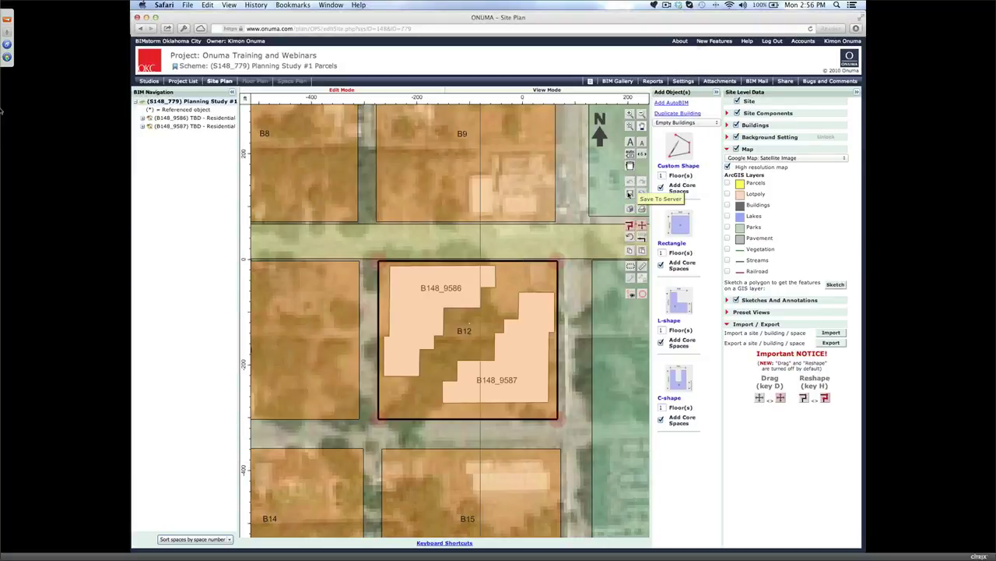
left_click(629, 194)
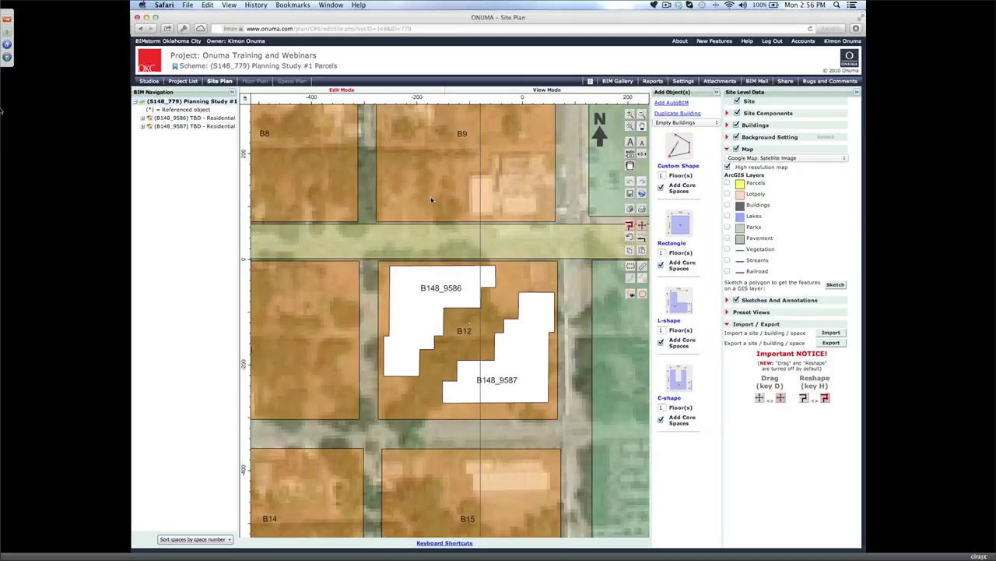
Step: Examine the whole district on the site plan, and select parcel C5 east of Central Park 1 for a closer look
scroll(431, 200, "up", 1)
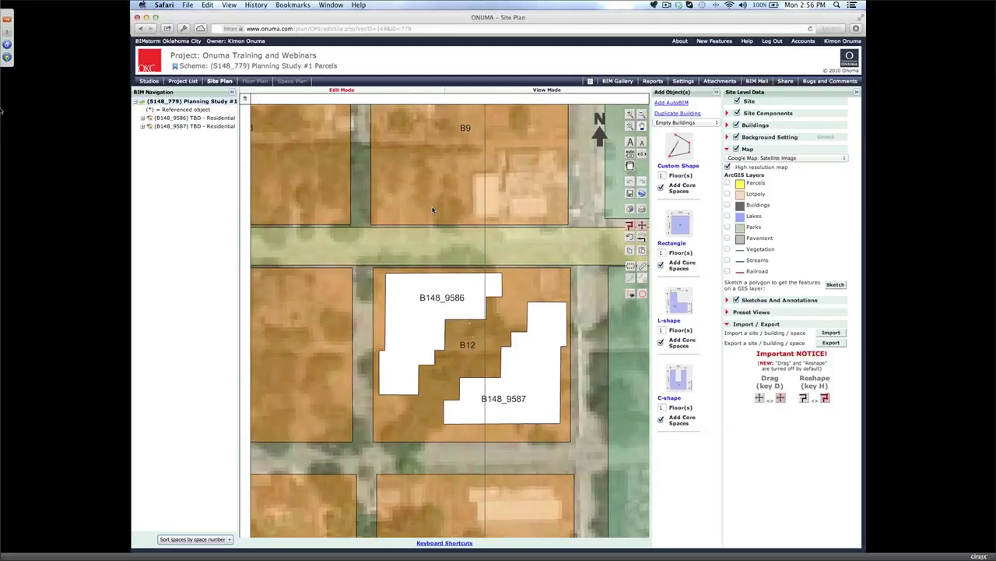
scroll(432, 208, "up", 3)
scroll(427, 249, "down", 5)
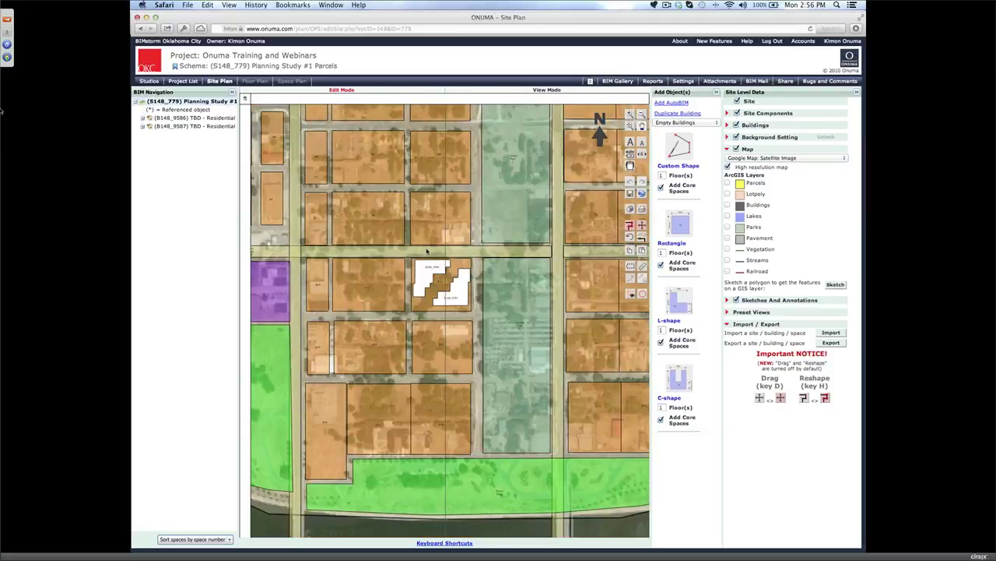
scroll(427, 251, "down", 5)
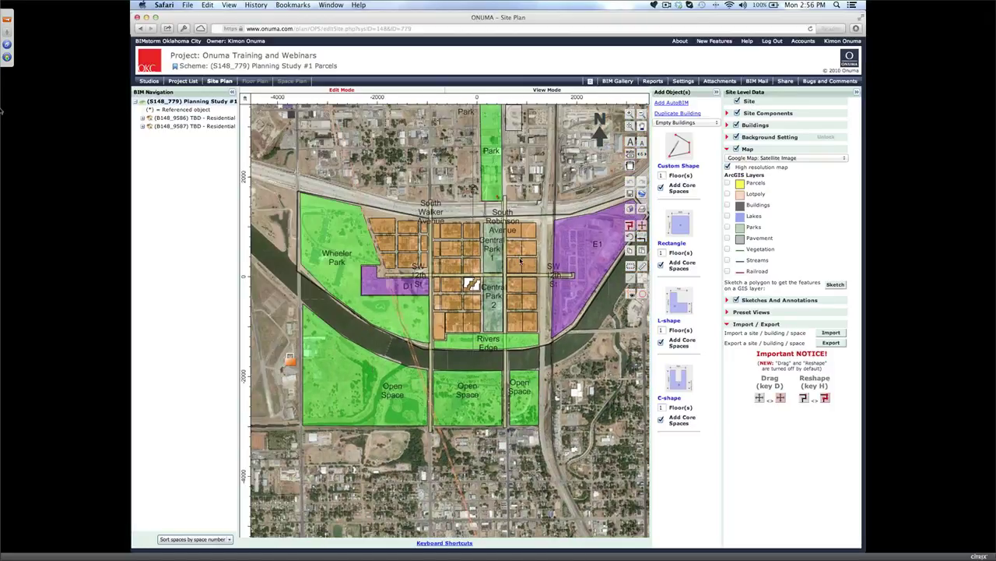
scroll(521, 262, "up", 1)
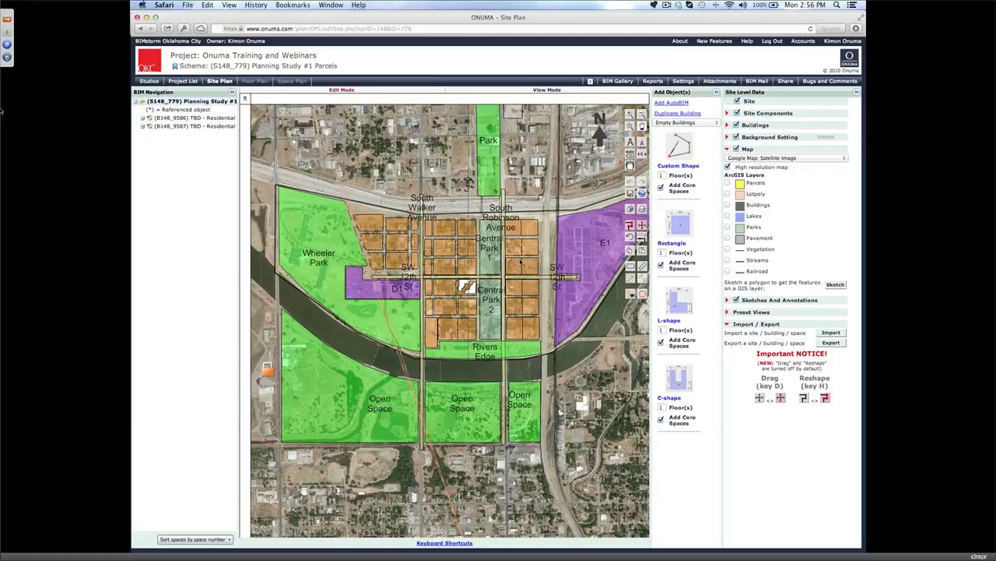
scroll(521, 261, "up", 5)
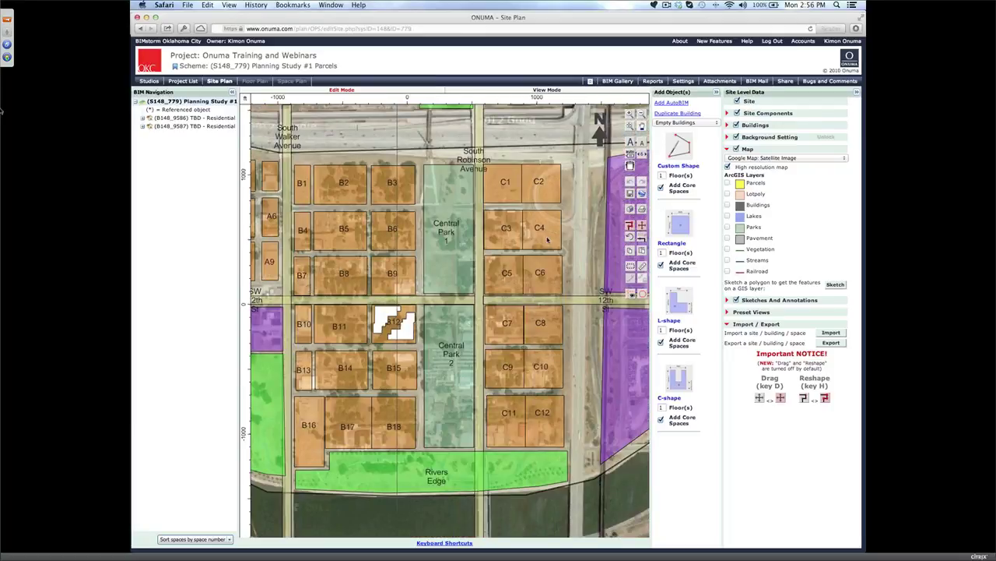
left_click(512, 290)
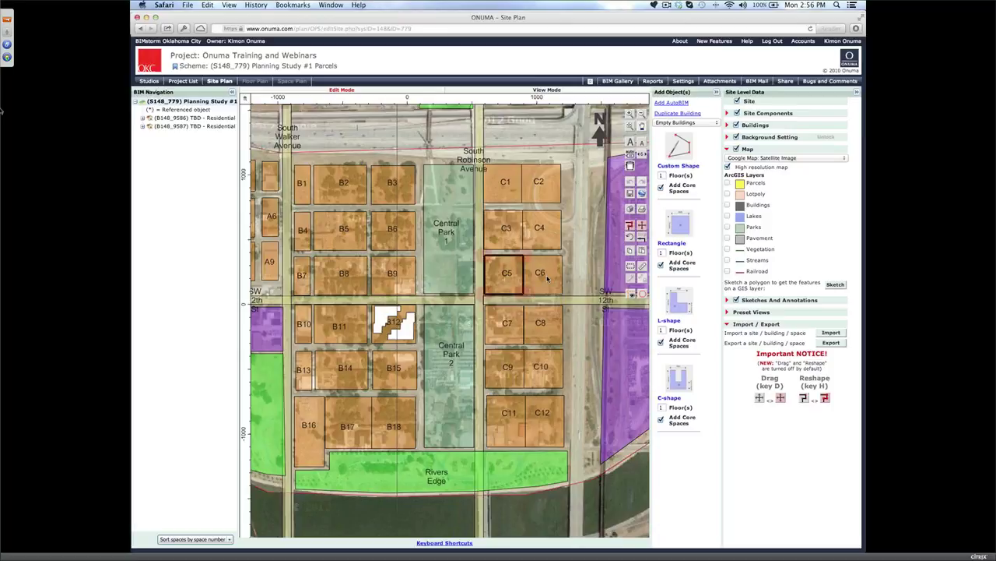
scroll(547, 279, "up", 1)
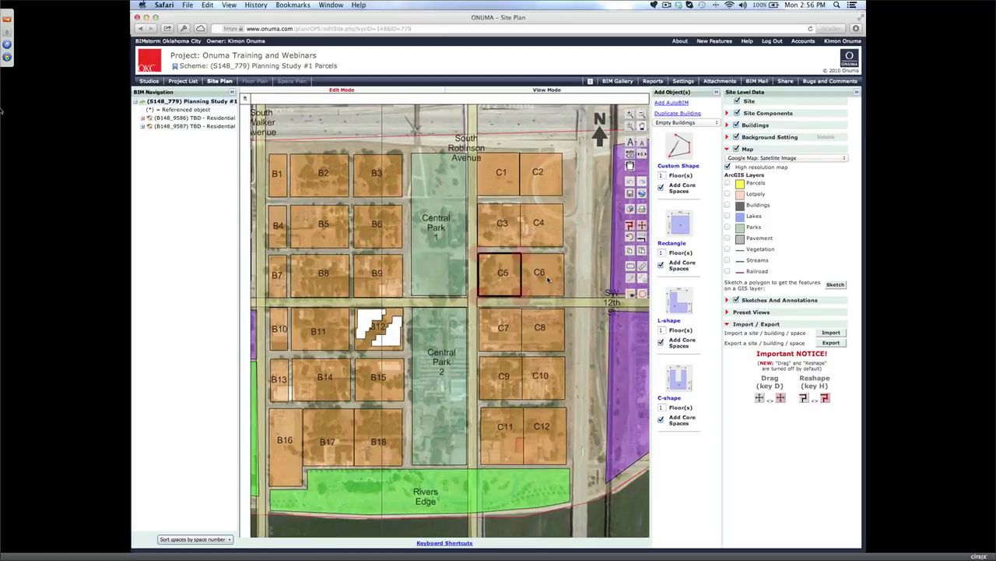
scroll(547, 281, "up", 1)
scroll(547, 283, "up", 1)
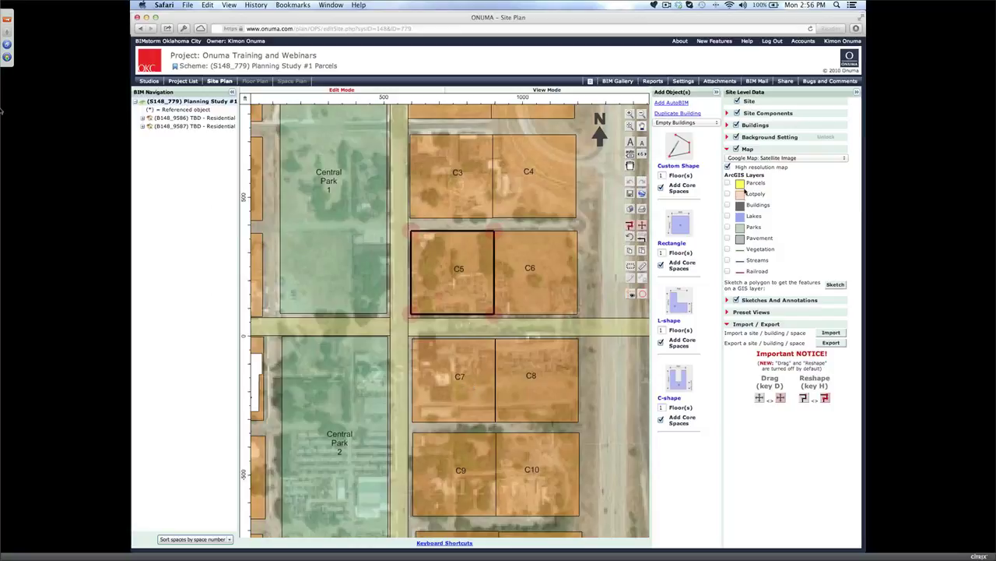
Step: Overlay the ArcGIS Pavement, Buildings and Parcels layers on the site plan and examine them across the B and C blocks
left_click(728, 237)
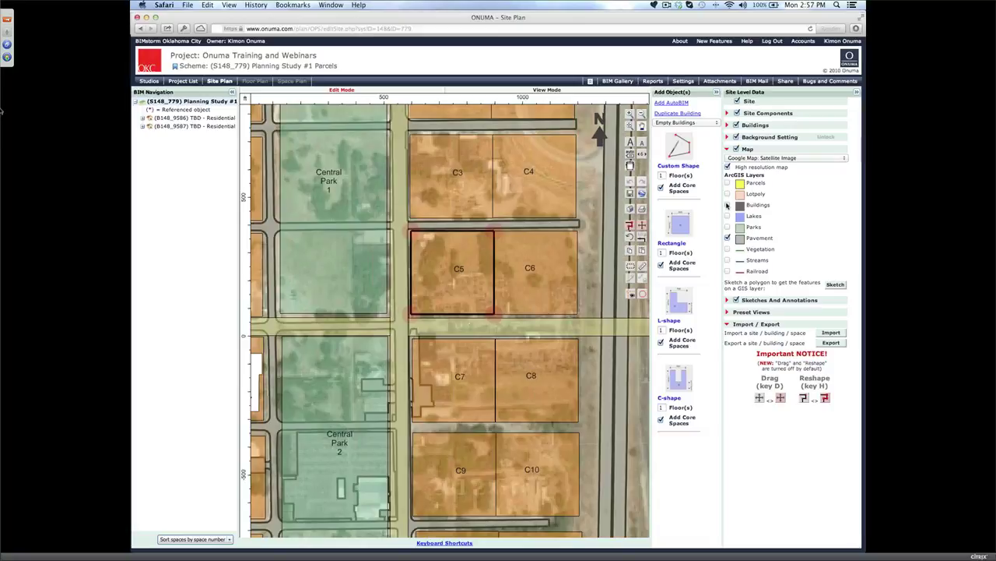
left_click(728, 204)
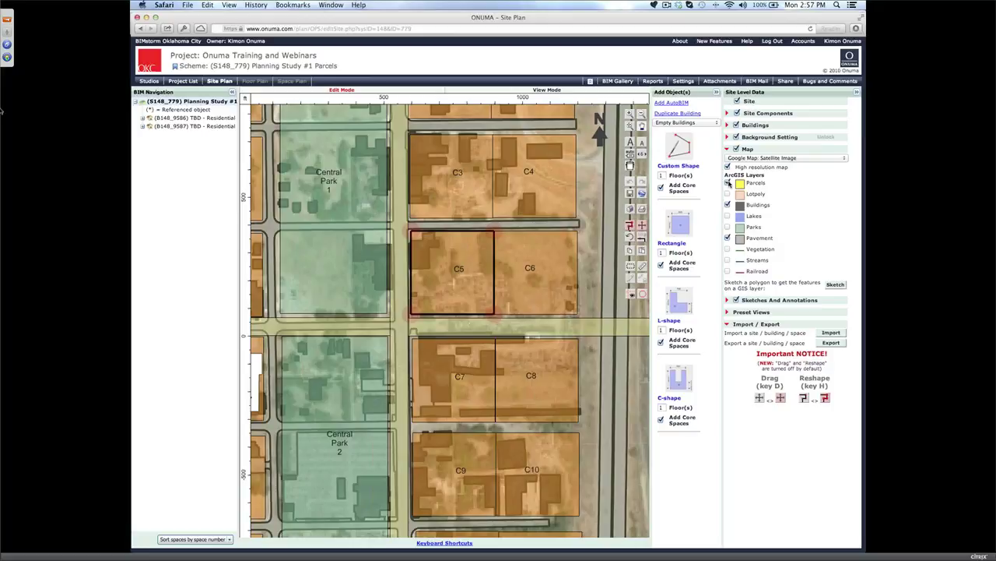
left_click(728, 182)
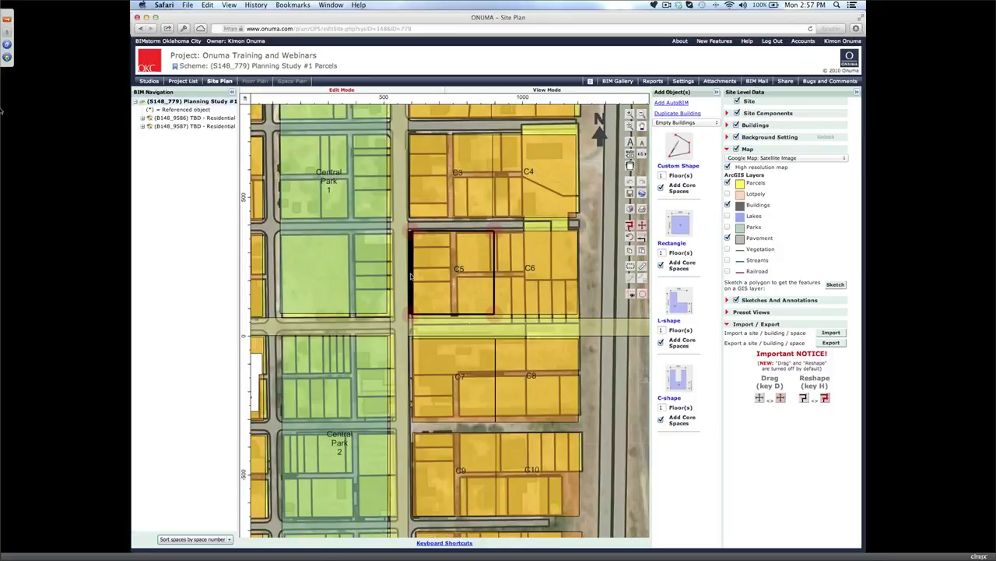
scroll(411, 275, "up", 1)
scroll(411, 275, "down", 1)
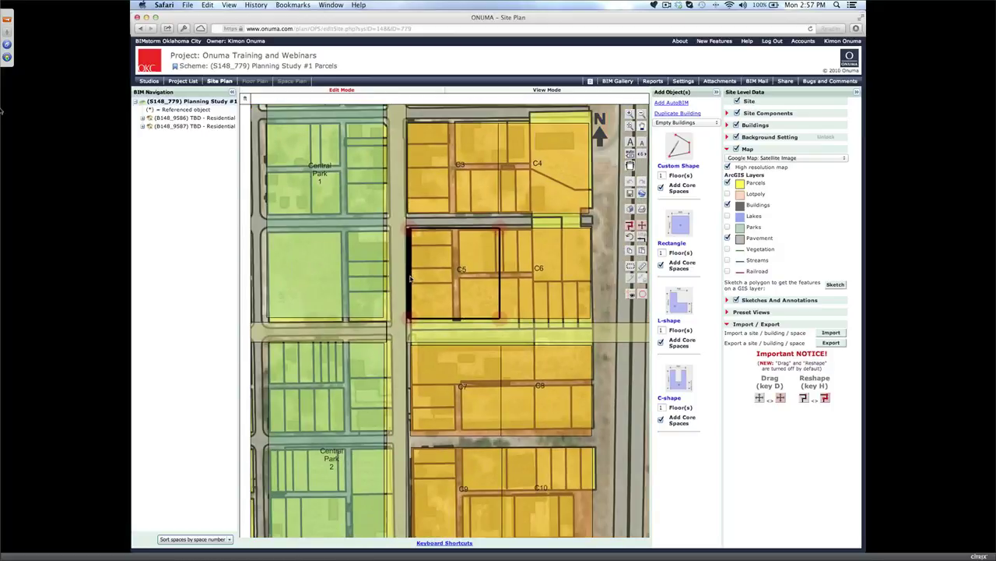
scroll(409, 278, "down", 5)
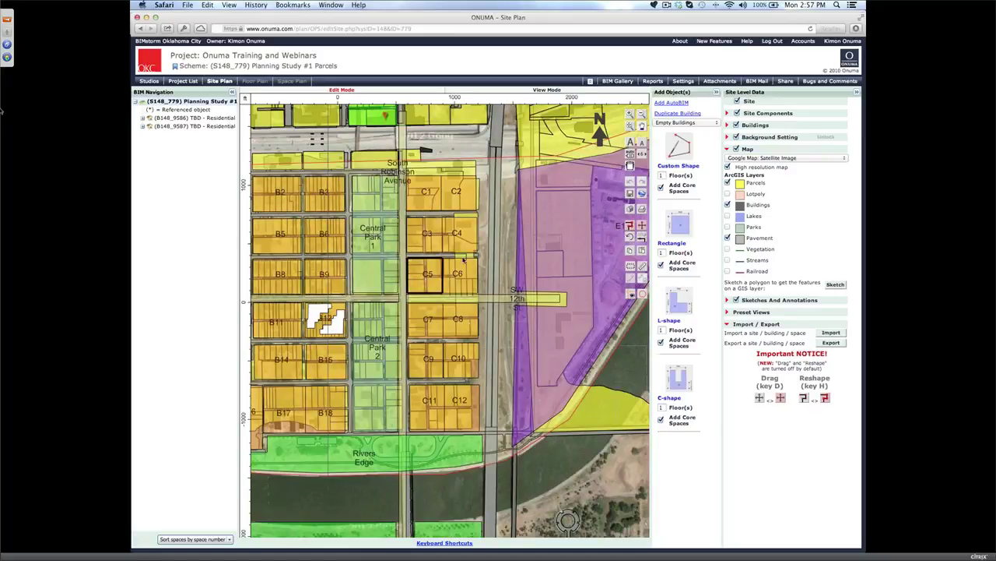
left_click(457, 369)
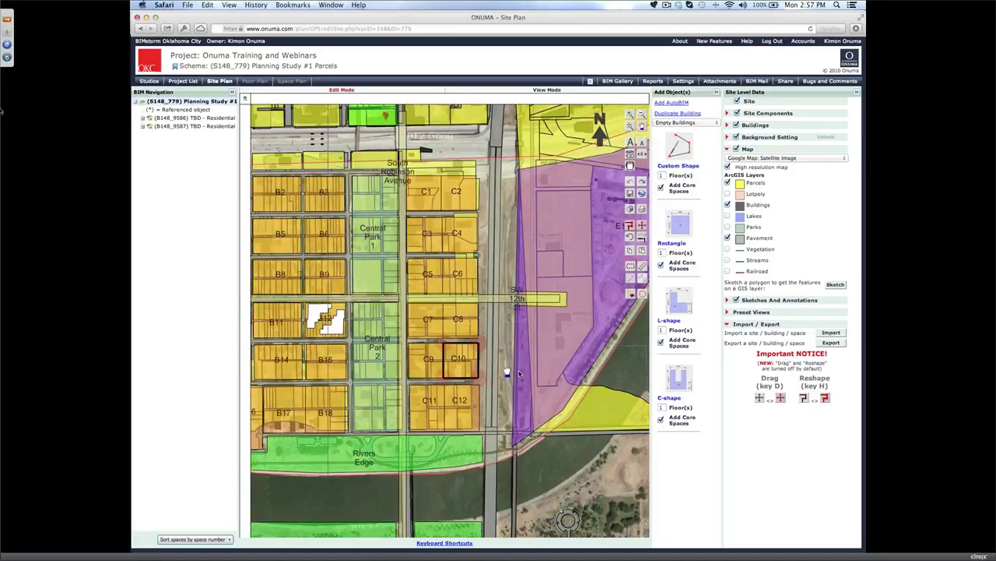
left_click_drag(507, 372, 619, 406)
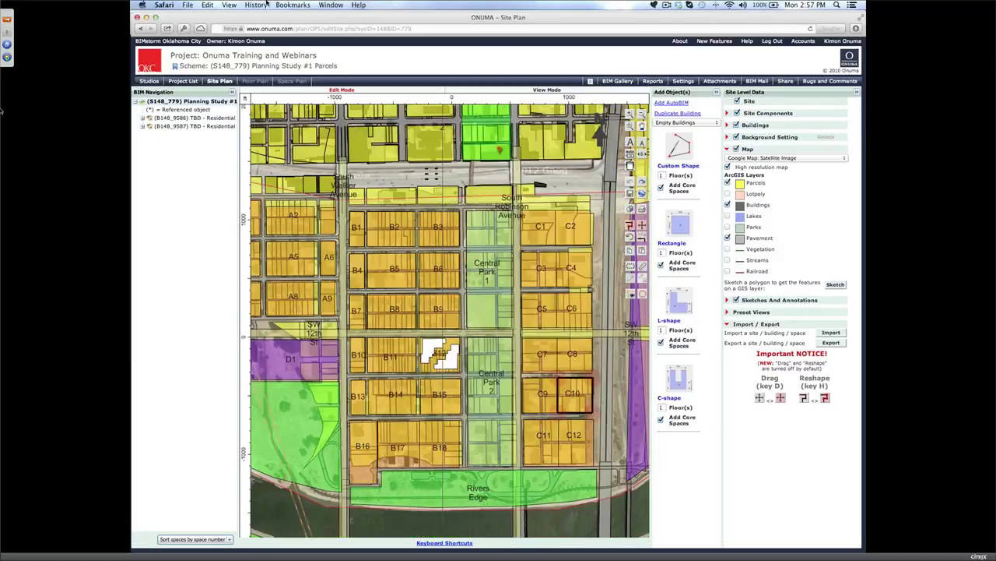
Step: Load the current site plan's address in a new browser tab and go to the project list there
key("super+p")
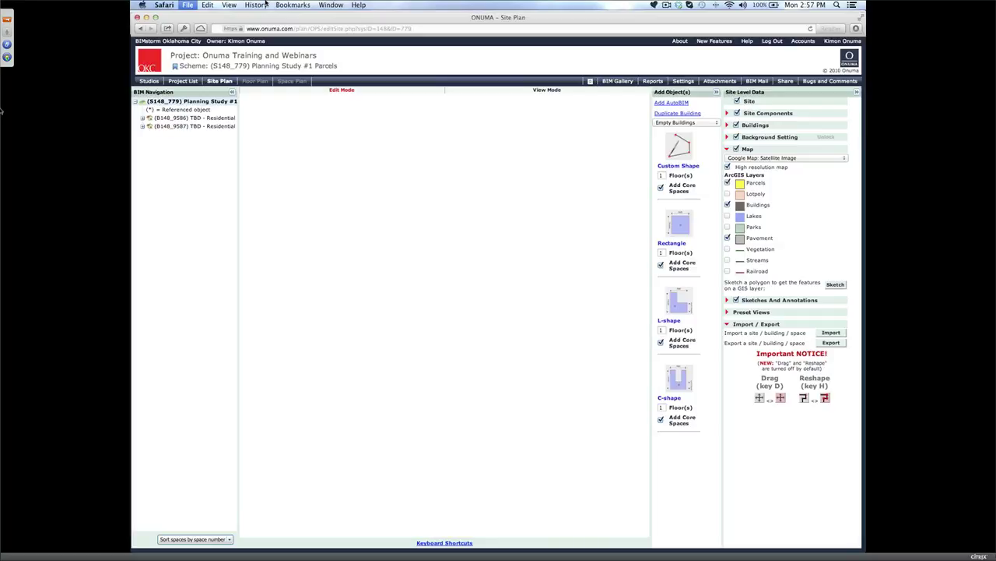
key("super+t")
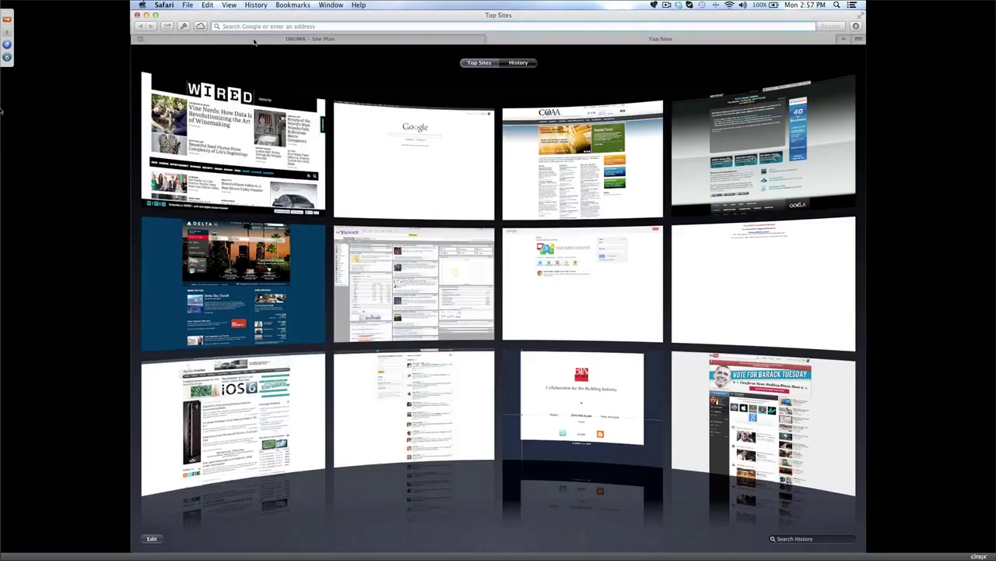
left_click(254, 44)
left_click(506, 39)
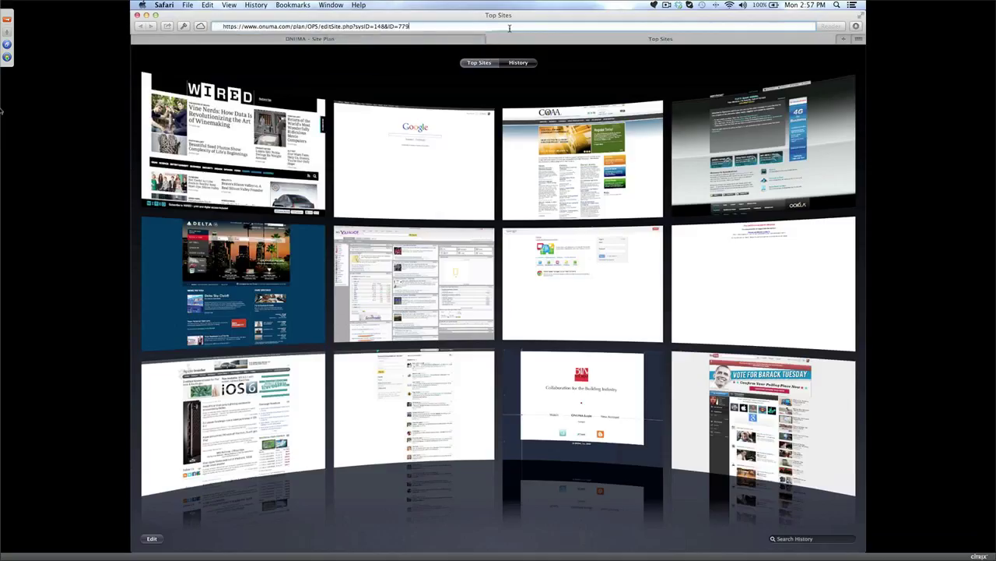
key("Return")
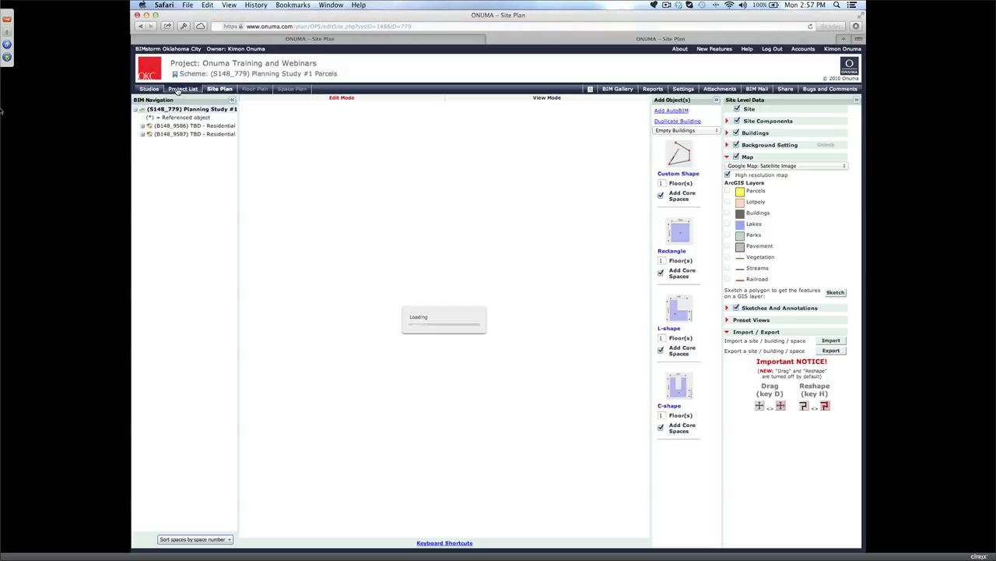
left_click(178, 90)
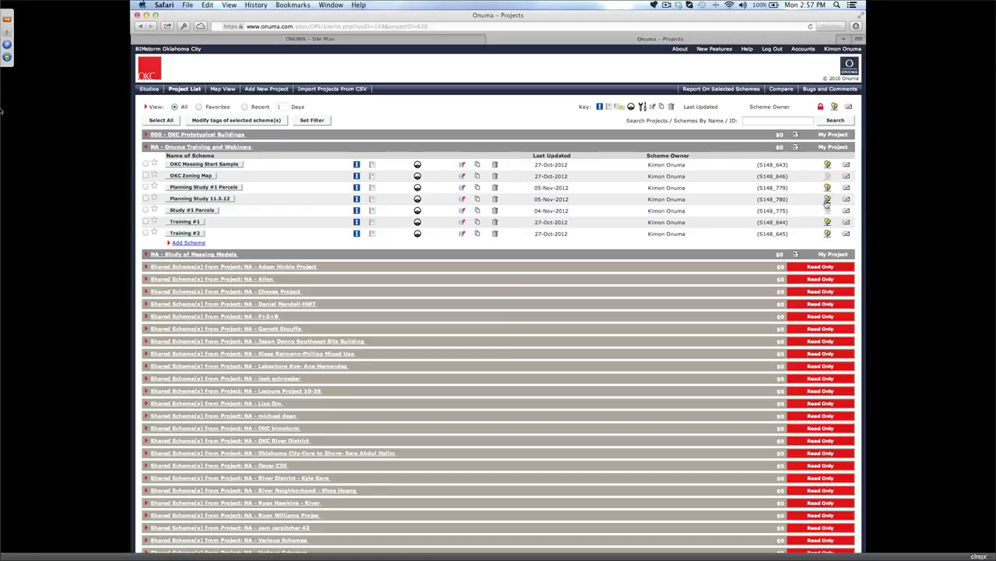
Step: In the share settings of Planning Study 11.5.12, enable READ ONLY sharing with user groups, and close the settings
left_click(417, 199)
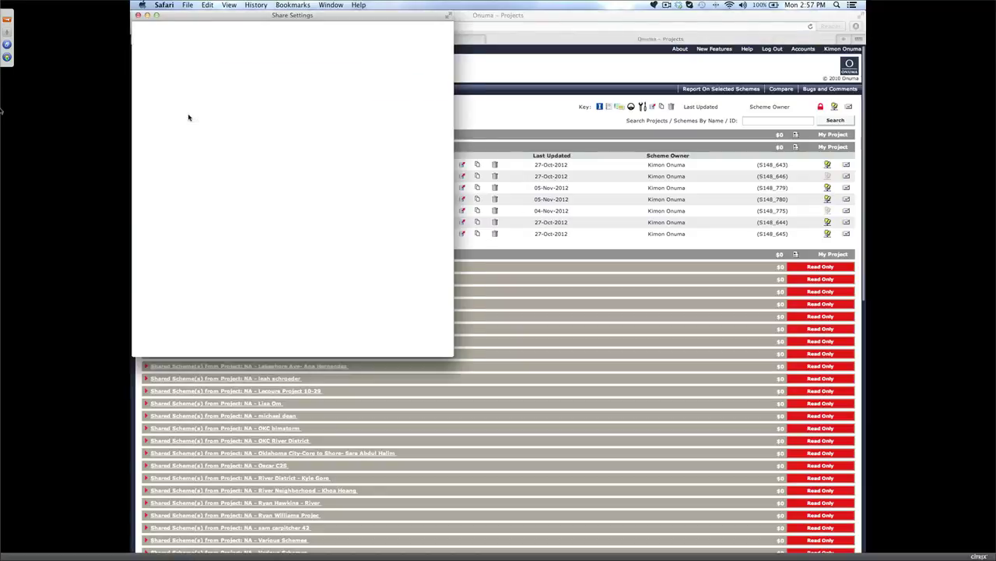
left_click(157, 88)
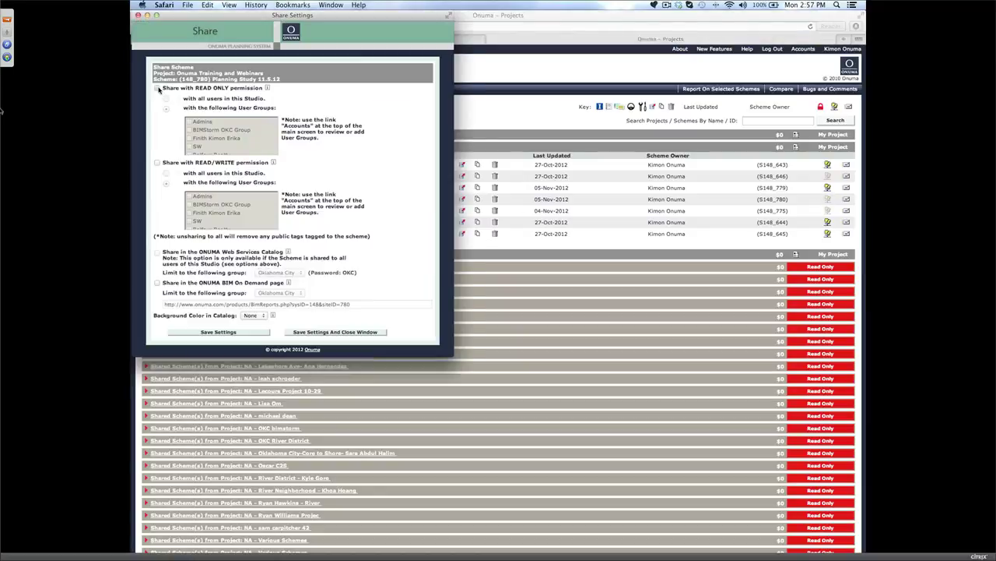
left_click(213, 332)
left_click(578, 188)
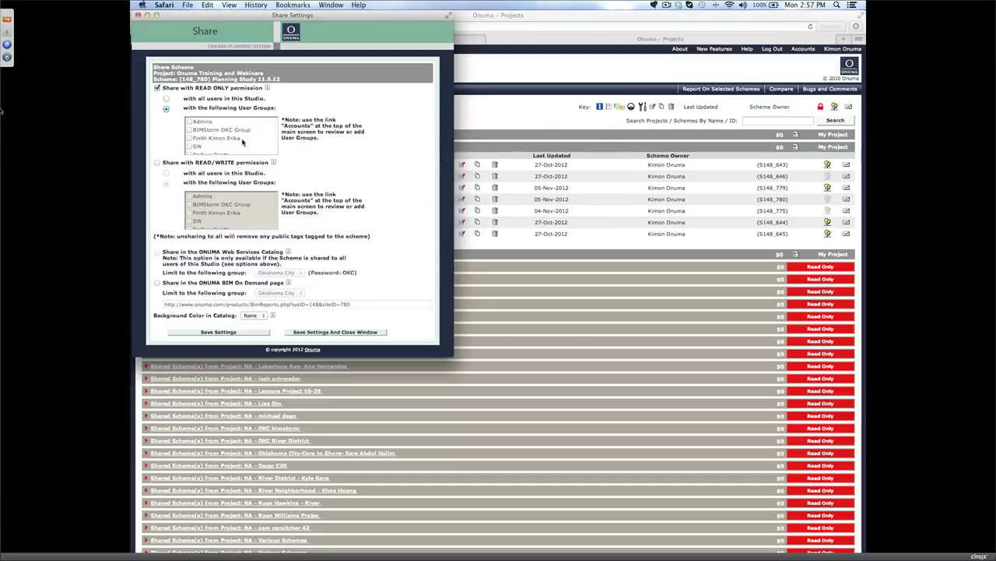
left_click(138, 15)
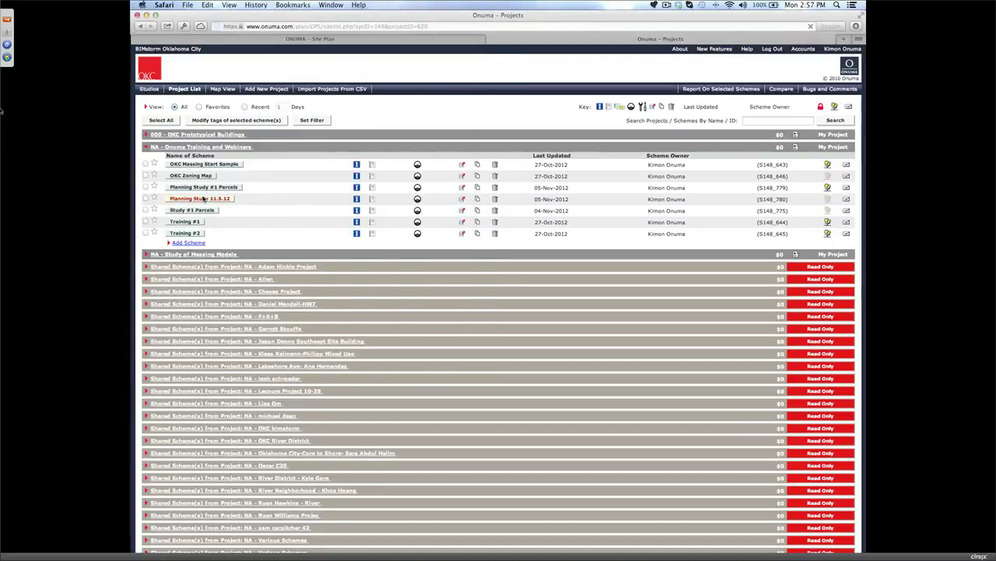
Step: Open the Planning Study 11.5.12 scheme and examine the building layout on the blocks around Central Park
left_click(204, 200)
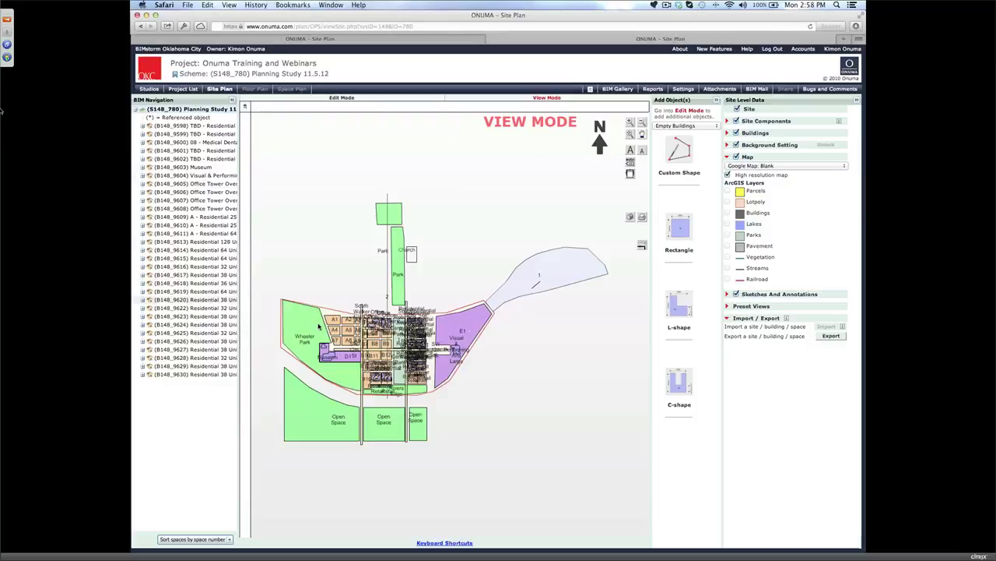
scroll(326, 356, "up", 3)
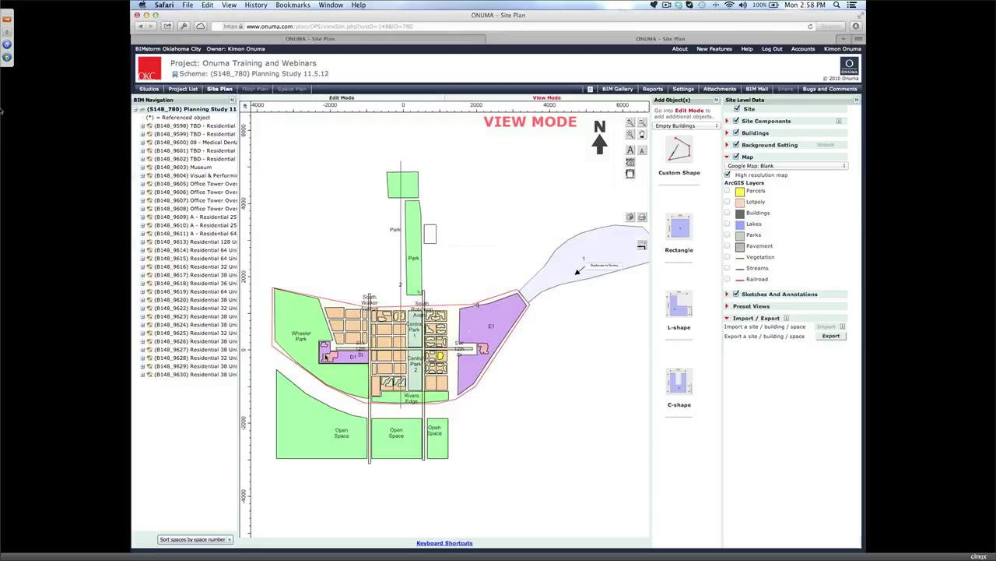
scroll(326, 356, "up", 3)
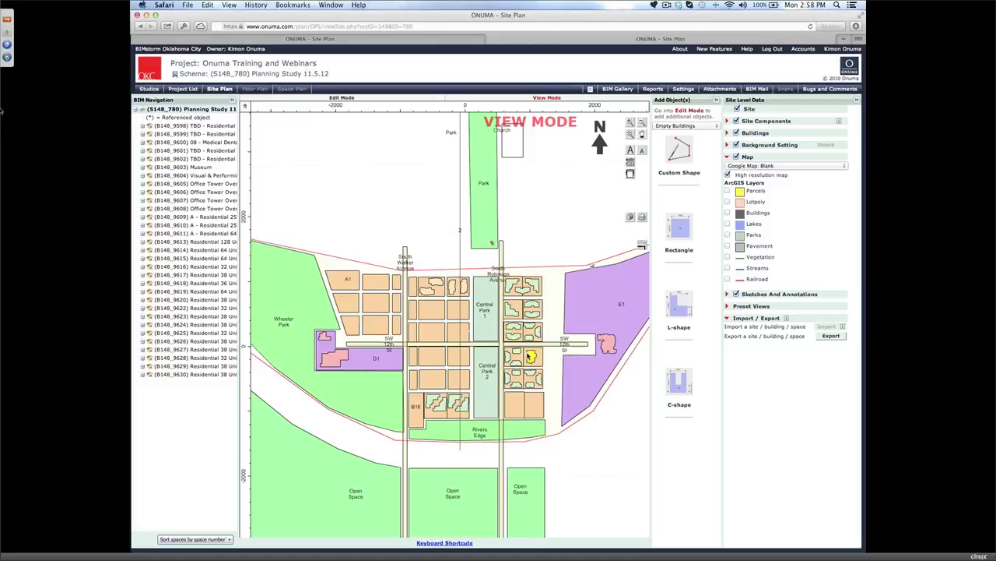
scroll(537, 359, "up", 2)
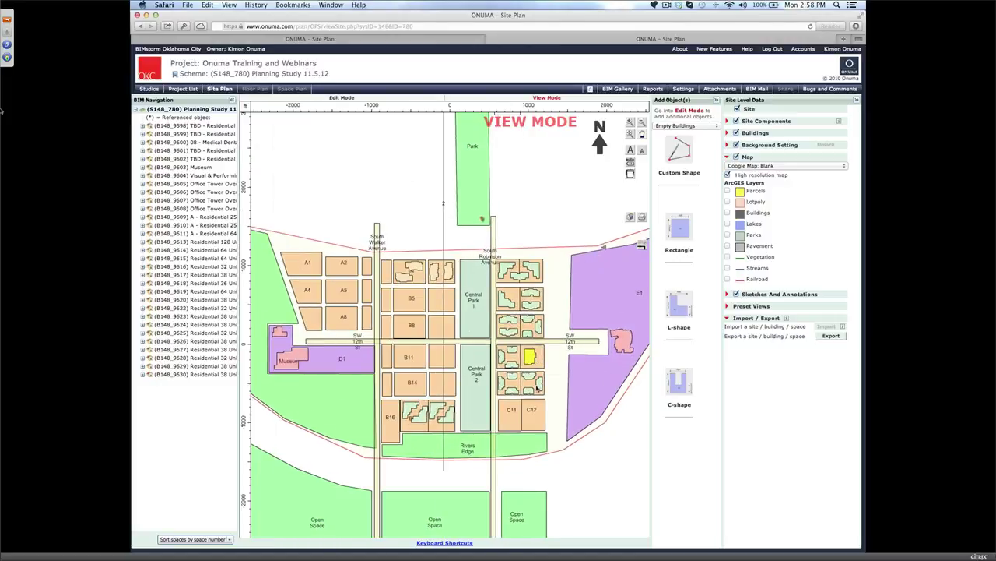
Step: Examine the scheme's site plan at full extent, around the Museum on D1, and on the C blocks beside E1
scroll(554, 354, "up", 1)
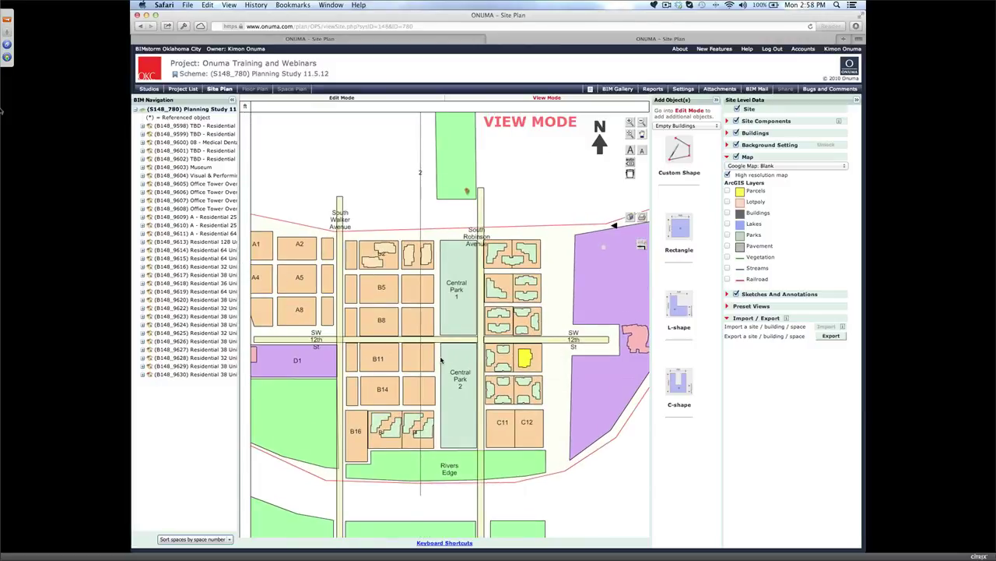
scroll(441, 360, "down", 2)
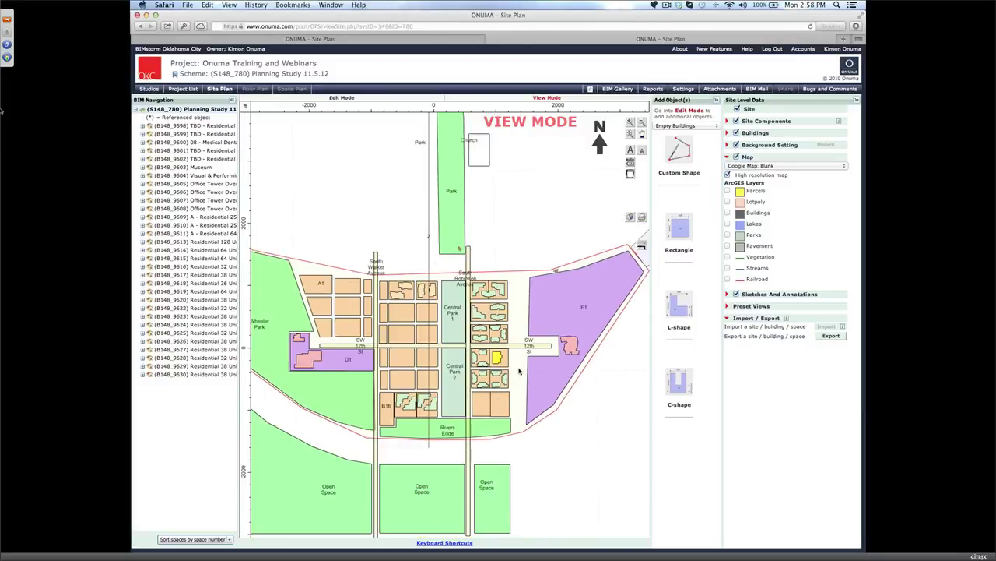
scroll(268, 352, "up", 4)
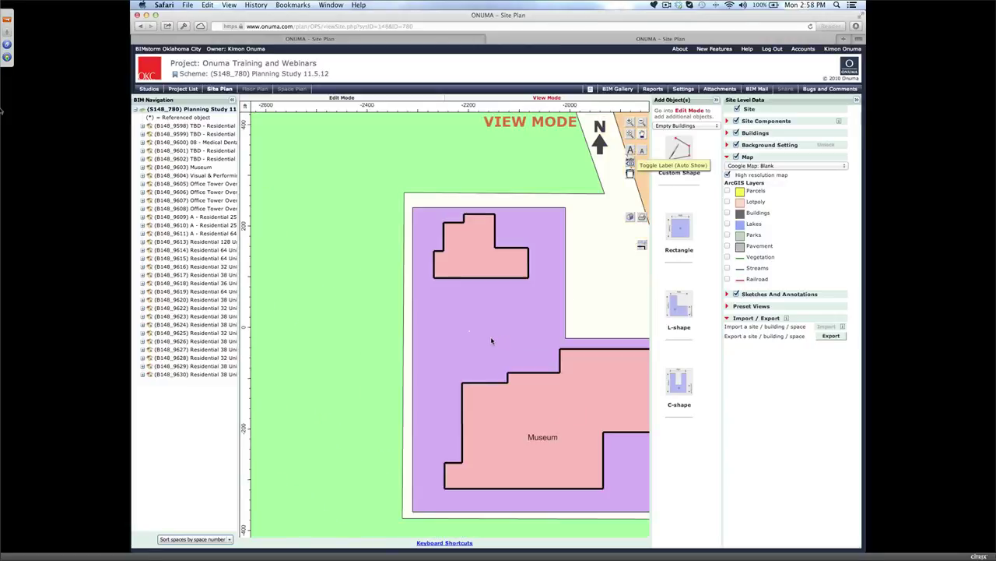
scroll(491, 340, "up", 1)
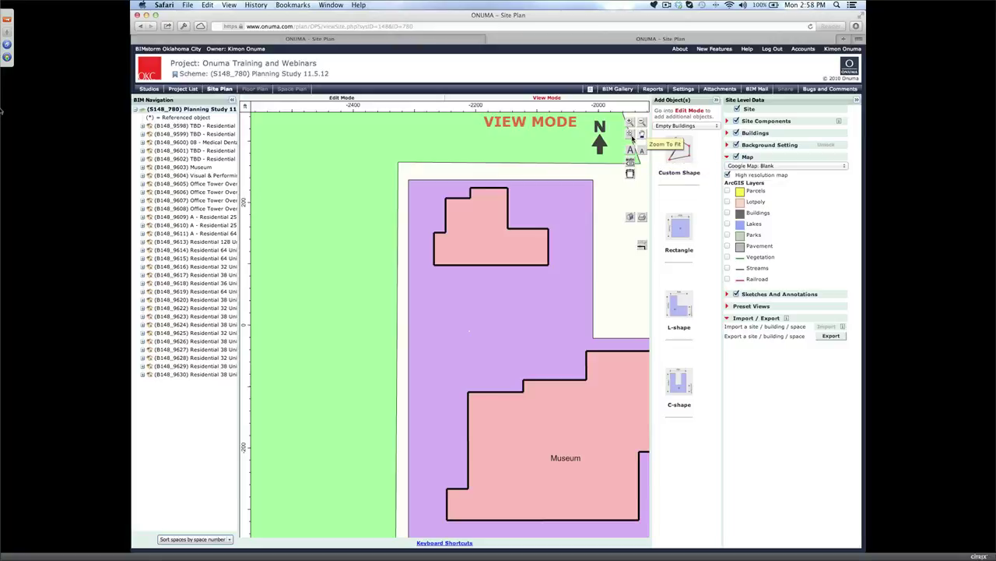
left_click(631, 136)
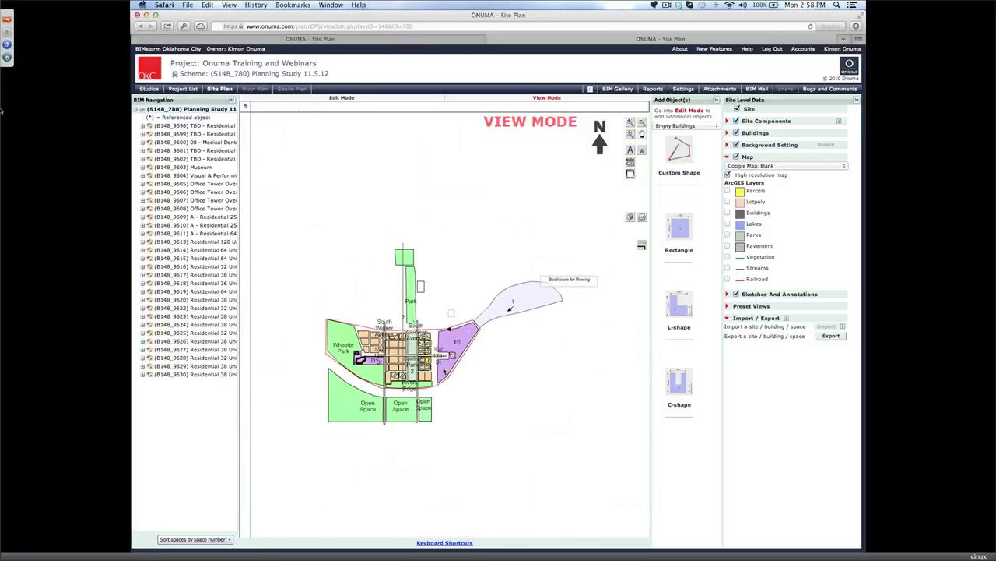
scroll(440, 363, "up", 8)
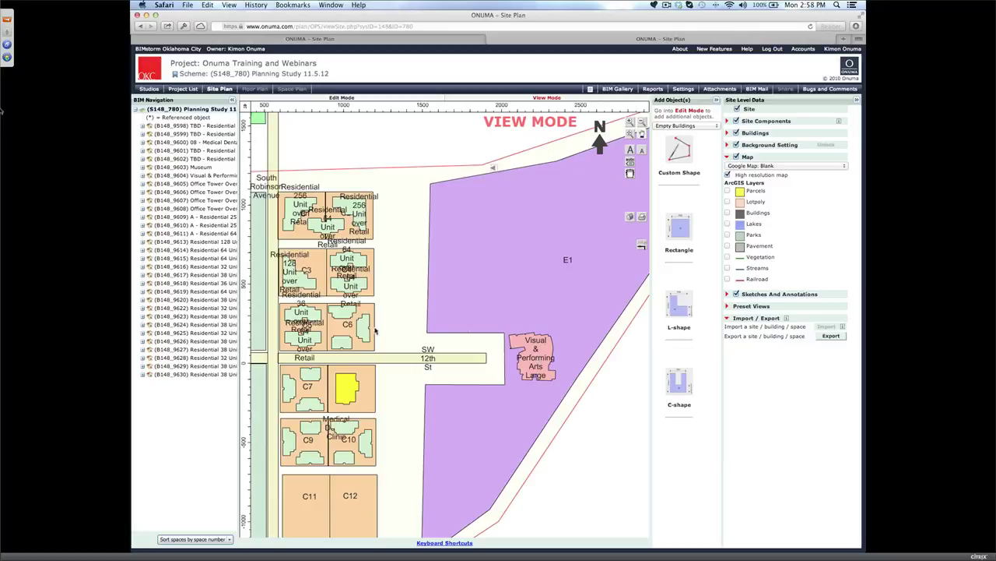
left_click(629, 132)
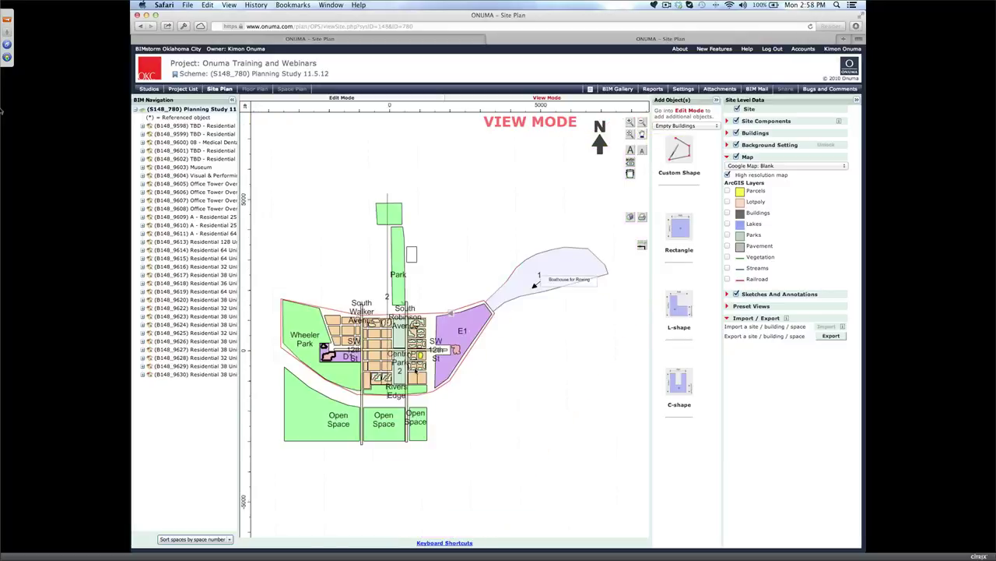
Step: Open the 3D view of the Planning Study 11.5.12 site and return to the site plan
scroll(384, 374, "up", 3)
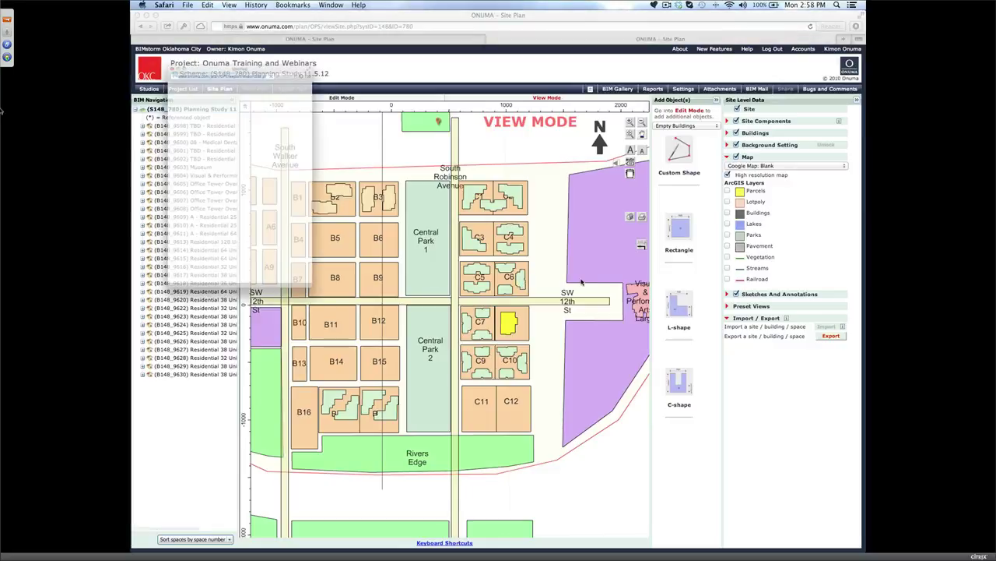
left_click(635, 219)
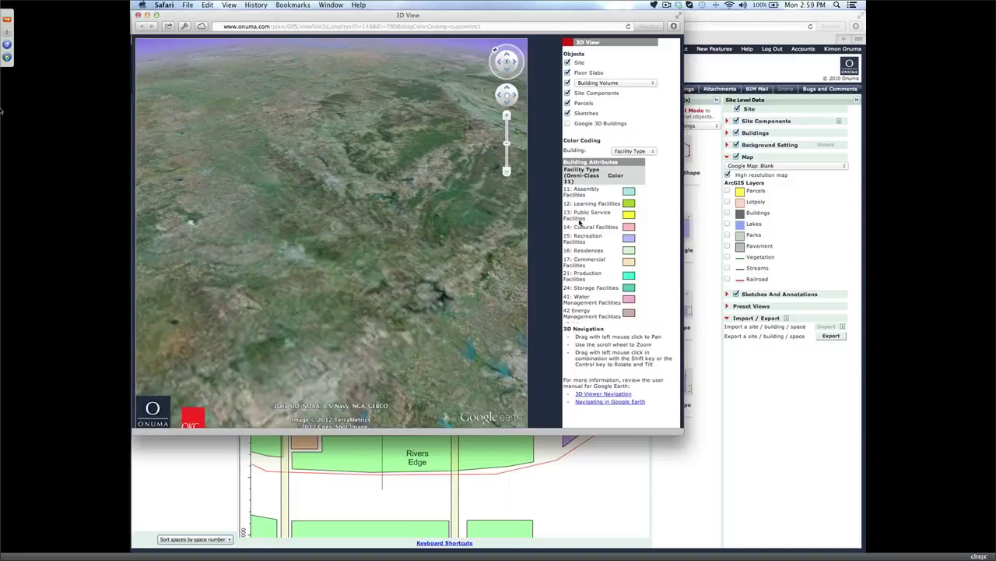
left_click(785, 410)
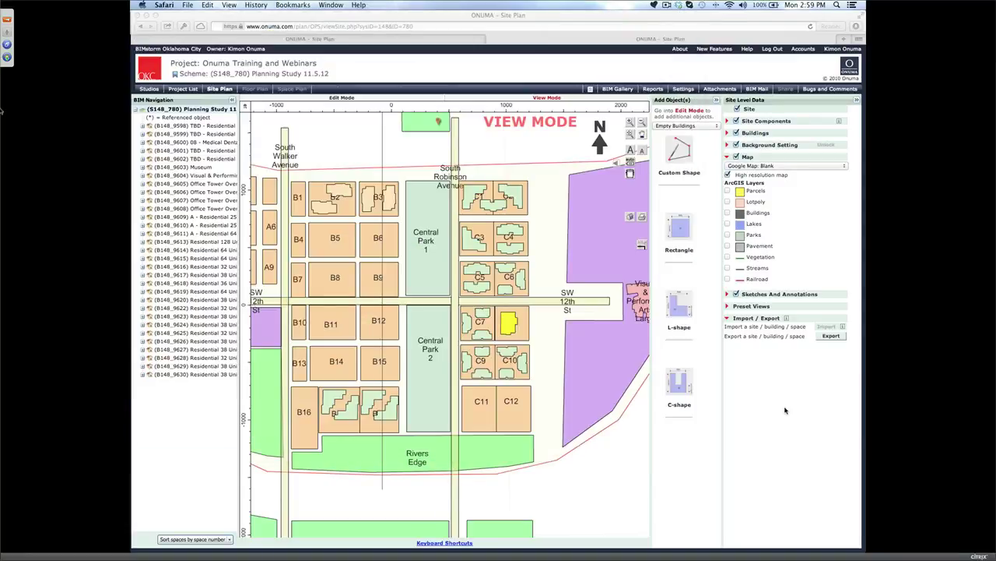
Step: Export the scheme to Google Earth as Space Volume color-coded by Departments, and move the Exporter window out of the way
left_click(830, 335)
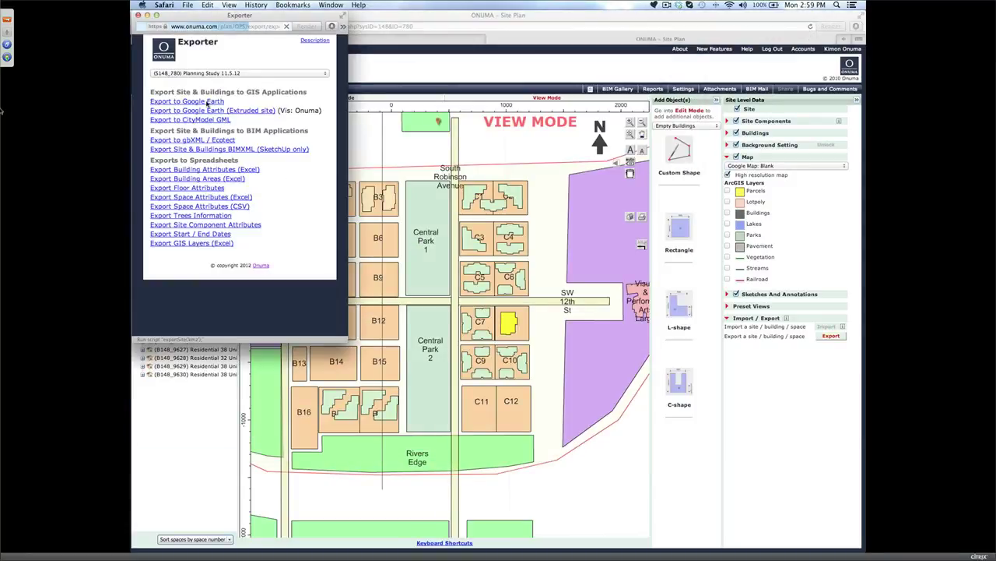
left_click(196, 102)
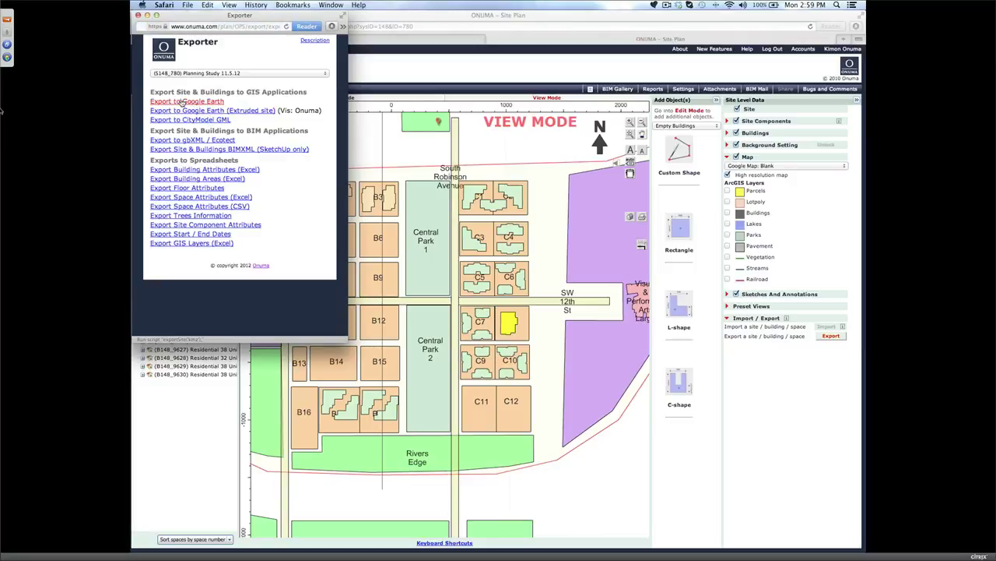
left_click(184, 102)
left_click(204, 149)
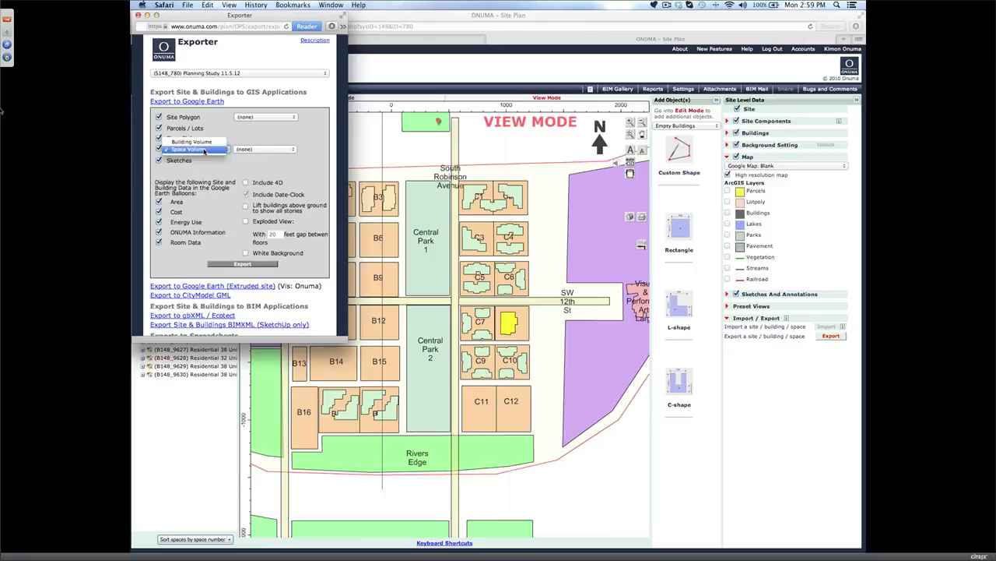
left_click(205, 150)
left_click(253, 150)
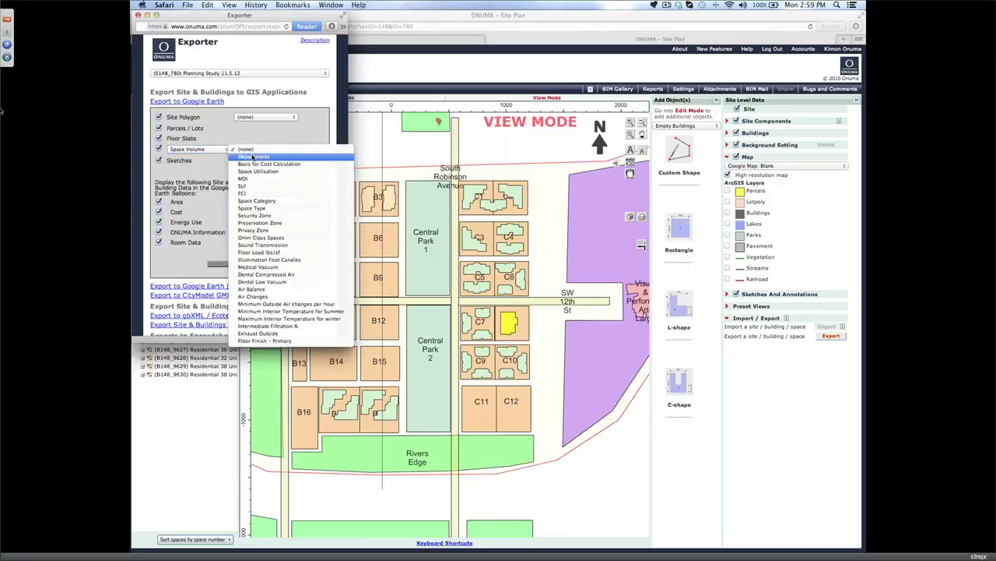
left_click(253, 158)
left_click(243, 264)
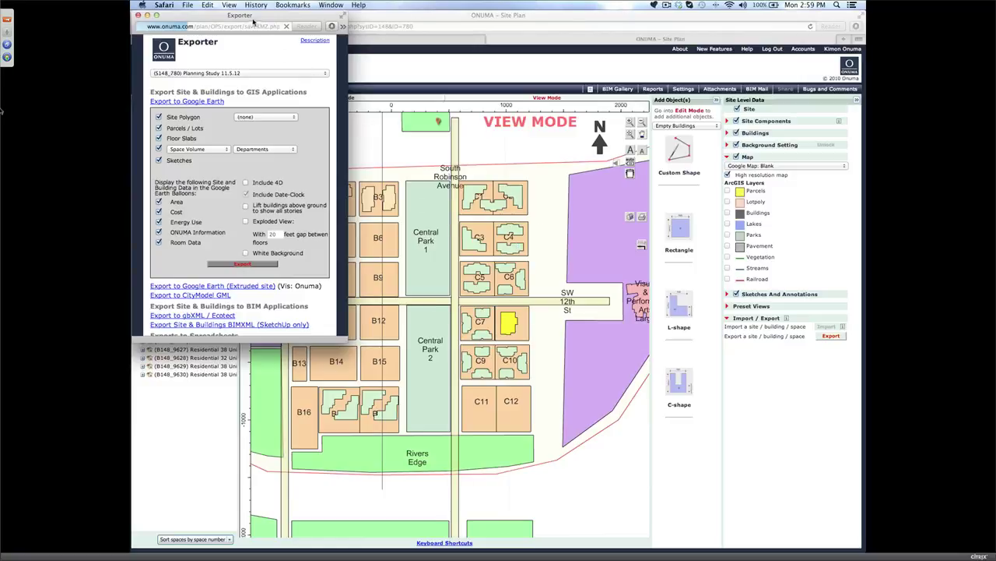
left_click_drag(255, 19, 883, 228)
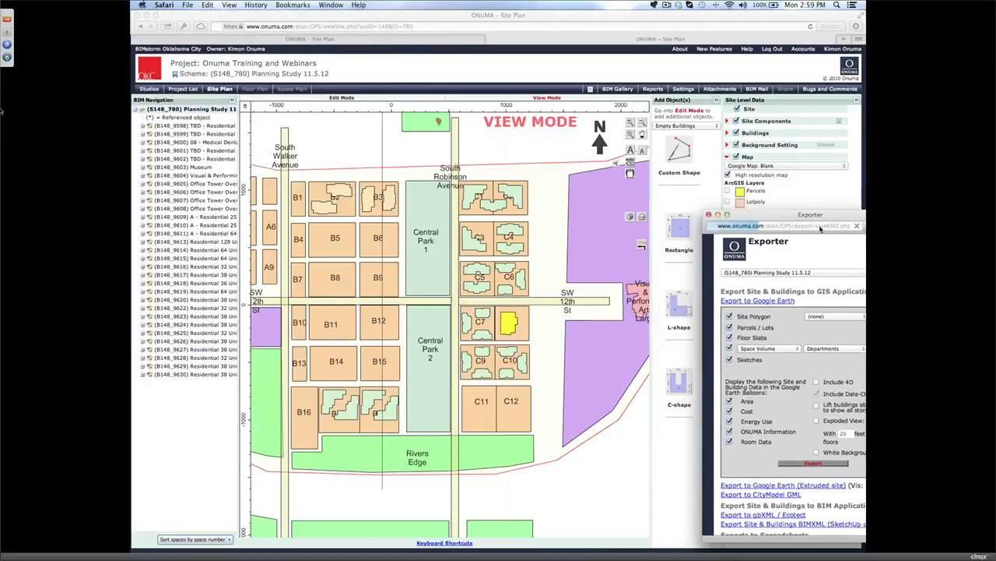
left_click(755, 353)
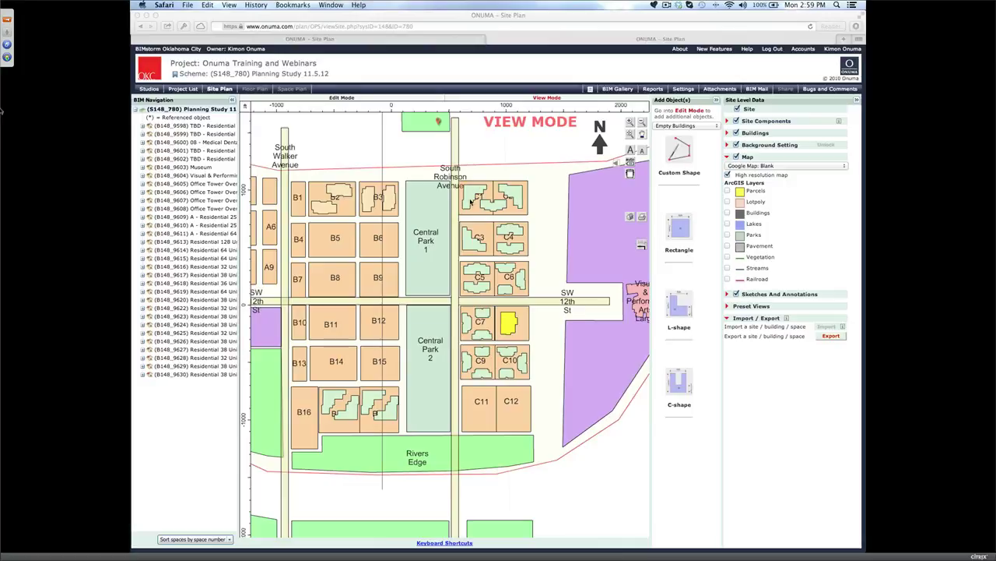
Step: Check the start and end dates of the Museum on D1 and the Visual & Performing Arts building on E1
scroll(470, 201, "up", 5)
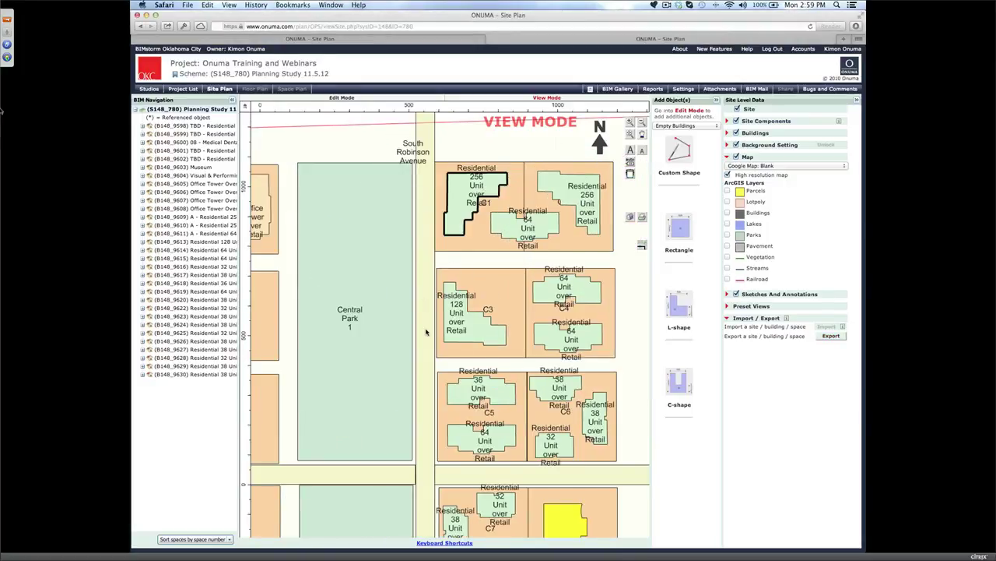
scroll(426, 332, "down", 5)
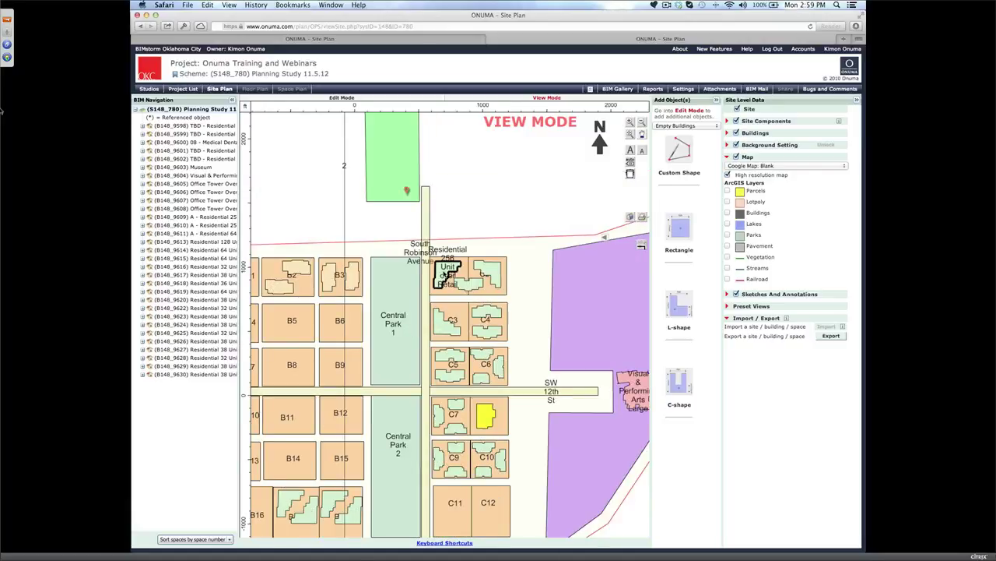
scroll(514, 429, "down", 5)
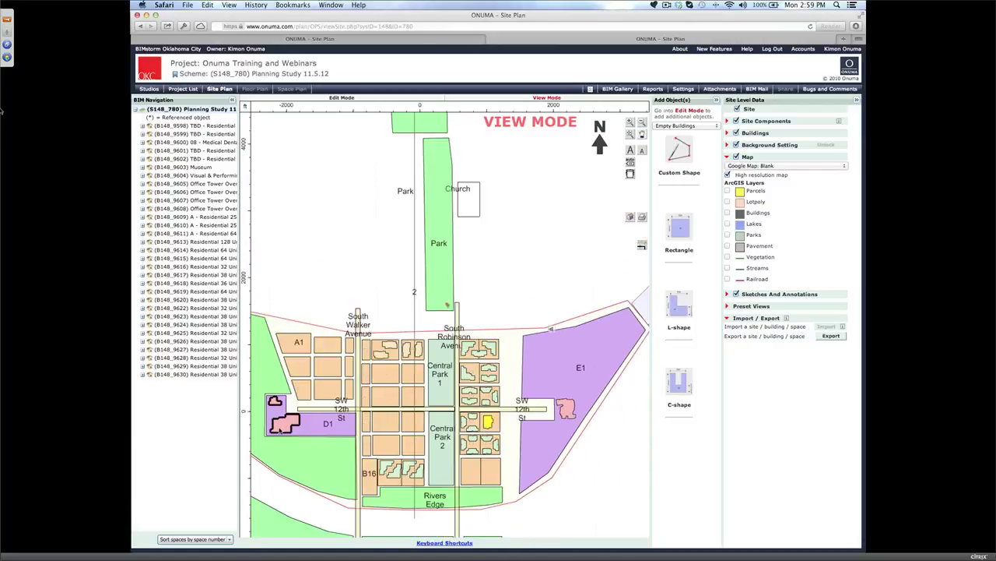
left_click(280, 429)
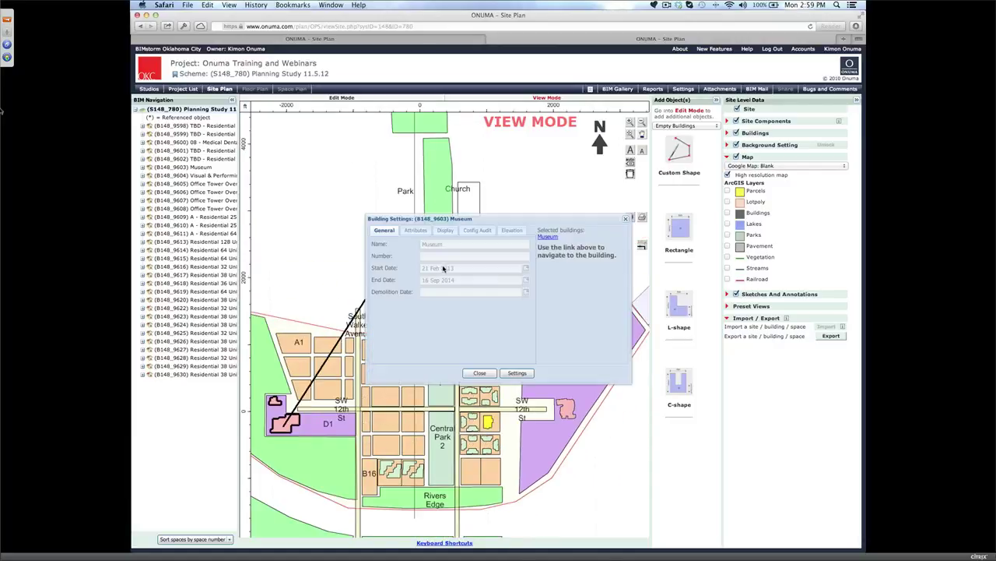
left_click(479, 373)
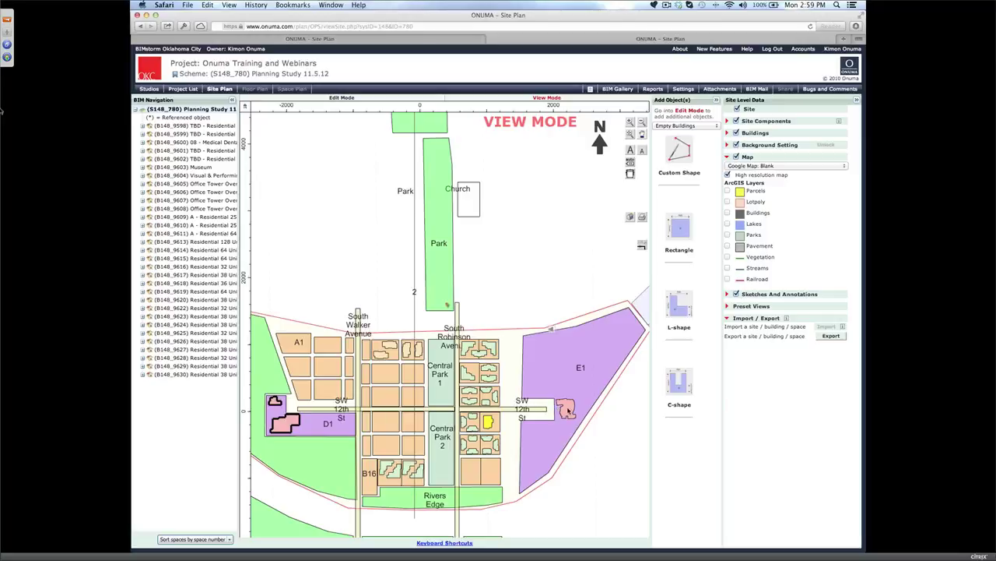
left_click(567, 409)
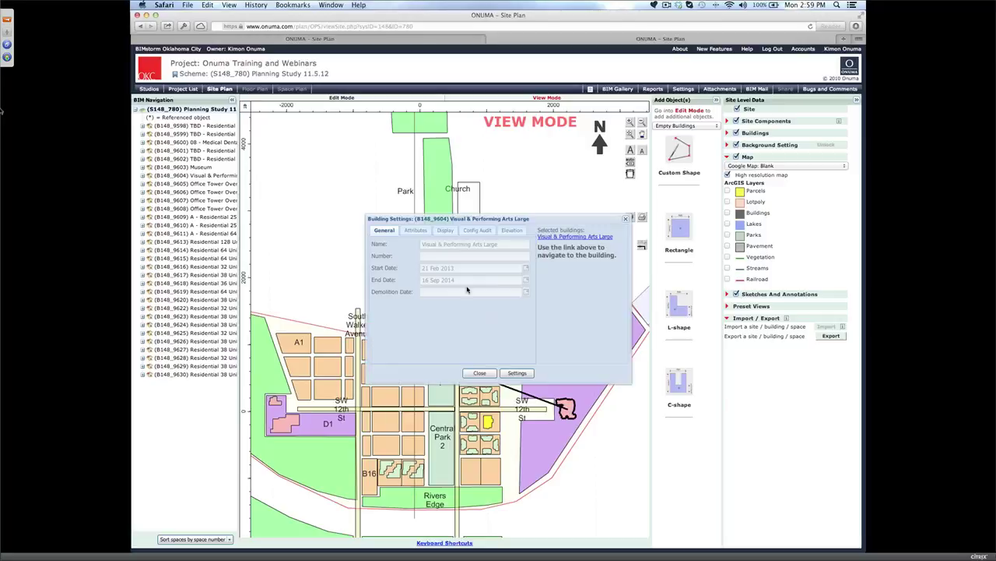
left_click(479, 373)
Step: Check the start and end dates of an office tower on block B2 and the 32-unit residential building on block C7
scroll(416, 381, "up", 5)
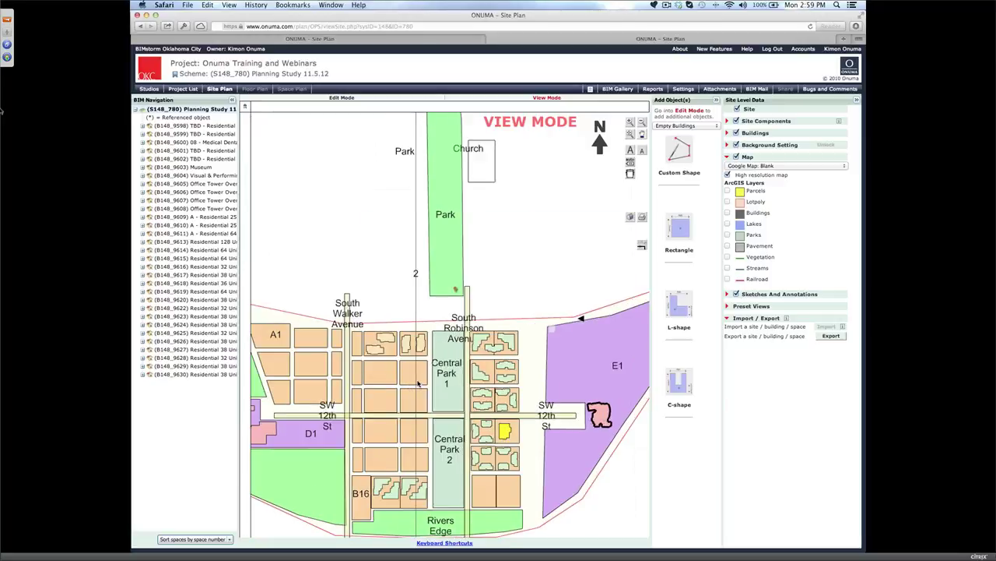
left_click(372, 320)
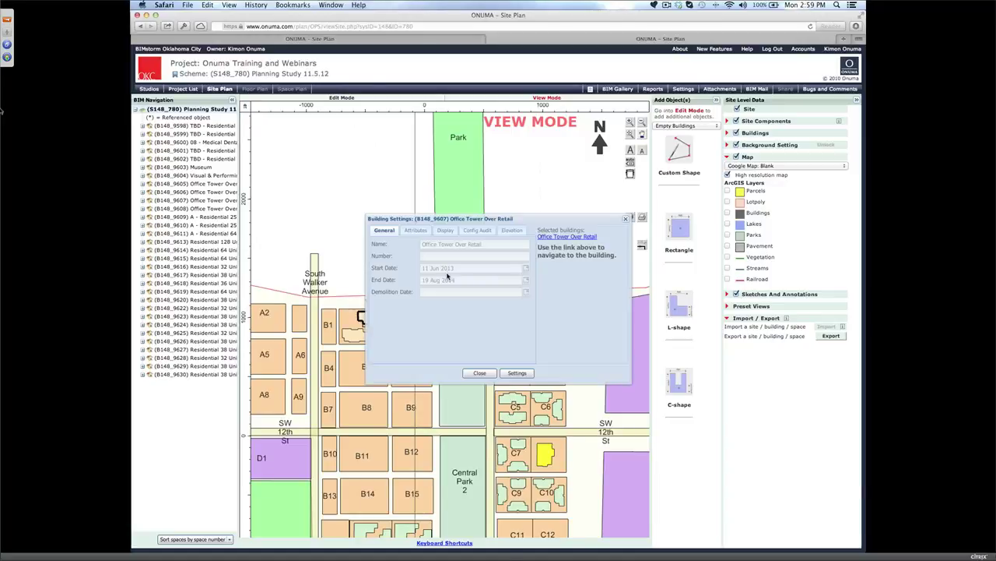
left_click(480, 373)
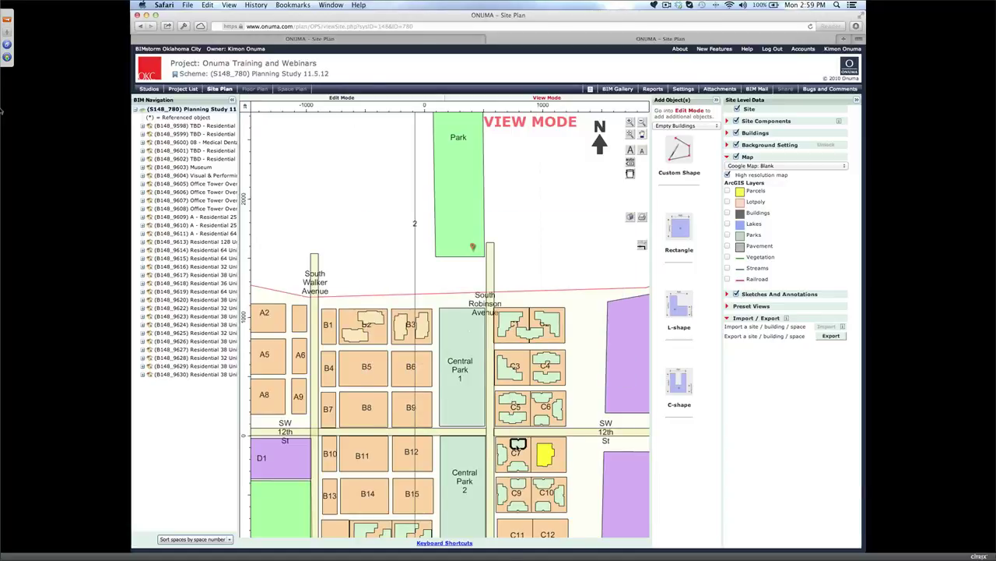
left_click(517, 445)
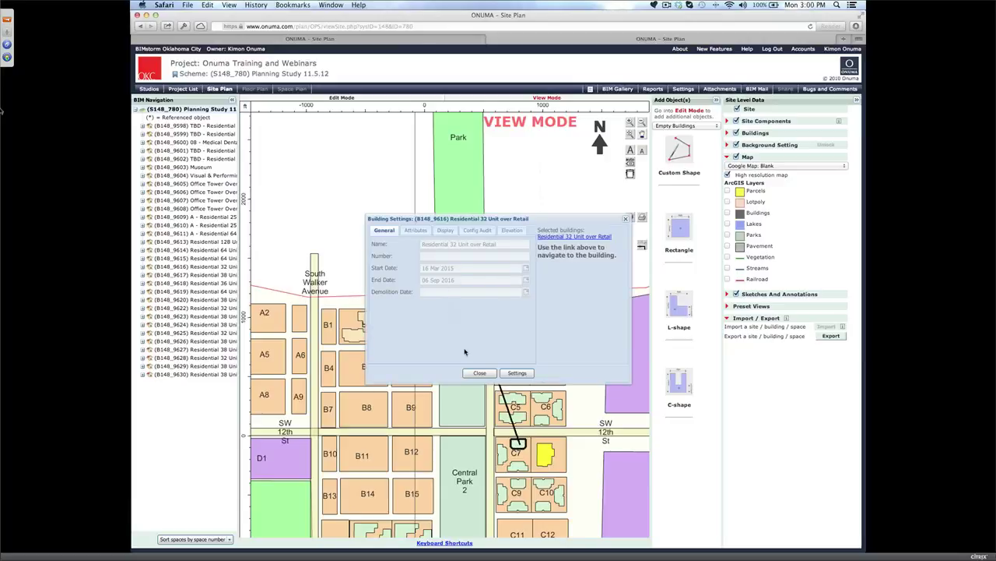
scroll(529, 468, "up", 1)
scroll(529, 468, "down", 2)
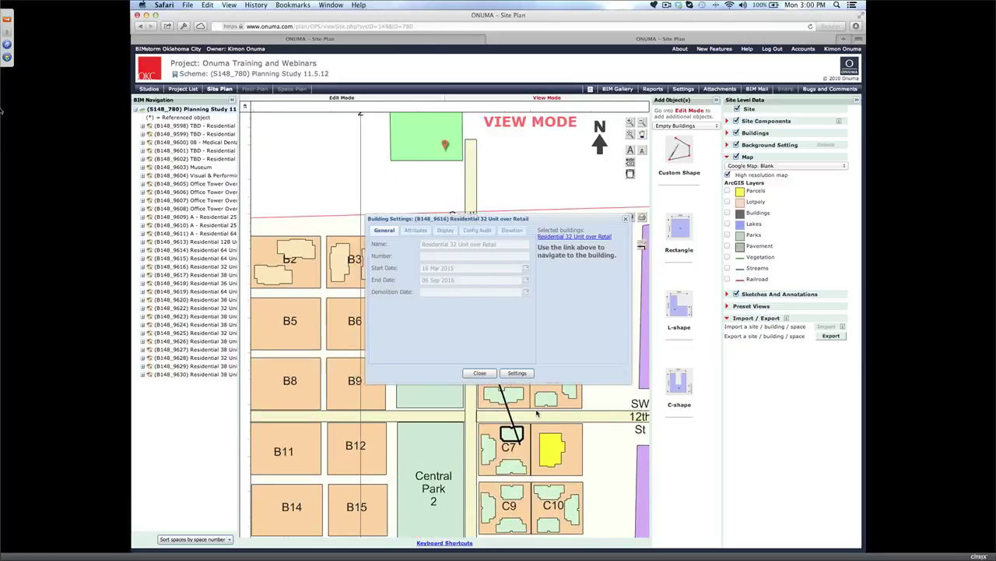
left_click(478, 374)
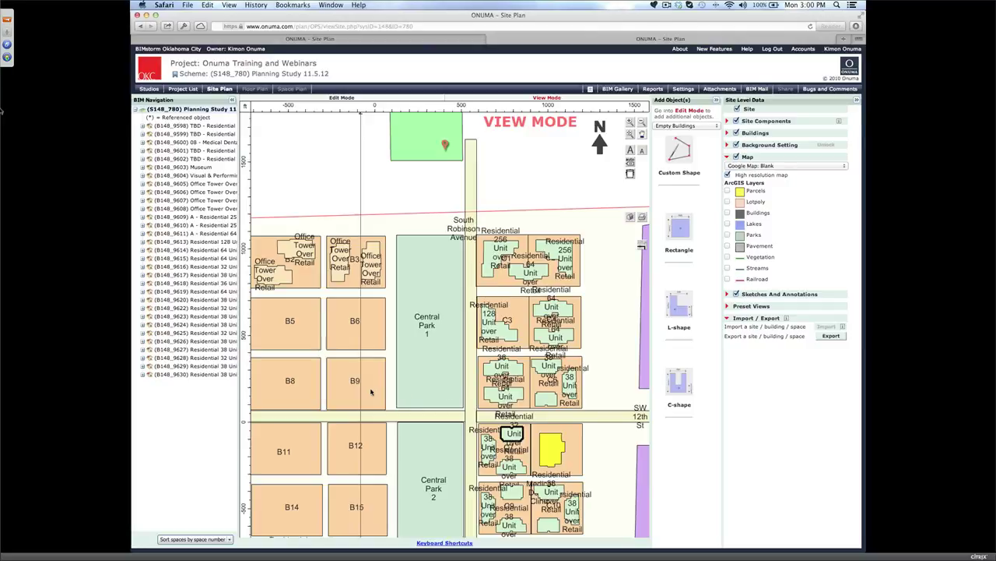
Step: Switch to Google Earth Pro for the exported scheme and collapse the My Places folder
scroll(370, 392, "down", 3)
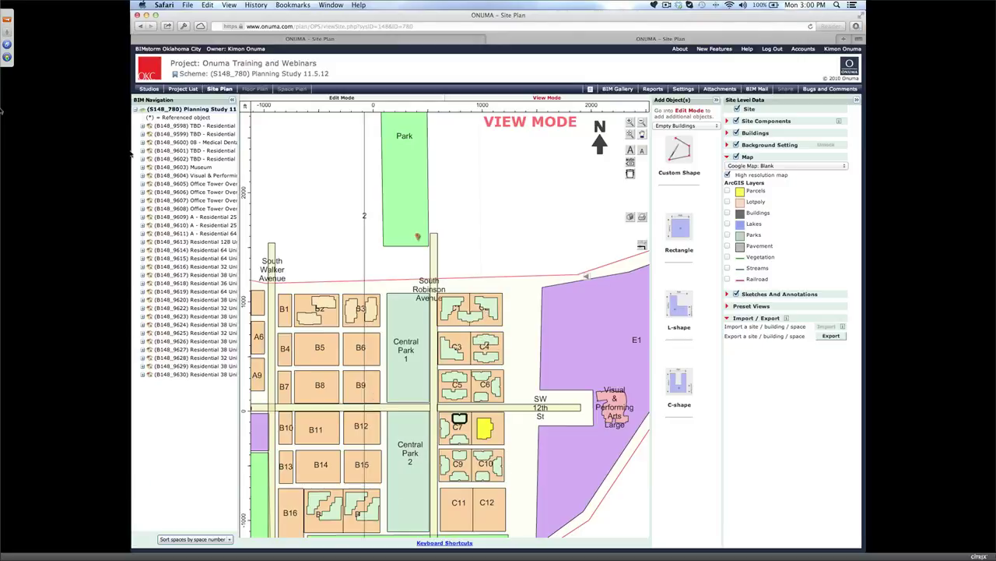
mouse_move(138, 116)
left_click(137, 17)
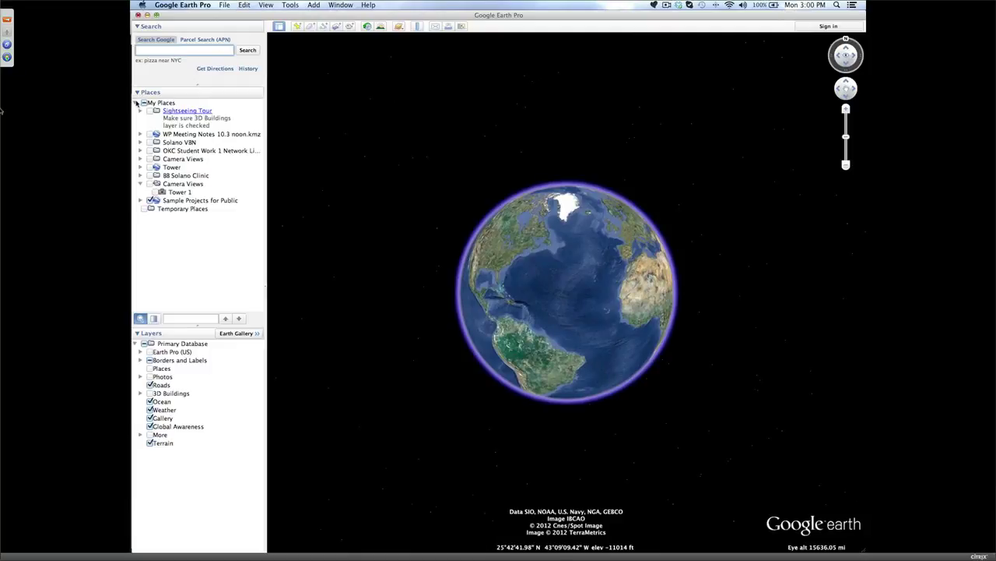
left_click(137, 103)
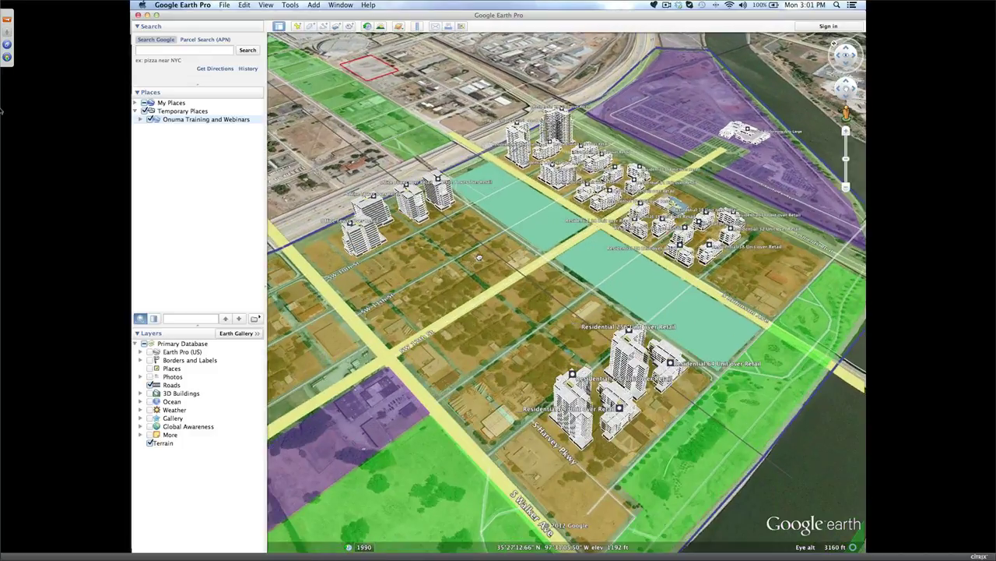
Step: Examine the exported 3D buildings in Google Earth, from the Museum parcel to the residential blocks along S Robinson Ave
left_click_drag(479, 257, 682, 148)
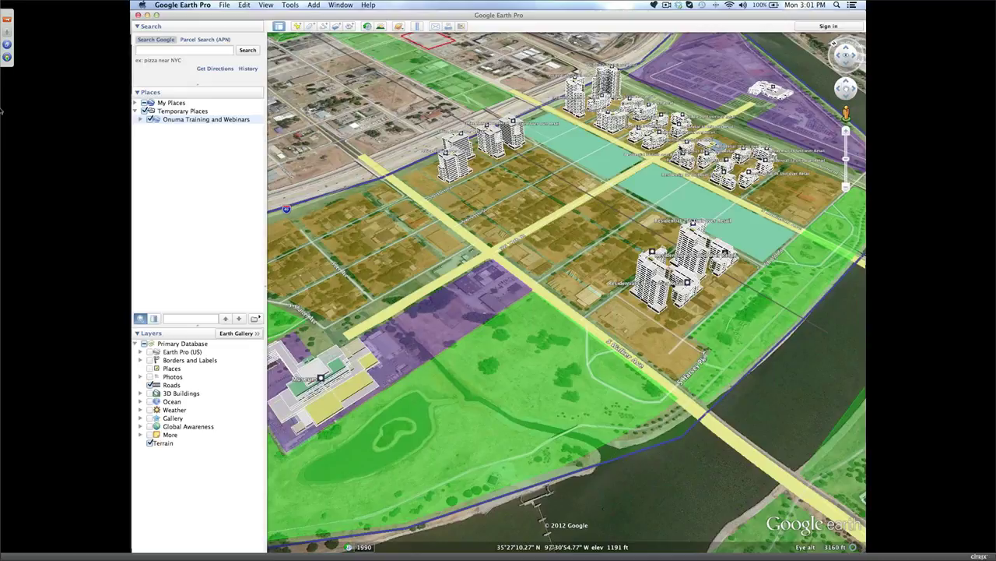
scroll(567, 292, "up", 2)
scroll(623, 173, "up", 2)
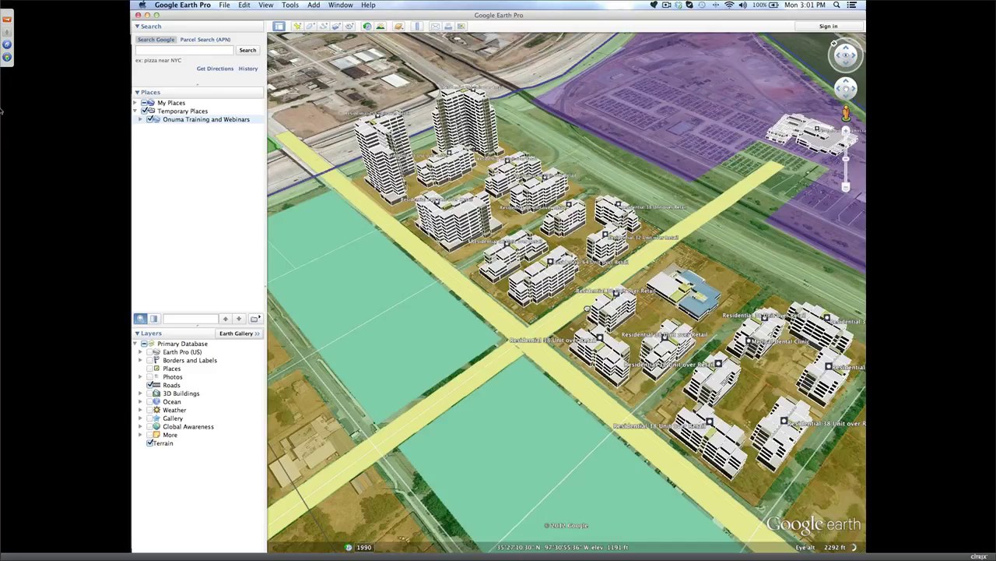
left_click_drag(587, 309, 510, 340)
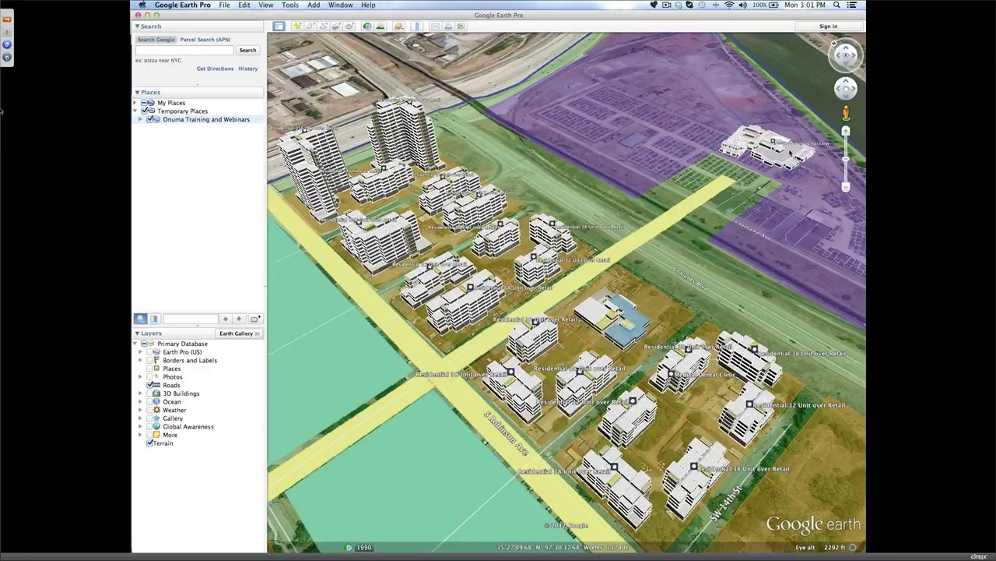
Step: Show the details of the Residential 64 Unit over Retail building beside the SW 12th St and S Robinson Ave intersection
scroll(782, 146, "up", 2)
scroll(726, 198, "up", 2)
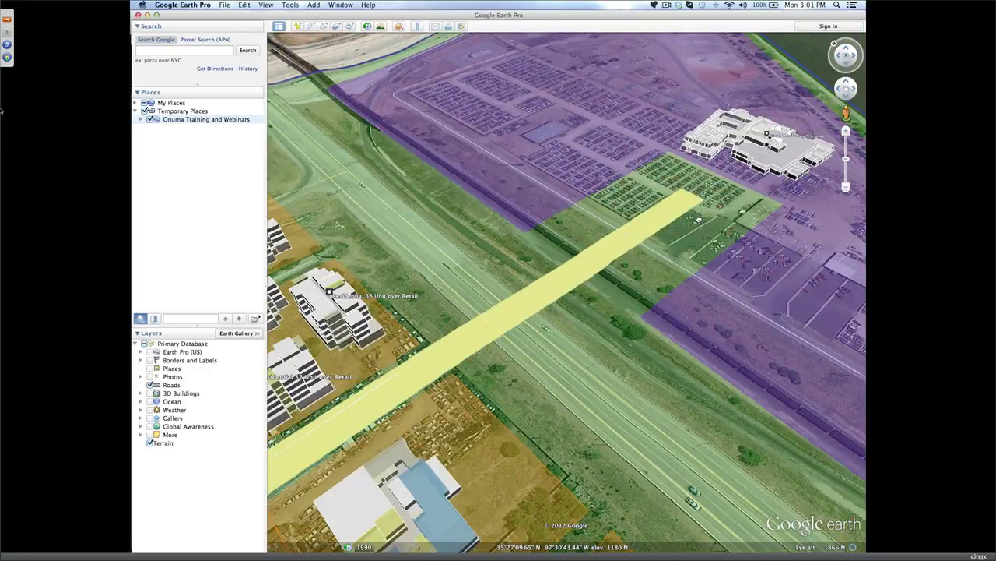
left_click_drag(700, 220, 724, 208)
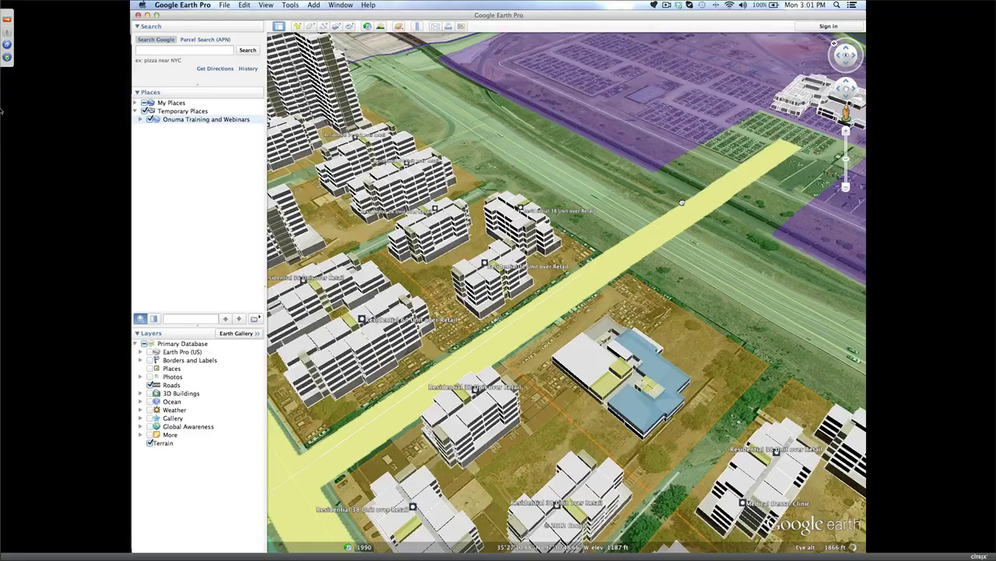
left_click(500, 257)
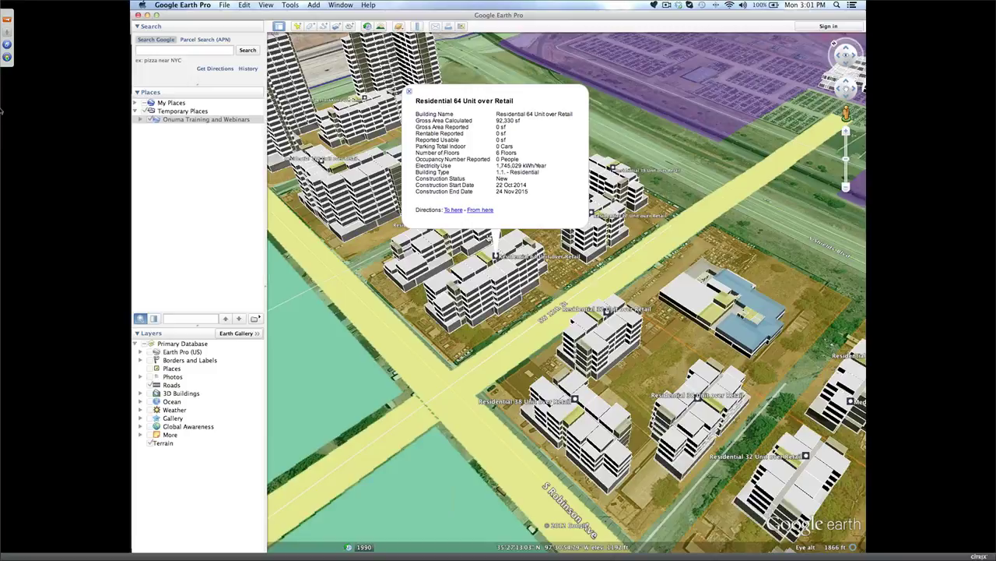
Step: Switch to the Onuma site plan in Safari, open the scheme's Building Comparison report and enlarge its window
key("super+Tab")
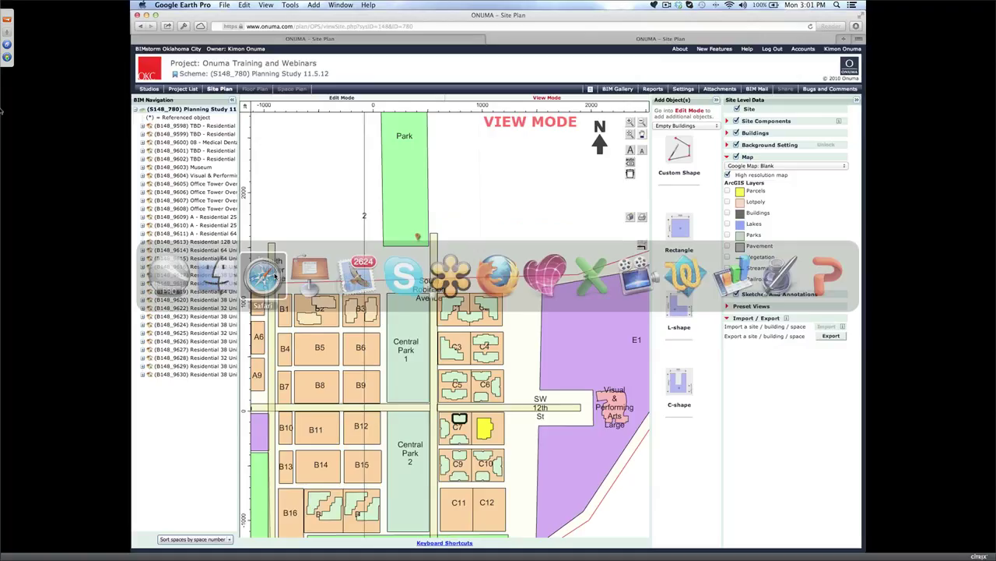
left_click(655, 90)
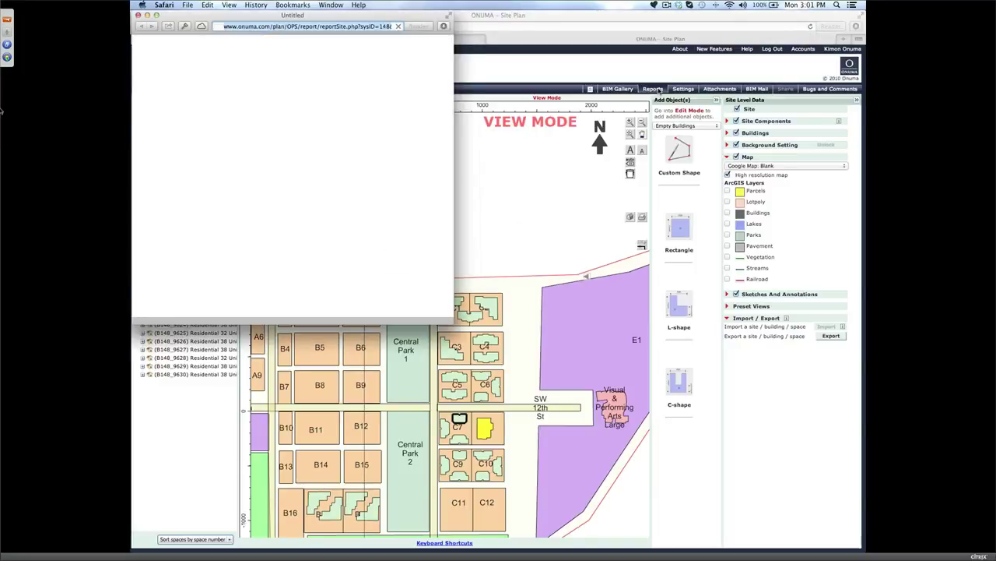
left_click(237, 113)
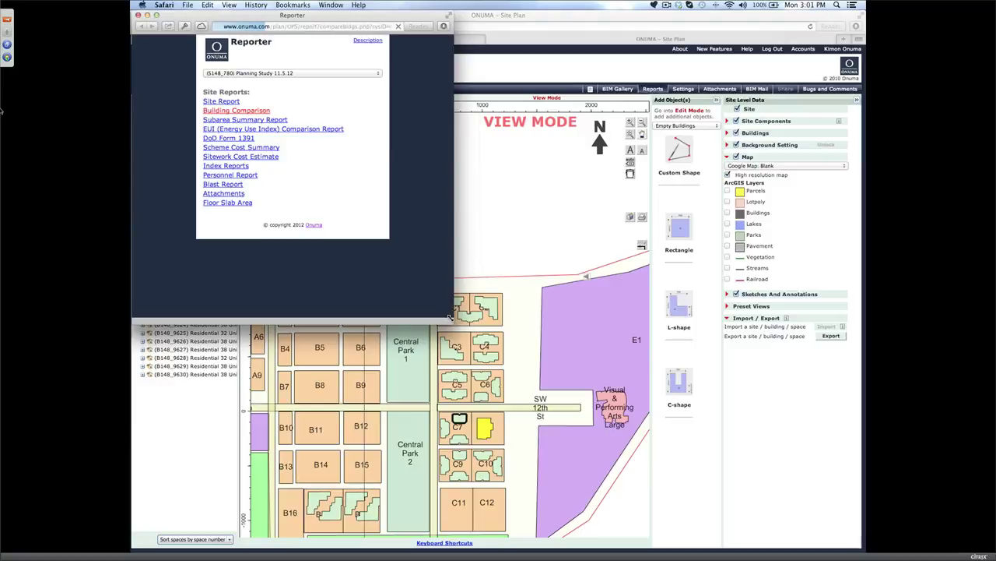
left_click_drag(450, 316, 795, 509)
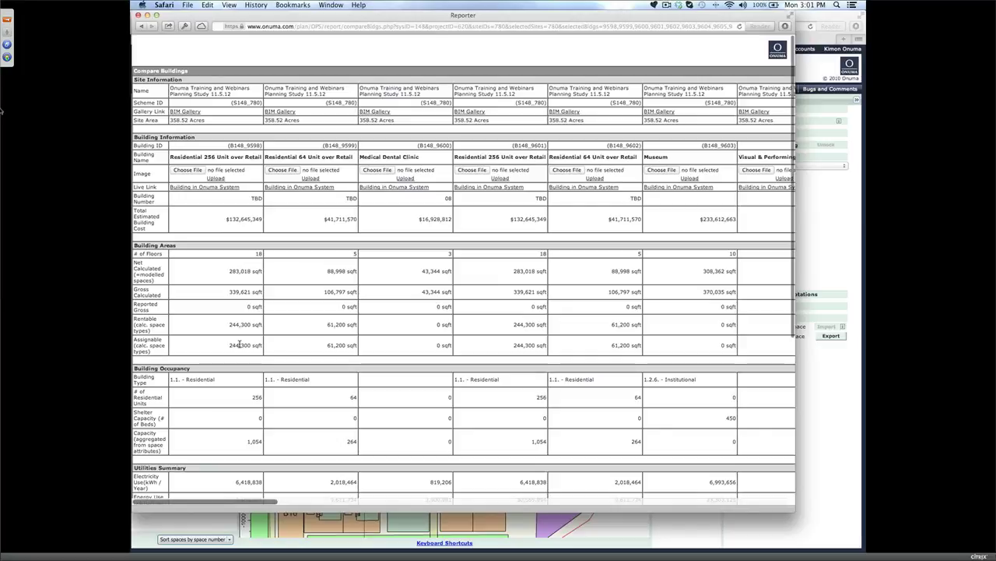
Step: Read the Utilities Summary and O&M Cost Summary for the first buildings in the comparison report
scroll(240, 344, "down", 5)
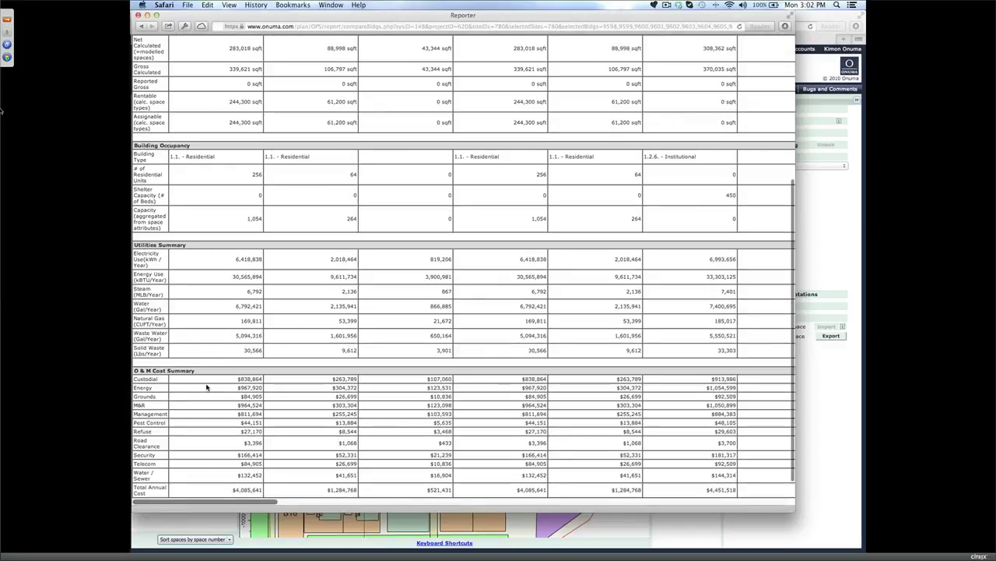
scroll(207, 387, "down", 1)
scroll(207, 387, "down", 1)
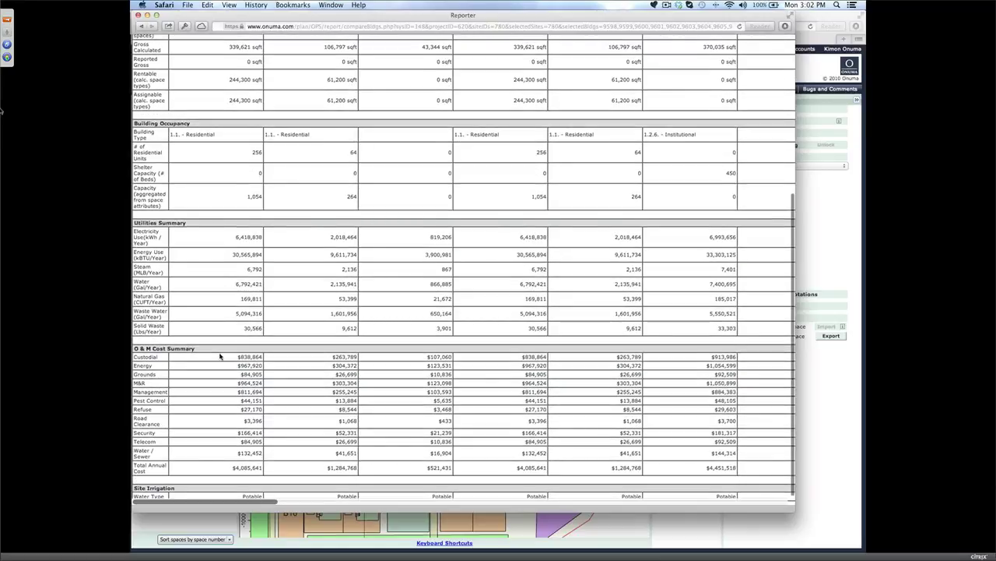
scroll(219, 356, "up", 3)
scroll(220, 356, "up", 3)
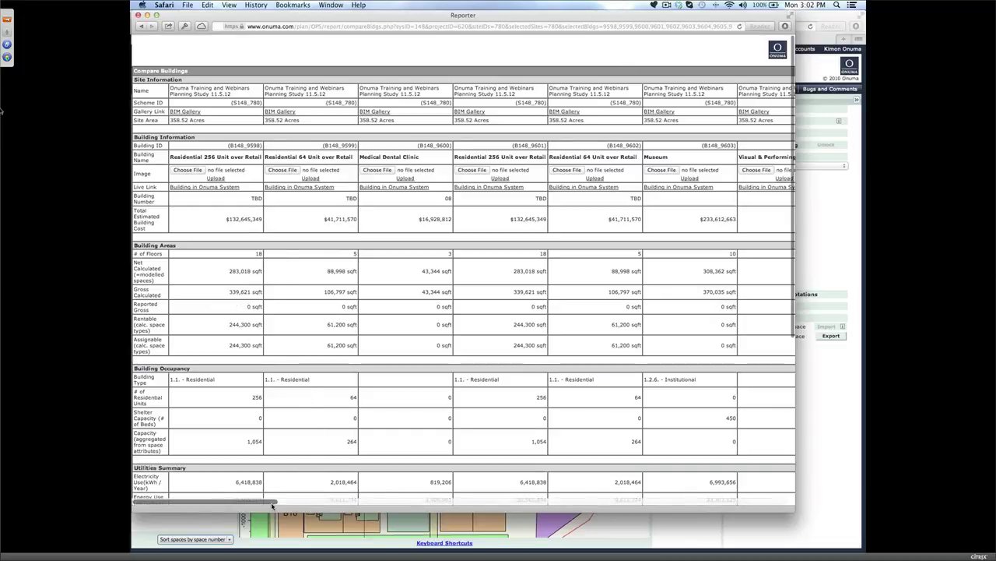
Step: Compare costs, areas, occupancy and utility use across the office tower and 256, 64 and 128 unit residential columns
left_click_drag(272, 505, 454, 503)
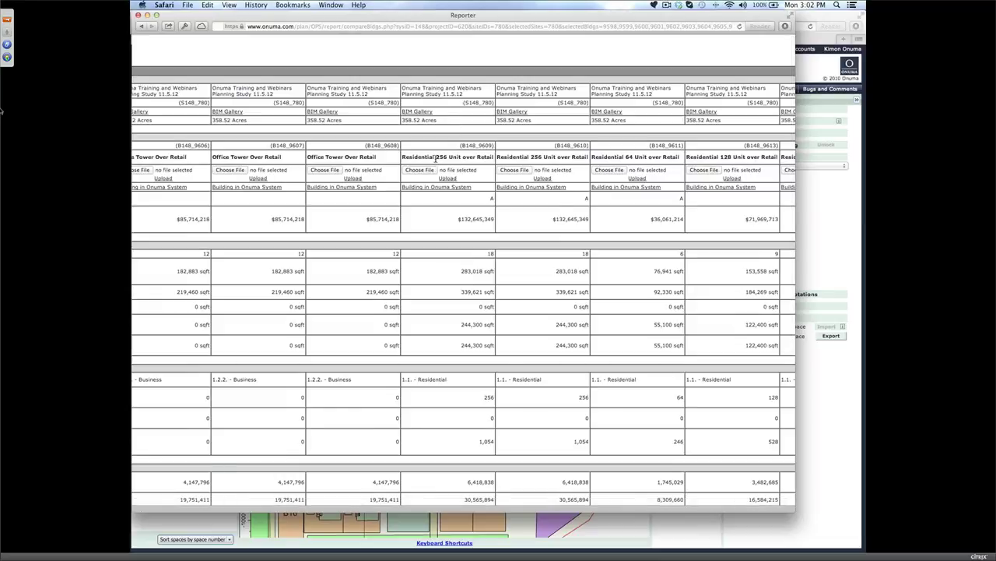
left_click_drag(435, 158, 461, 158)
left_click(367, 496)
scroll(558, 382, "down", 1)
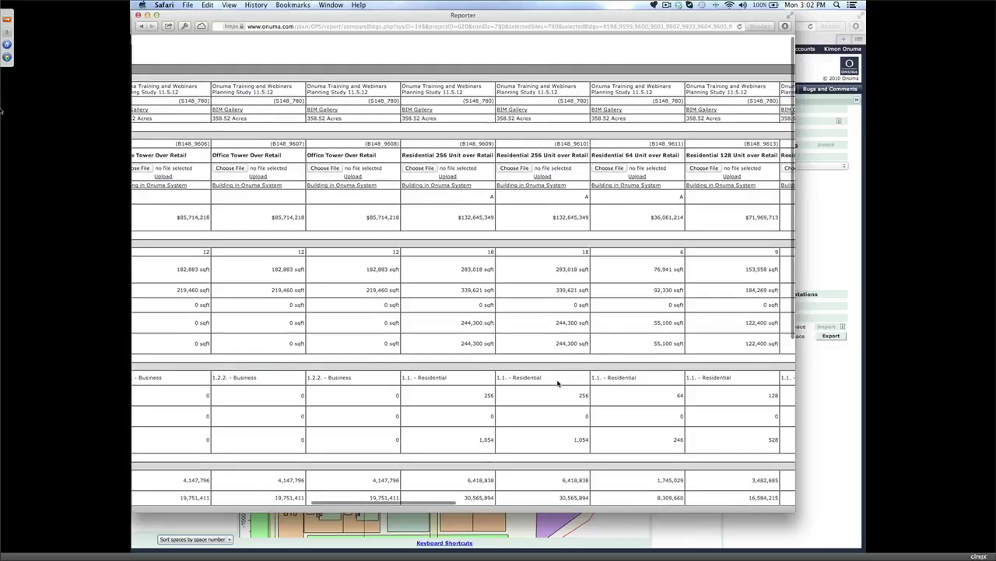
scroll(557, 382, "down", 4)
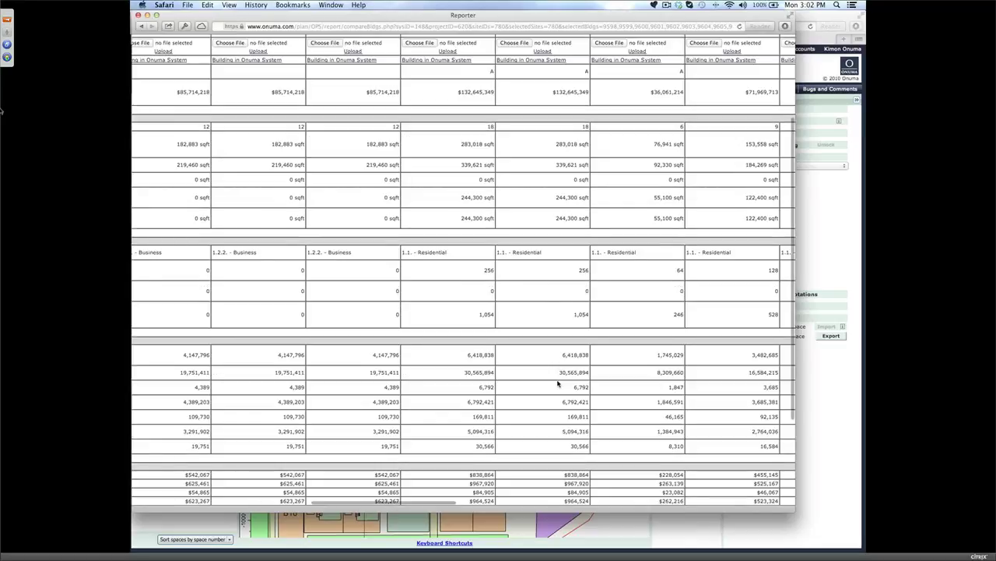
scroll(557, 382, "up", 3)
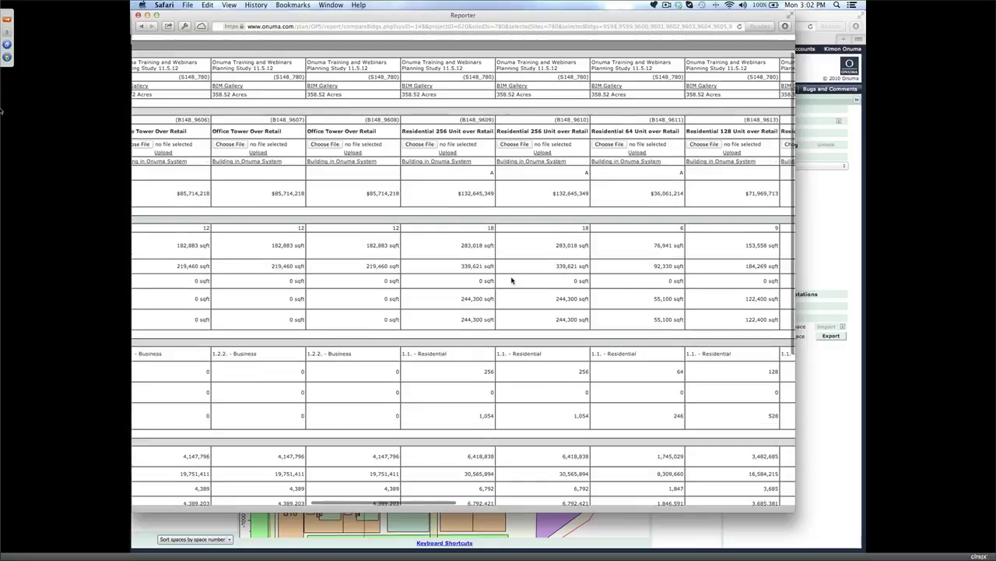
scroll(445, 236, "down", 1)
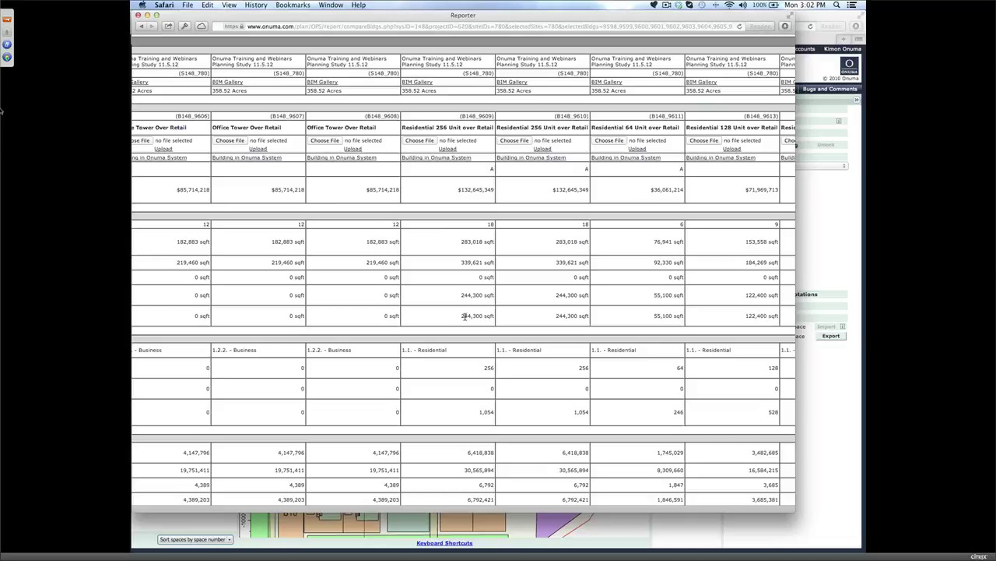
scroll(465, 316, "down", 1)
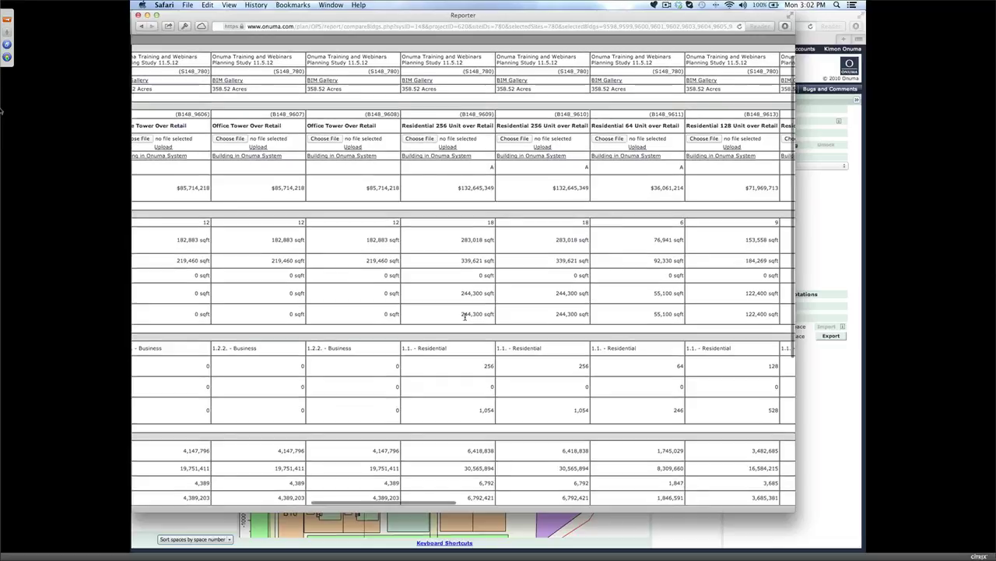
scroll(469, 374, "down", 3)
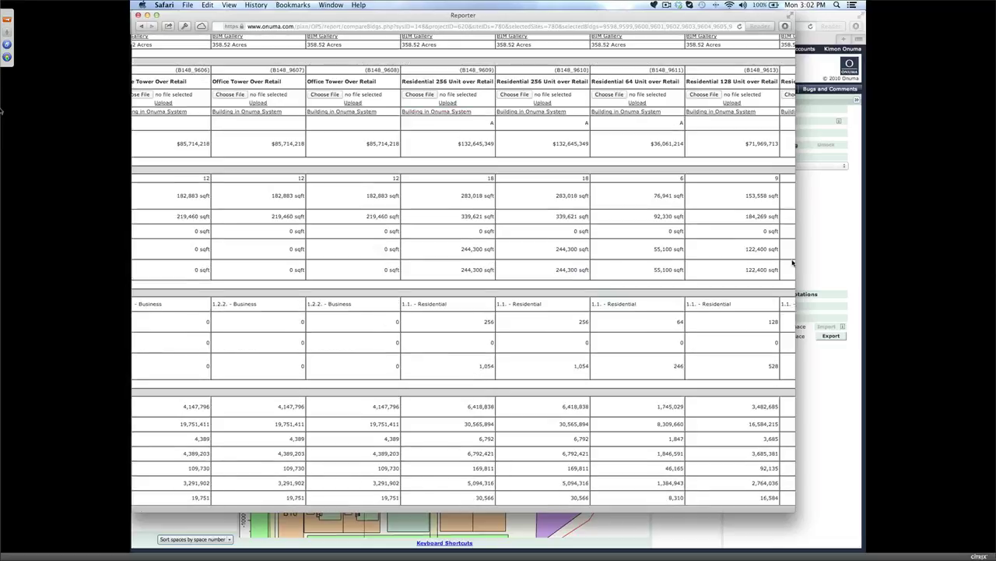
Step: Switch back to Google Earth Pro and review the Residential 64 Unit over Retail details against the surrounding blocks
key("super+Tab")
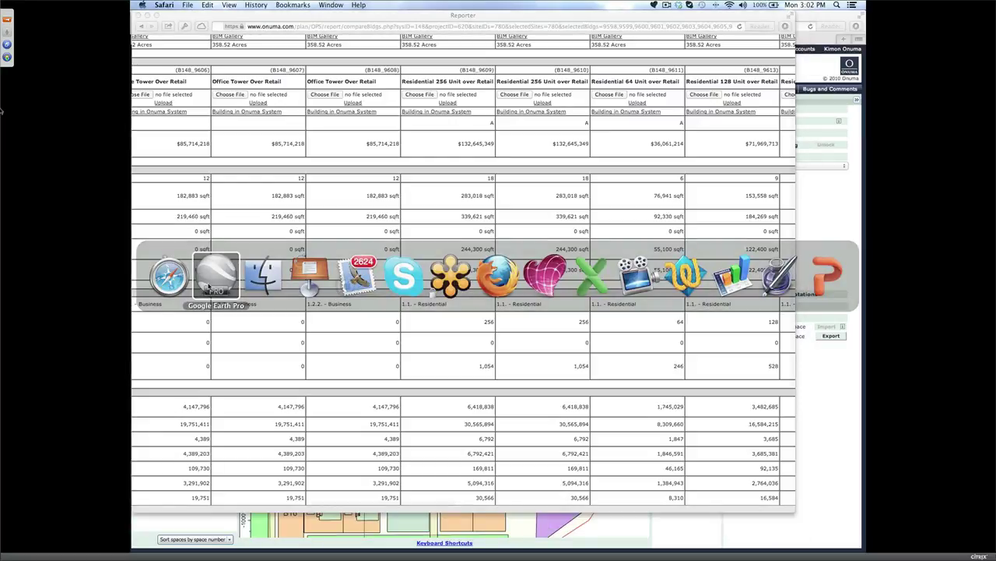
left_click(208, 286)
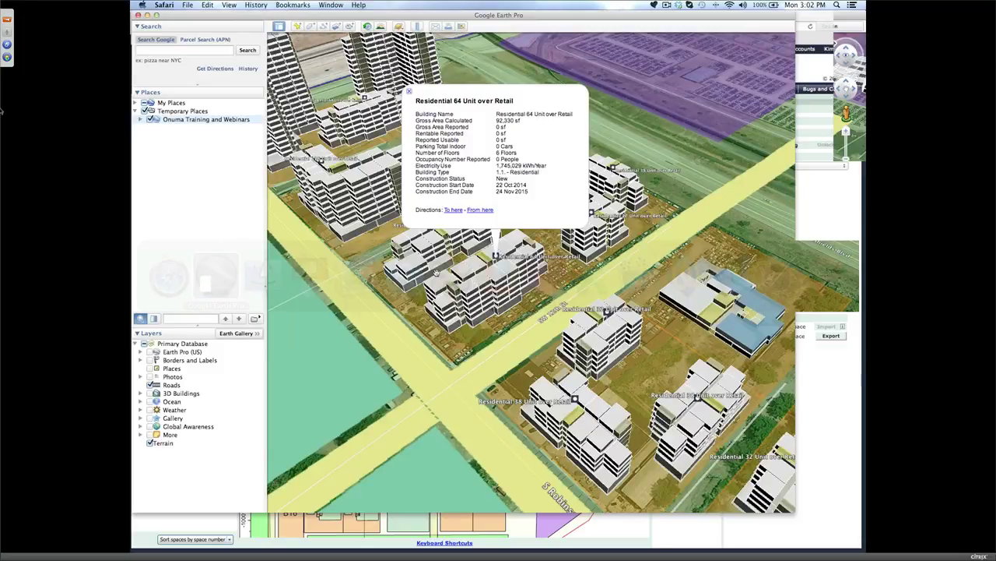
left_click(478, 271)
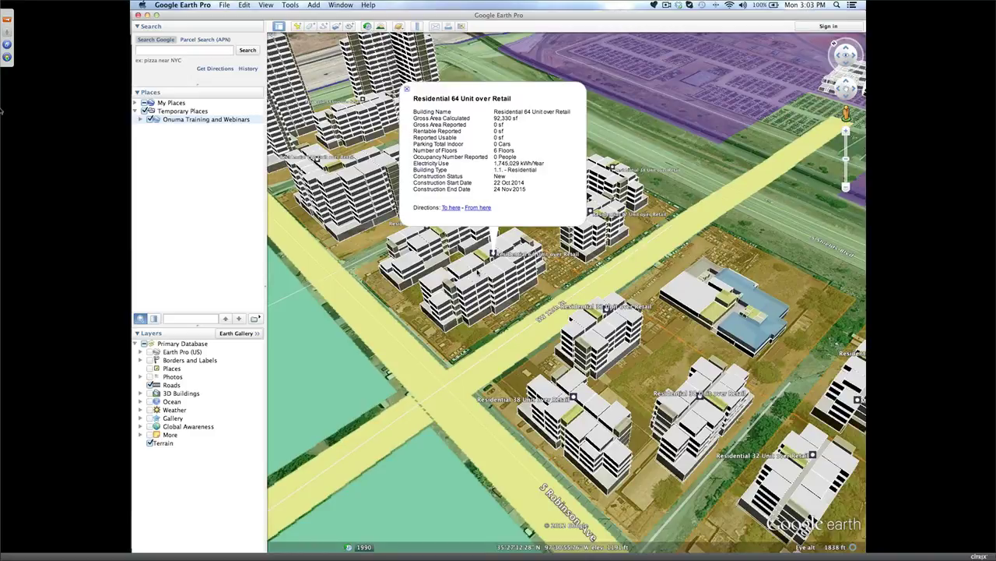
scroll(478, 270, "down", 2)
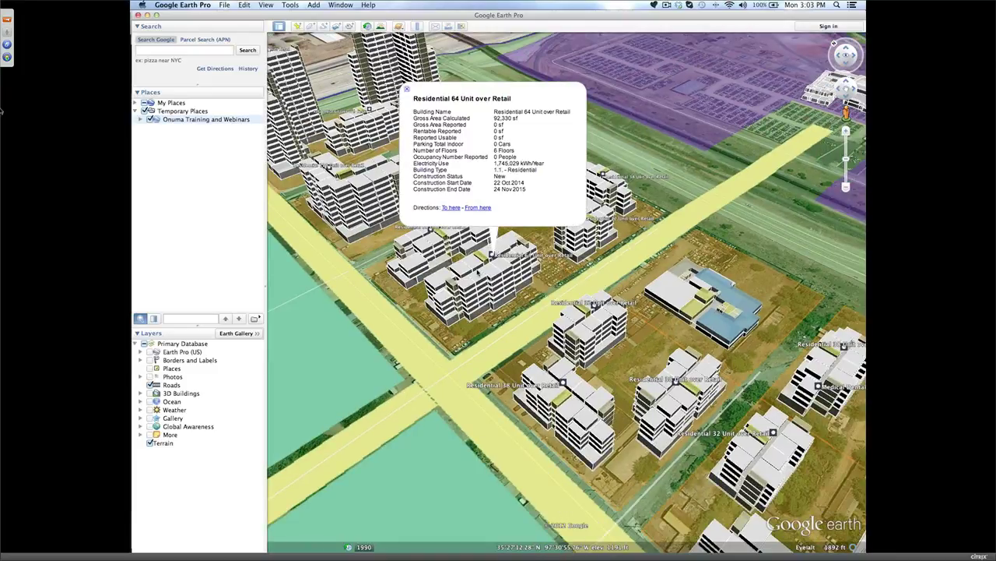
scroll(478, 271, "down", 3)
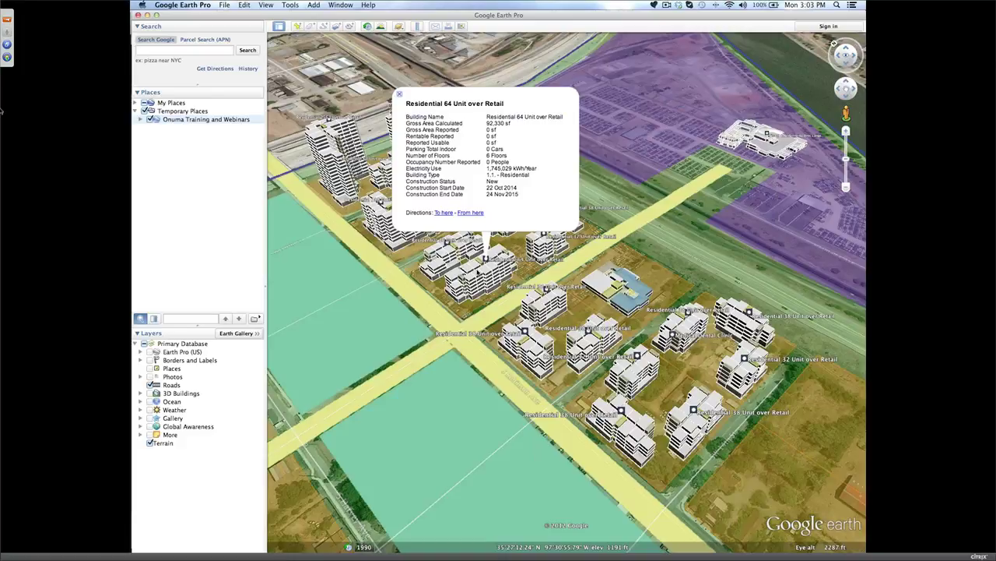
scroll(480, 273, "down", 3)
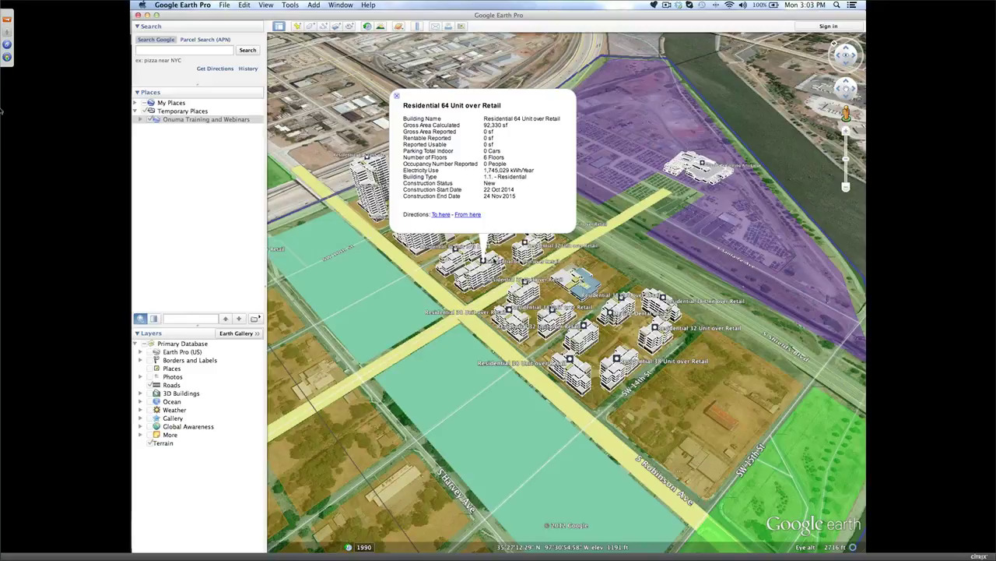
scroll(491, 254, "up", 1)
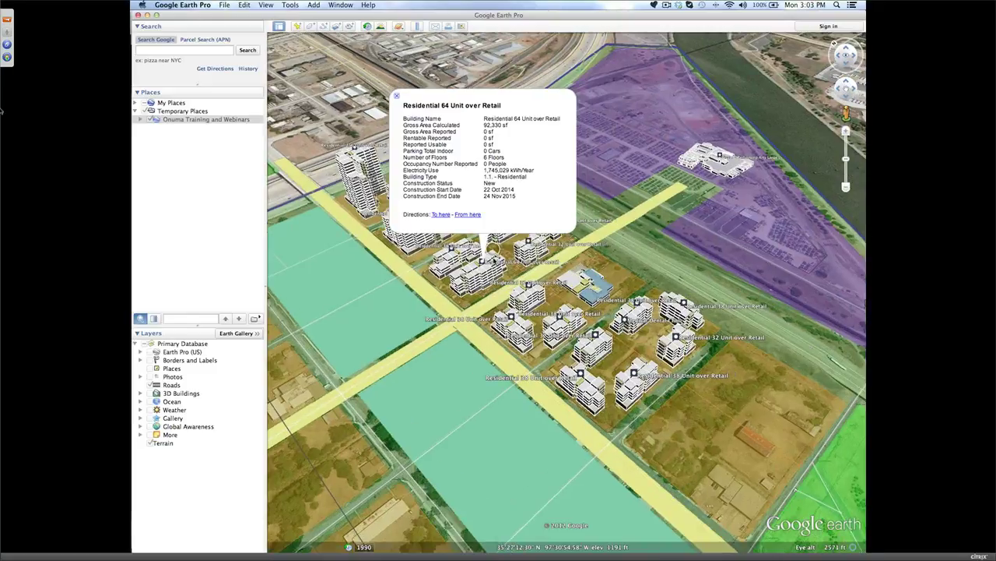
Step: Show the Planning Study 11.5.12 scheme summary and highlight its total electricity use and waste water per year
scroll(787, 100, "up", 1)
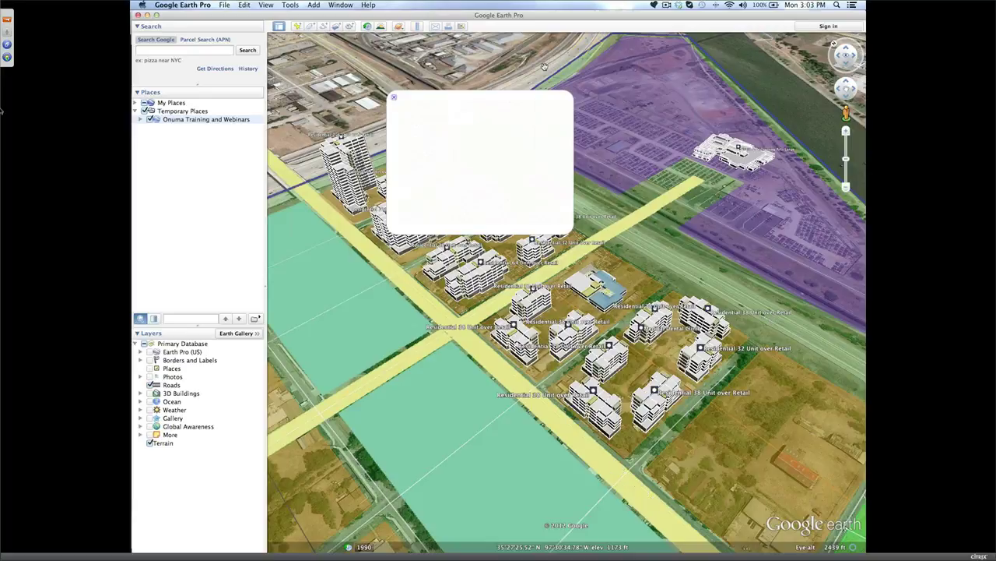
scroll(538, 86, "up", 2)
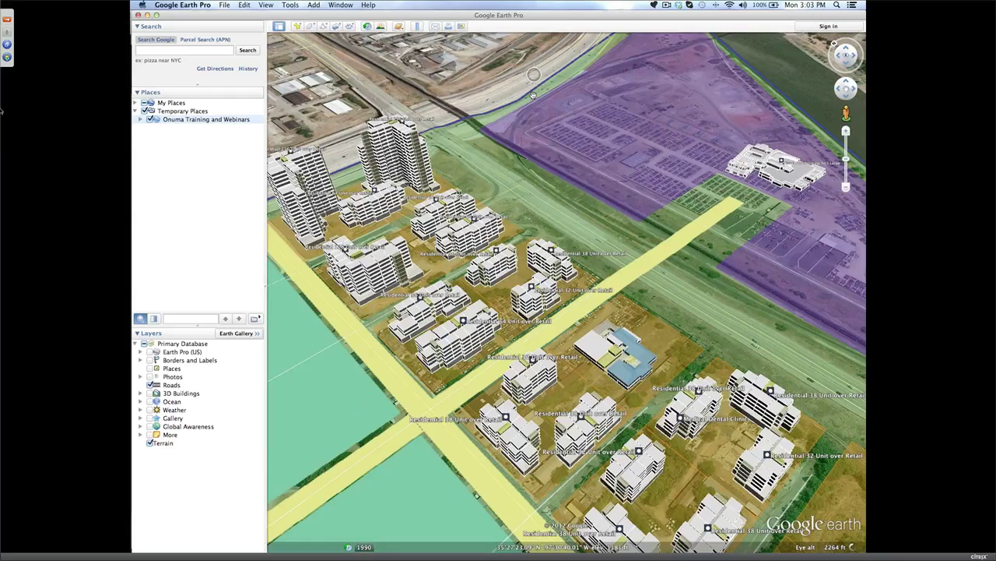
left_click(574, 148)
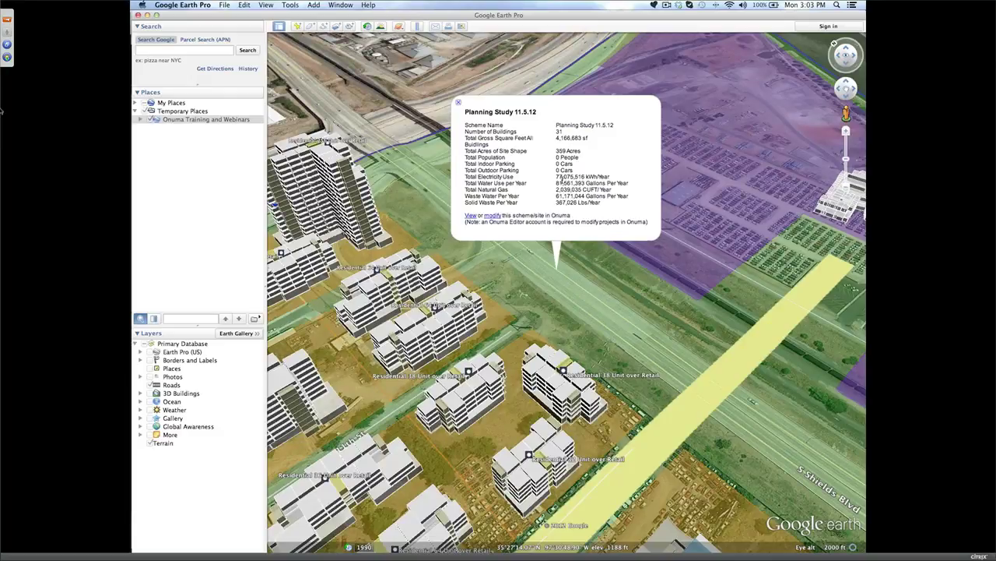
left_click_drag(556, 177, 609, 178)
left_click_drag(555, 197, 630, 197)
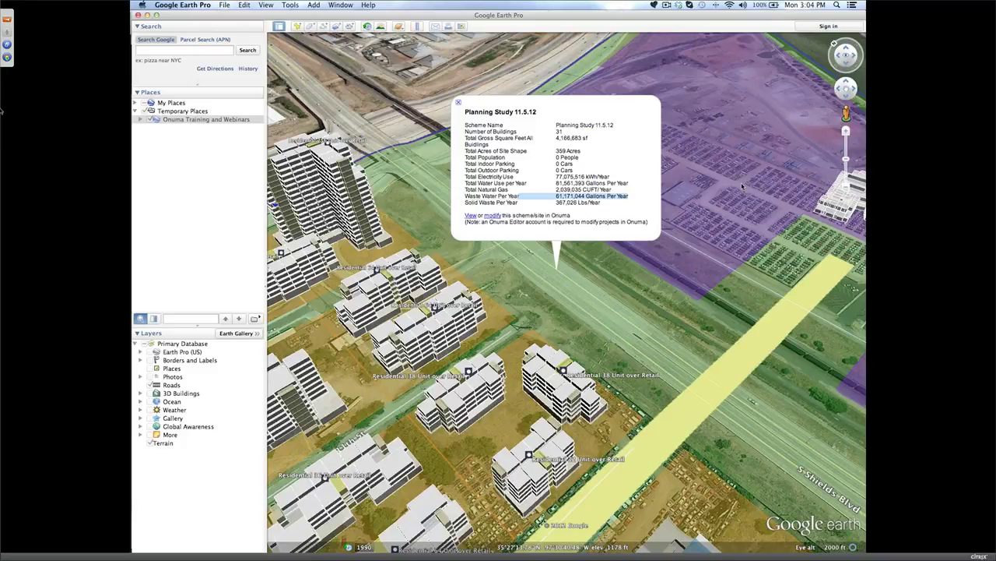
Step: Measure the length of the scheme's teal central park strip down to SW 15th St with a line ruler in feet
scroll(742, 185, "up", 2)
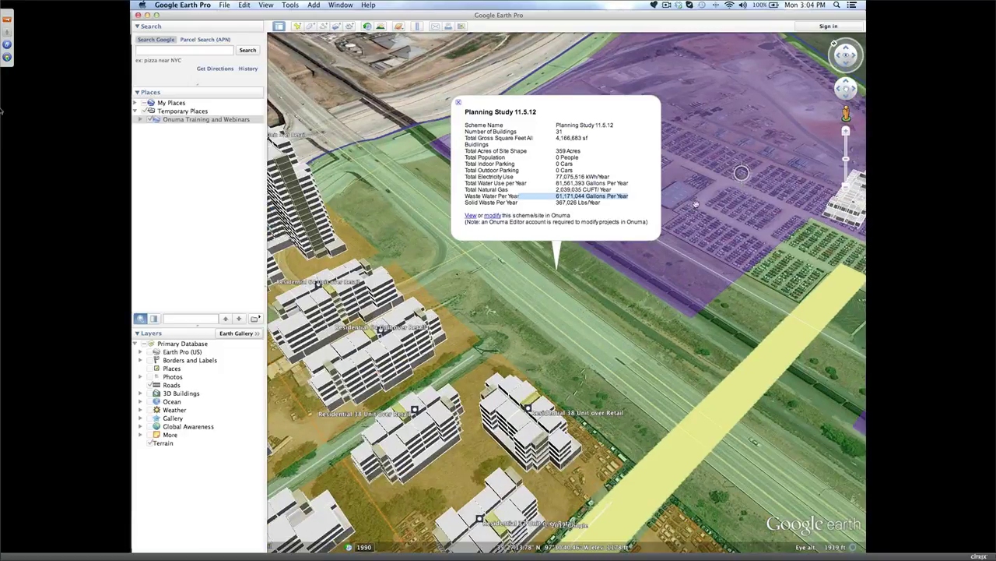
scroll(696, 204, "down", 2)
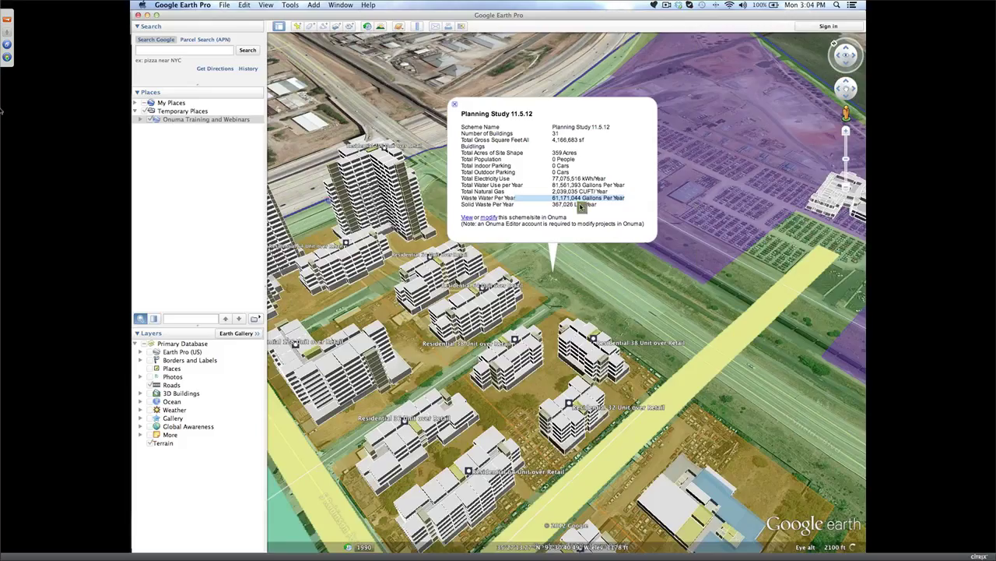
scroll(580, 207, "down", 3)
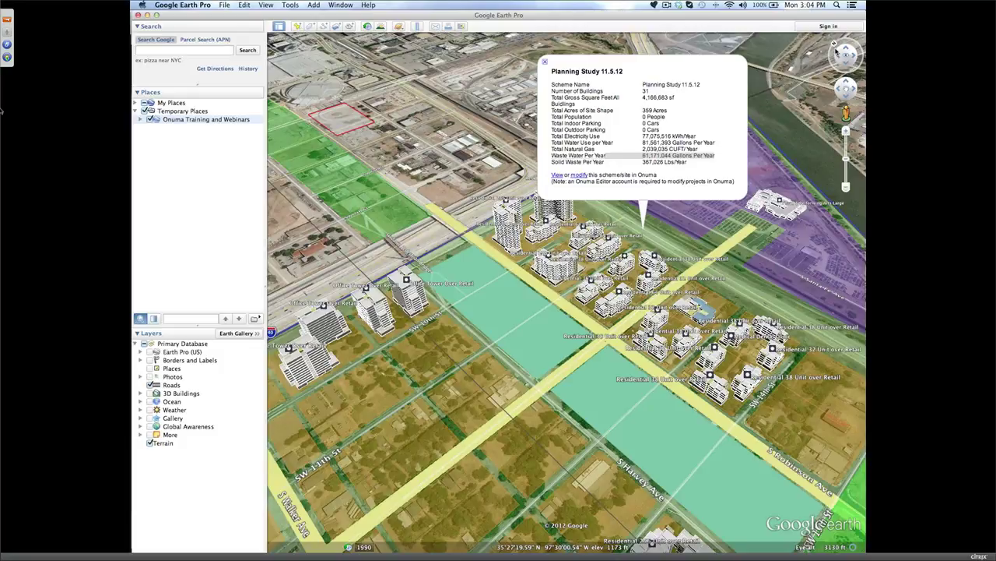
left_click_drag(836, 52, 834, 48)
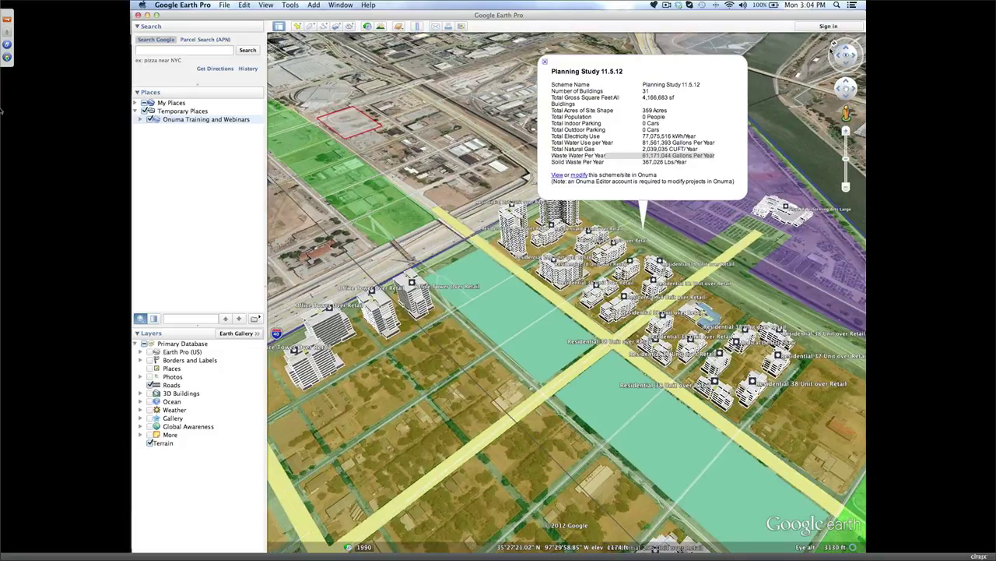
left_click(834, 48)
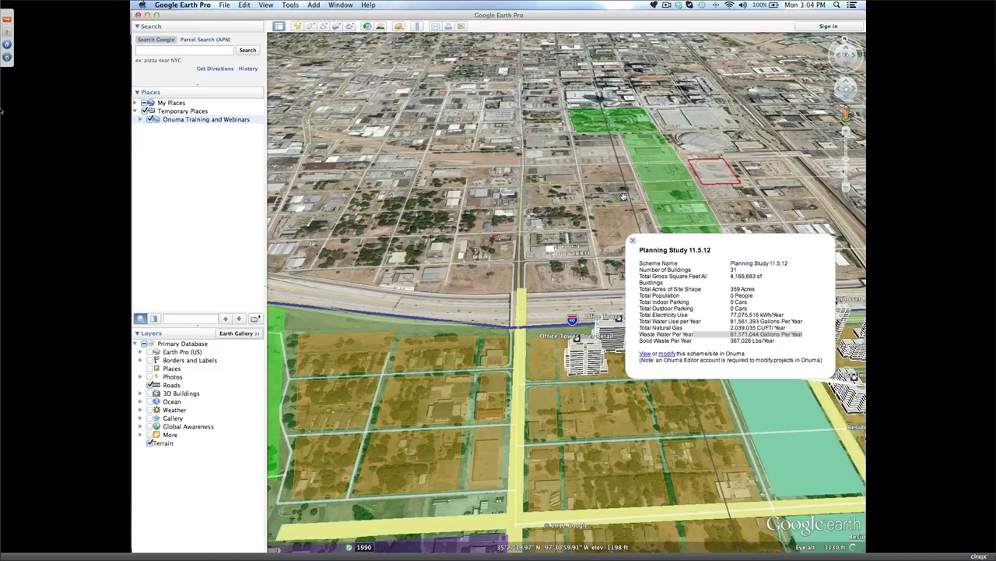
left_click(418, 25)
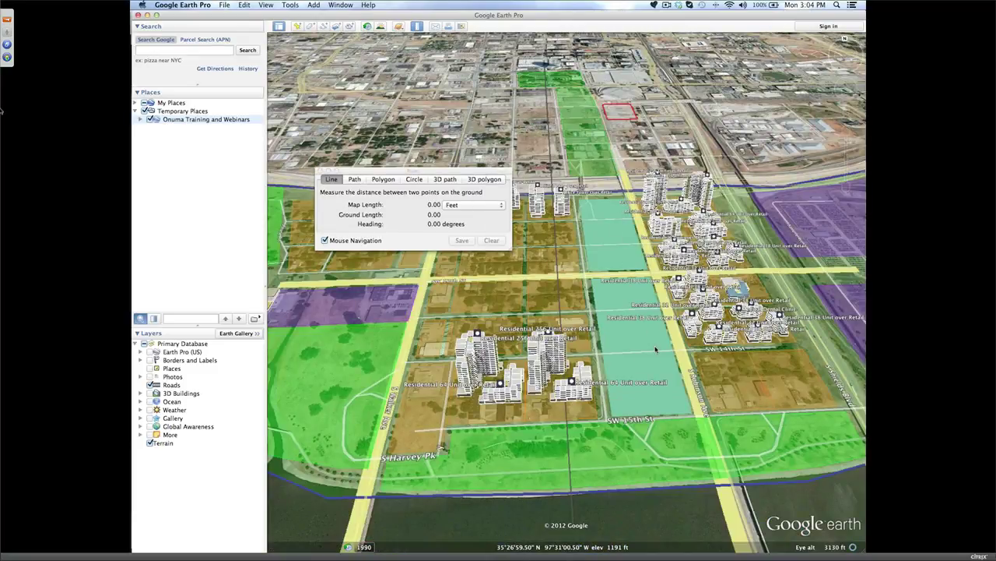
left_click(618, 207)
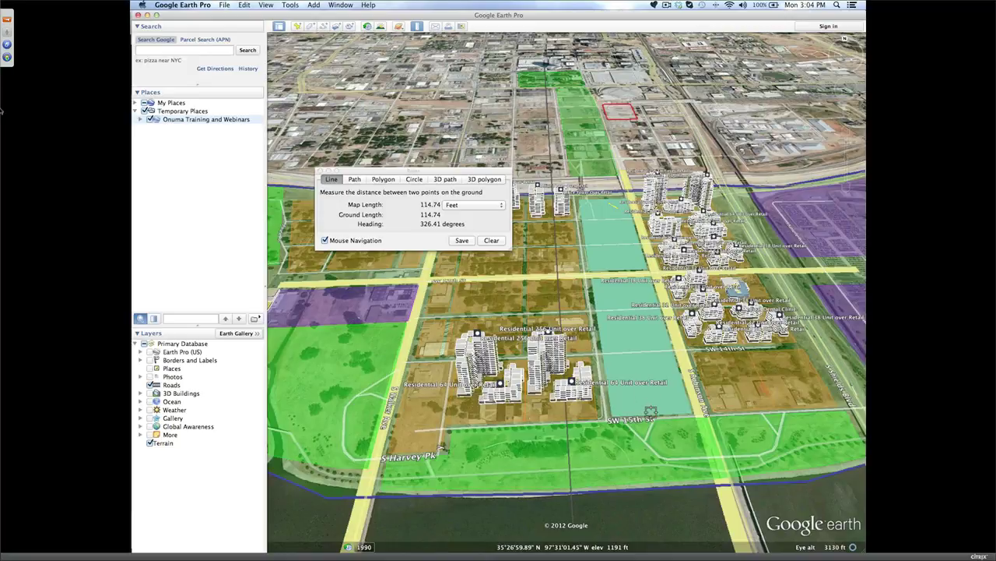
left_click(496, 240)
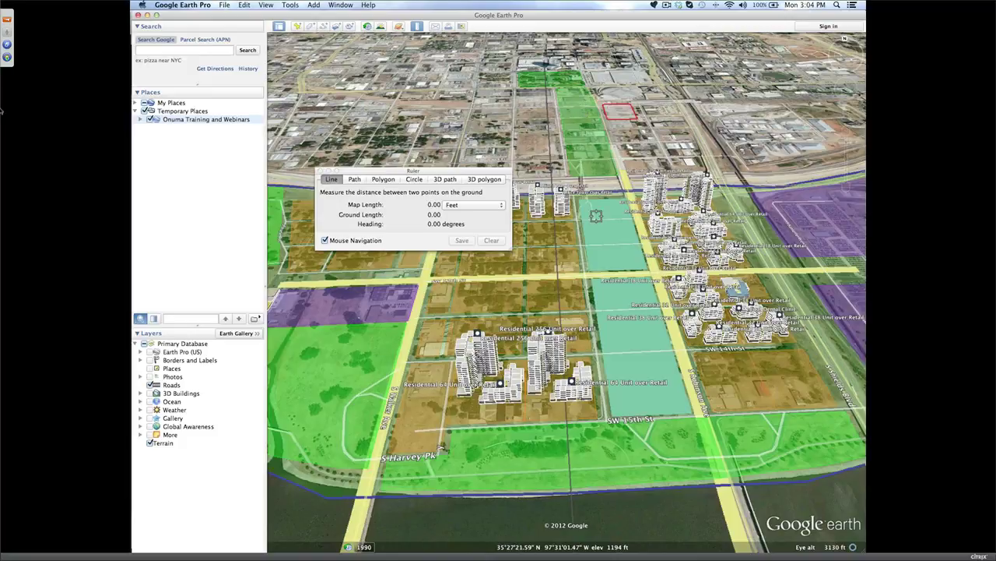
left_click(601, 198)
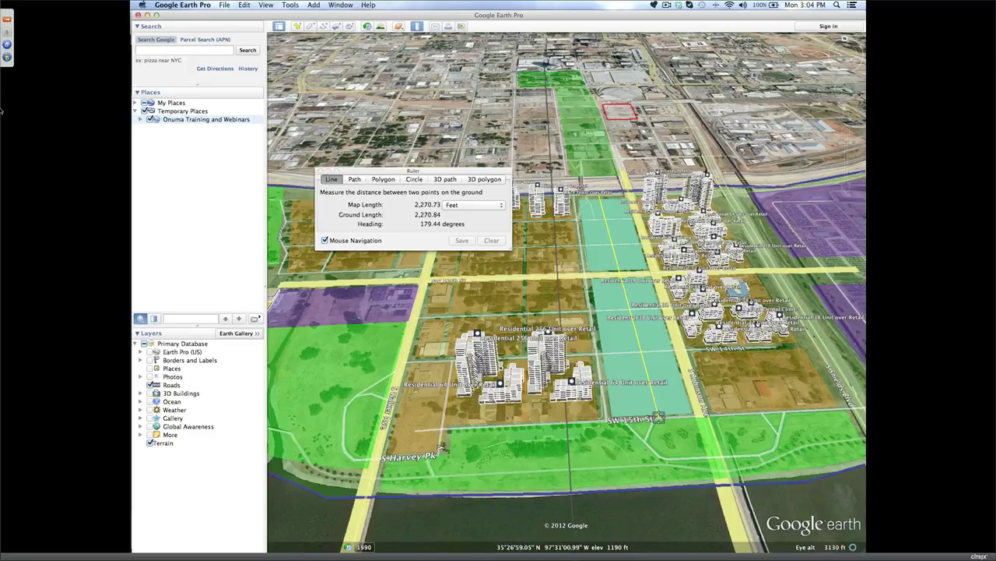
left_click(658, 414)
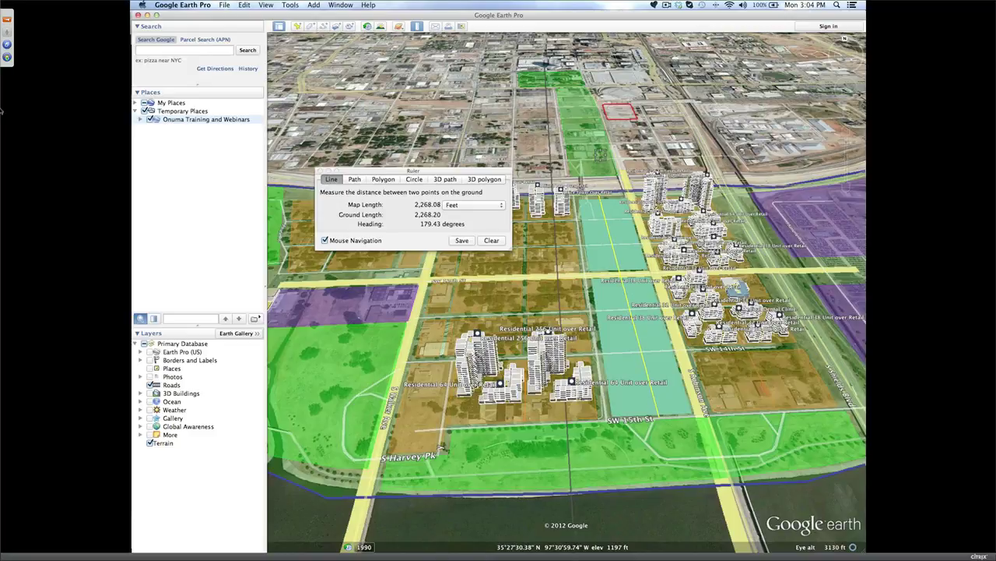
Step: Measure the park corridor from its far northern end southward and the central park strip's width, and clear the ruler
left_click(565, 71)
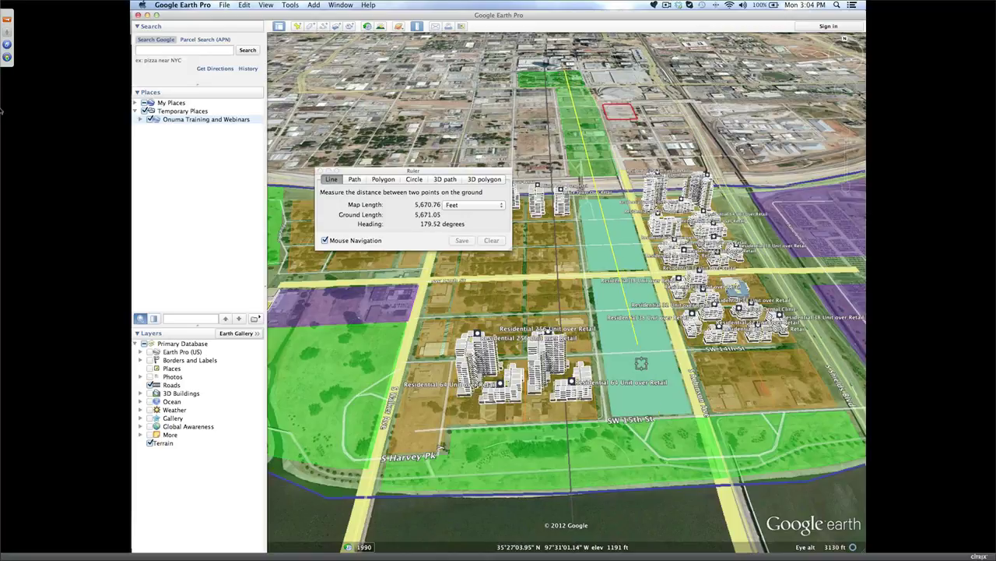
double_click(606, 356)
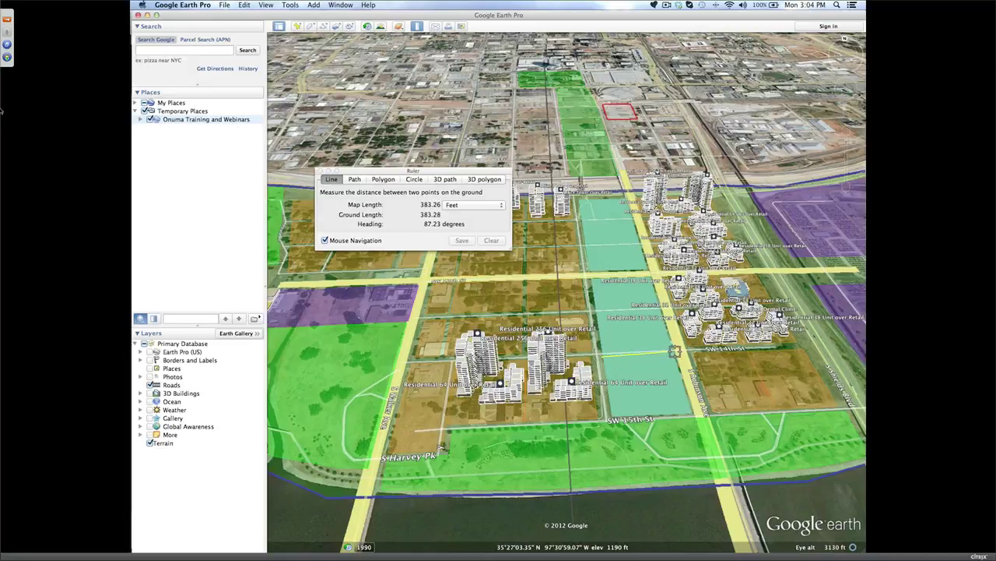
left_click(675, 352)
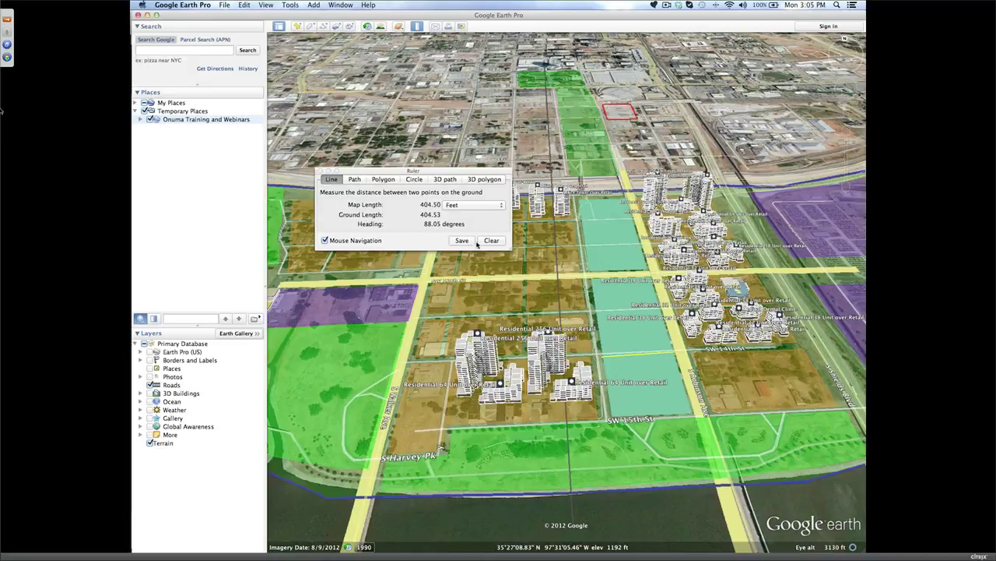
left_click(491, 240)
Step: Search for "new york city" to fly there, and close the Ruler
left_click(188, 47)
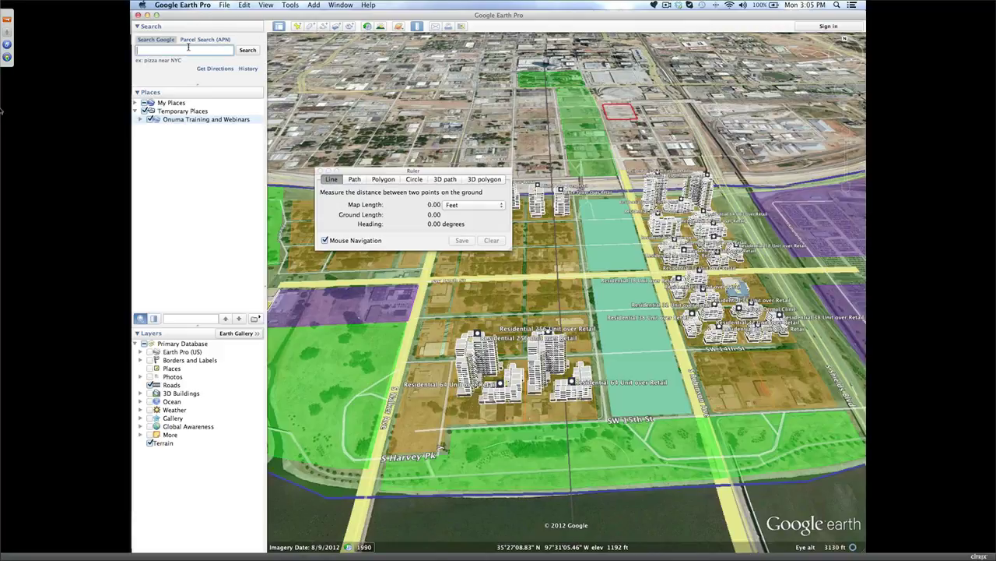
type("new ")
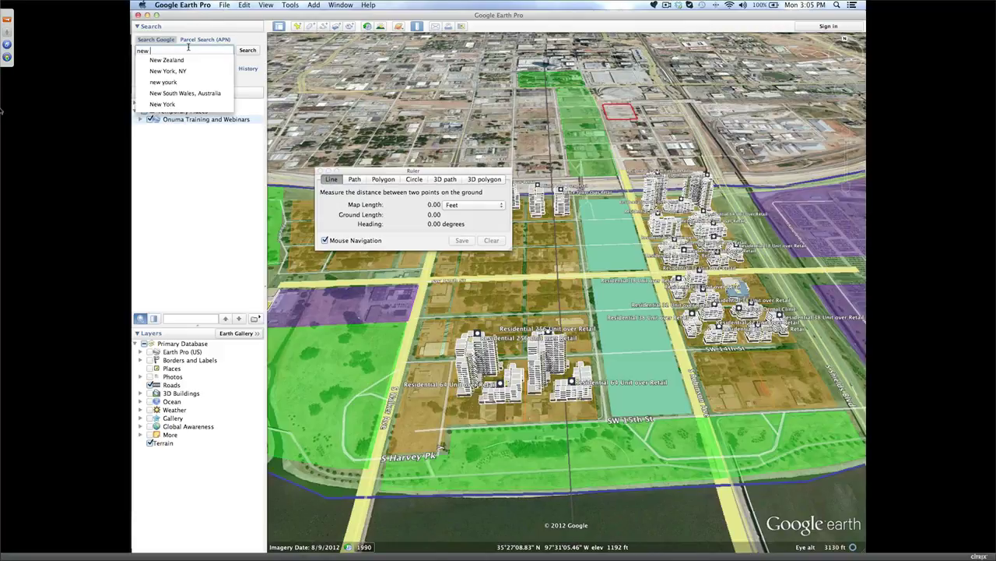
type("york city")
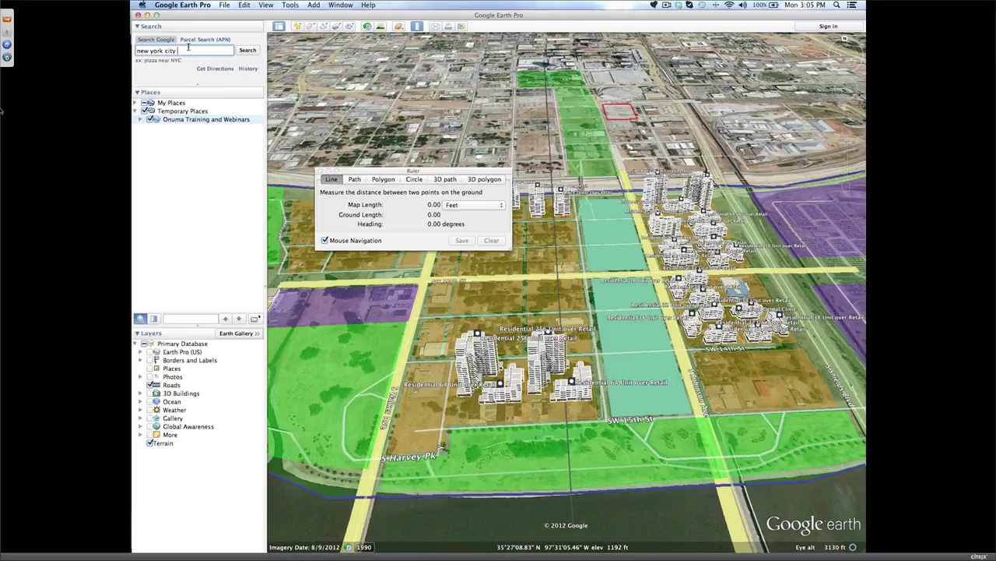
key("Return")
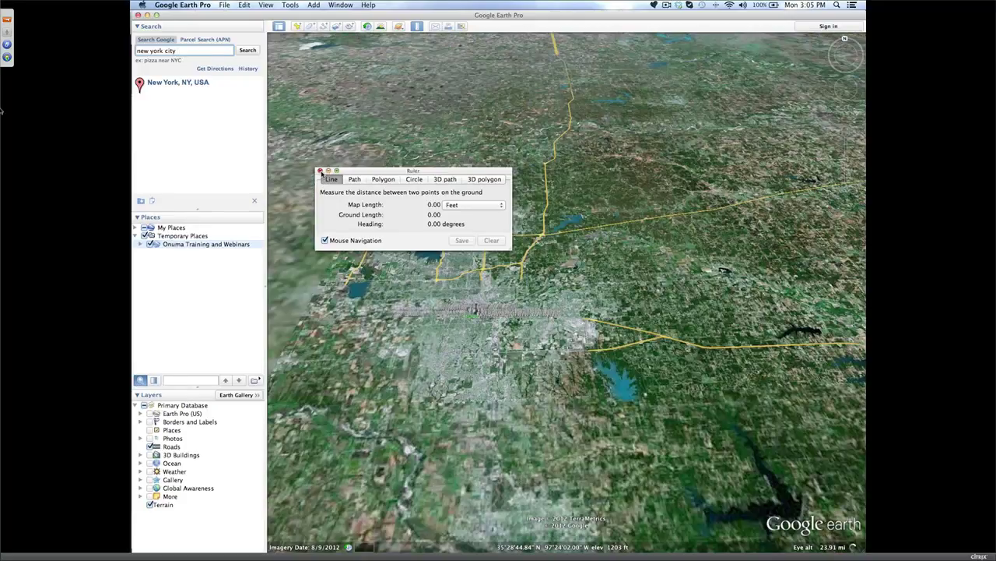
left_click(319, 170)
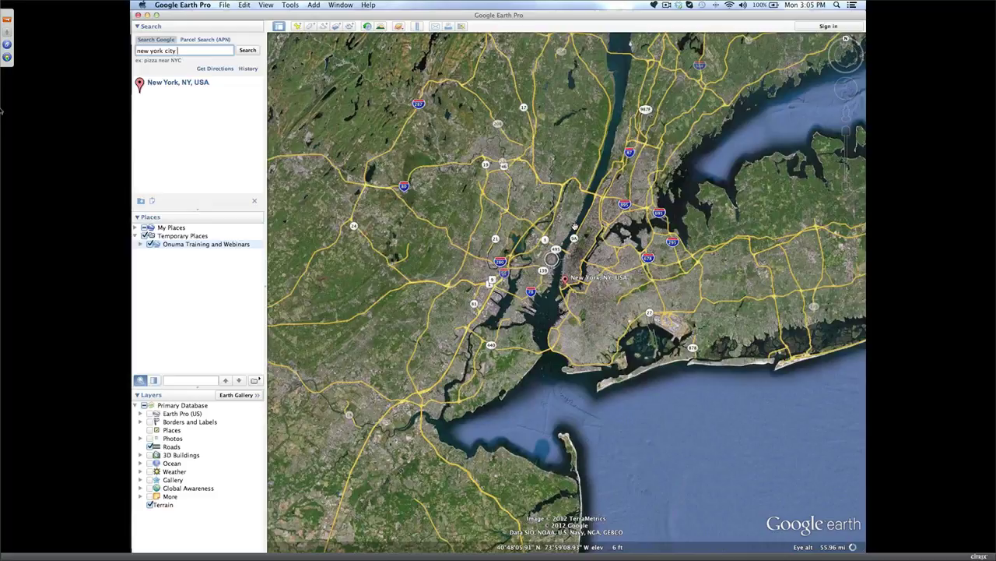
Step: Measure the length and the width of Central Park in Manhattan with line measurements in feet
scroll(575, 226, "up", 5)
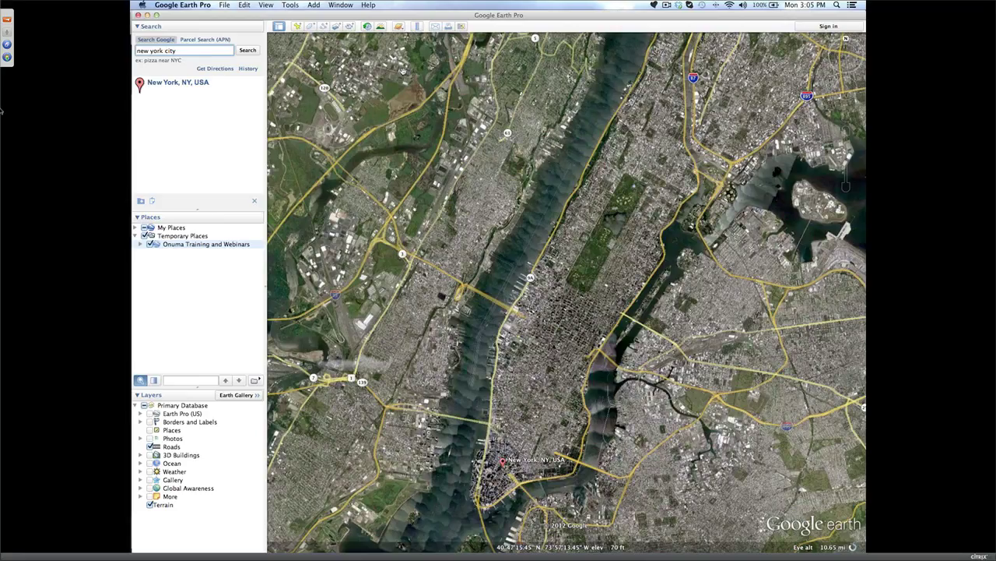
scroll(636, 216, "up", 3)
key("super+alt+r")
left_click(477, 389)
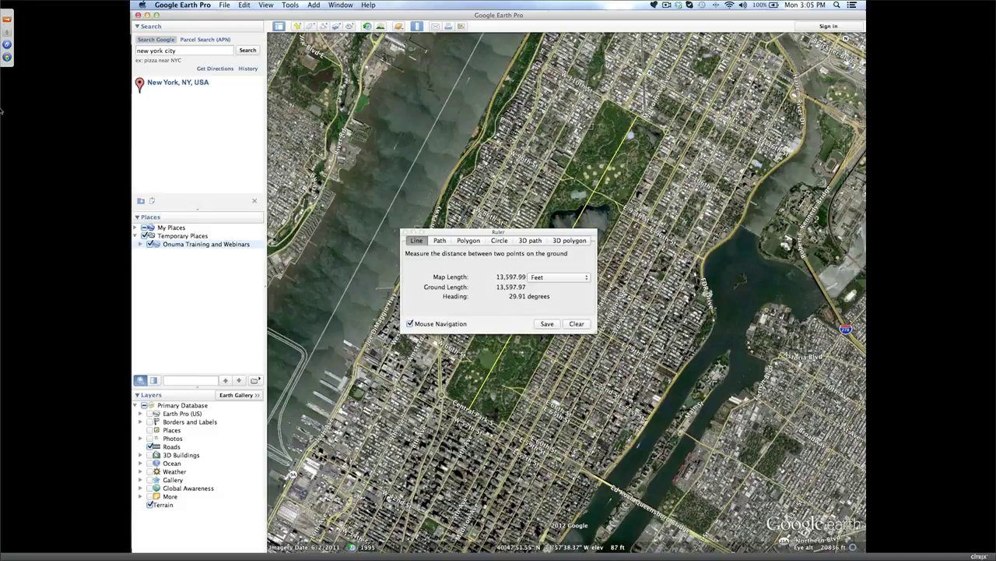
left_click(588, 125)
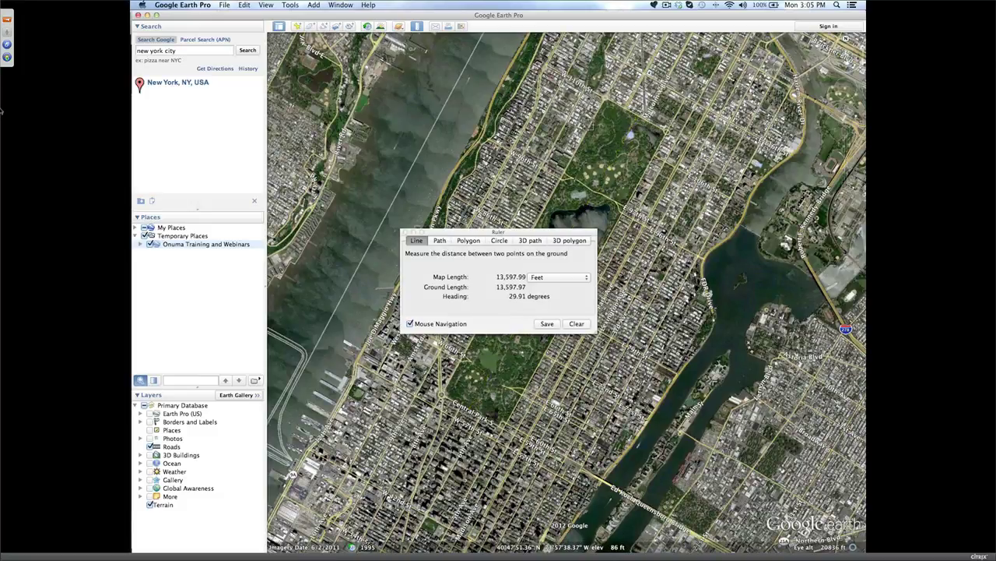
left_click(655, 156)
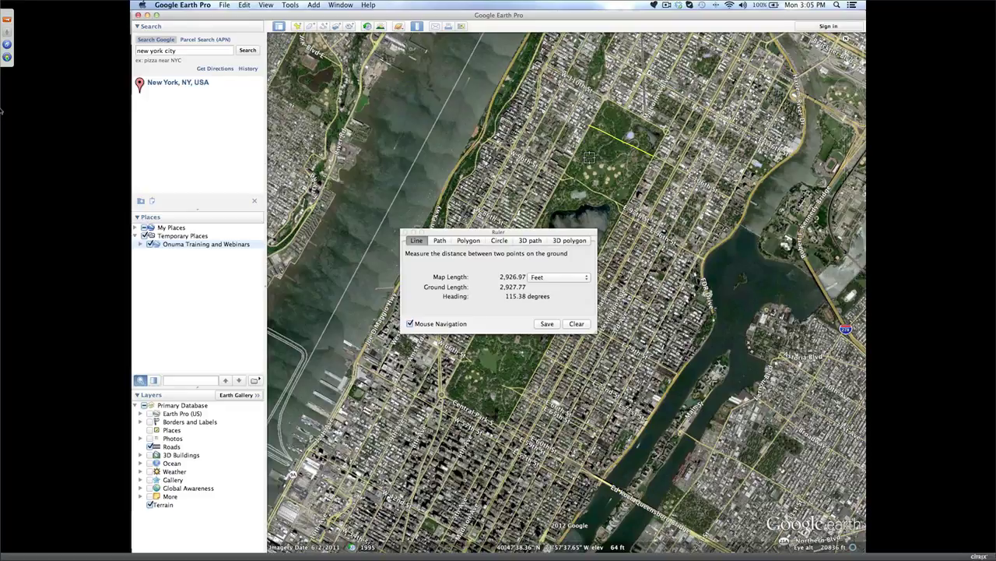
scroll(589, 157, "up", 1)
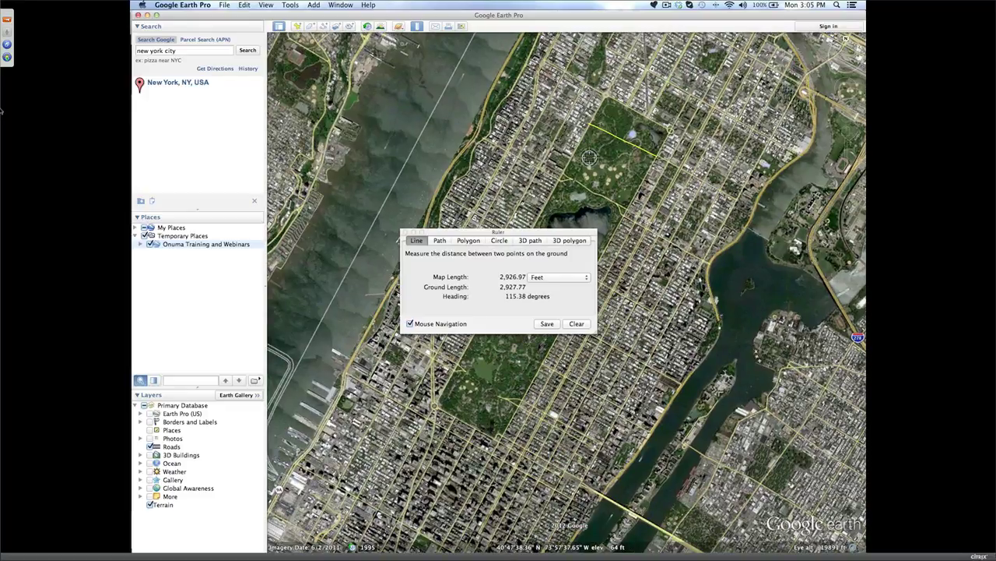
scroll(589, 157, "up", 5)
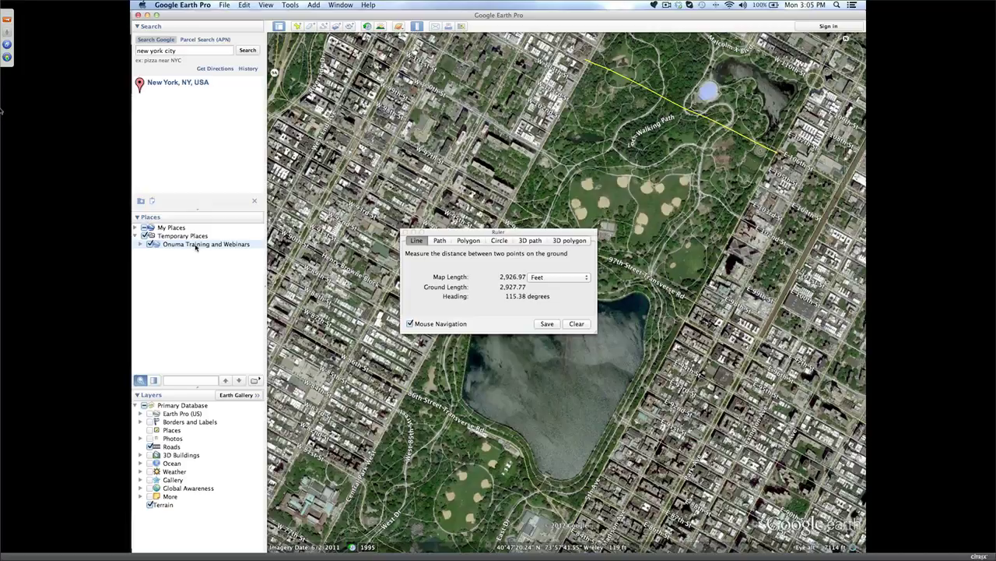
Step: Fly back to the Onuma Training and Webinars model and examine its central park and surrounding residential and office blocks
double_click(195, 246)
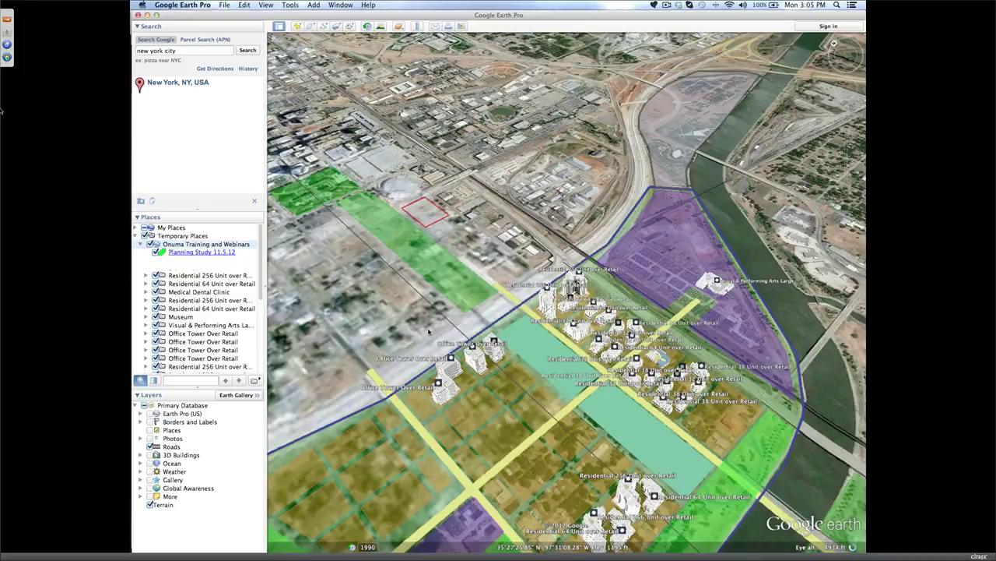
scroll(537, 273, "up", 2)
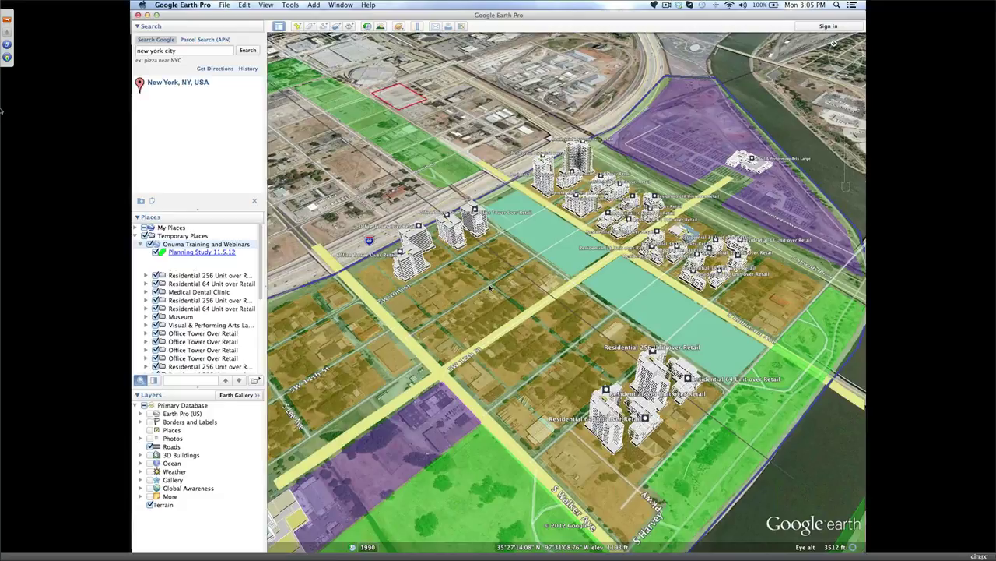
scroll(490, 288, "up", 3)
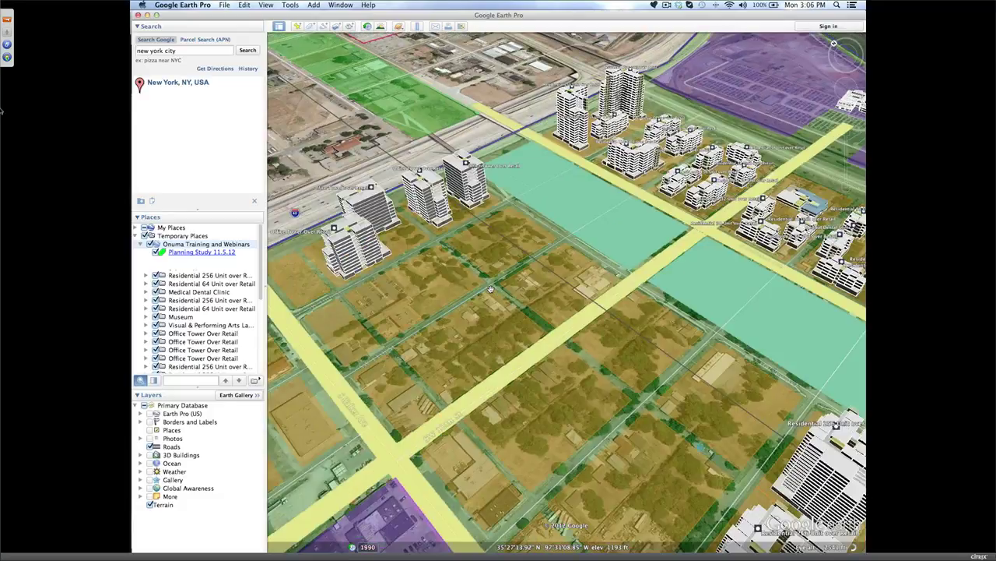
scroll(491, 288, "down", 3)
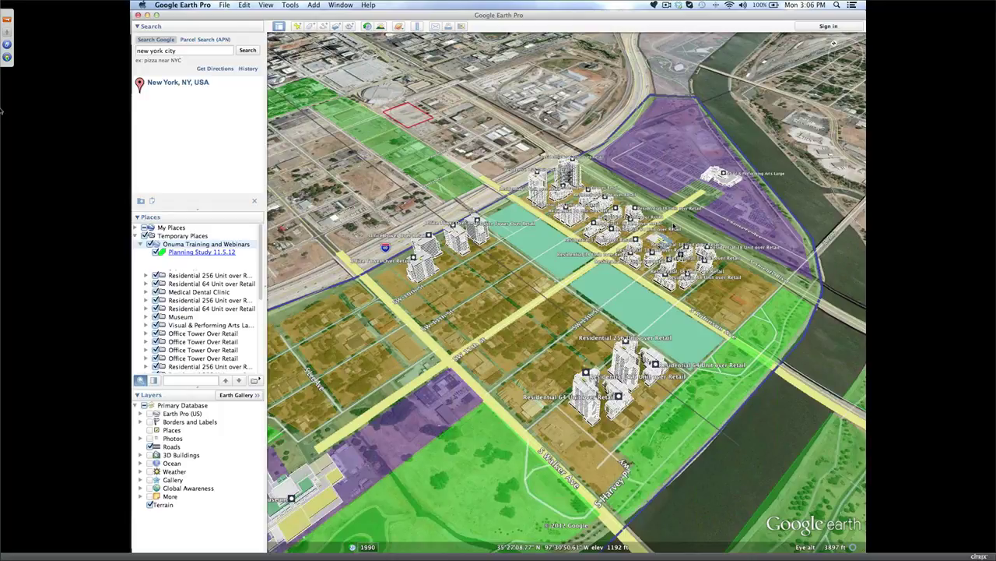
scroll(674, 225, "up", 2)
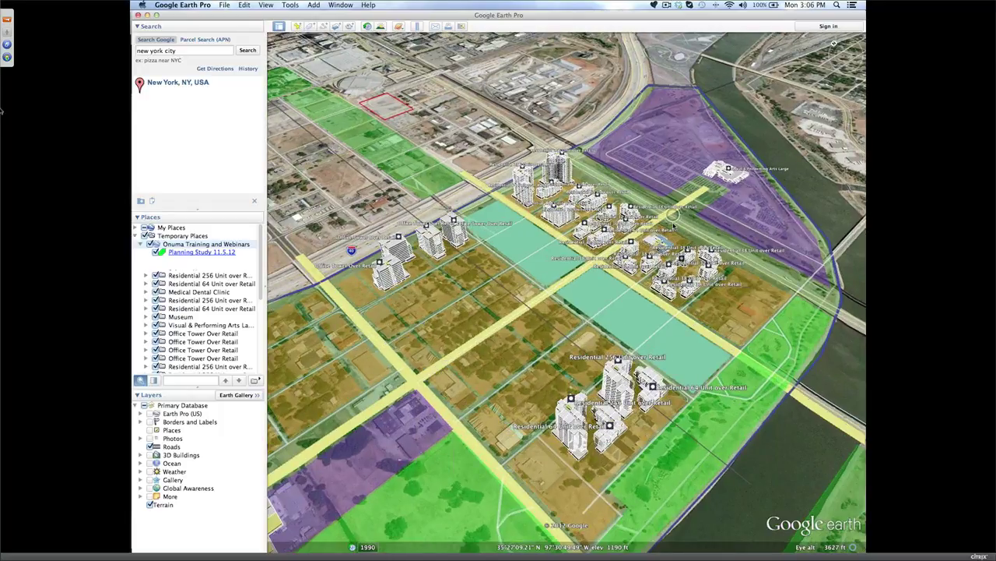
scroll(674, 225, "up", 2)
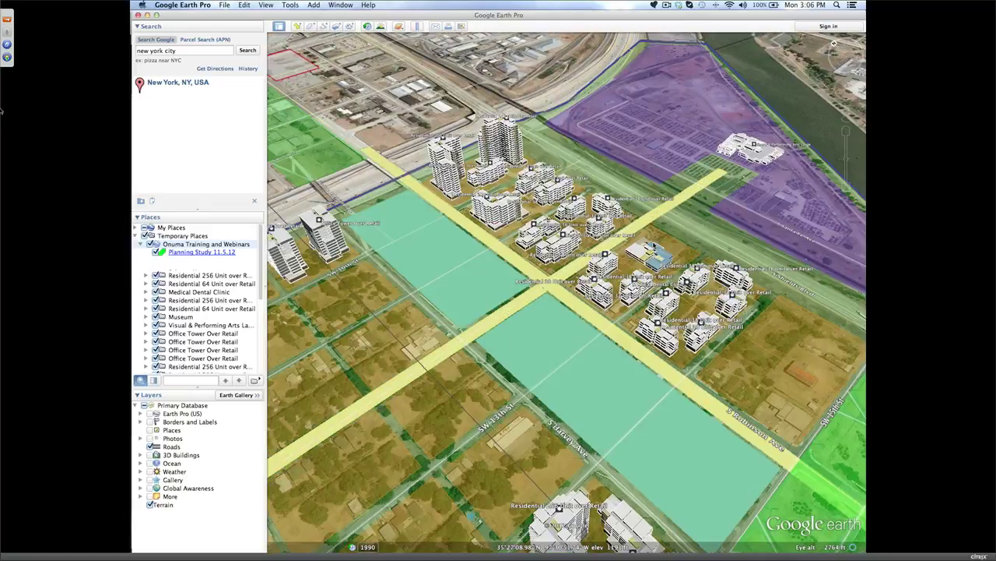
left_click_drag(582, 227, 436, 240)
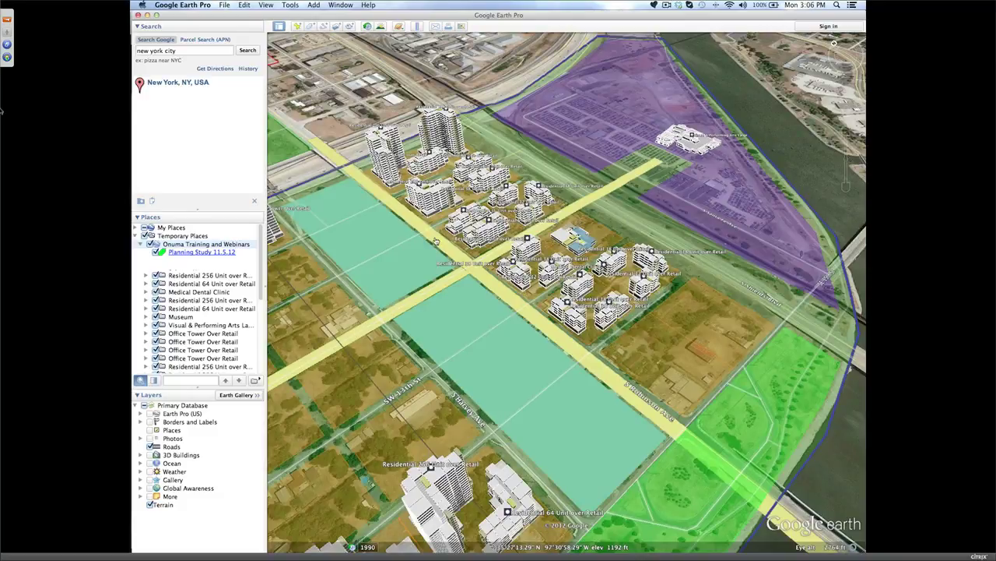
Step: Switch to Safari, close the building comparison report and review the Planning Study 11.5.12 site plan around Central Park 1 and 2
key("super+Tab")
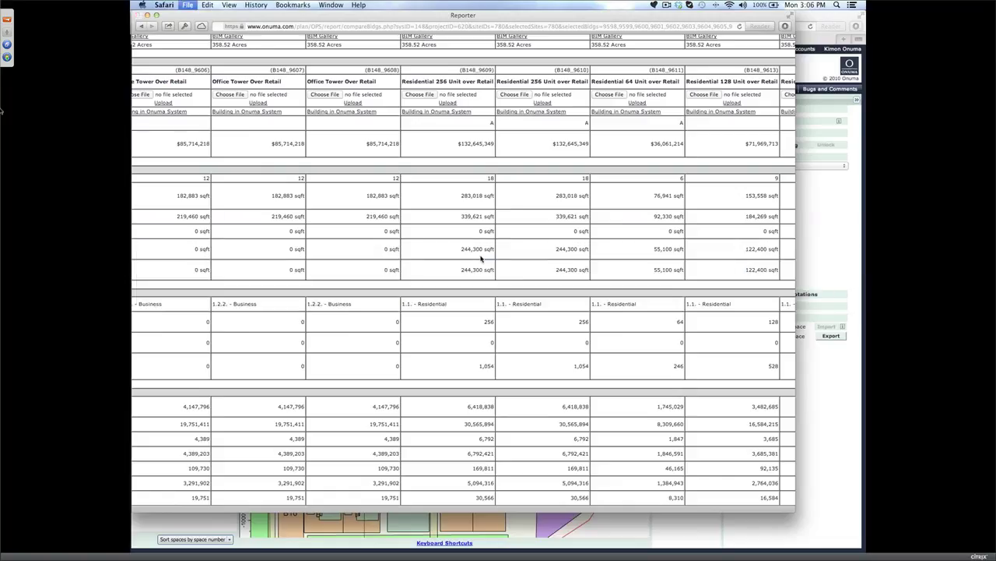
key("super+w")
scroll(459, 263, "down", 3)
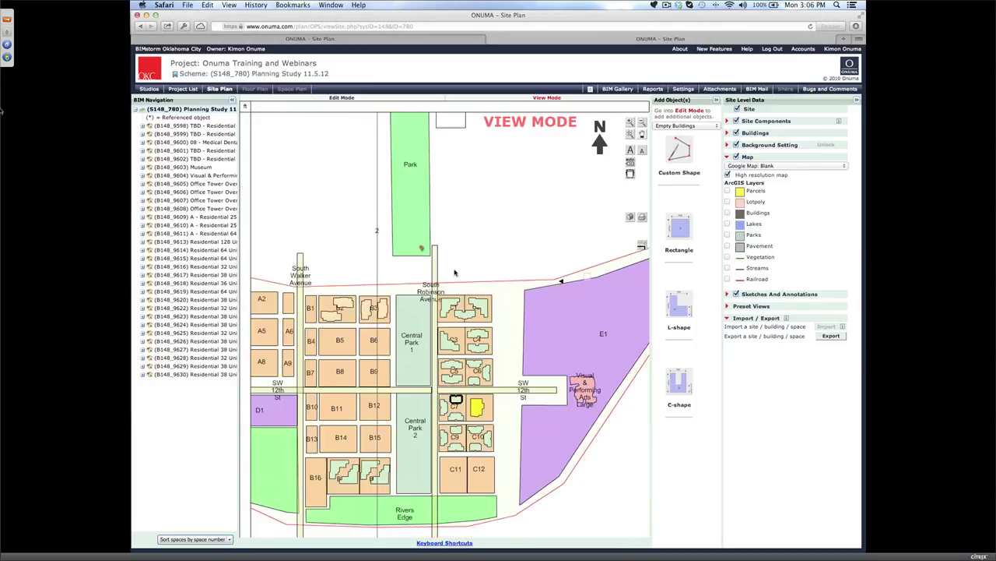
scroll(455, 273, "down", 3)
scroll(514, 373, "up", 2)
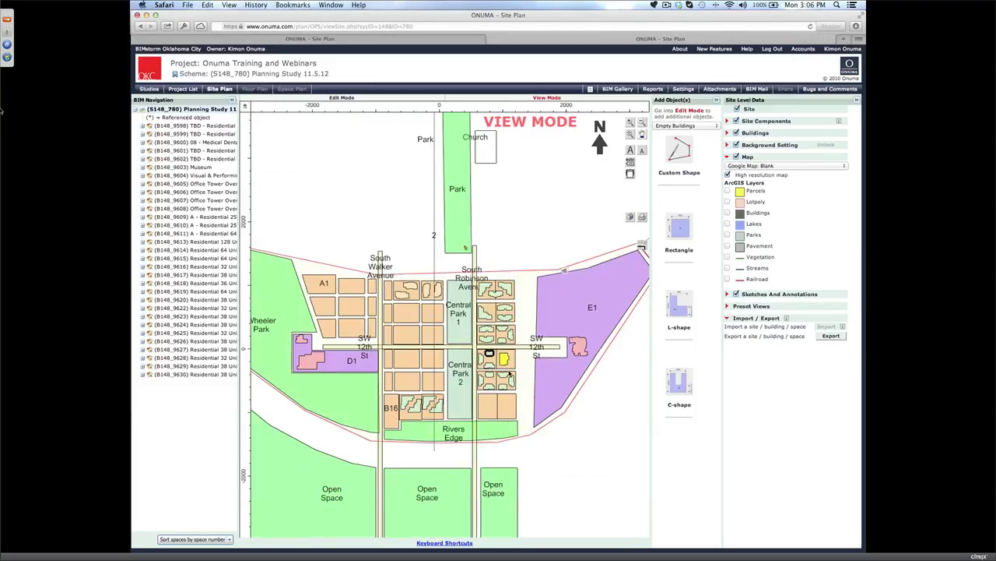
scroll(518, 378, "up", 2)
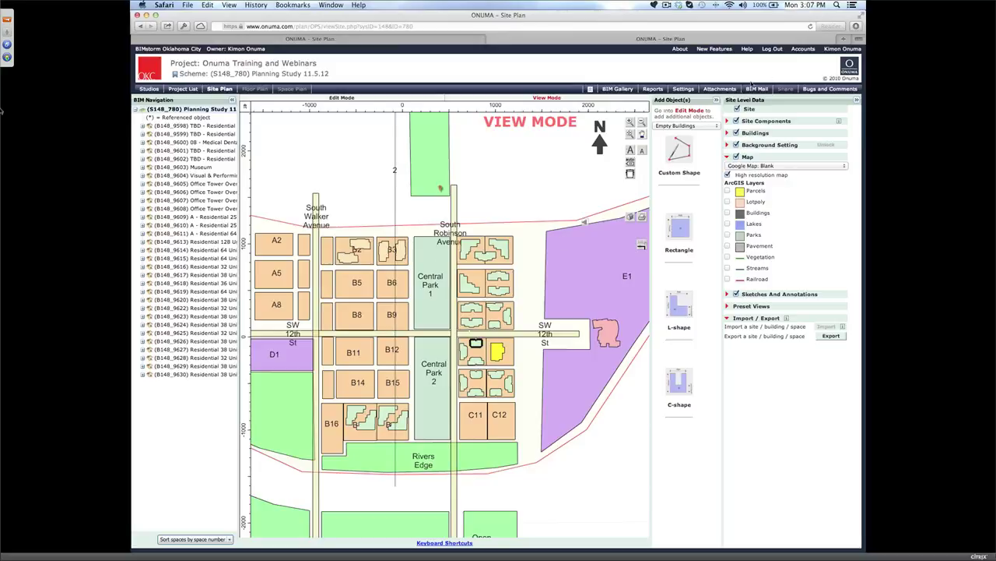
Step: Open the BIM Mail window for Planning Study 11.5.12 to check its availability, and close it
left_click(760, 91)
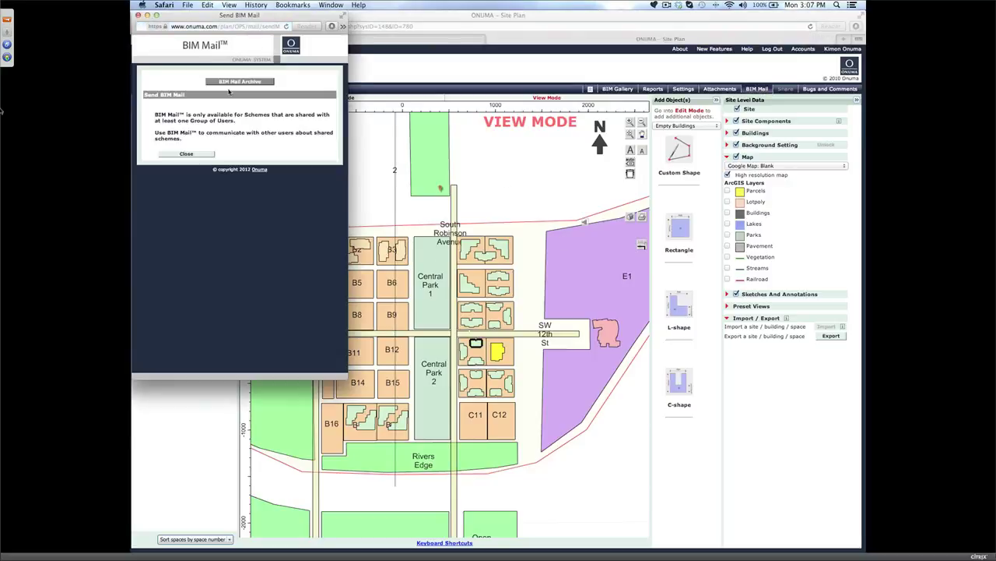
left_click(186, 154)
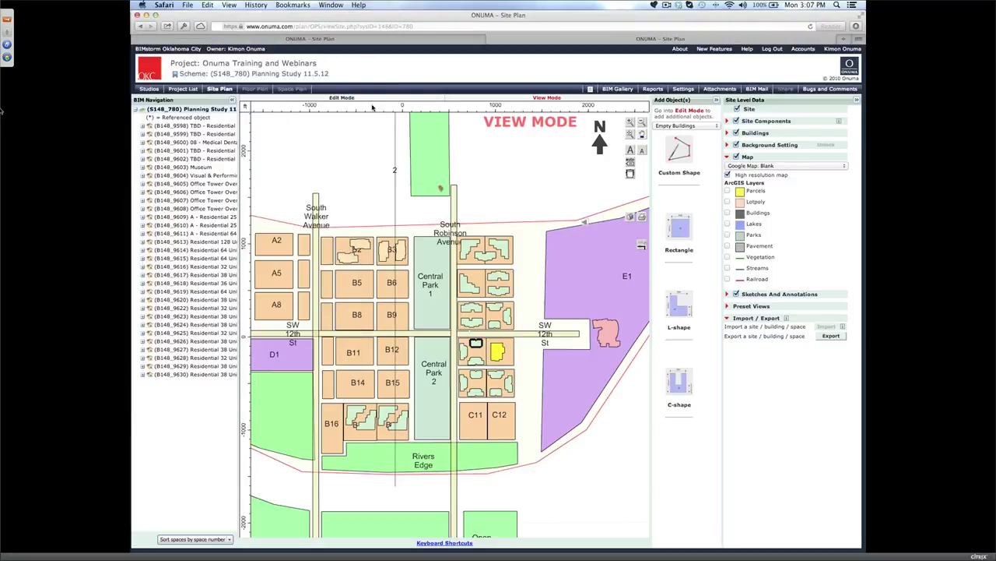
Step: Switch the Planning Study 11.5.12 site plan to Edit Mode and open the scheme's share settings
left_click(344, 98)
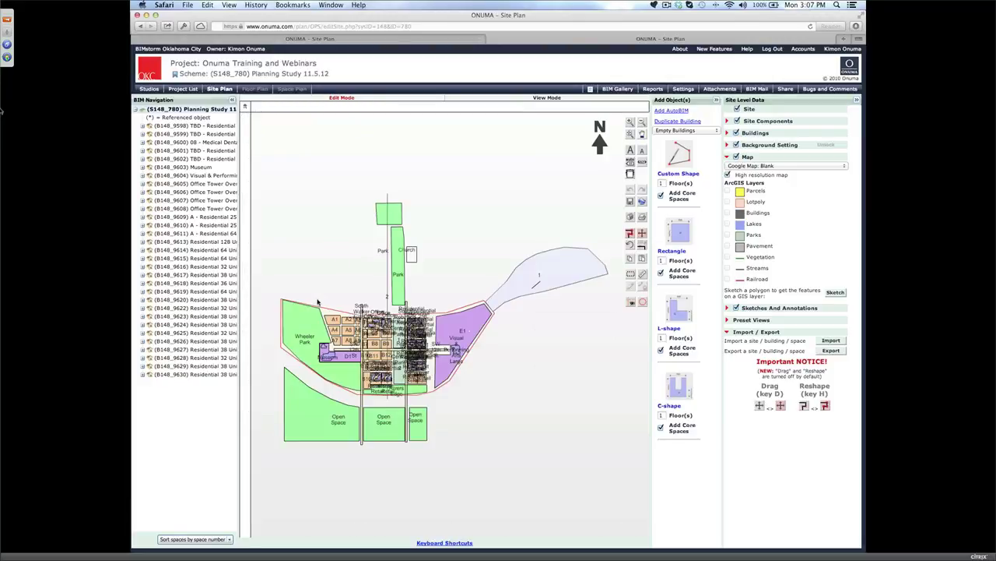
scroll(318, 302, "up", 3)
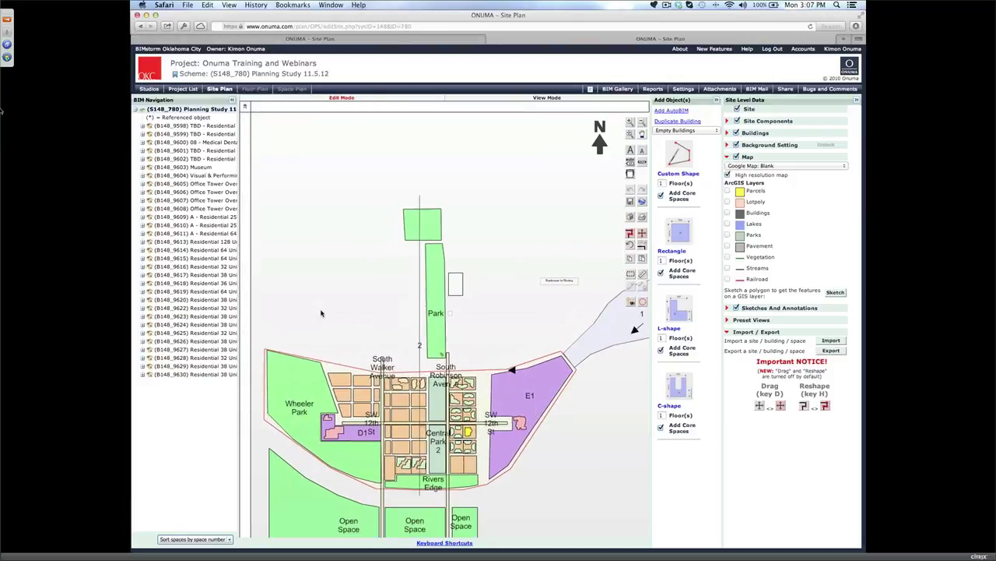
scroll(321, 313, "down", 2)
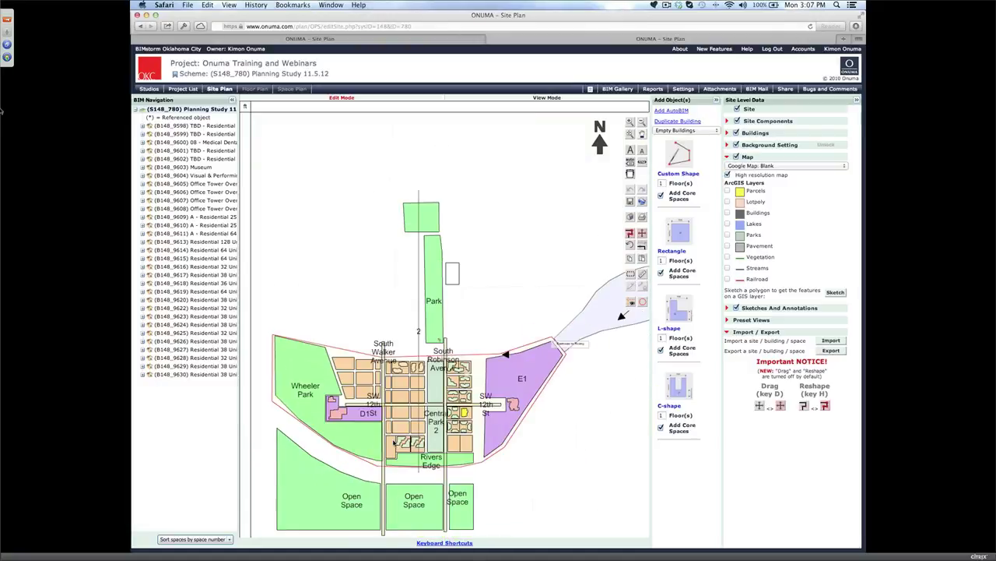
scroll(394, 442, "up", 3)
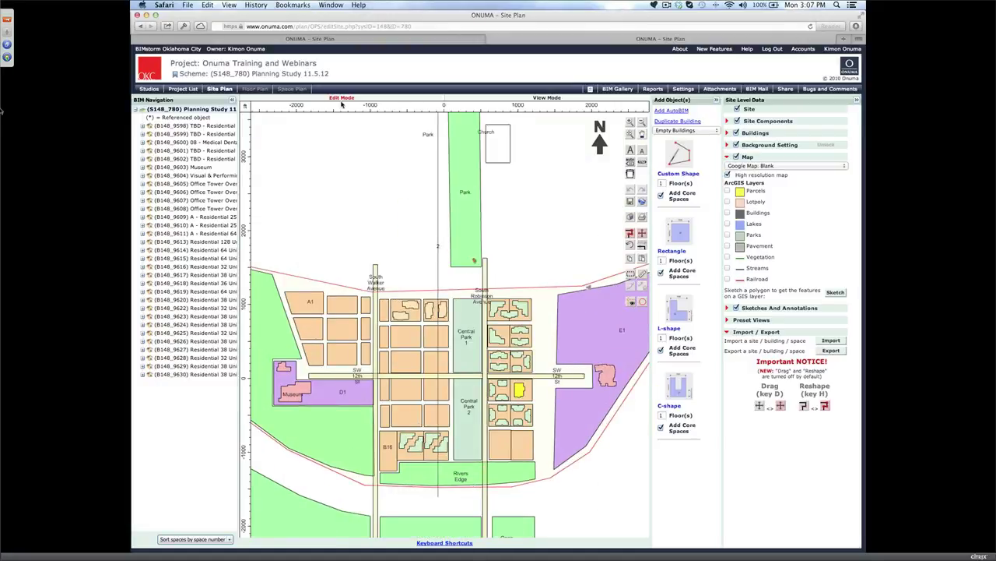
left_click(785, 89)
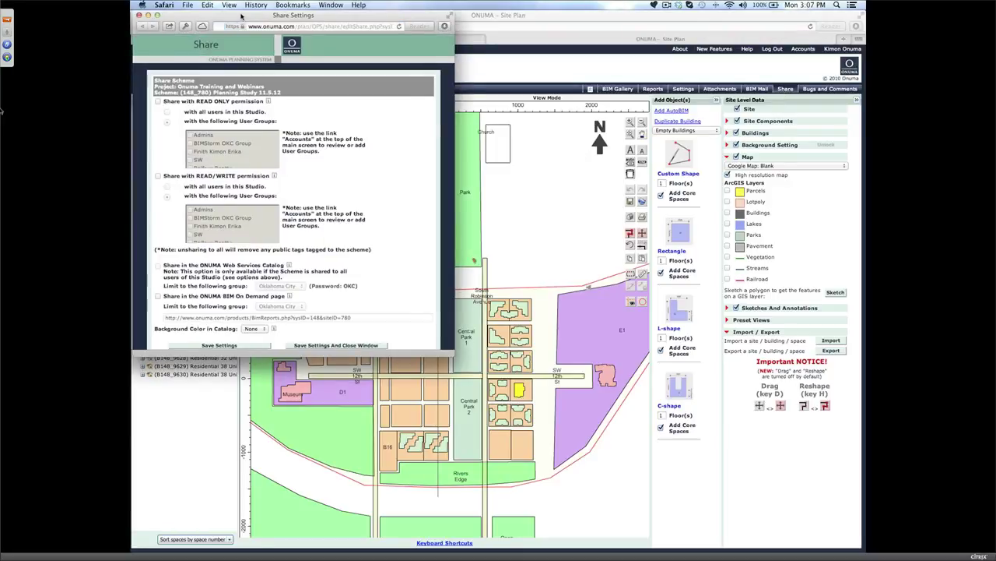
Step: Share the scheme read-only with all studio users and read/write with the user group listed just below BIMStorm OKC Group, saving the settings
left_click_drag(243, 15, 476, 52)
left_click(392, 138)
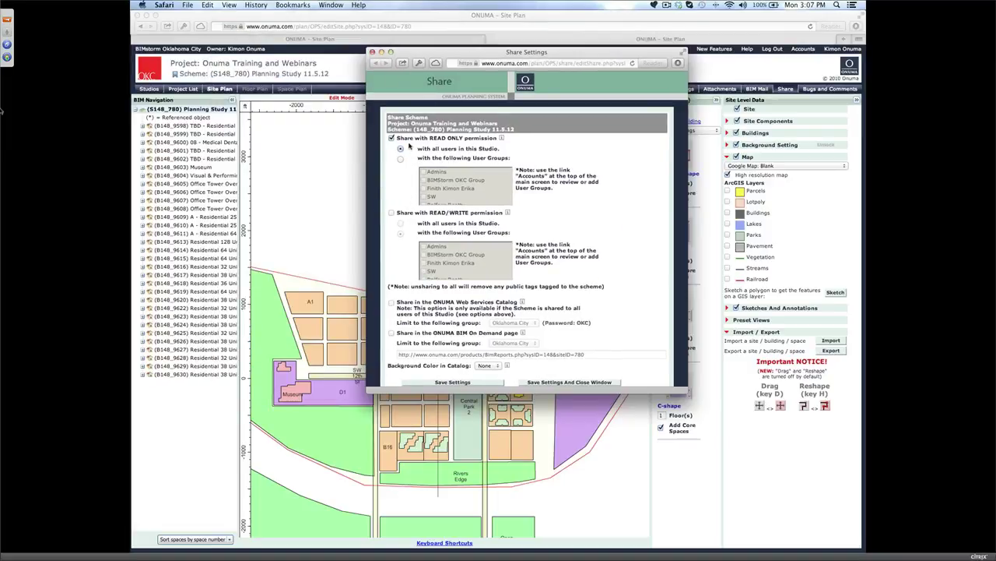
mouse_move(449, 177)
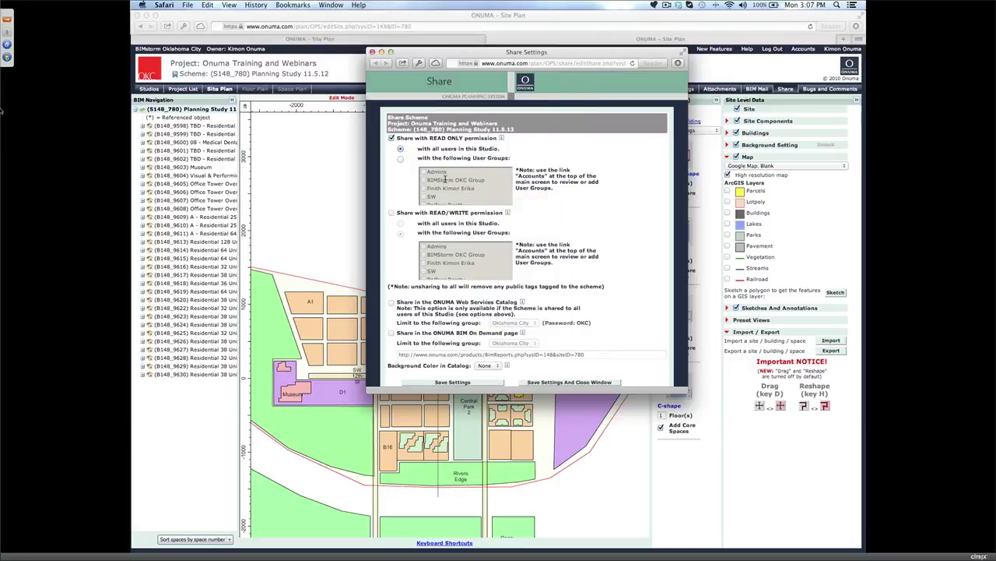
left_click(392, 212)
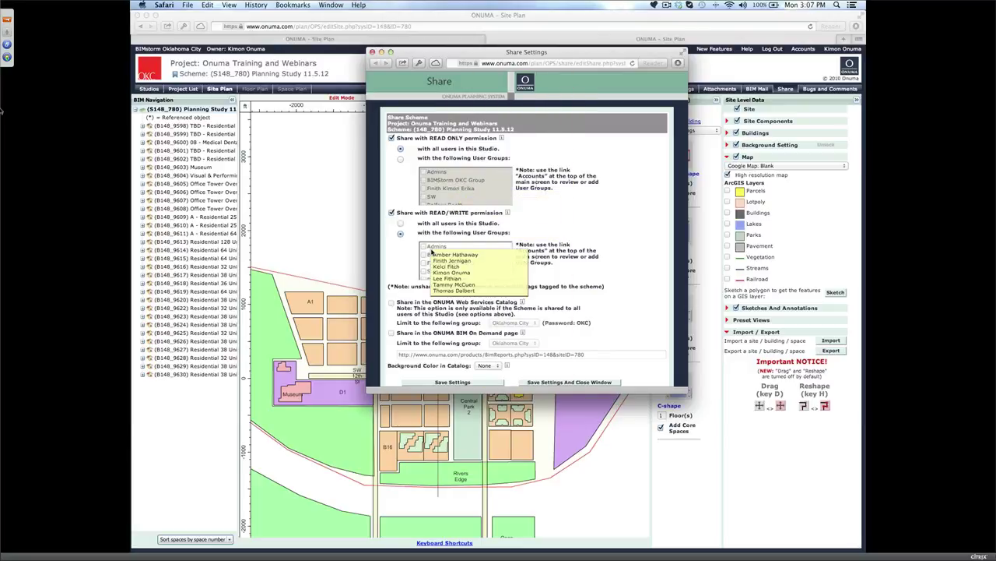
mouse_move(427, 264)
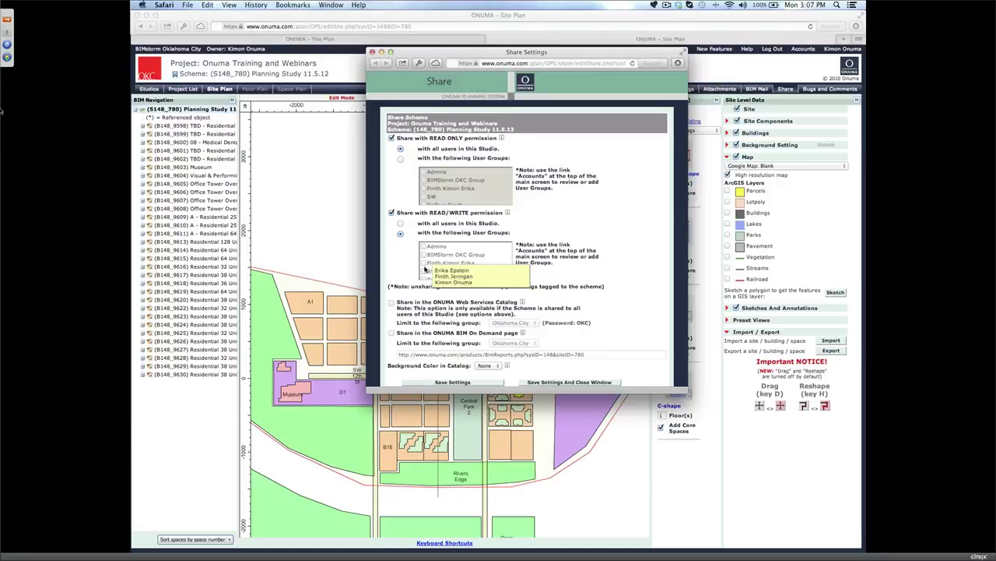
left_click(424, 263)
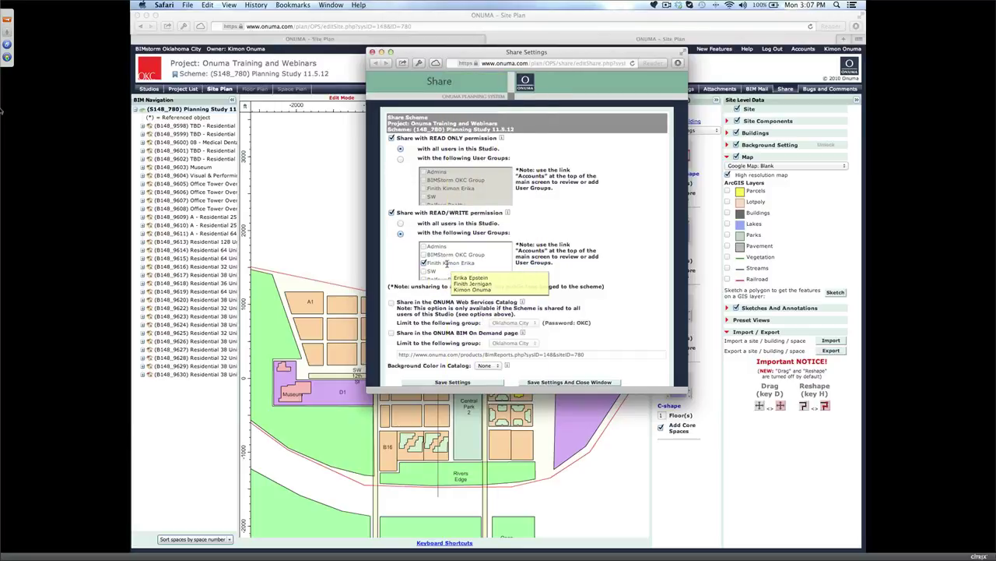
left_click(545, 382)
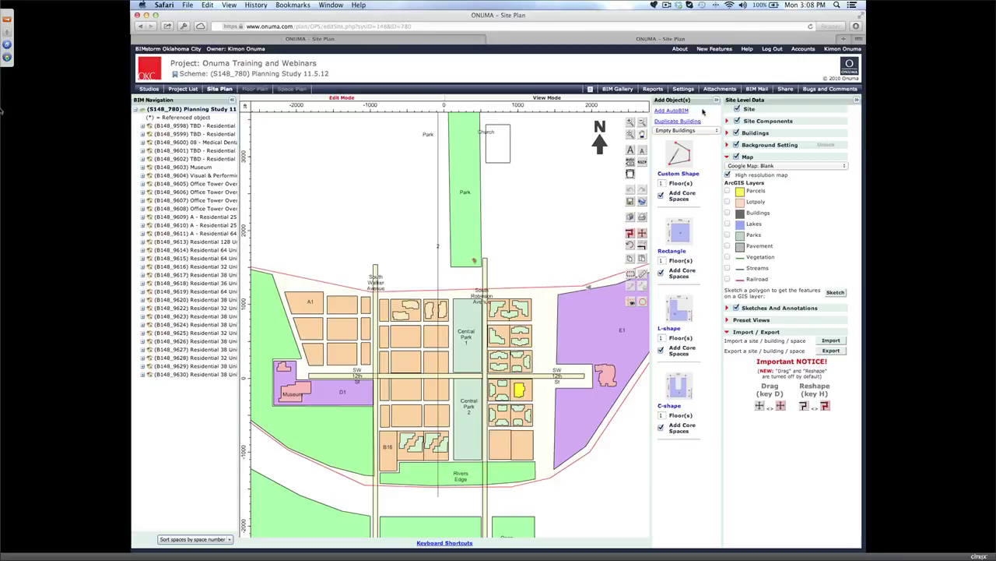
Step: Start a BIM Mail addressed to all users in this studio and the user group listed just below BIMStorm OKC Group
left_click(760, 89)
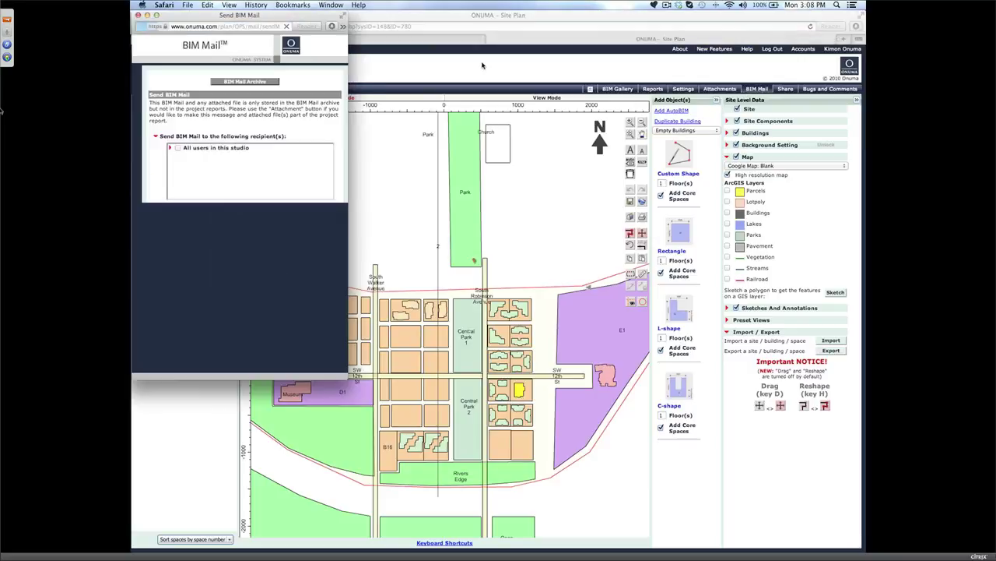
left_click_drag(293, 21, 511, 58)
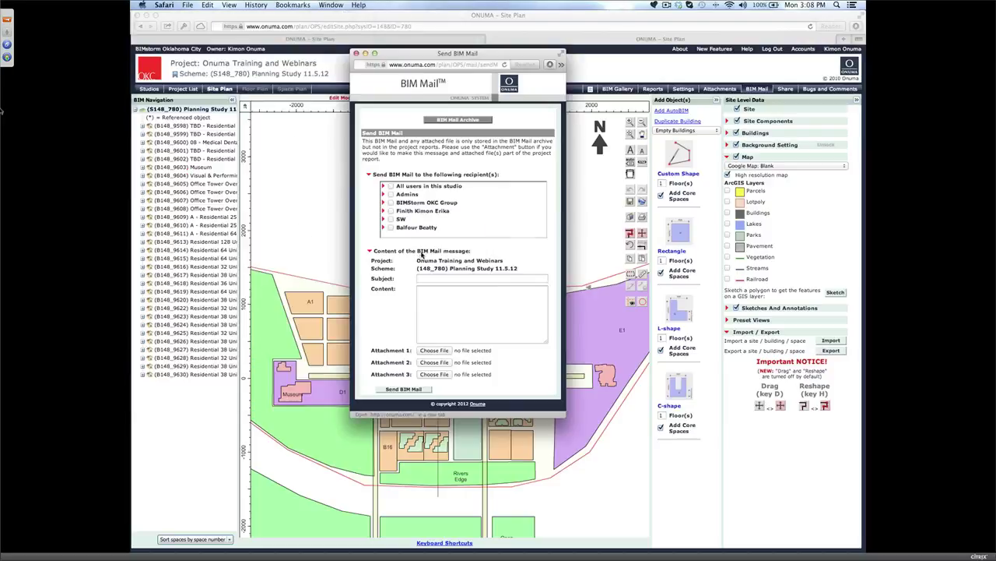
left_click(390, 211)
left_click(391, 186)
Step: Give the BIM Mail the subject "Here is my study A" and the content "New layout of core to shore, what do you think?"
left_click(470, 280)
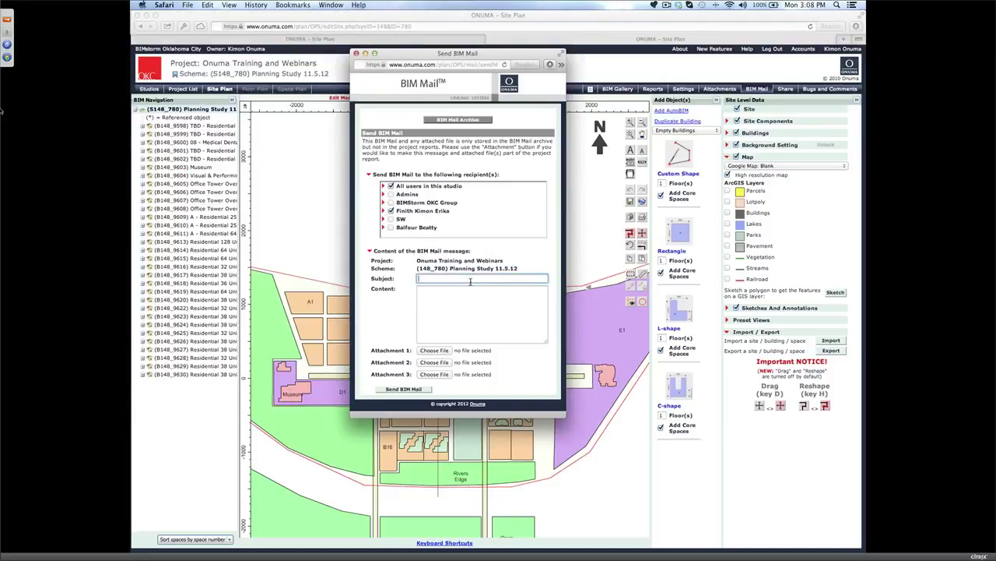
type("Here is my study A")
left_click(479, 303)
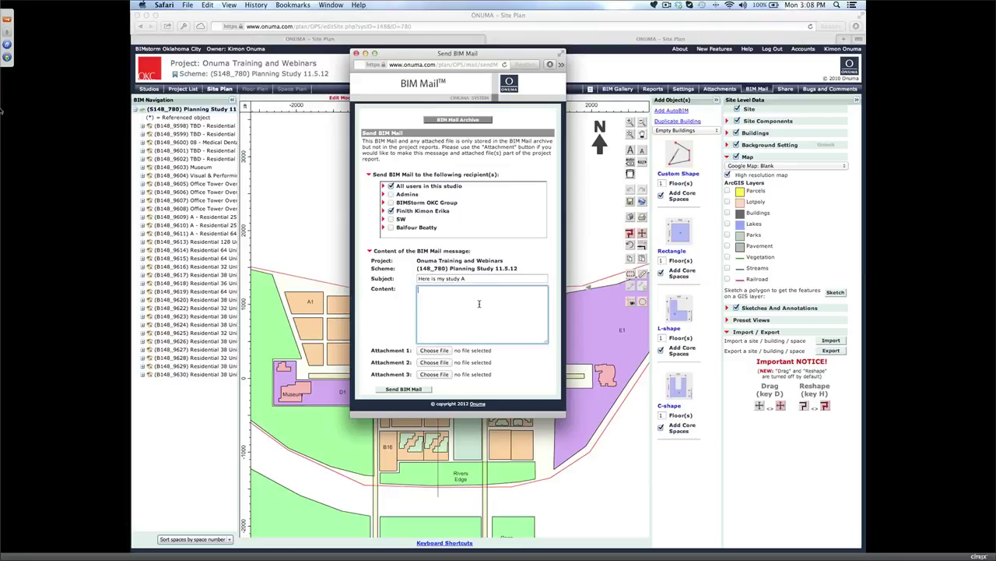
type("New layout of core to shore what do you think?")
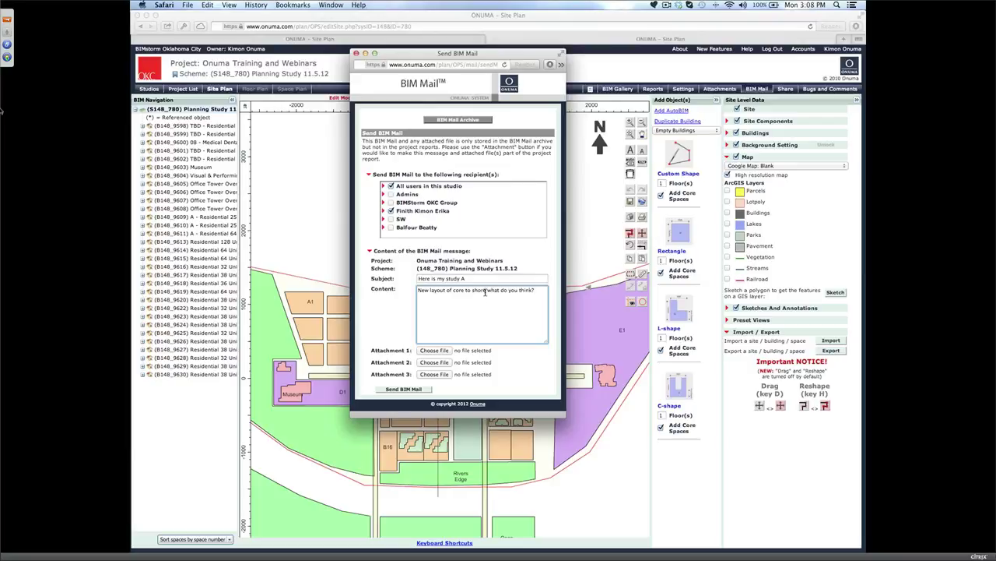
left_click(487, 290)
type(",")
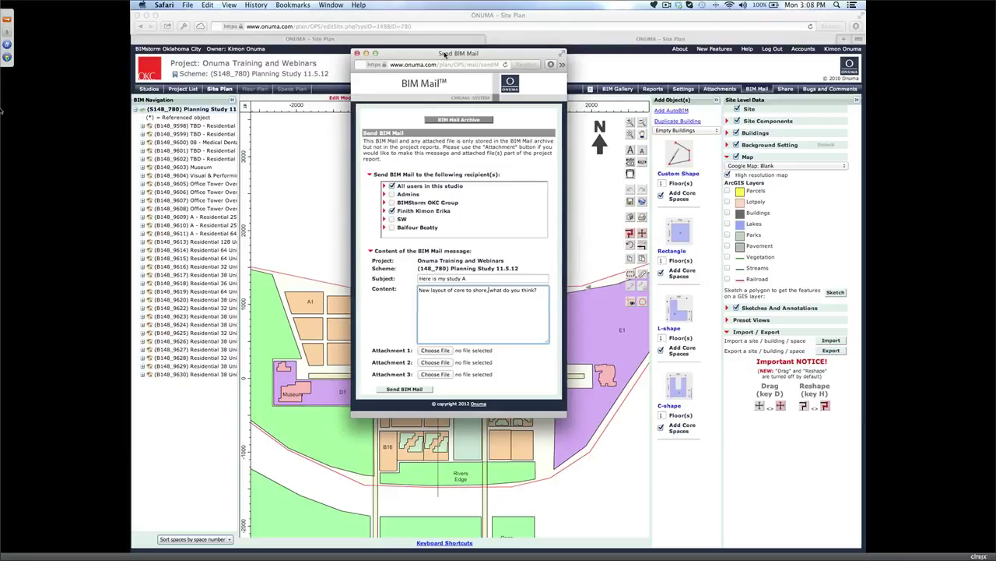
Step: Review the members of the Balfour Beatty recipient group and send the BIM Mail
left_click_drag(444, 54, 676, 117)
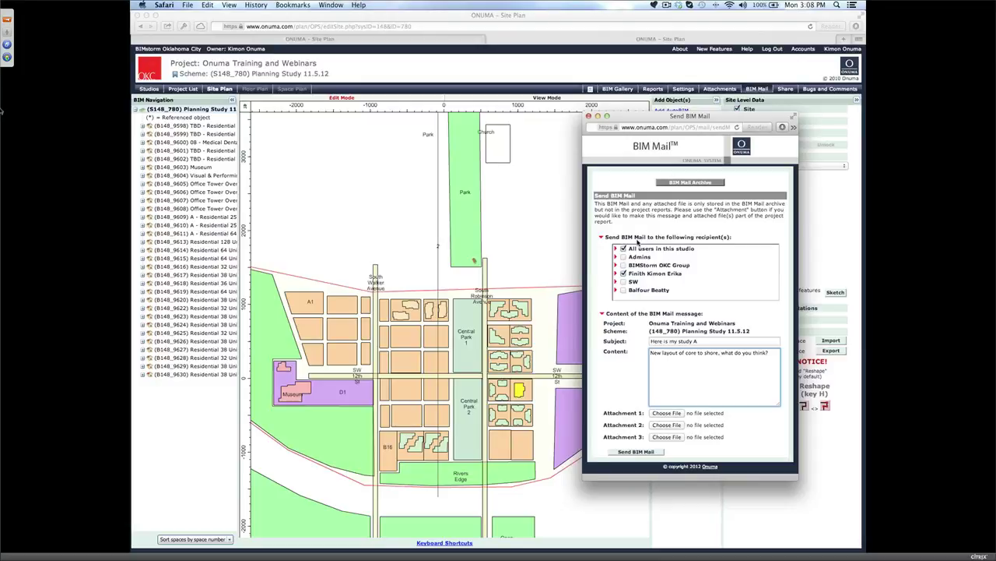
left_click(632, 290)
scroll(637, 288, "down", 3)
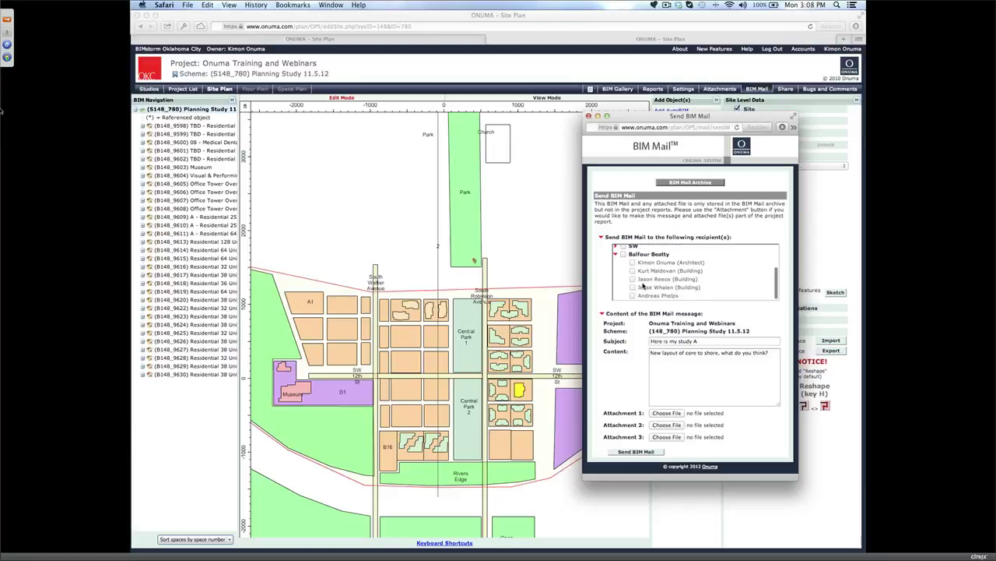
scroll(643, 286, "up", 3)
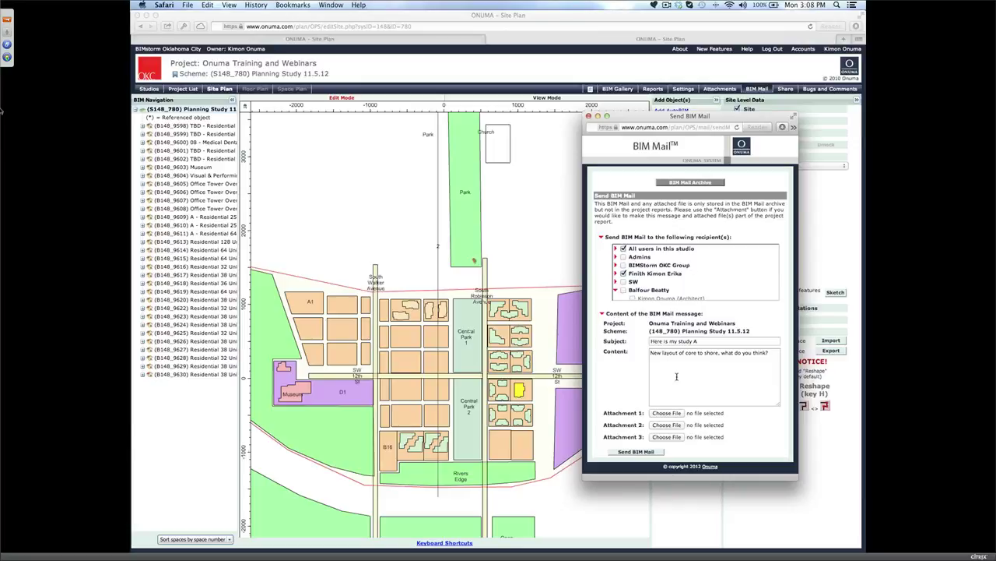
left_click(637, 451)
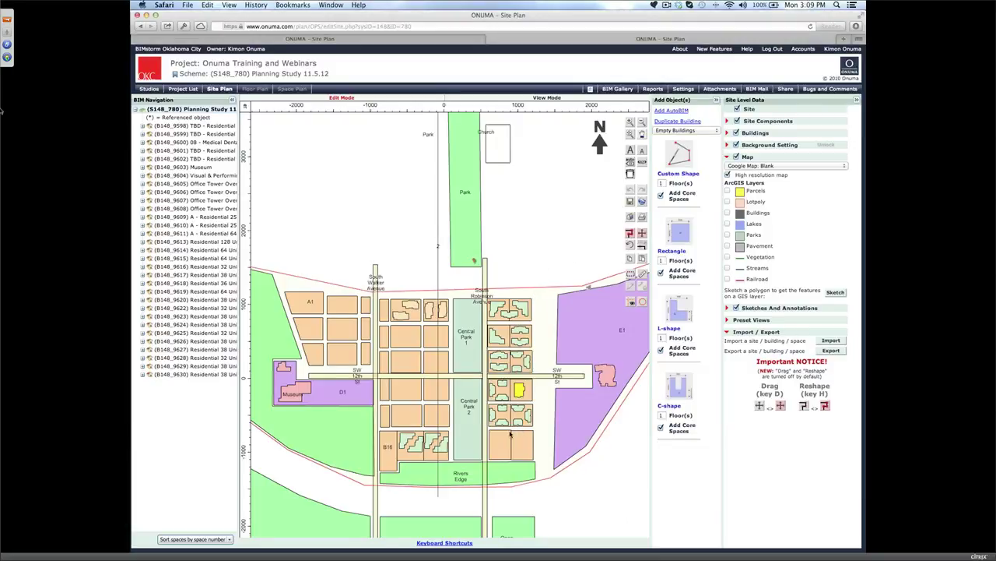
Step: Open the floor plan of the yellow Medical Dental Clinic building on the lot east of C7 through its building settings
scroll(510, 434, "up", 5)
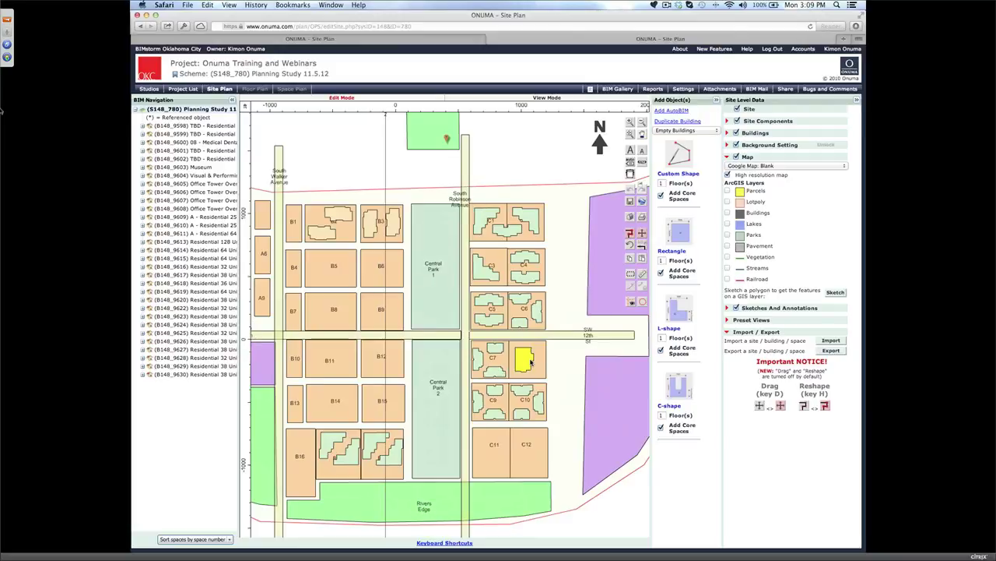
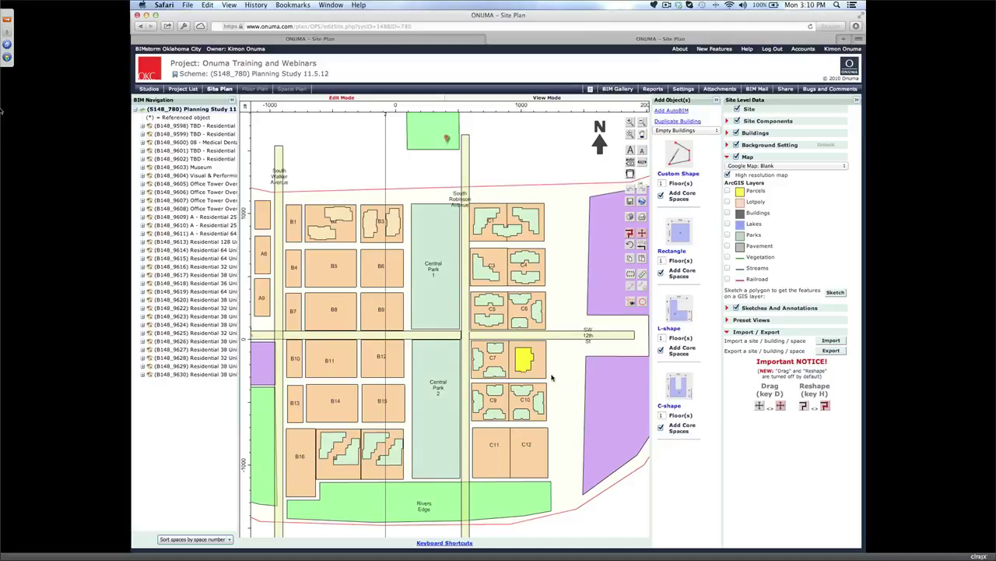
scroll(551, 378, "up", 5)
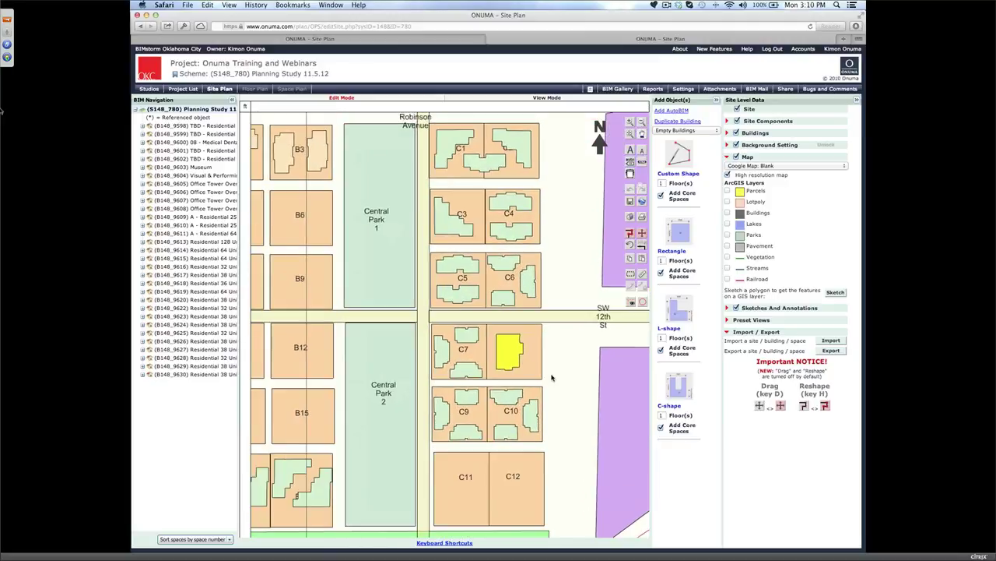
scroll(498, 372, "up", 2)
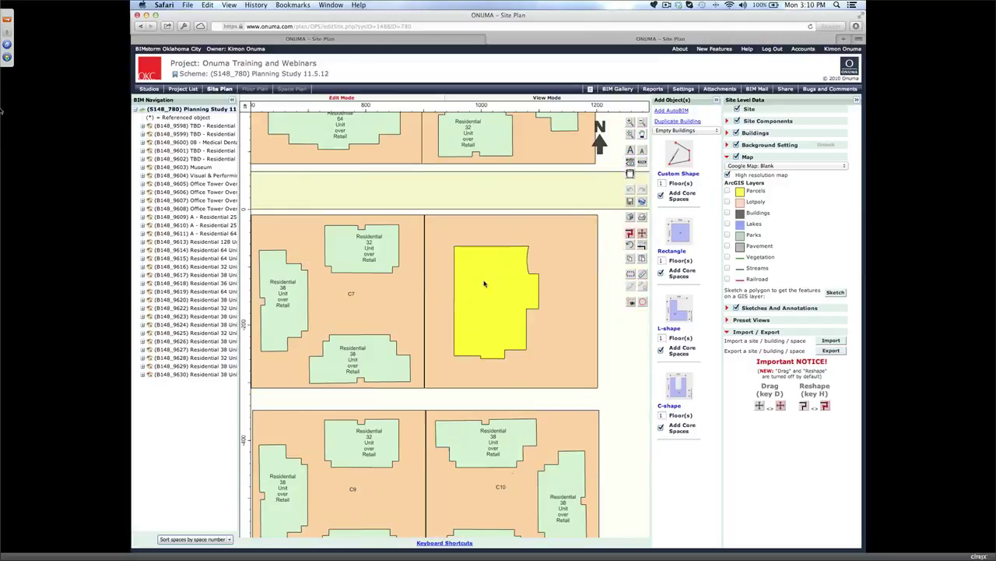
left_click(487, 284)
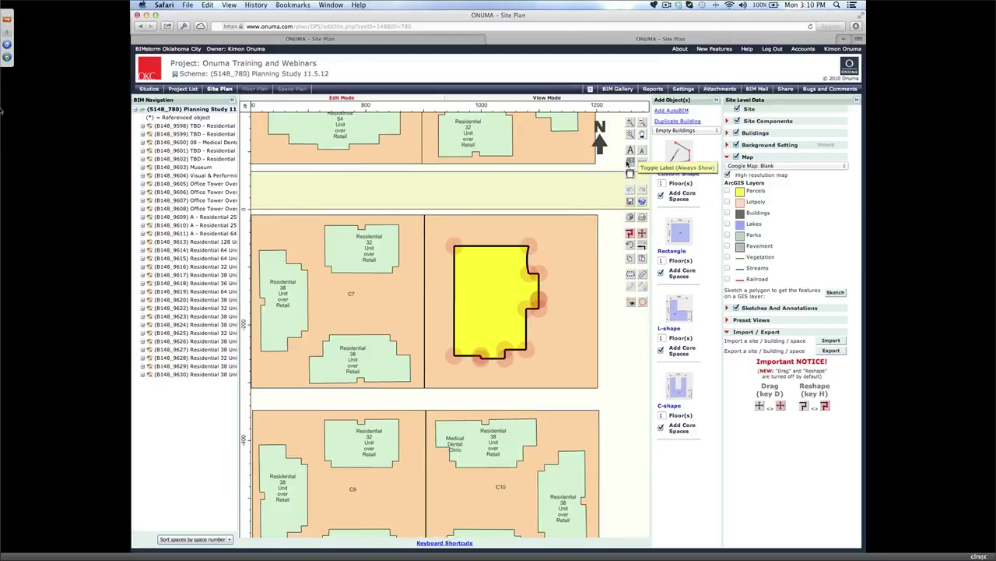
double_click(472, 299)
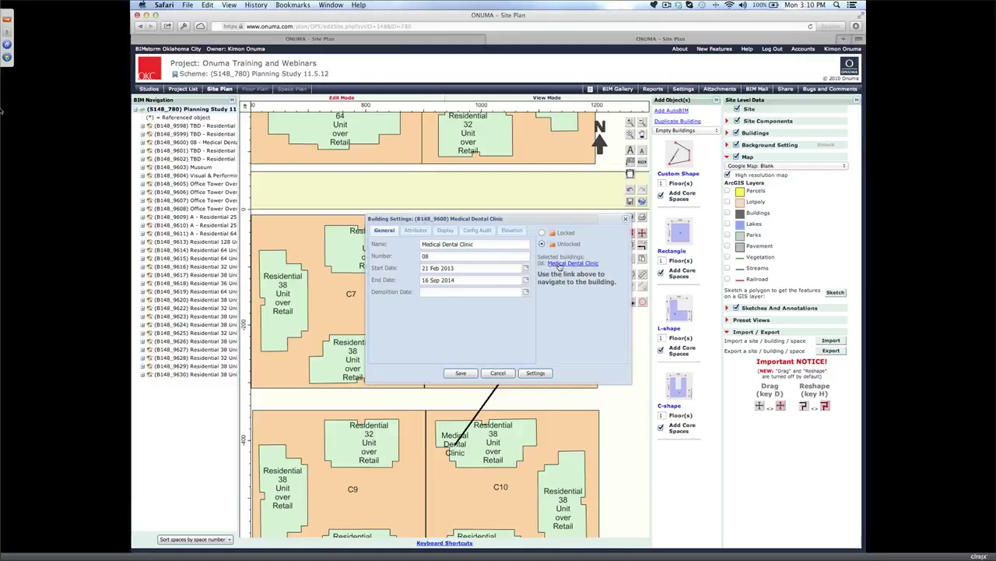
left_click(559, 267)
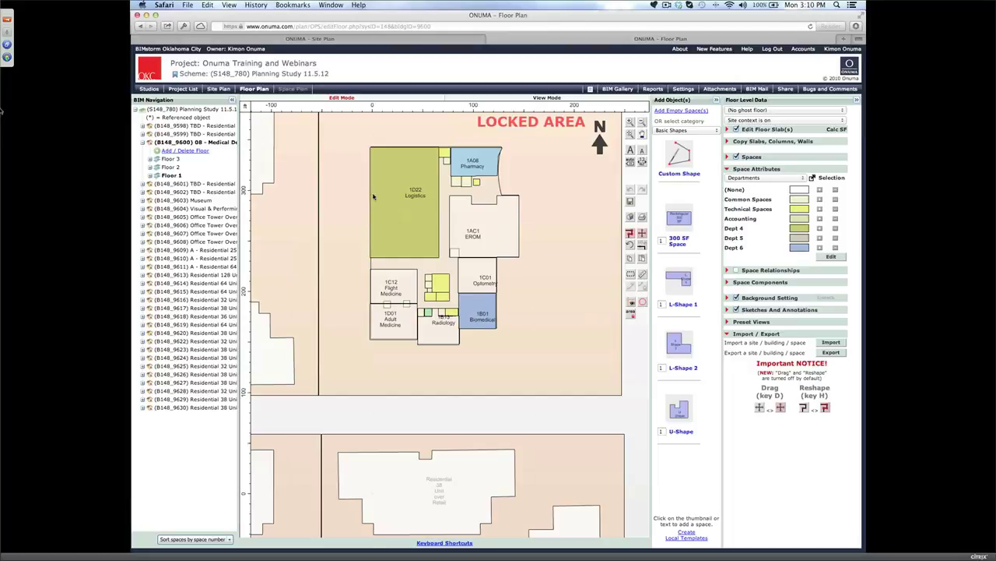
Step: Select the 1D22 Logistics space on Floor 1, examine the building in the 3D view, and close that view
scroll(359, 177, "up", 1)
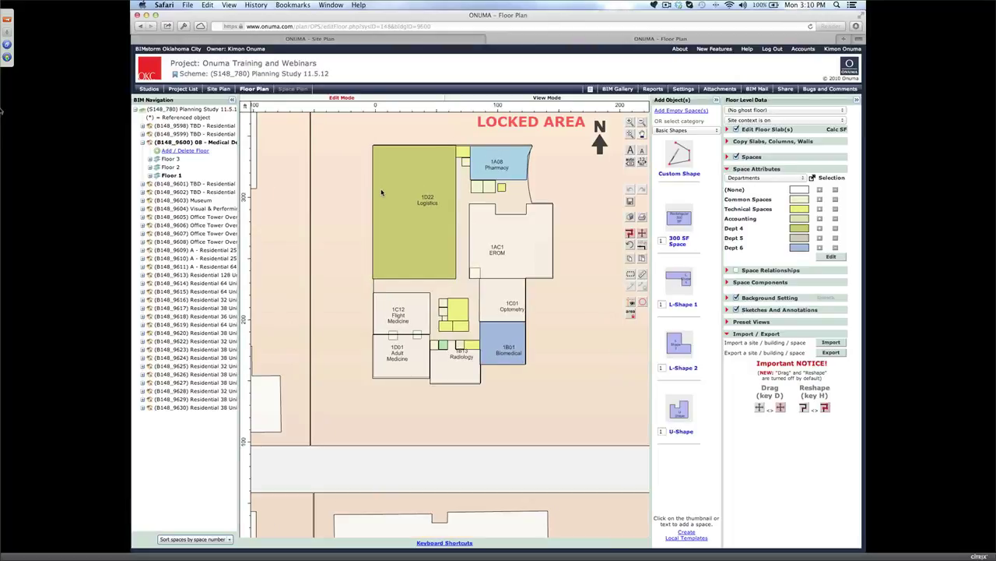
scroll(399, 196, "up", 1)
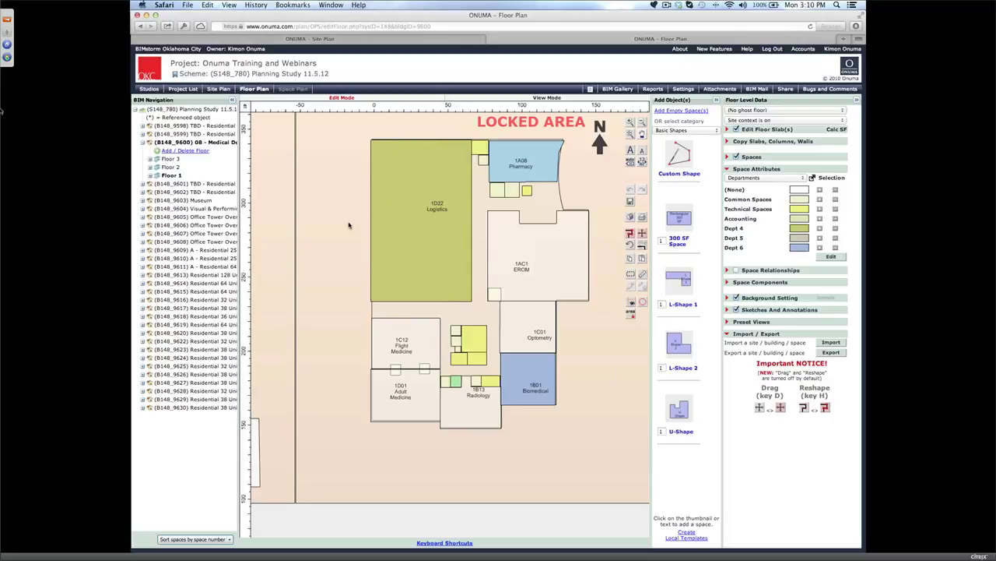
left_click(453, 219)
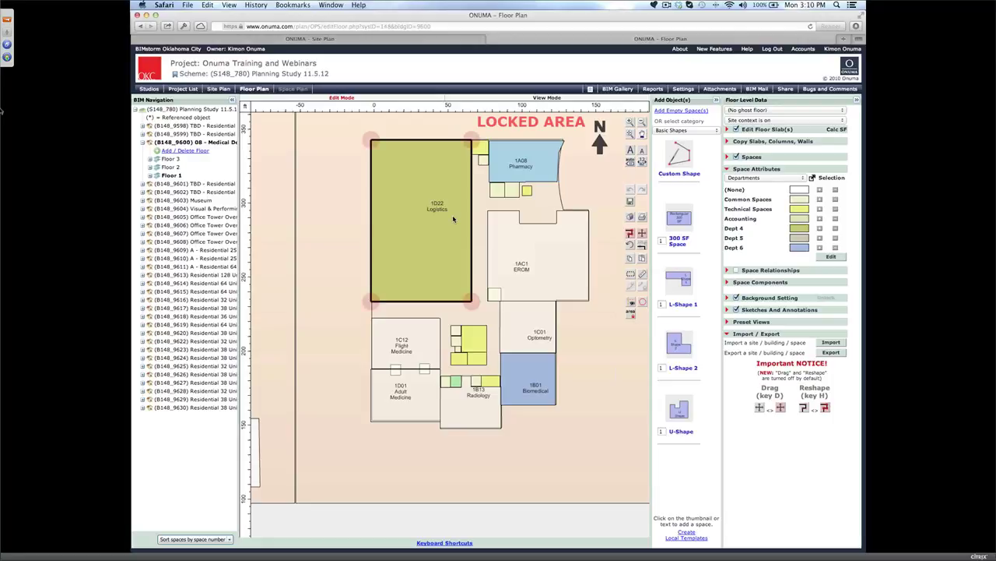
left_click(631, 218)
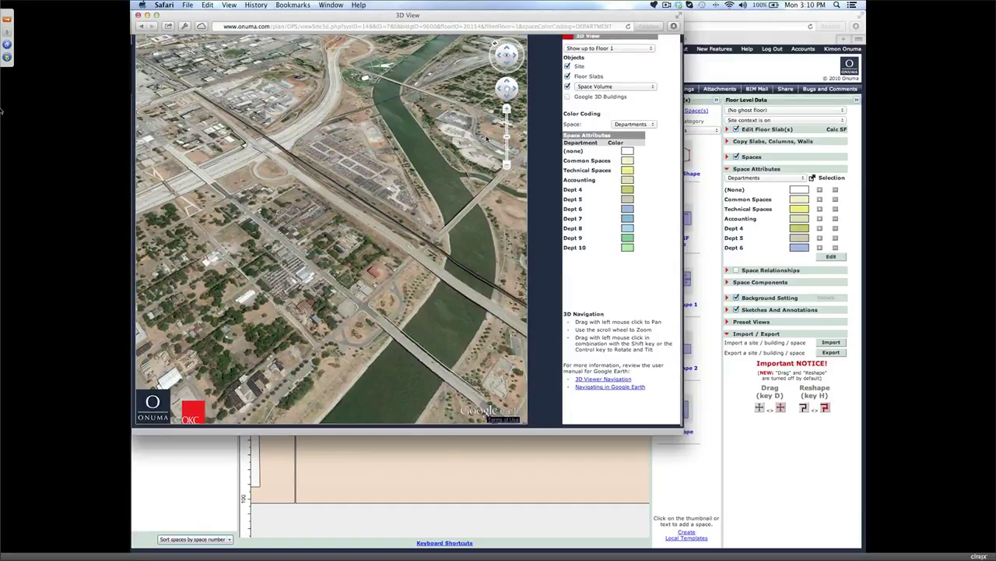
scroll(302, 168, "up", 2)
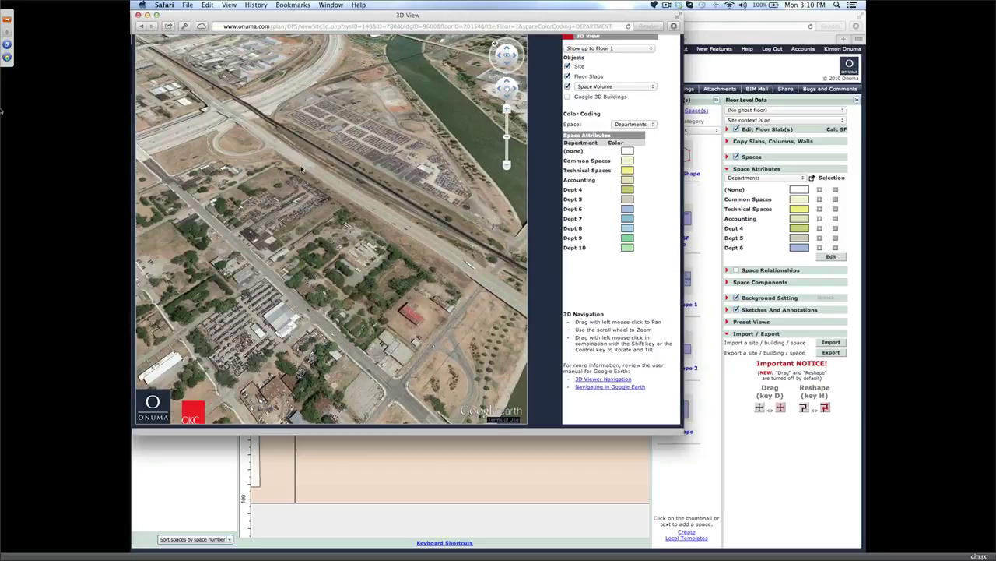
left_click(527, 463)
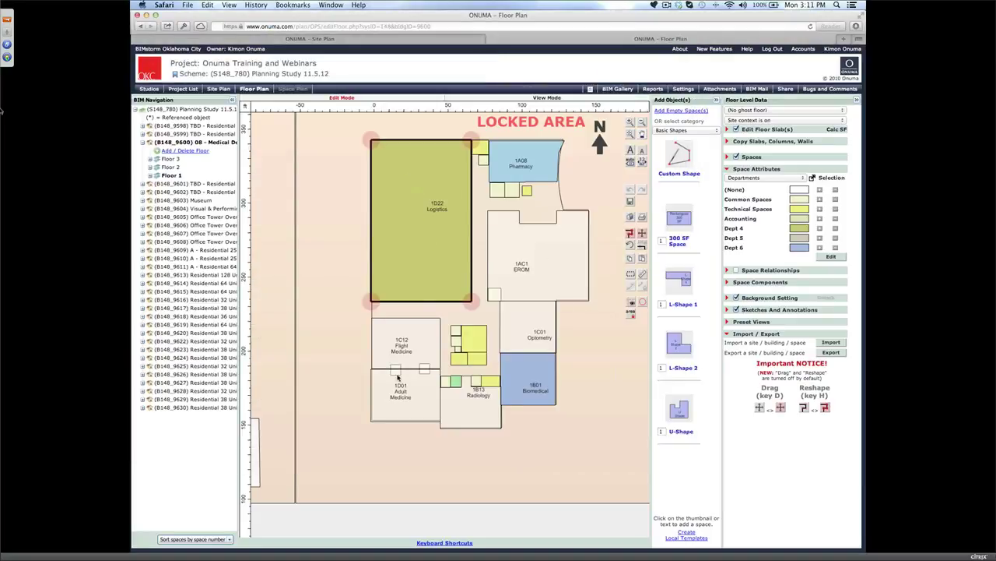
Step: Inspect the general settings of the 1C12 Flight Medicine space and close them without saving
scroll(393, 402, "up", 3)
scroll(392, 401, "up", 3)
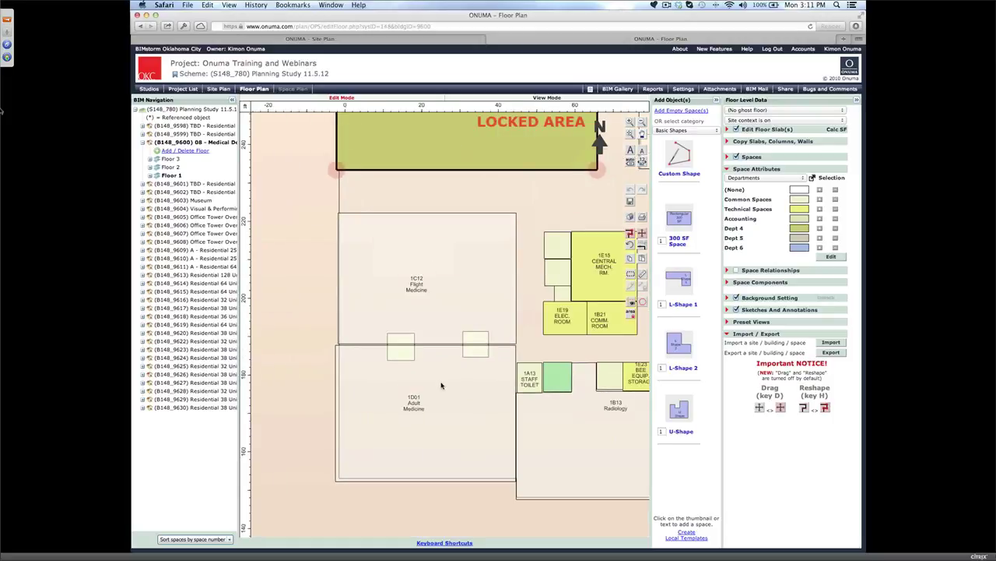
double_click(383, 269)
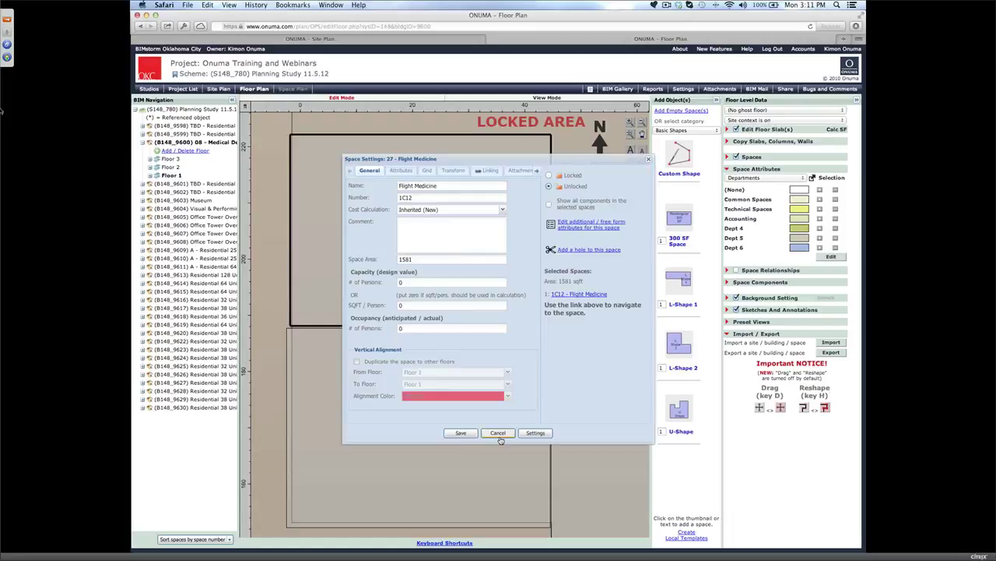
left_click(501, 441)
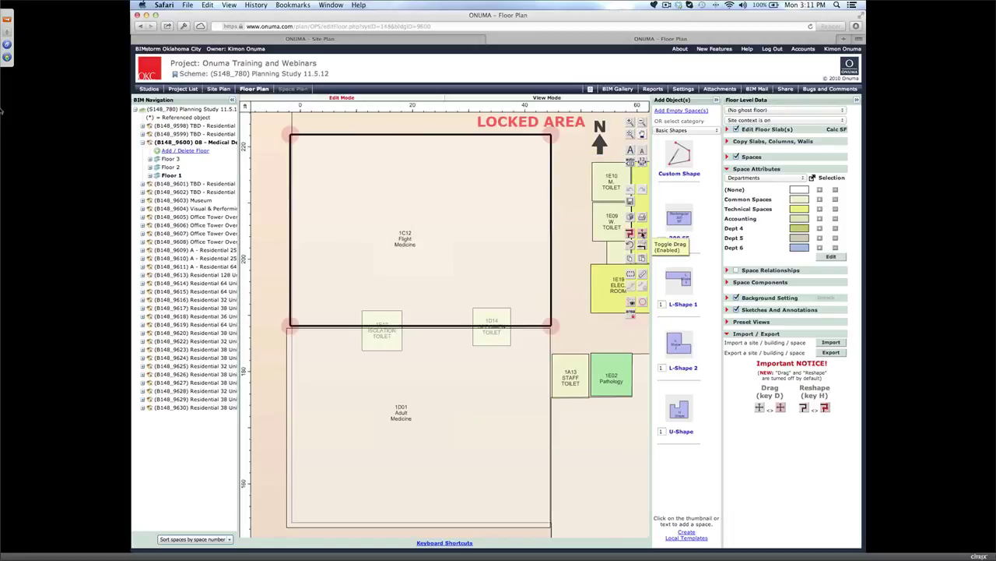
Step: Move the 1C12 Flight Medicine space slightly west so its outer edge lines up closer with the Adult Medicine space below it
left_click_drag(454, 241, 474, 283)
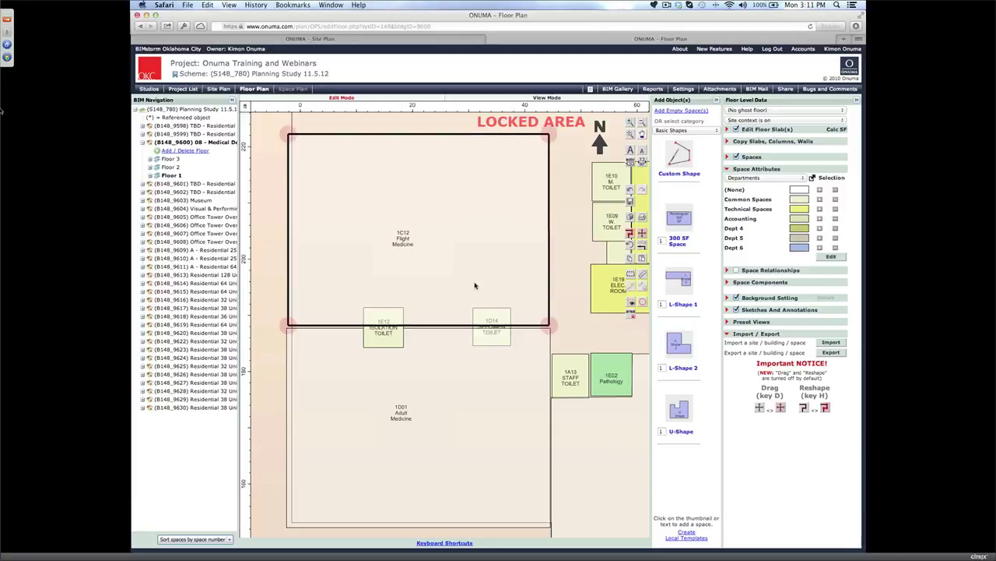
scroll(473, 288, "up", 5)
scroll(467, 294, "down", 6)
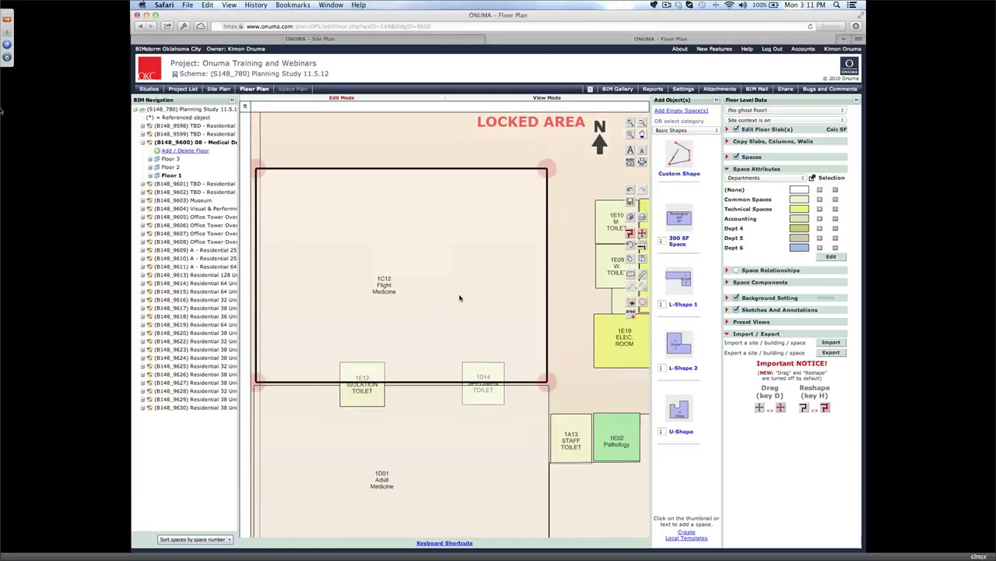
scroll(436, 260, "down", 1)
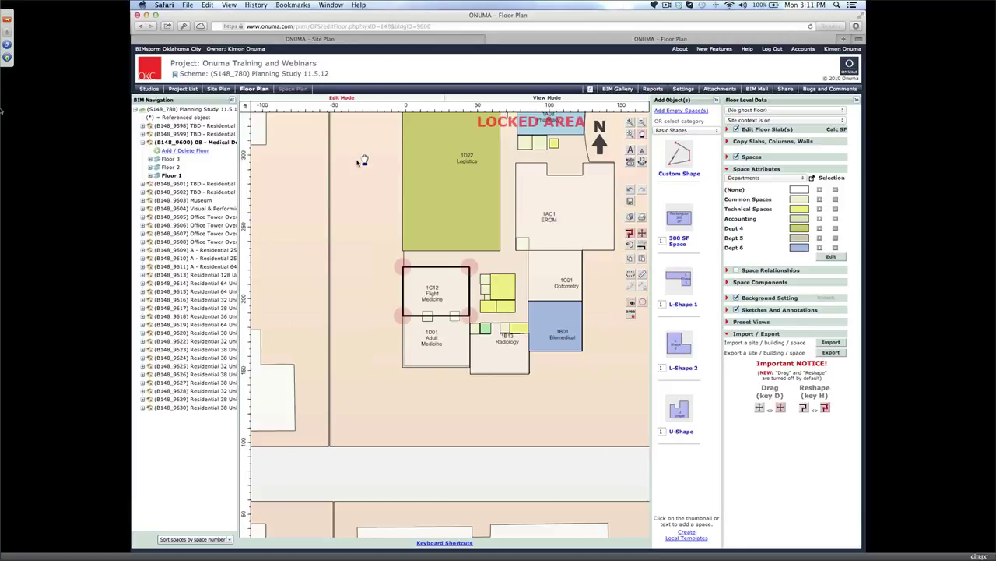
Step: Return to the Planning Study 11.5.12 site plan and bring the blocks around the yellow clinic building into view
left_click_drag(360, 160, 344, 193)
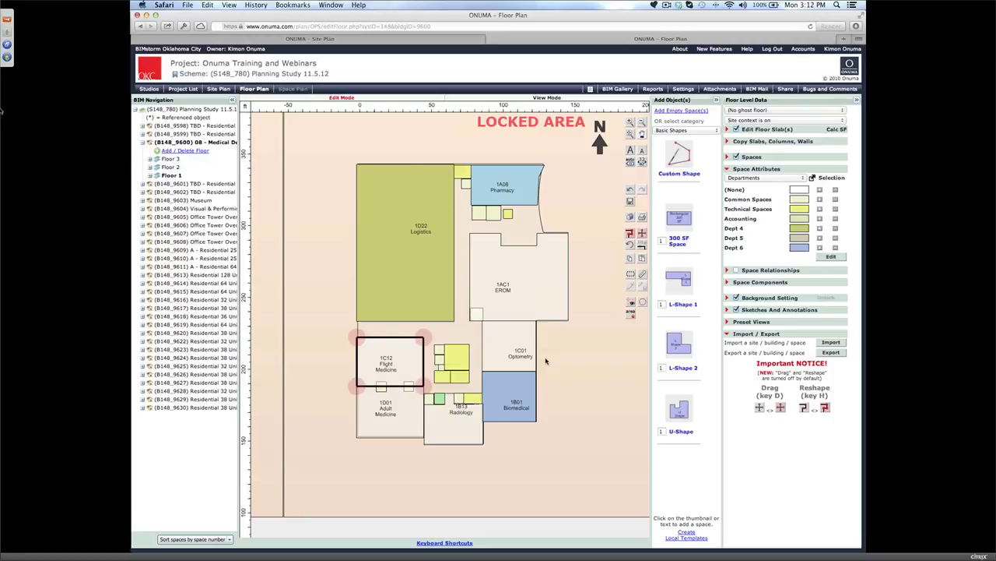
left_click(169, 109)
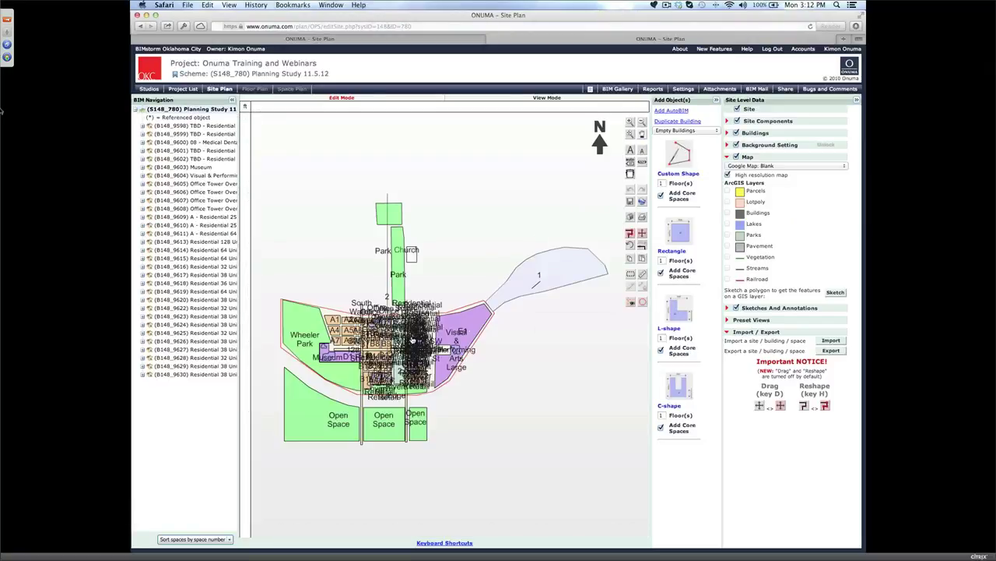
scroll(421, 360, "up", 5)
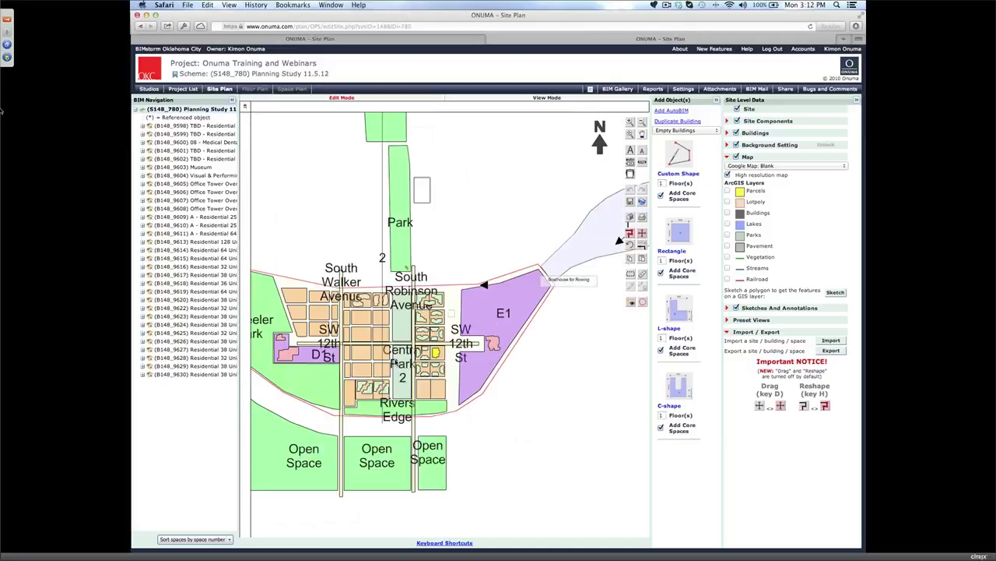
scroll(460, 339, "up", 2)
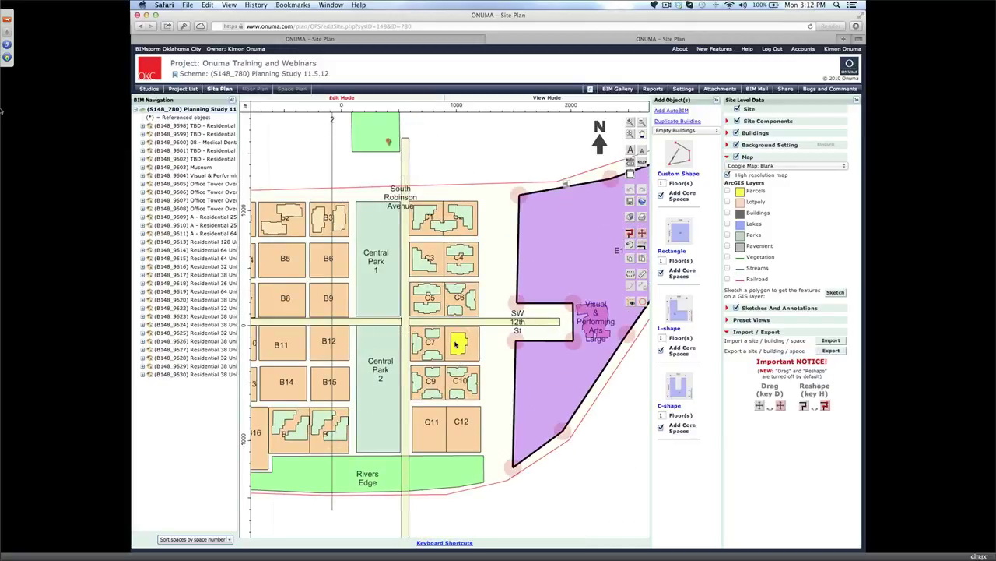
scroll(459, 342, "up", 3)
Step: Choose to add shared buildings from the Balfour Beatty BIMStorm OKC project's BBC 08 Clinic A scheme
left_click(685, 130)
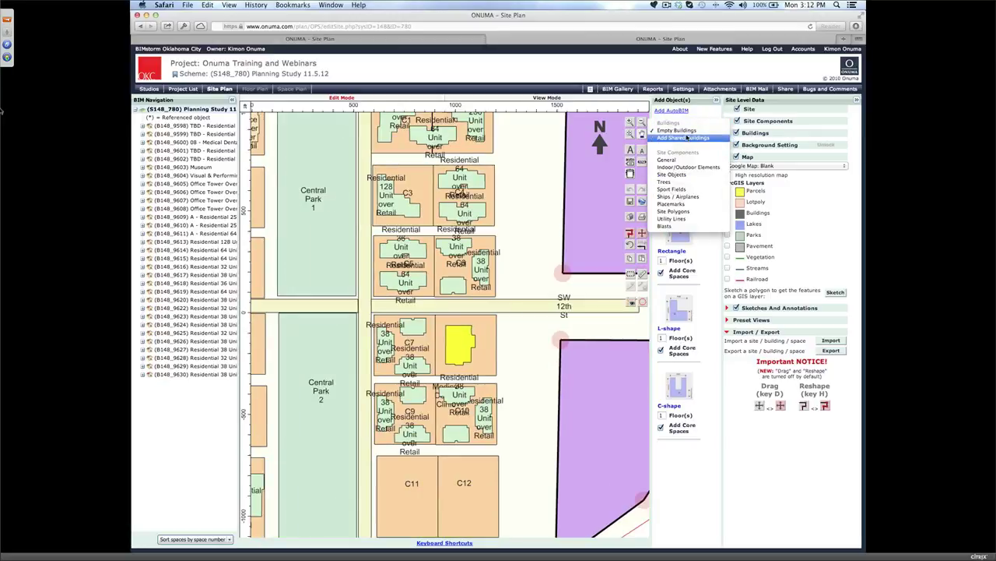
left_click(684, 137)
left_click(682, 130)
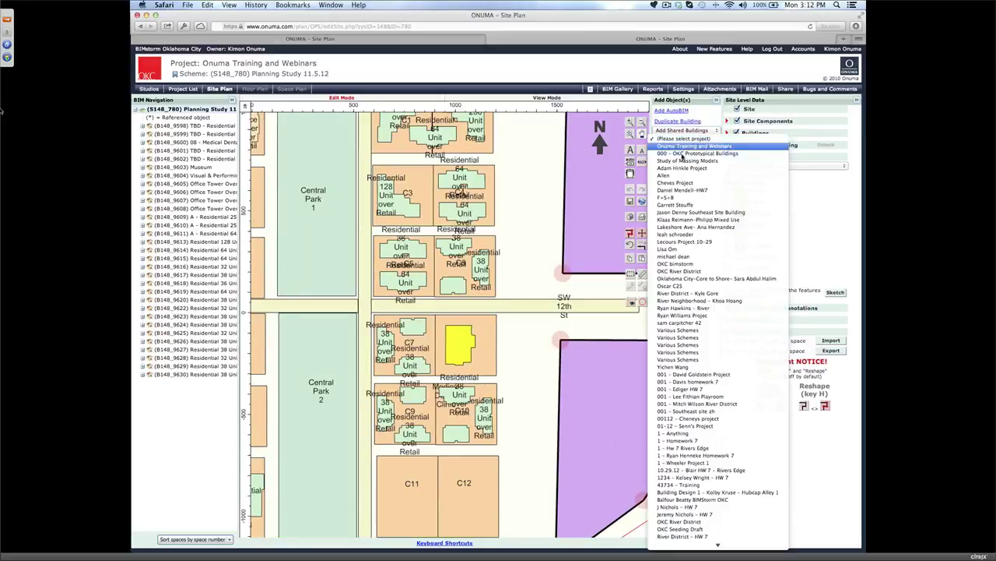
scroll(705, 332, "down", 3)
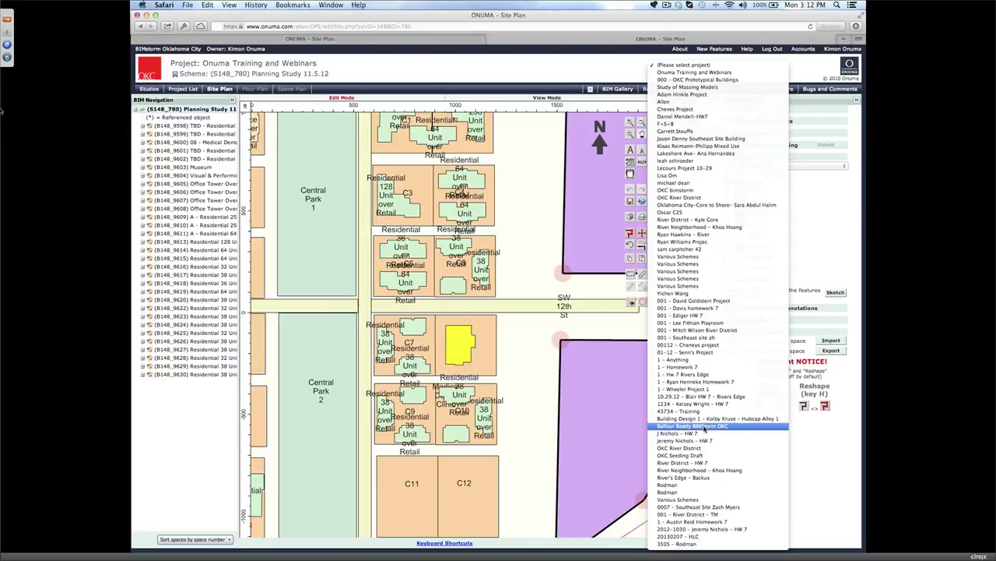
left_click(705, 427)
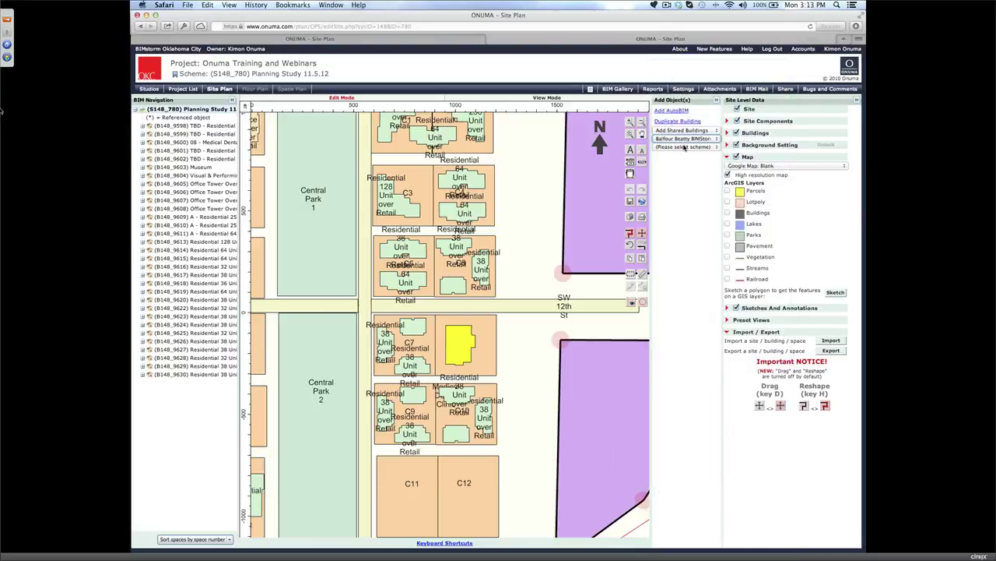
left_click(685, 140)
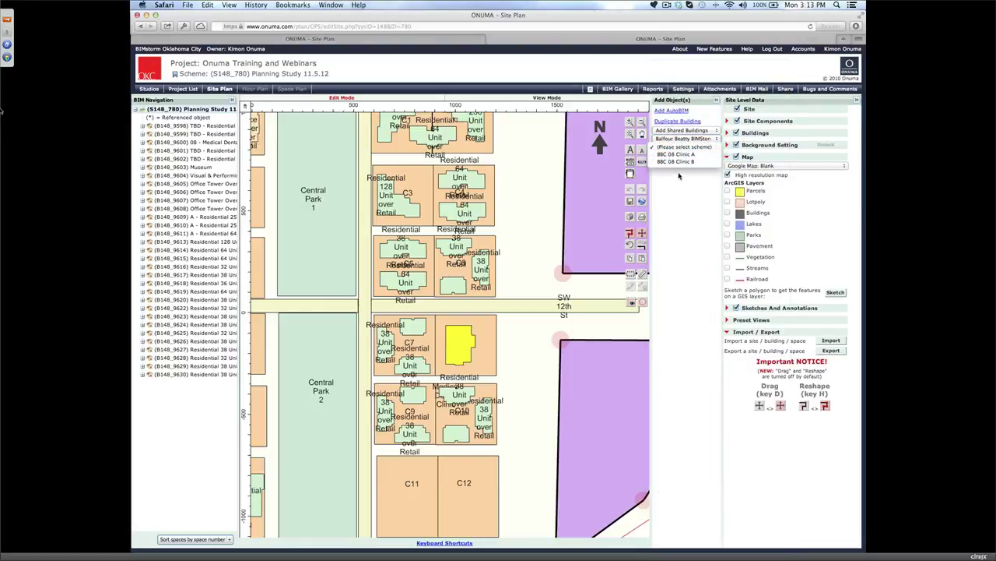
left_click(678, 155)
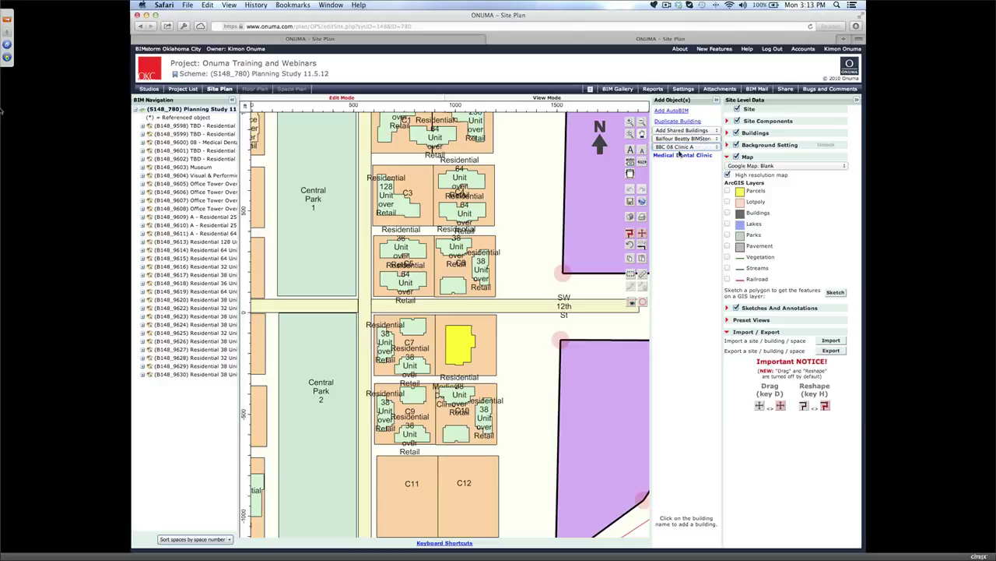
Step: Add the Clinic A scheme's Medical Dental Clinic at the screen centre and place it just east of the yellow building's lot
left_click(680, 148)
left_click(678, 157)
left_click(681, 147)
left_click(677, 155)
left_click(675, 156)
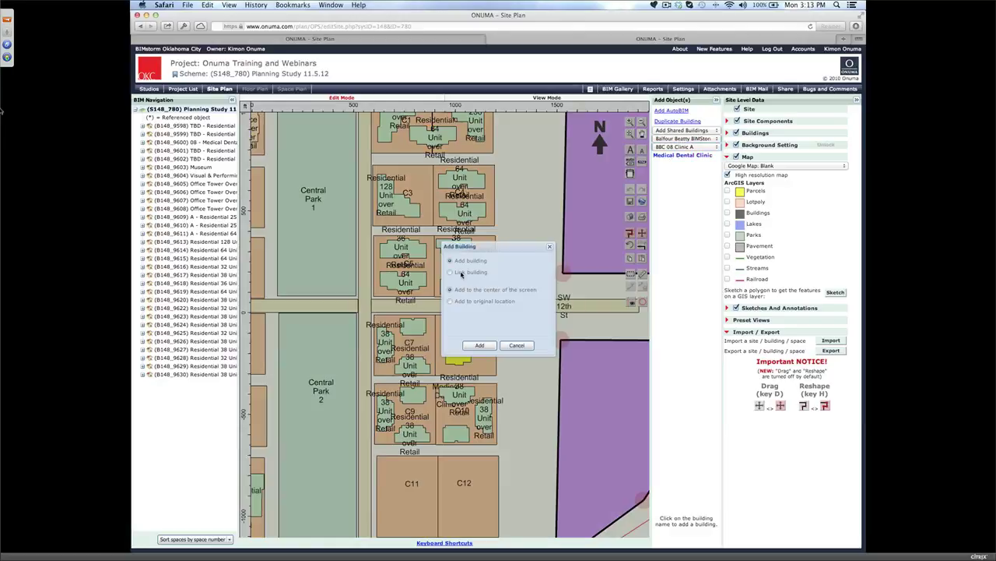
left_click(480, 345)
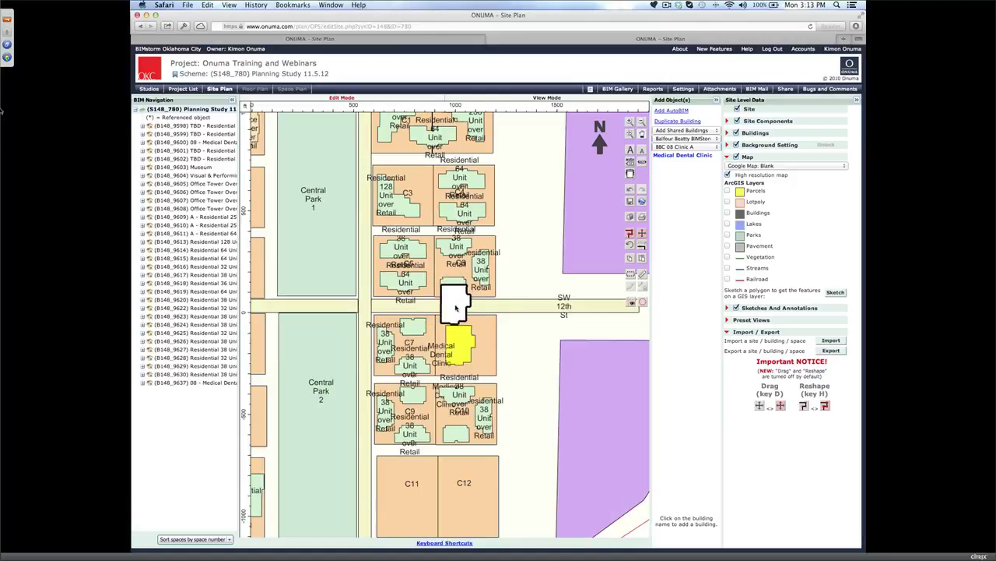
left_click_drag(463, 330, 520, 343)
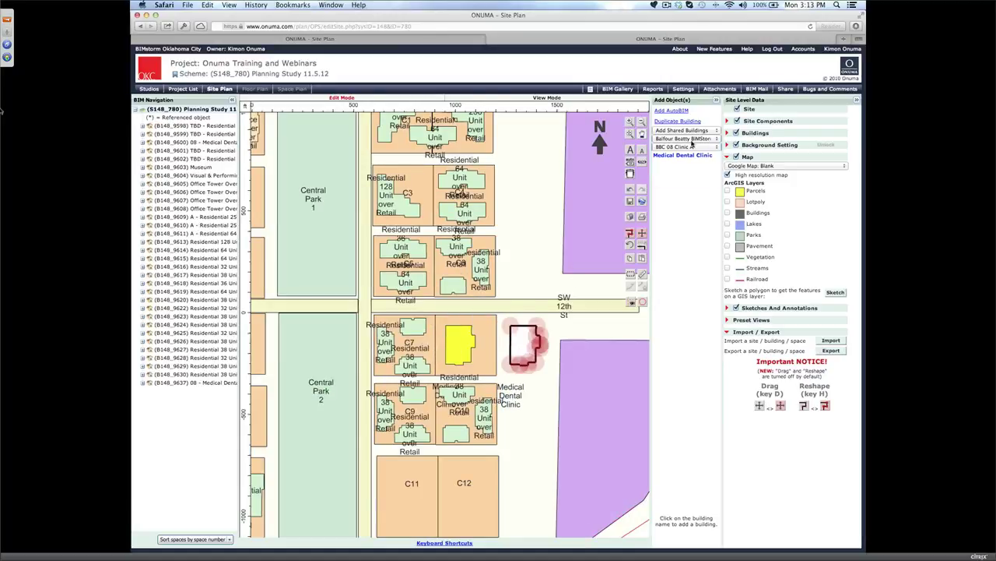
Step: Add the Medical Dental Clinic from the BBC 08 Clinic B scheme at the centre of the screen
left_click(689, 147)
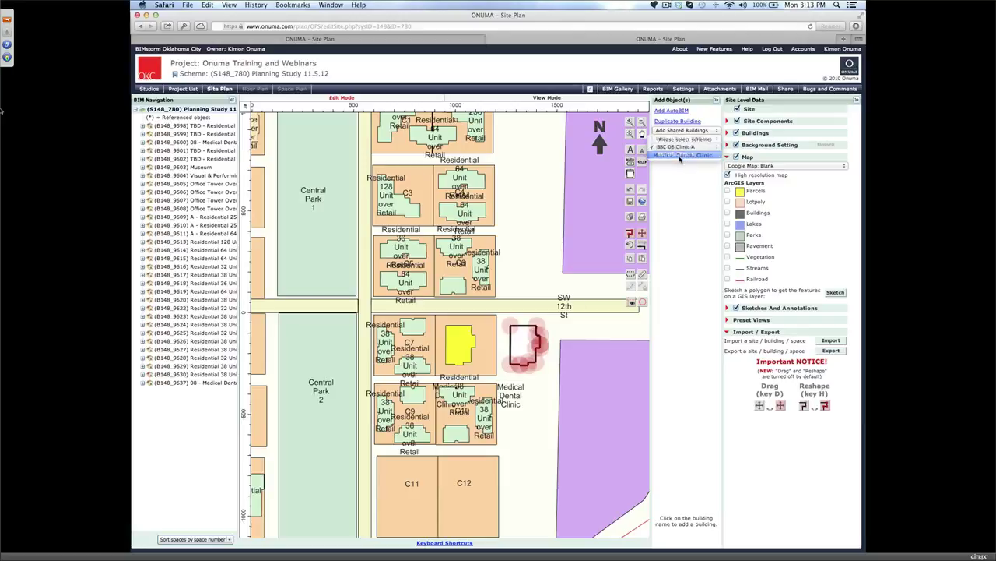
left_click(678, 159)
left_click(680, 156)
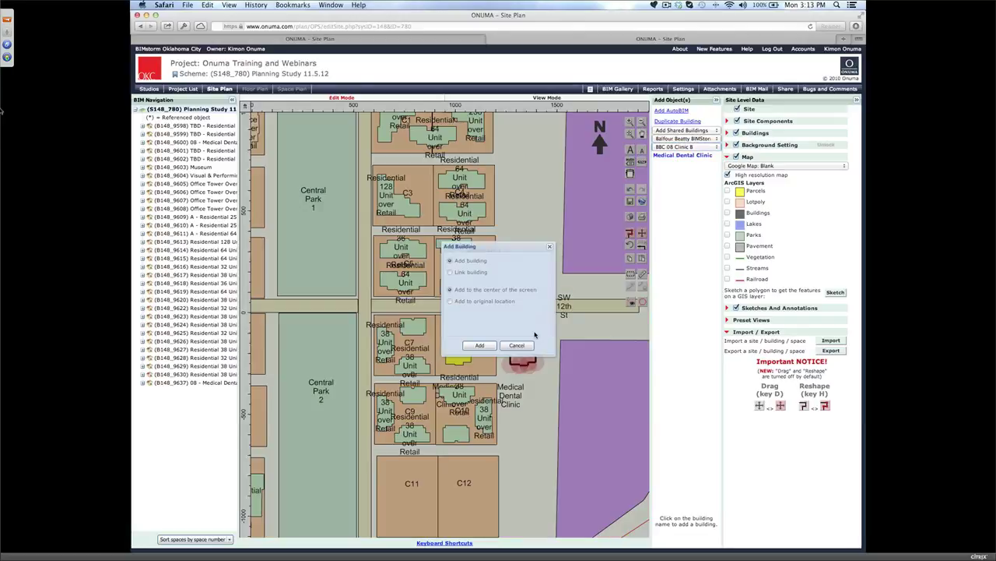
left_click(480, 346)
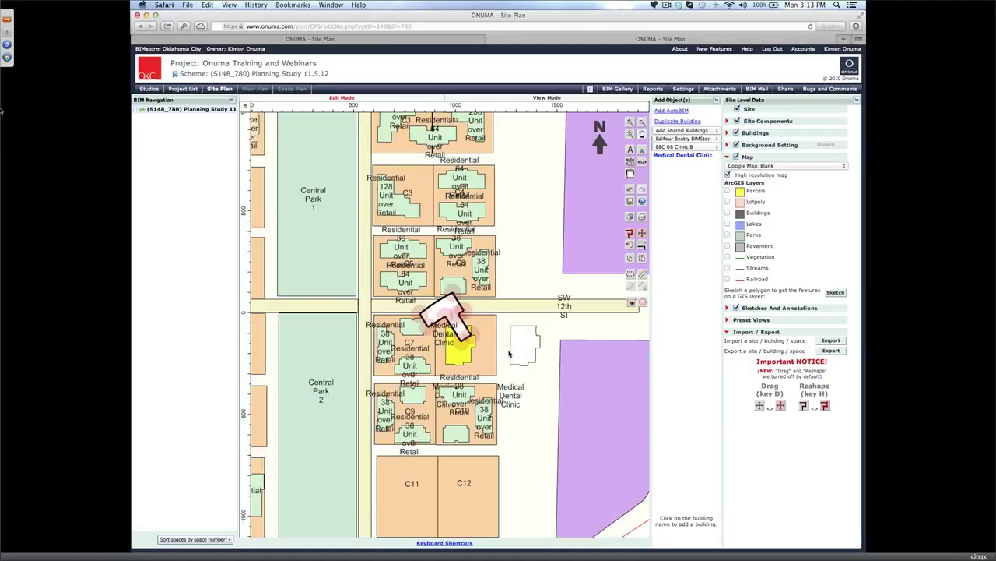
Step: Move the two added clinics onto purple lot E1, the rectangular one south of SW 12th St and the angled one north of it
left_click_drag(510, 354, 567, 368)
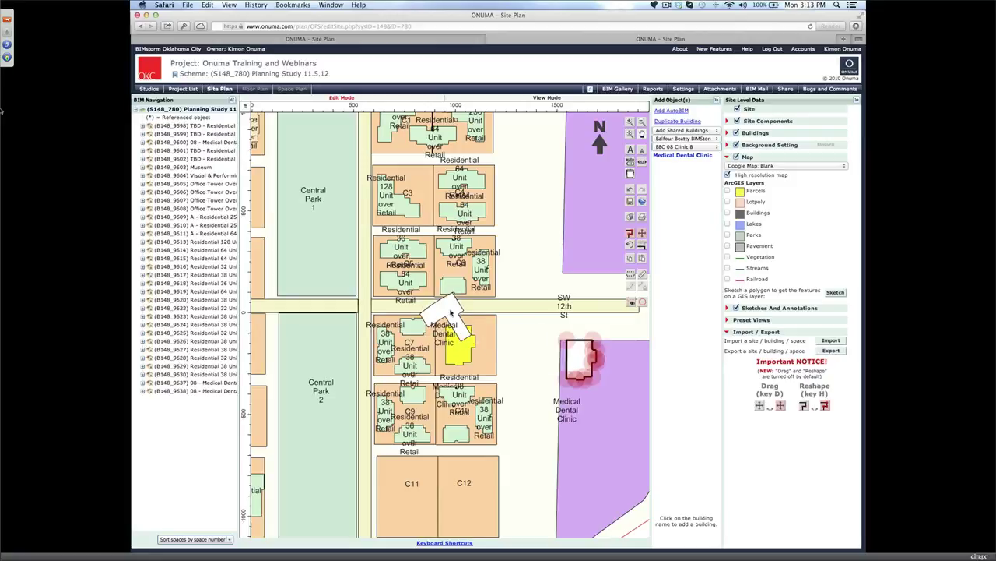
left_click_drag(450, 311, 592, 238)
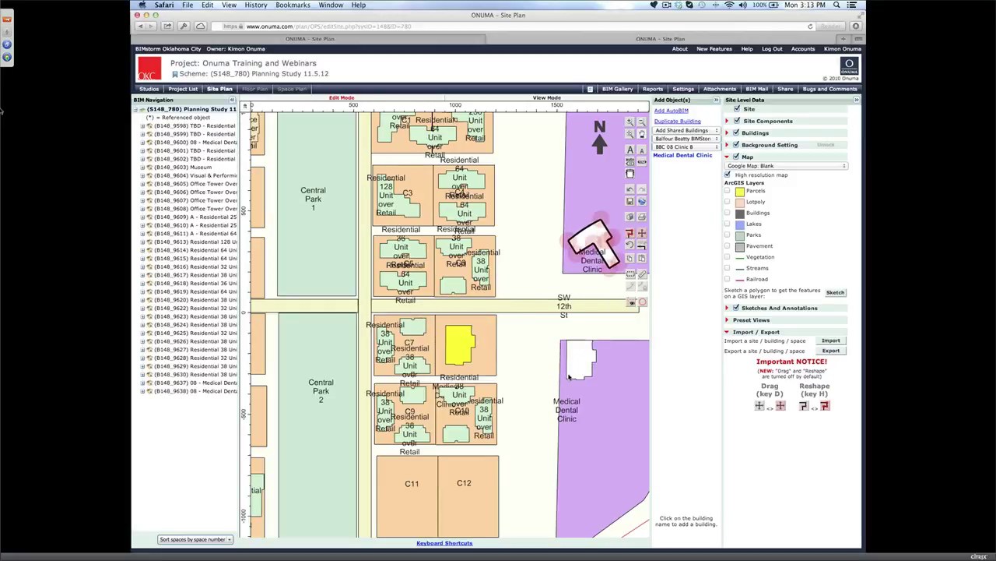
left_click(570, 375)
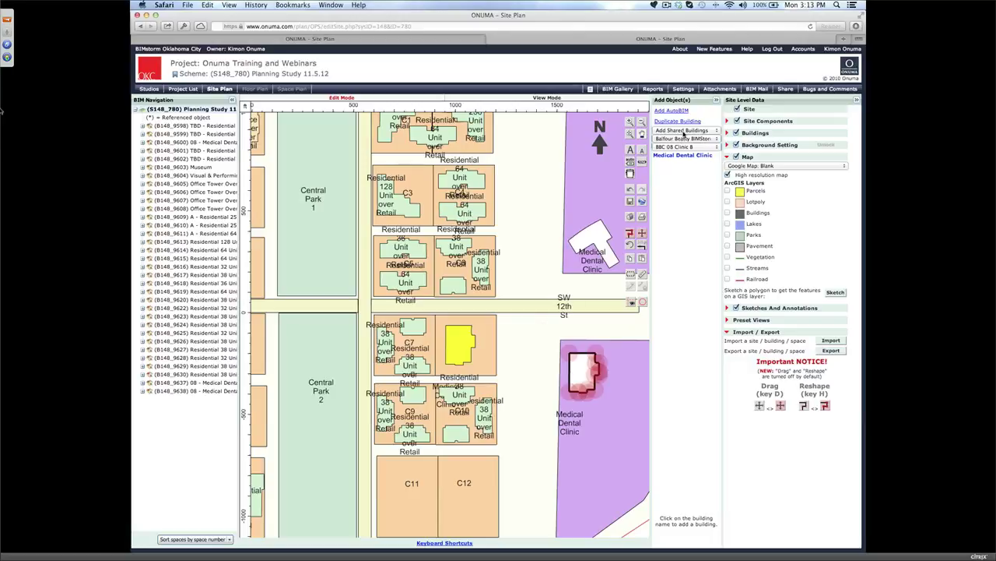
Step: Add the shared Mixed Use building from the second-listed Various Schemes project's scheme at the centre of the screen
left_click(684, 139)
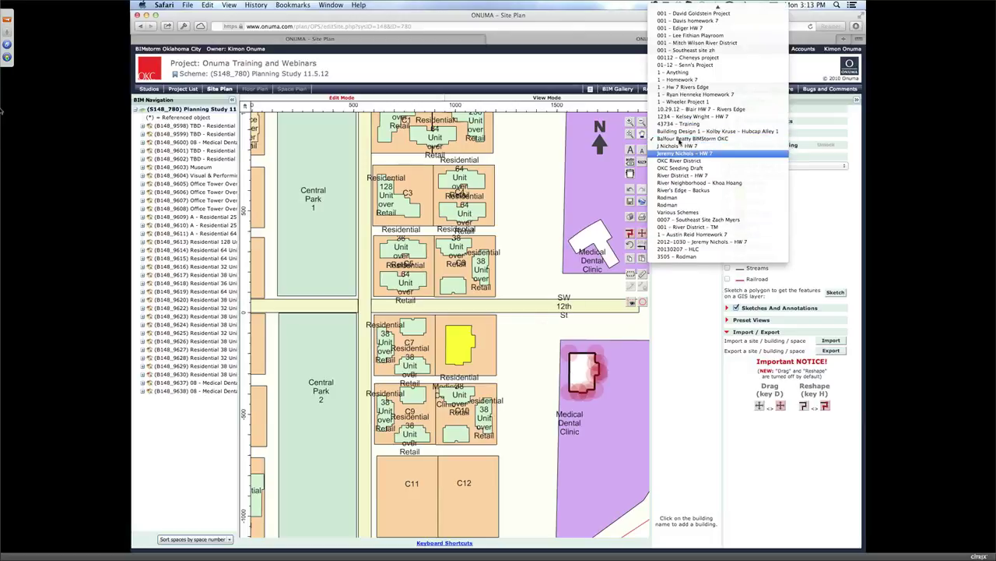
scroll(679, 129, "up", 10)
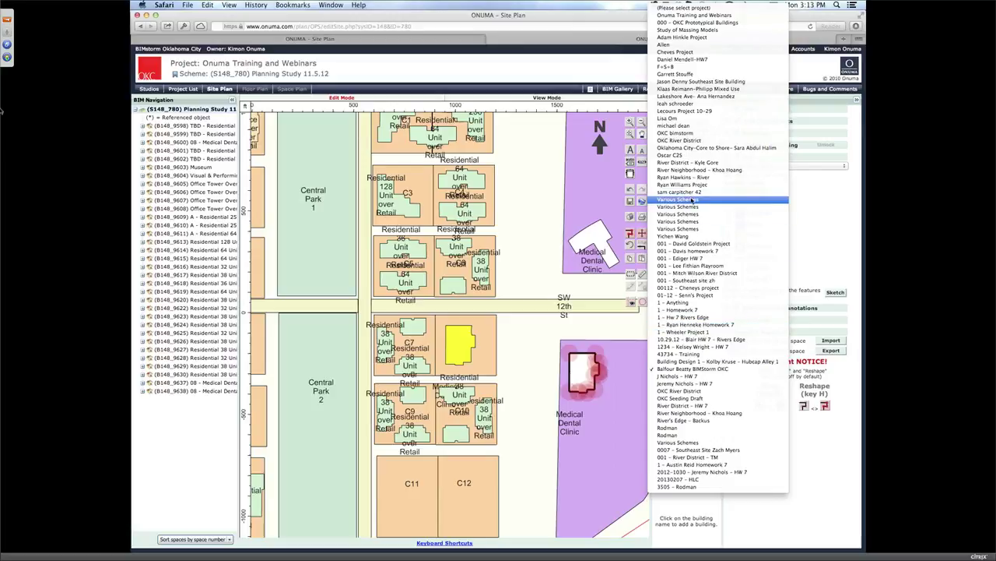
left_click(690, 208)
left_click(683, 147)
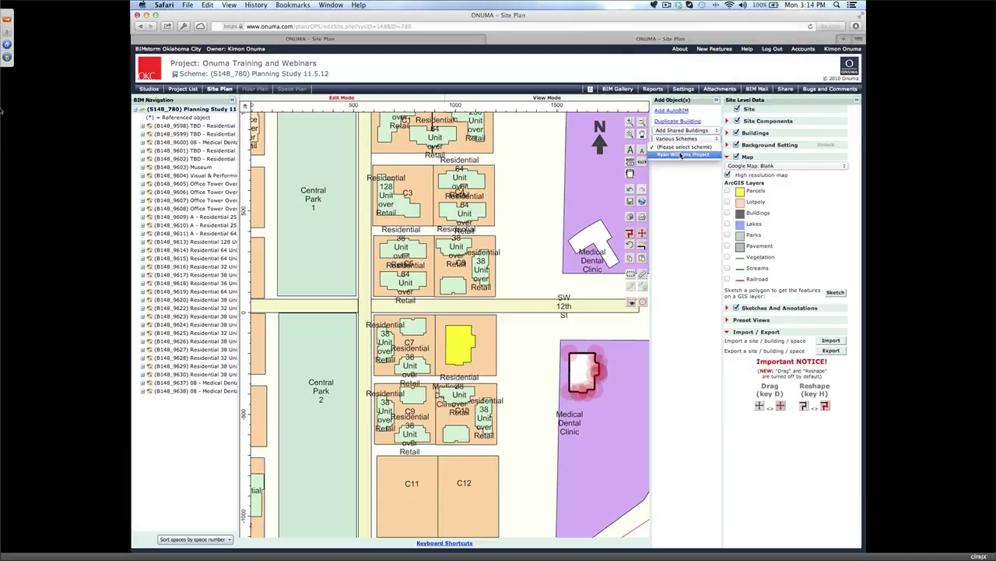
left_click(682, 154)
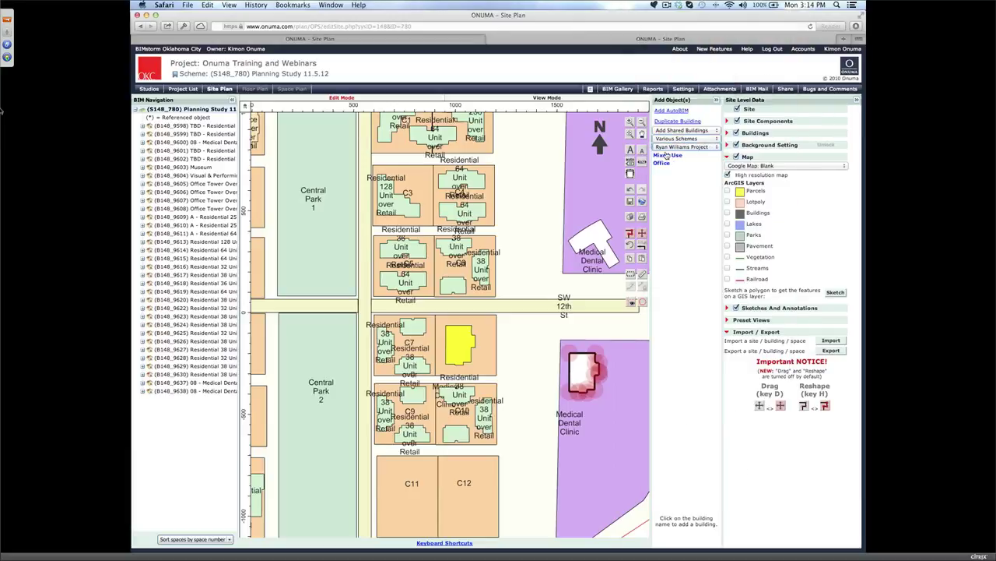
left_click(663, 156)
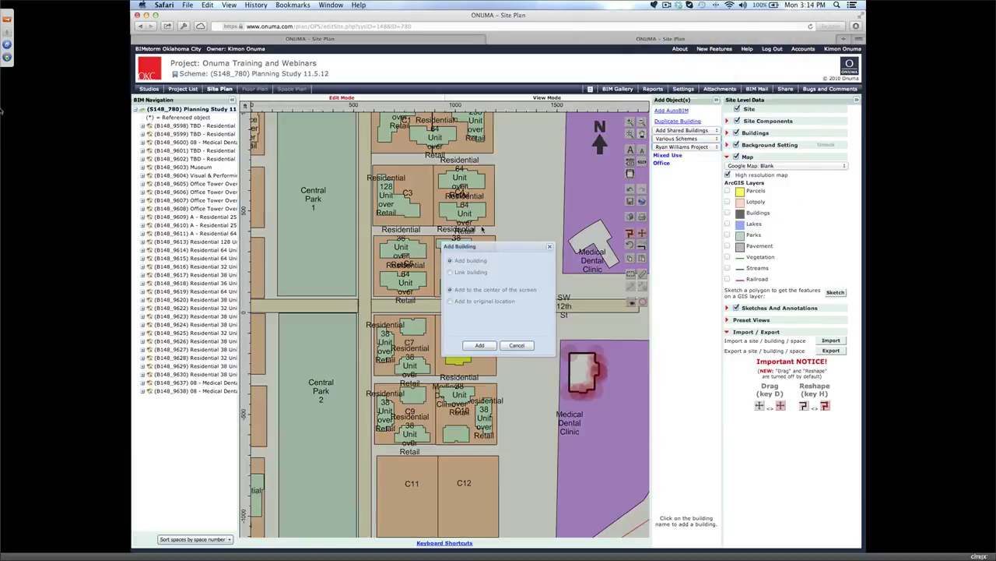
left_click(490, 345)
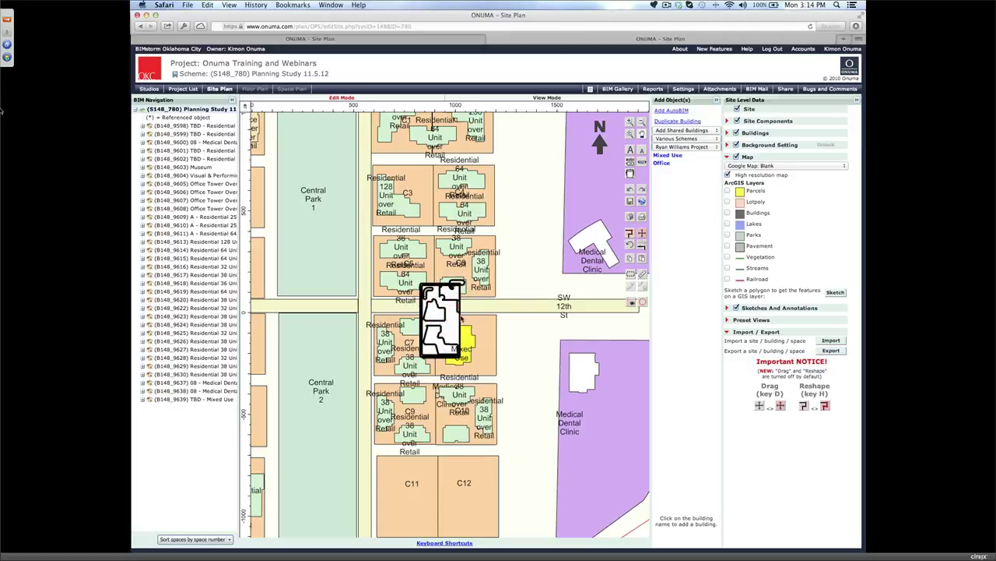
Step: Move the Mixed Use building onto the southern part of purple lot E1, just east of the rectangular clinic
left_click_drag(453, 321, 551, 248)
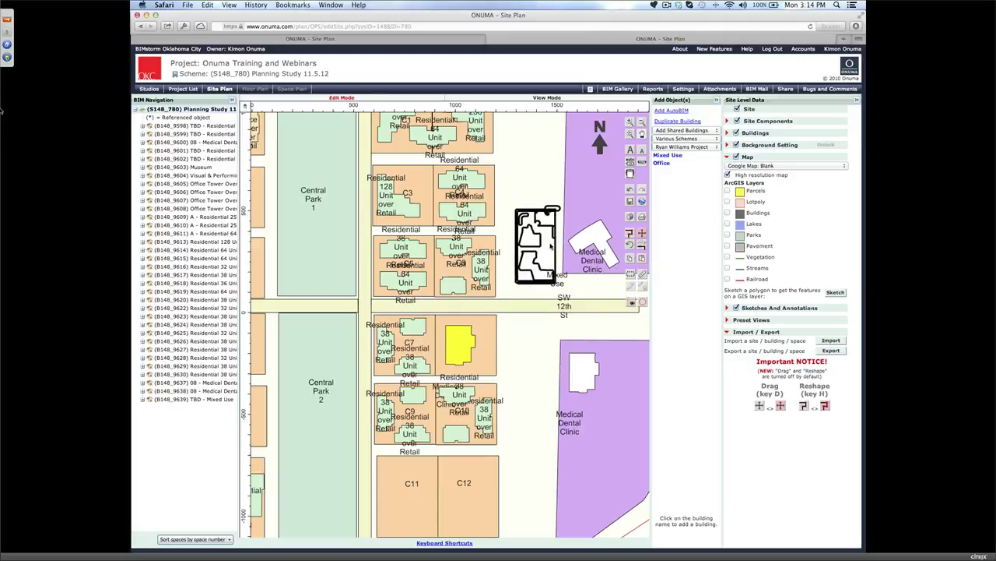
left_click(536, 288)
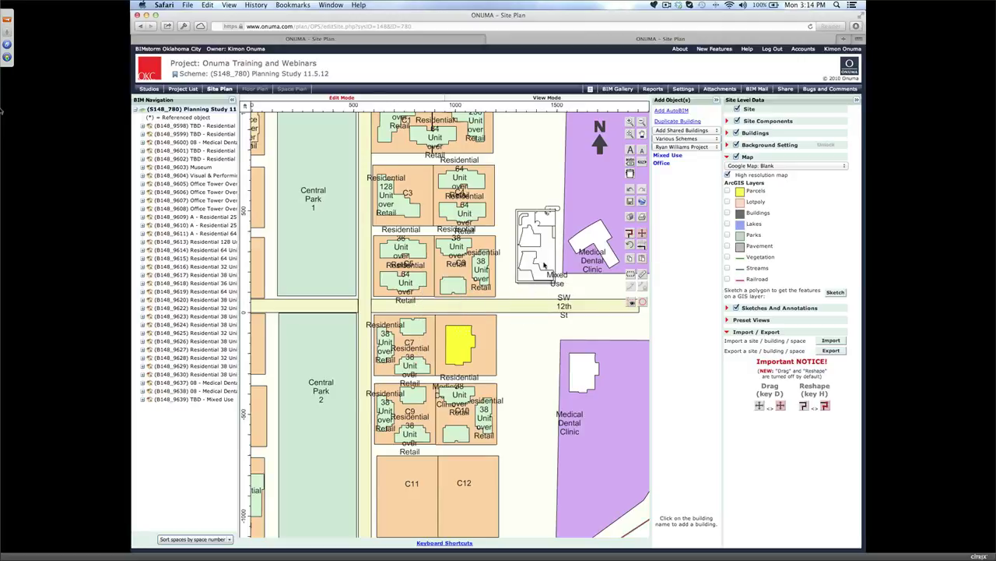
scroll(544, 266, "up", 5)
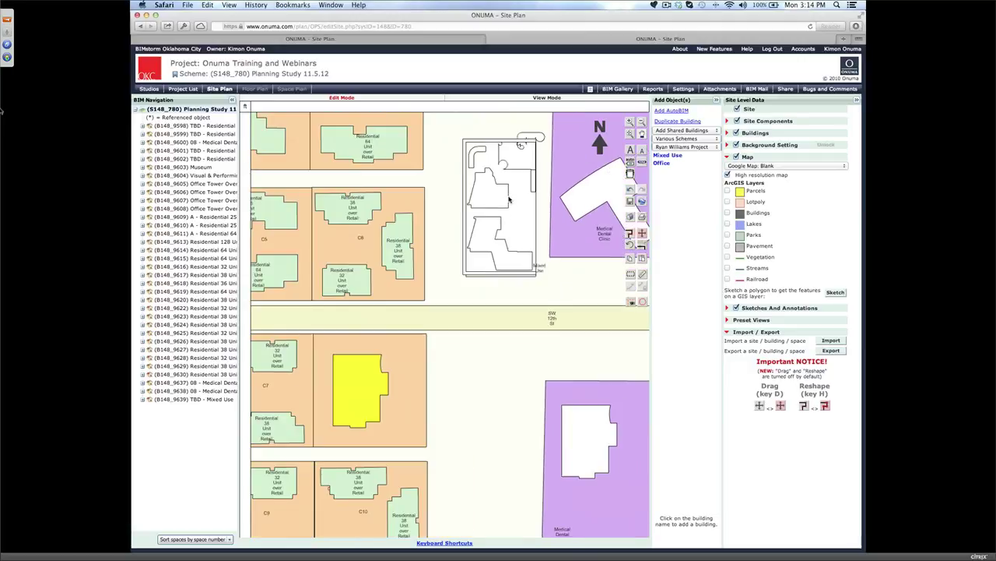
scroll(510, 200, "down", 2)
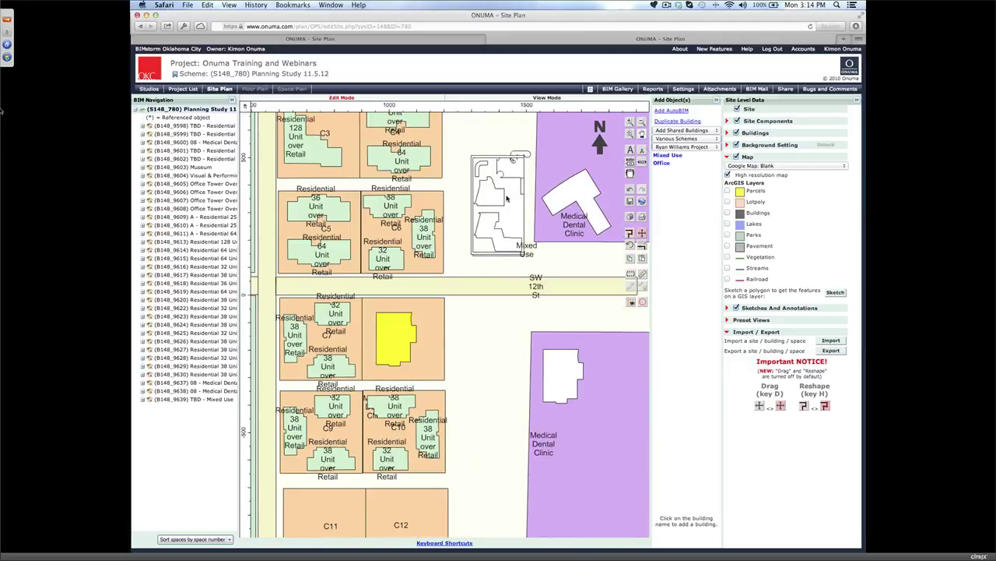
left_click_drag(506, 200, 643, 384)
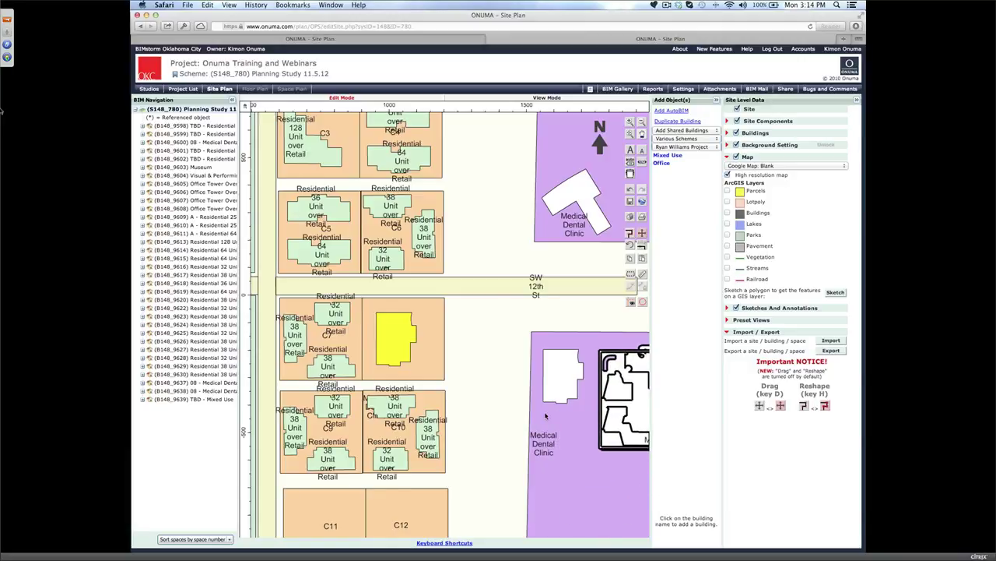
Step: Rename the rectangular clinic Medical Dental Clinic B and the angled clinic Medical Dental Clinic A, saving both
scroll(545, 417, "up", 1)
scroll(535, 416, "up", 1)
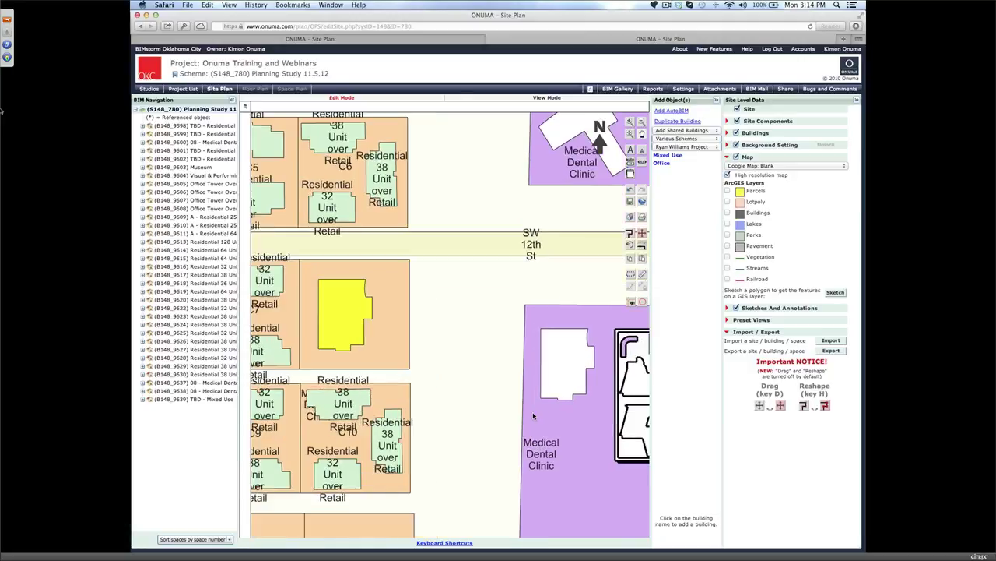
scroll(533, 416, "down", 4)
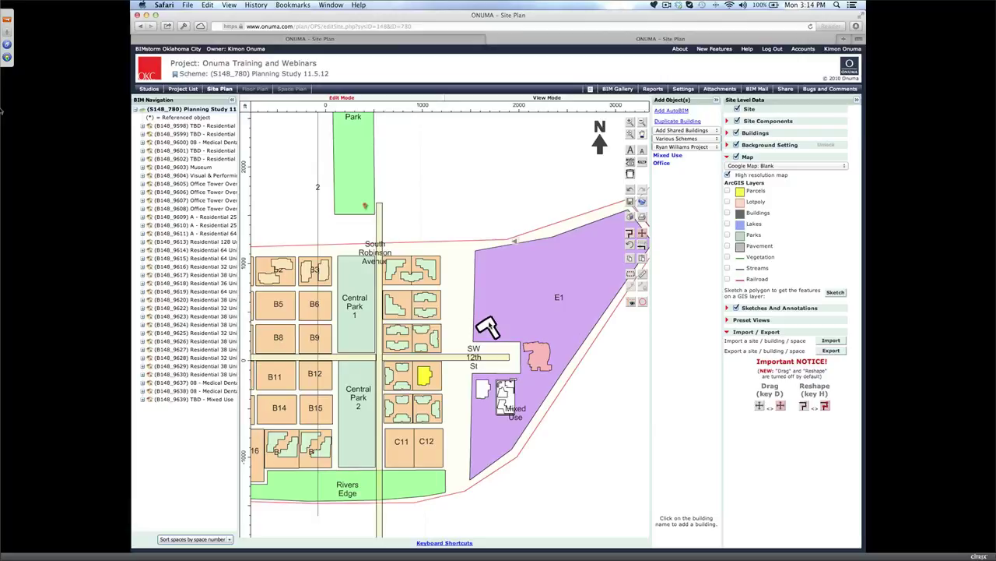
left_click(484, 392)
double_click(484, 391)
type("B")
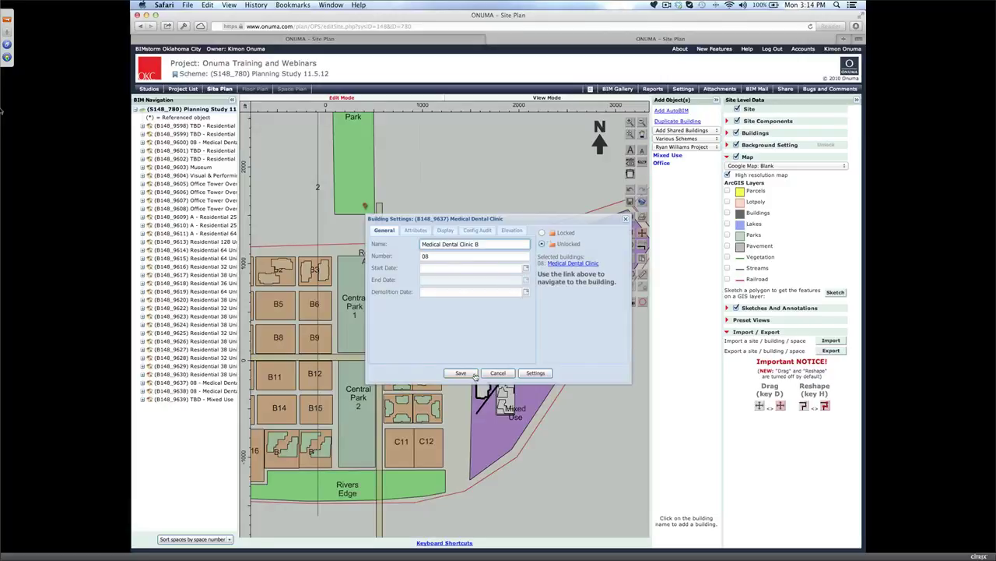
left_click(460, 375)
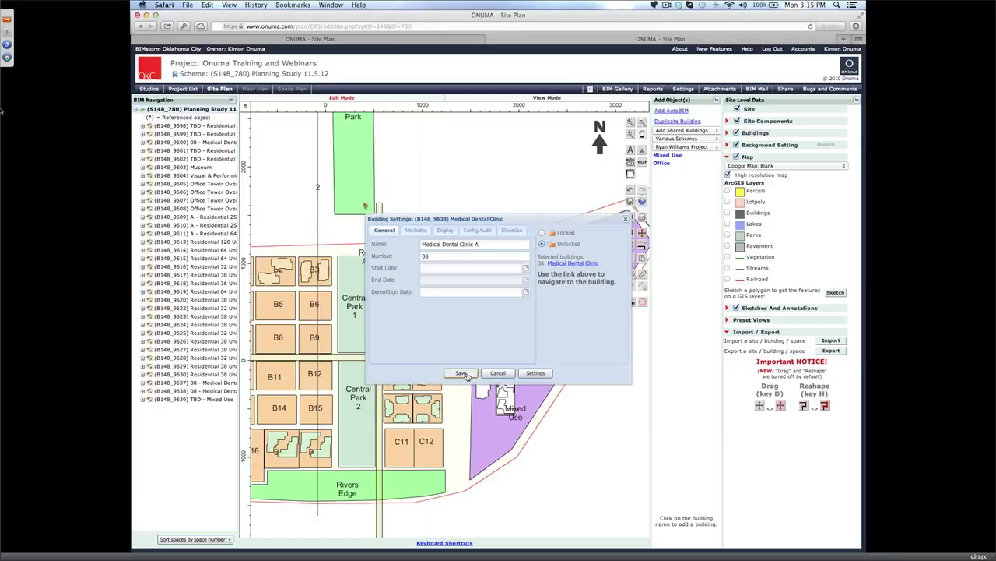
left_click(461, 374)
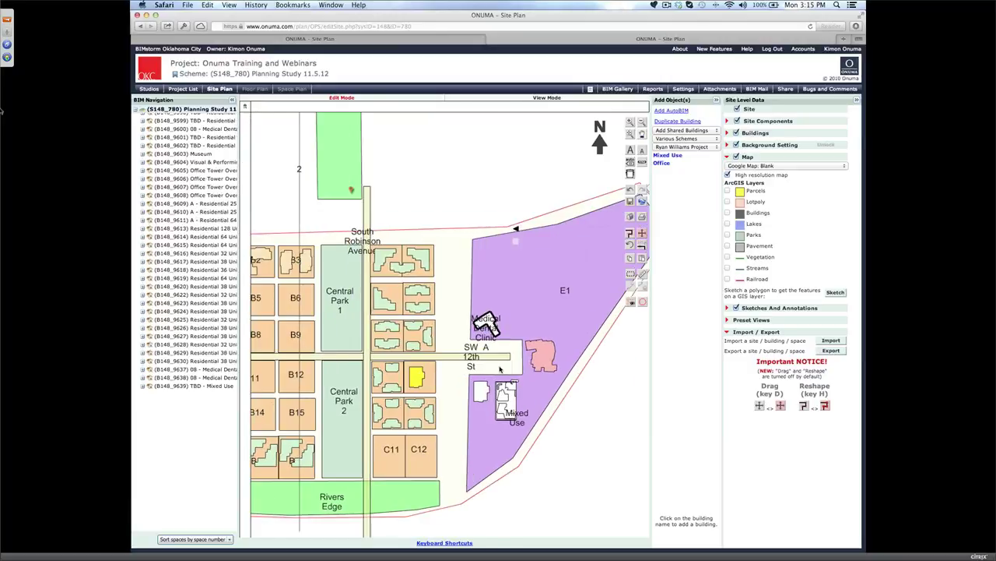
Step: Open Medical Dental Clinic B's floor plan from its building settings and colour its spaces by Building Comparison
scroll(502, 367, "up", 2)
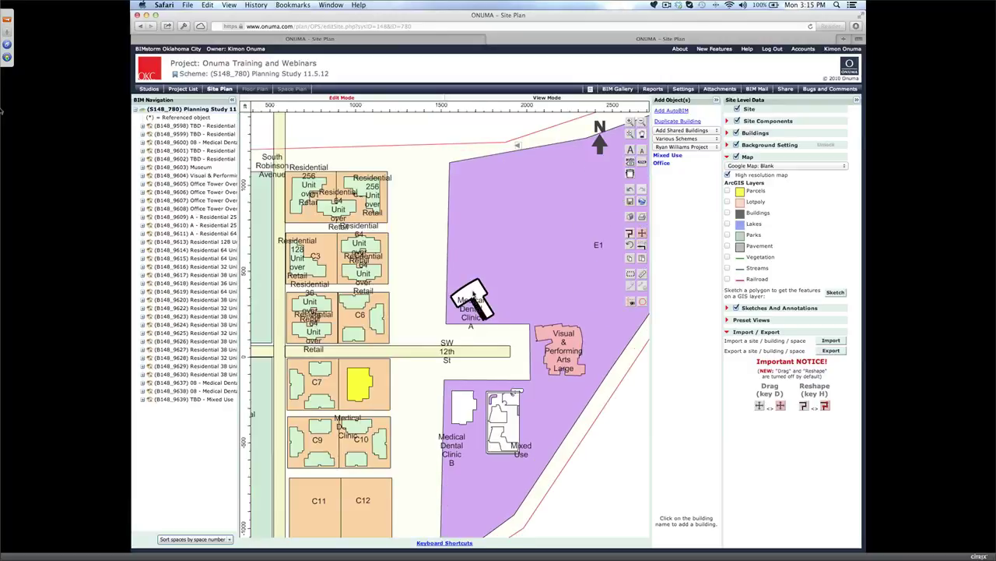
left_click(463, 410)
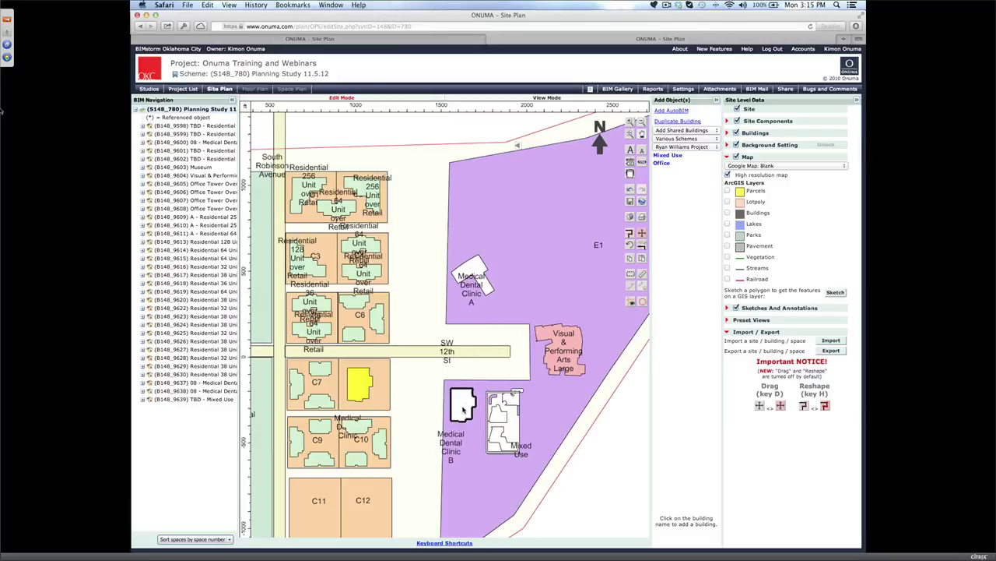
double_click(464, 410)
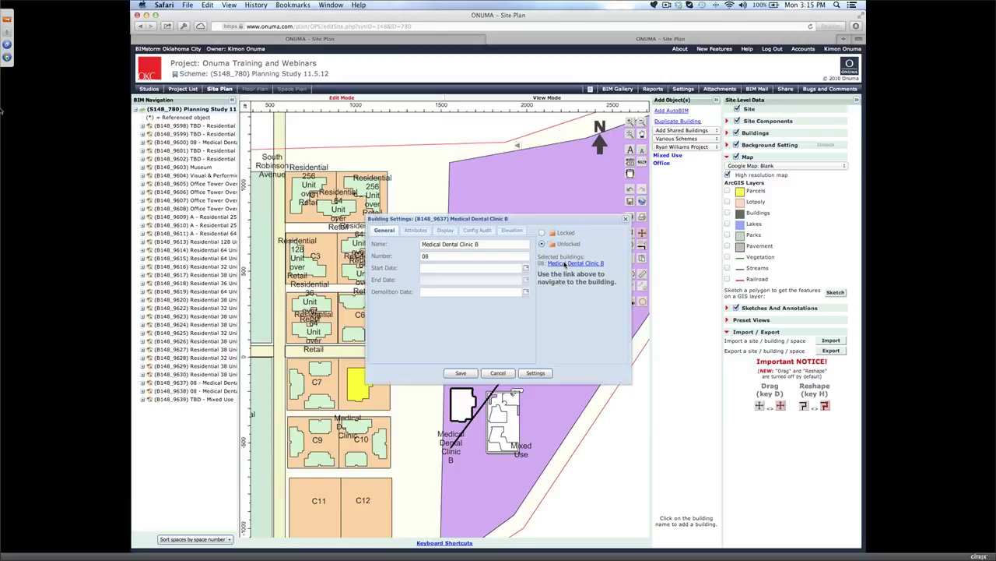
left_click(565, 264)
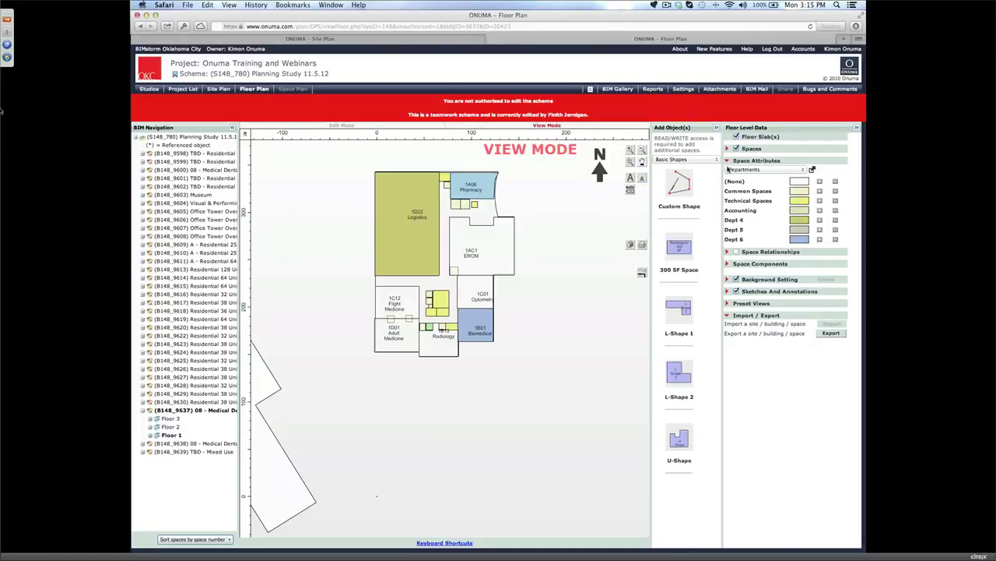
left_click(766, 169)
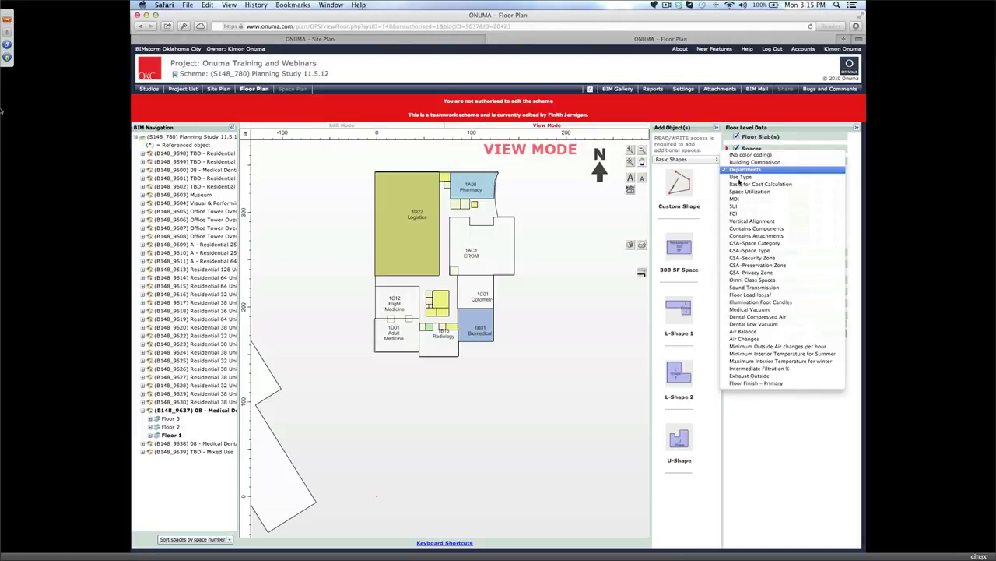
left_click(775, 163)
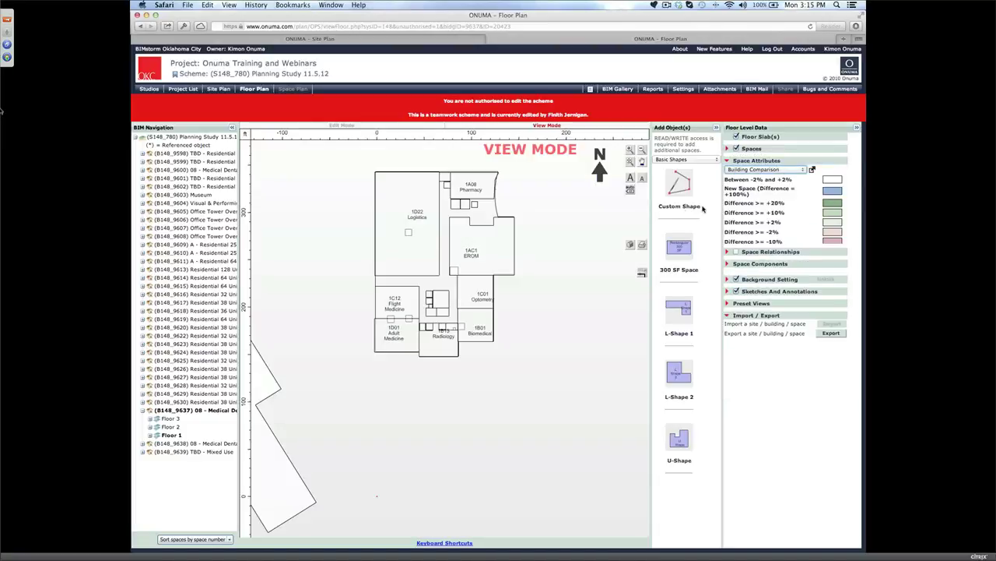
left_click(535, 192)
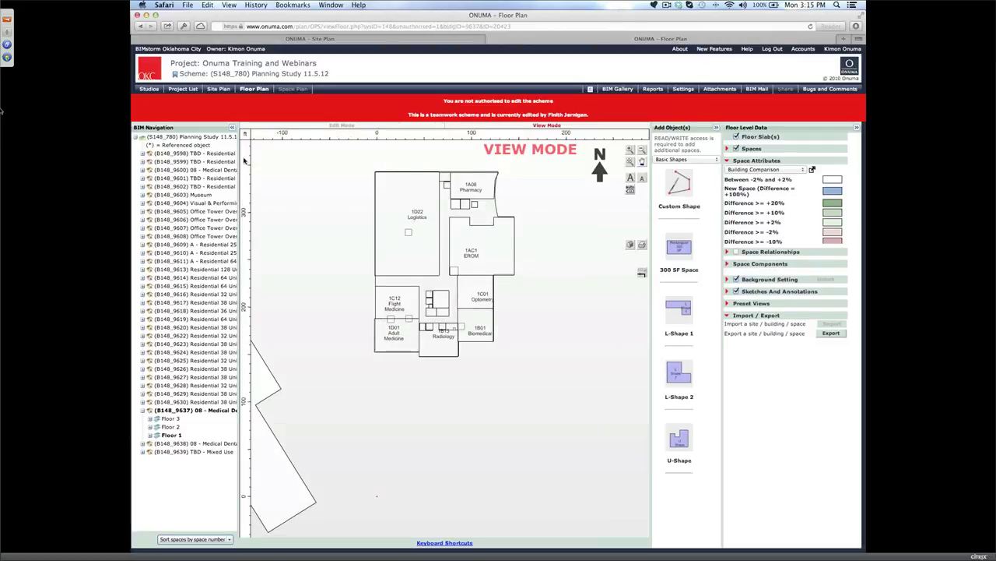
Step: Return to the project list, refresh it and reopen the Planning Study 11.5.12 scheme
left_click(204, 137)
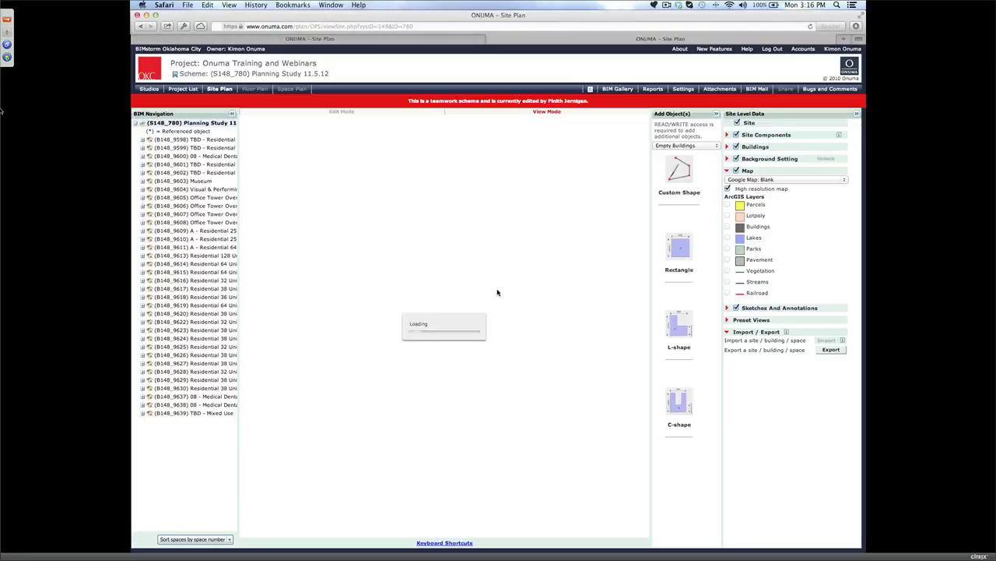
left_click(181, 89)
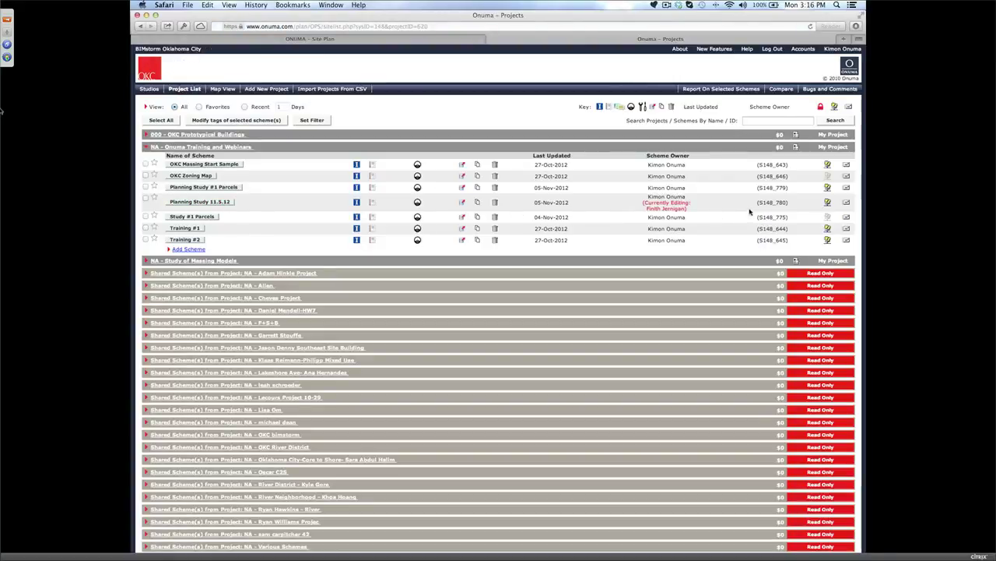
key("super+r")
left_click(204, 202)
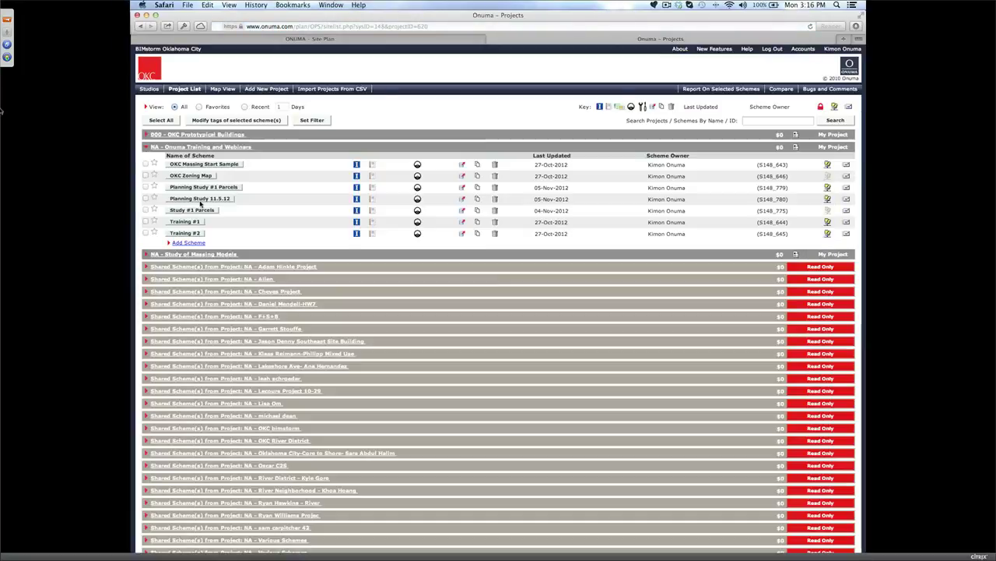
left_click(204, 201)
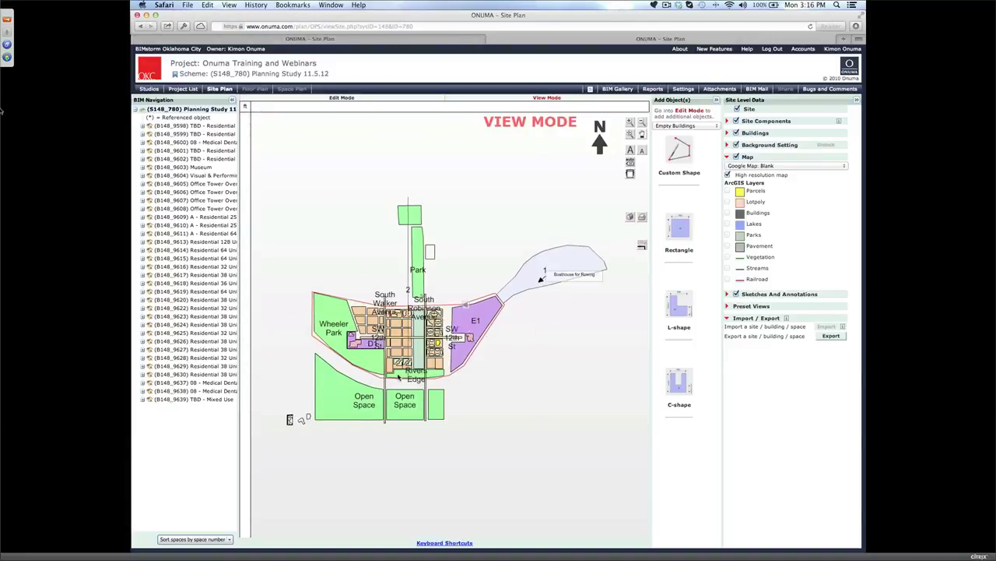
Step: Switch the Planning Study 11.5.12 site plan to edit mode
scroll(288, 416, "up", 3)
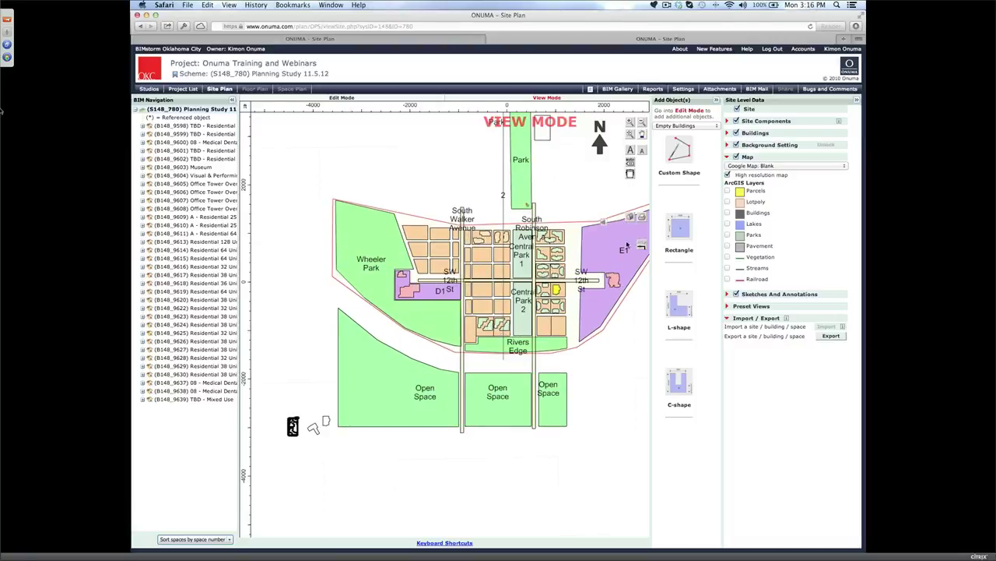
left_click(343, 98)
left_click(568, 185)
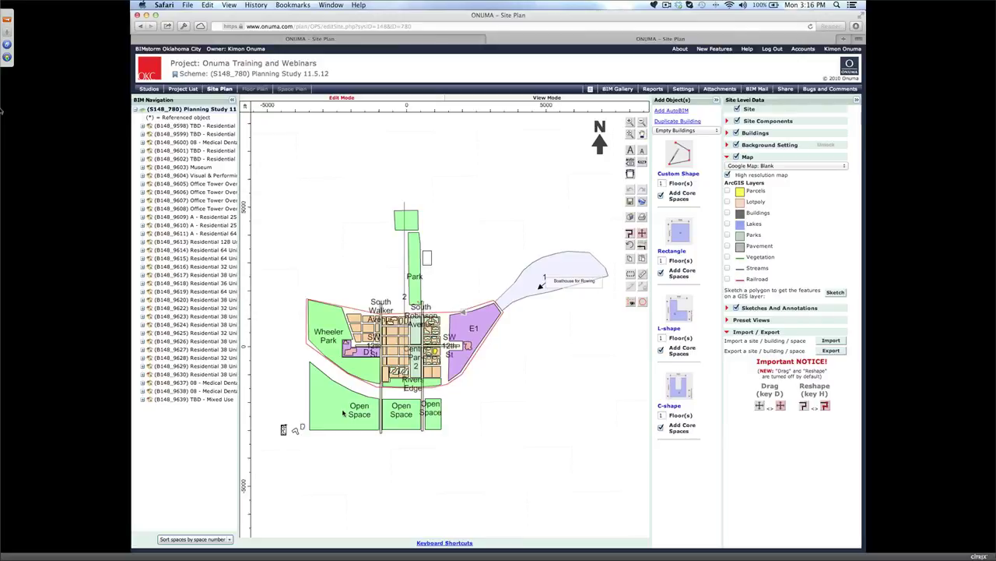
Step: Move the three added buildings onto lot E1, Mixed Use and Medical Dental Clinic B north of SW 12th St and Clinic A south of it
scroll(343, 414, "up", 3)
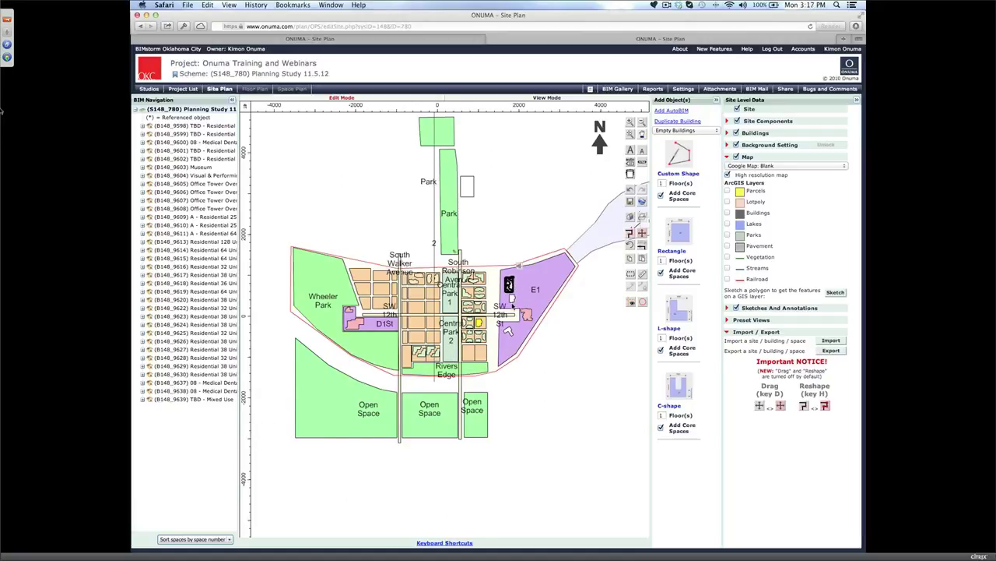
scroll(511, 306, "up", 5)
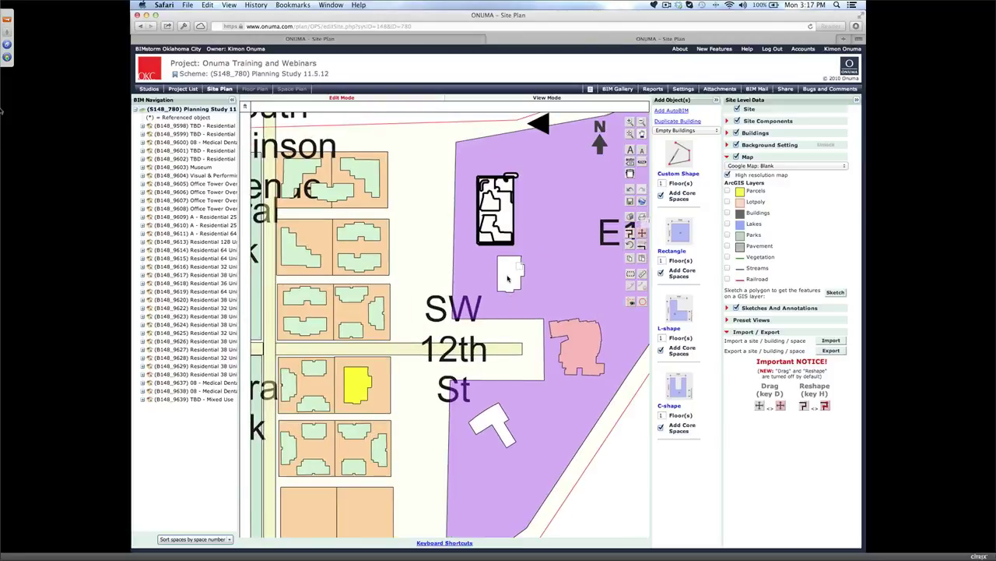
double_click(502, 391)
left_click(497, 373)
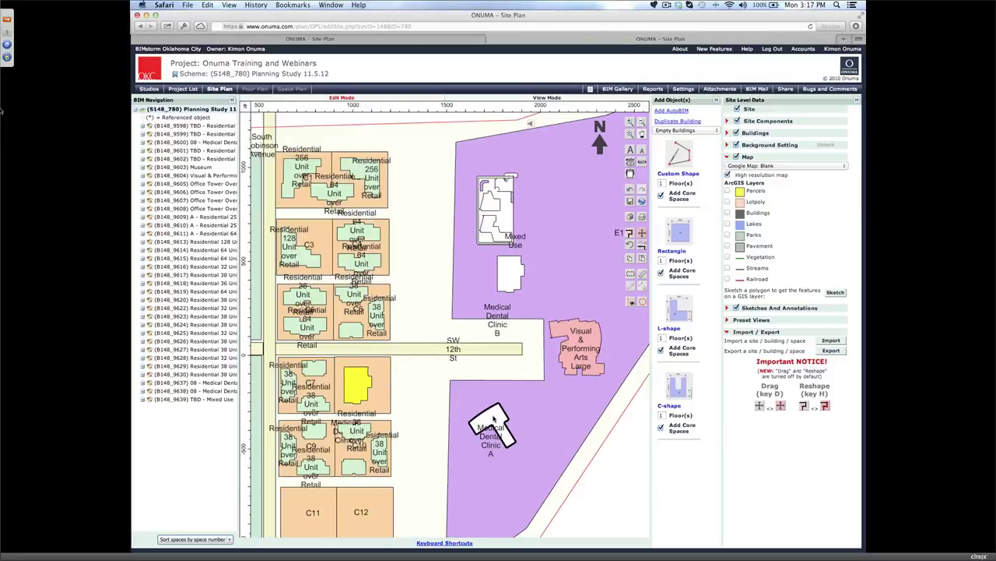
left_click_drag(498, 292, 485, 282)
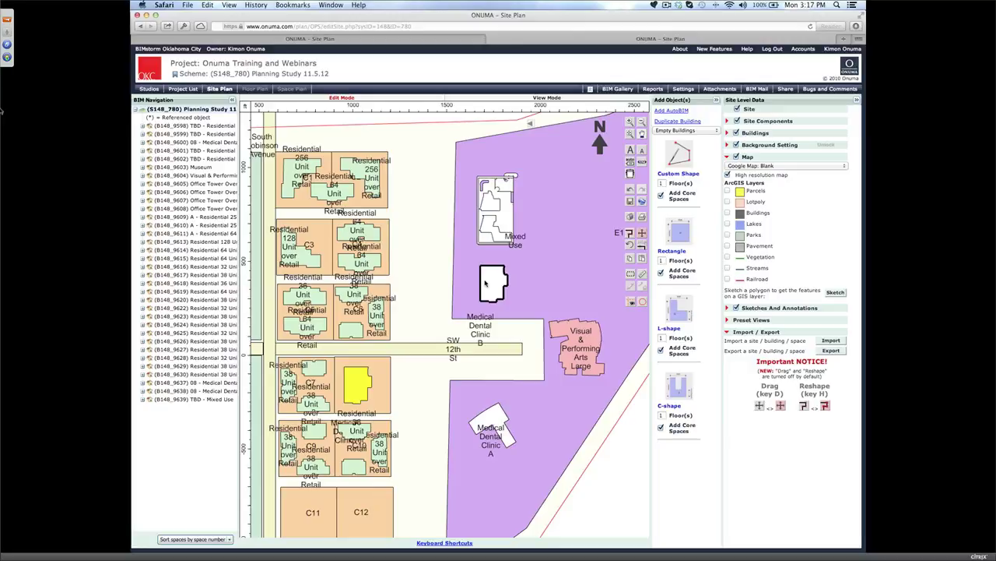
Step: Open the floor plan of Medical Dental Clinic B in edit mode, keeping Building Comparison as the space colouring
double_click(485, 283)
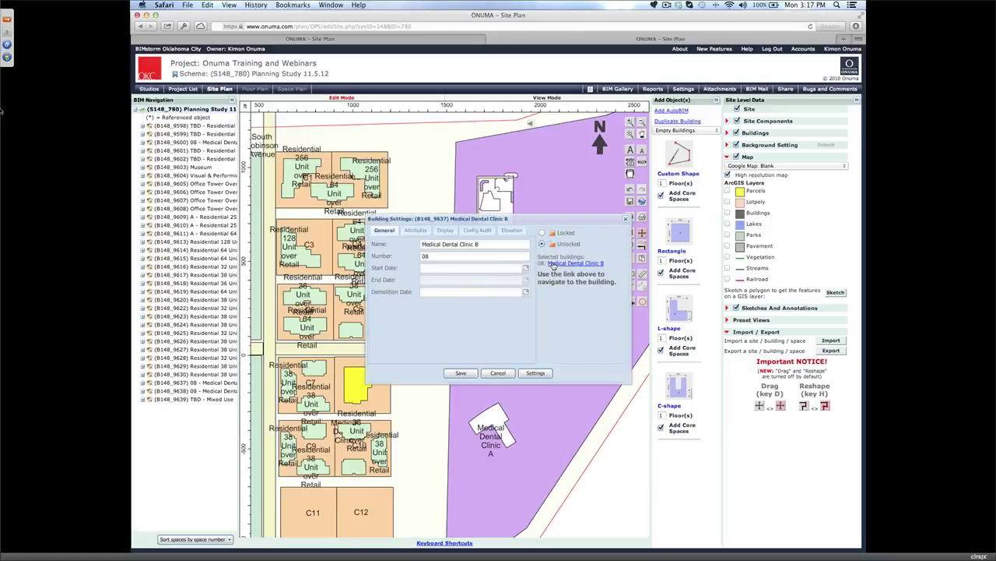
left_click(553, 264)
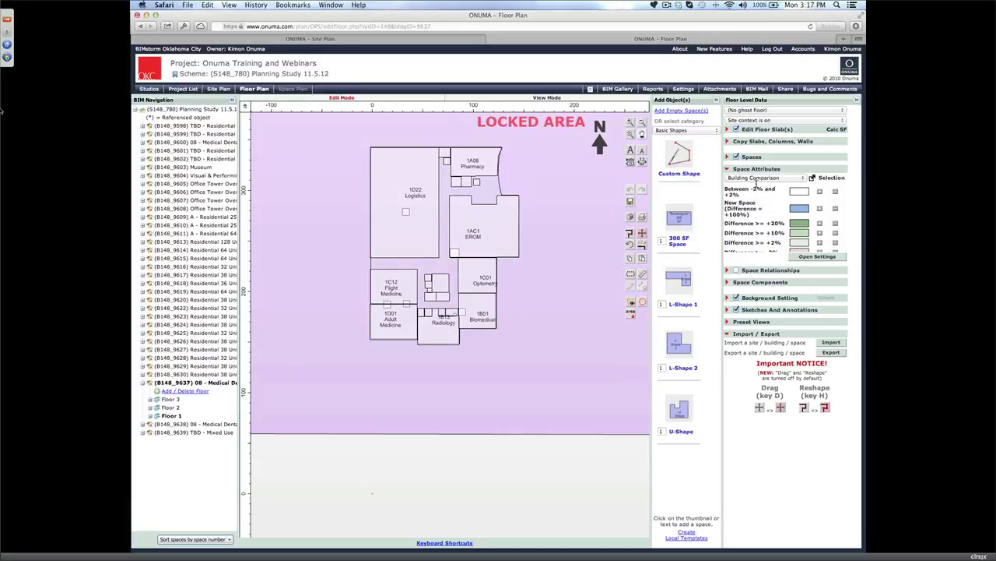
left_click(761, 179)
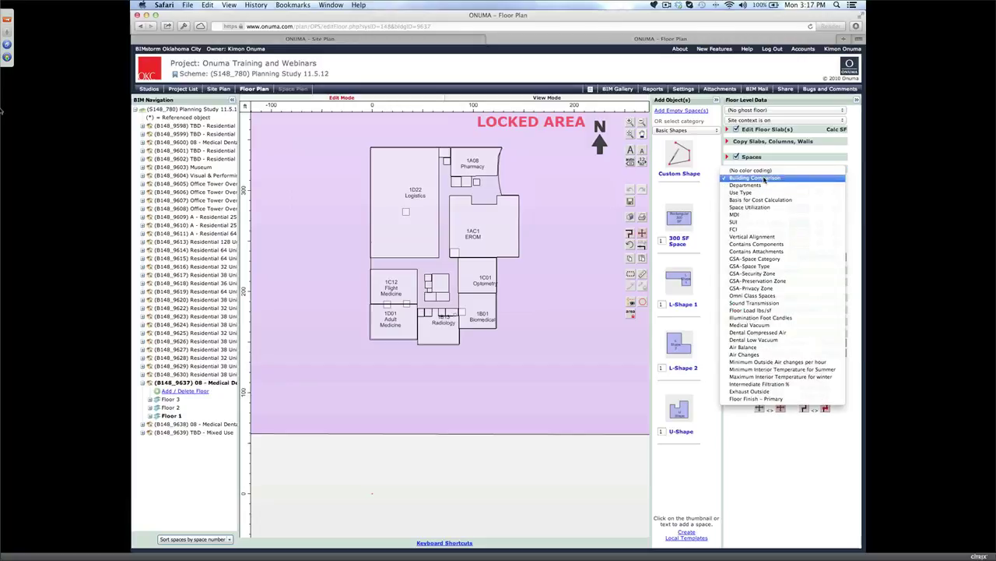
left_click(765, 178)
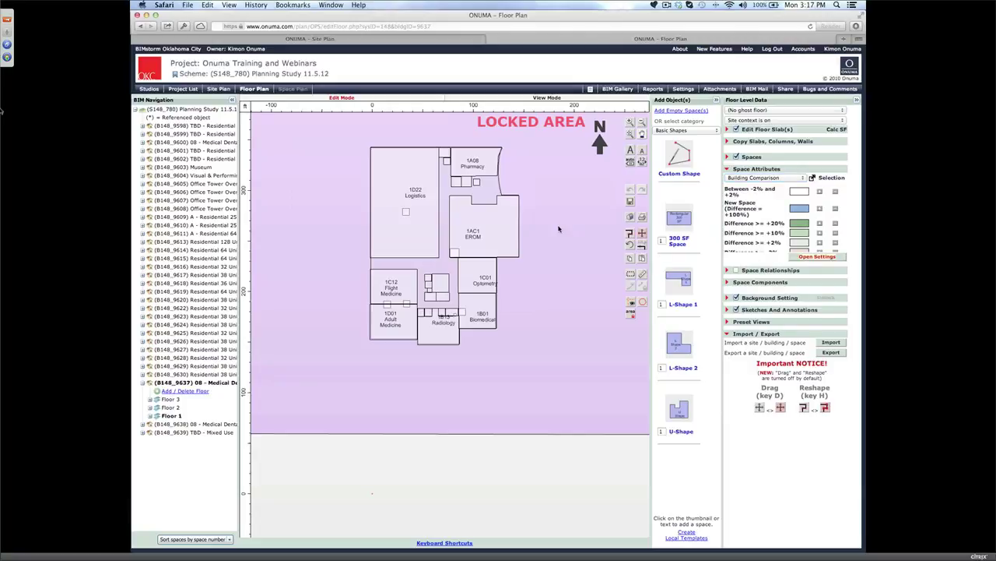
Step: Open Medical Dental Clinic B's building reports and set the comparison project to Onuma Training and Webinars and the scheme to Planning Study 11.5.12
left_click(652, 88)
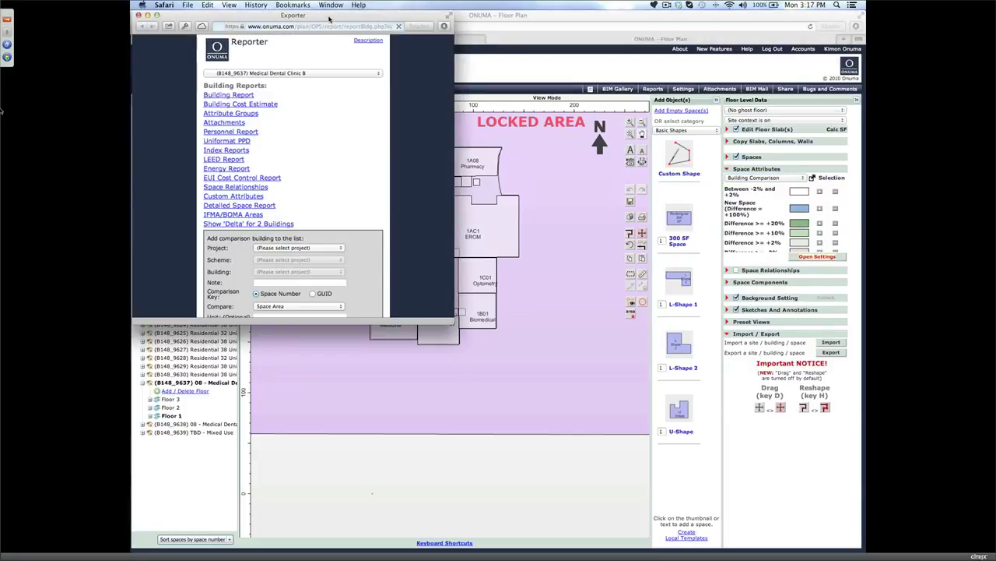
left_click_drag(330, 17, 737, 108)
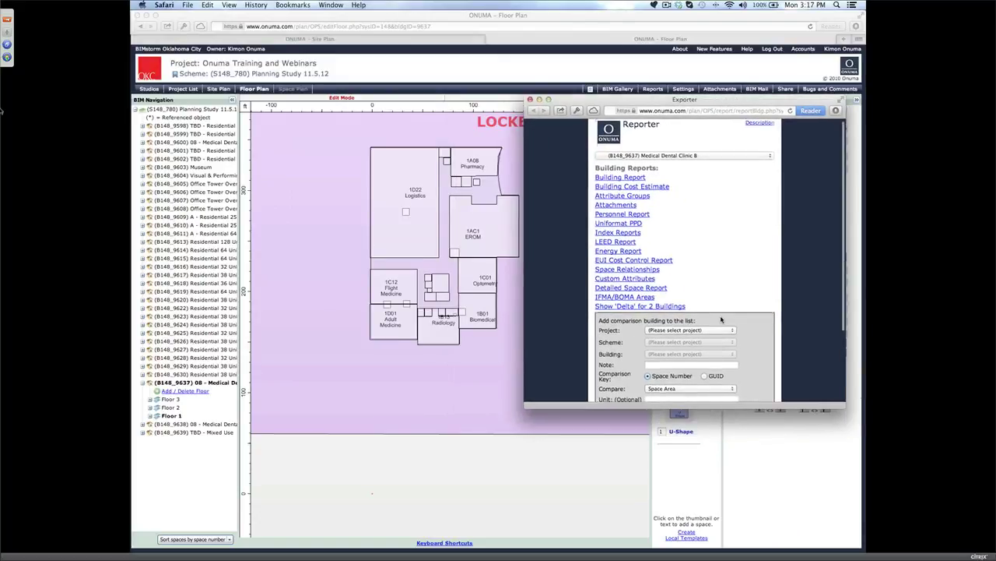
scroll(721, 319, "down", 3)
left_click(698, 239)
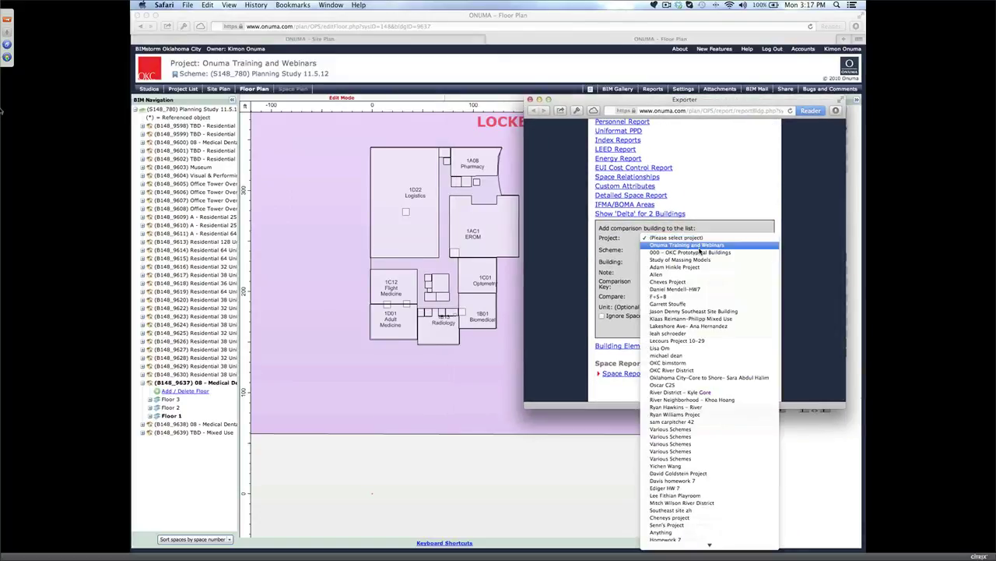
left_click(697, 245)
left_click(689, 250)
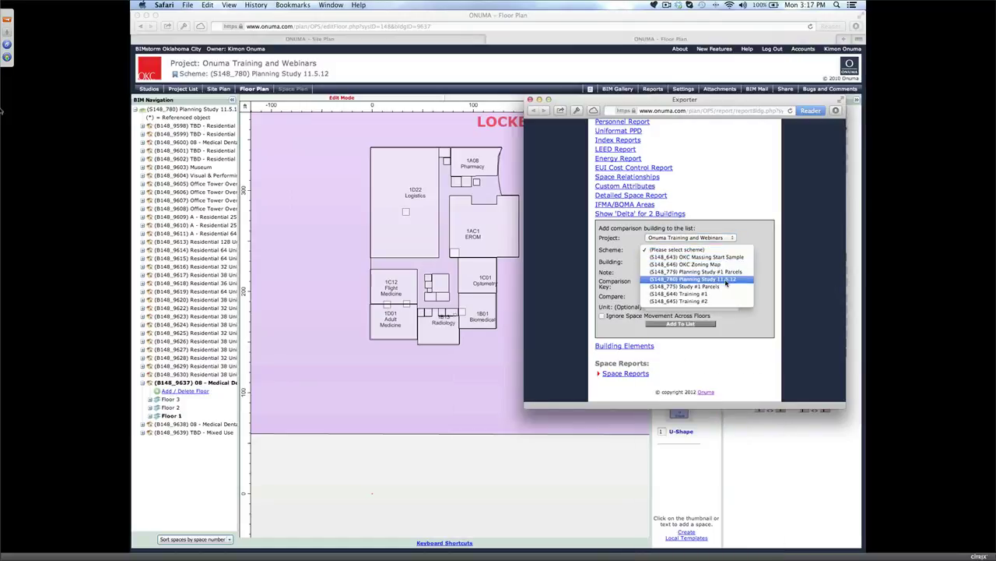
left_click(686, 271)
Step: Add Medical Dental Clinic A to the comparison list with space movement across floors ignored
left_click(686, 261)
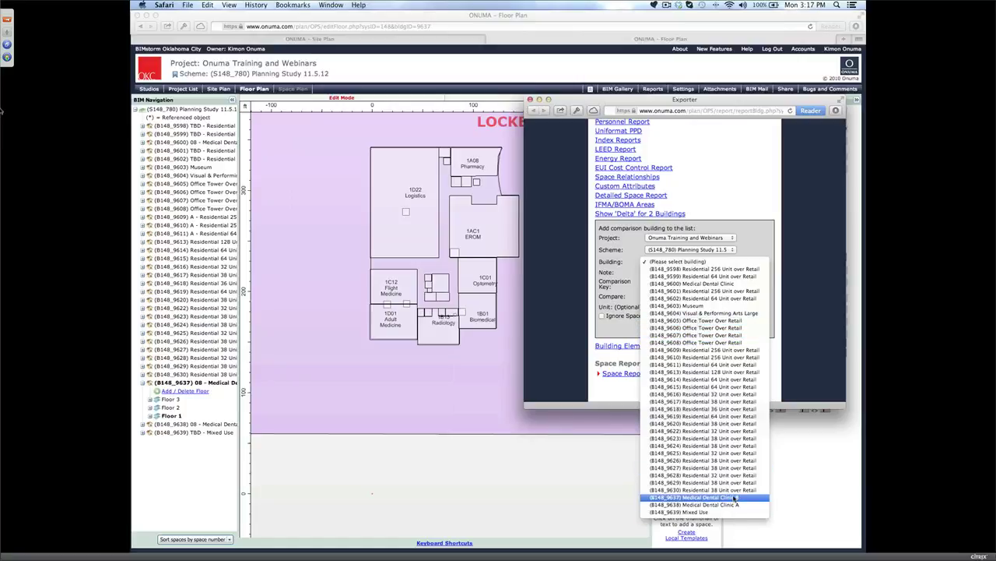
left_click(735, 497)
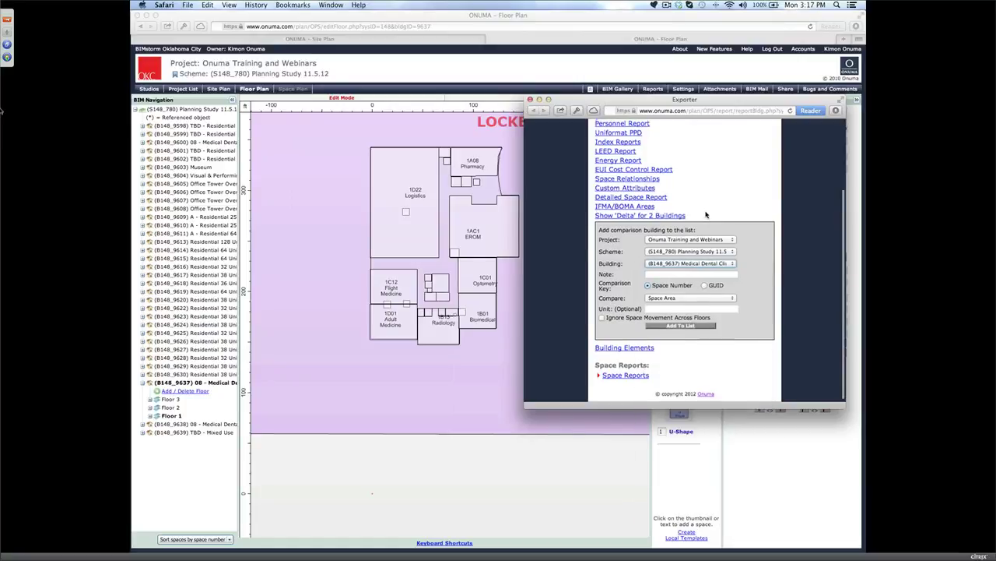
scroll(707, 218, "up", 3)
scroll(699, 289, "down", 3)
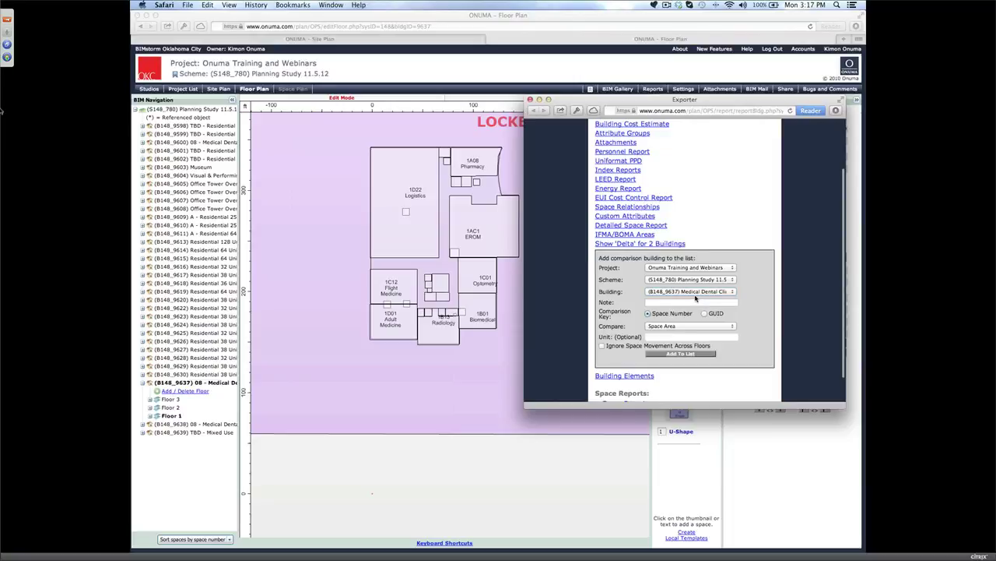
left_click(696, 293)
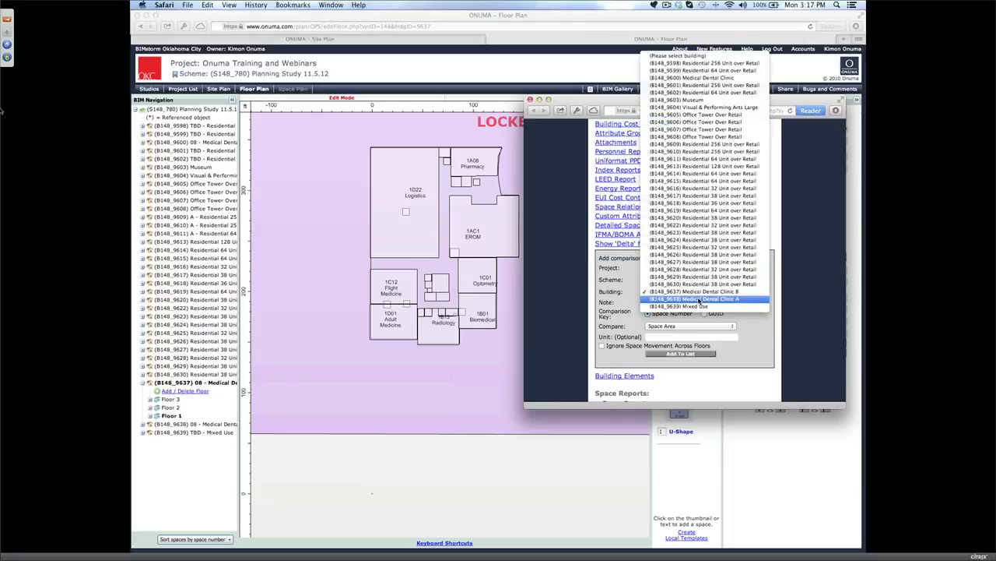
left_click(699, 299)
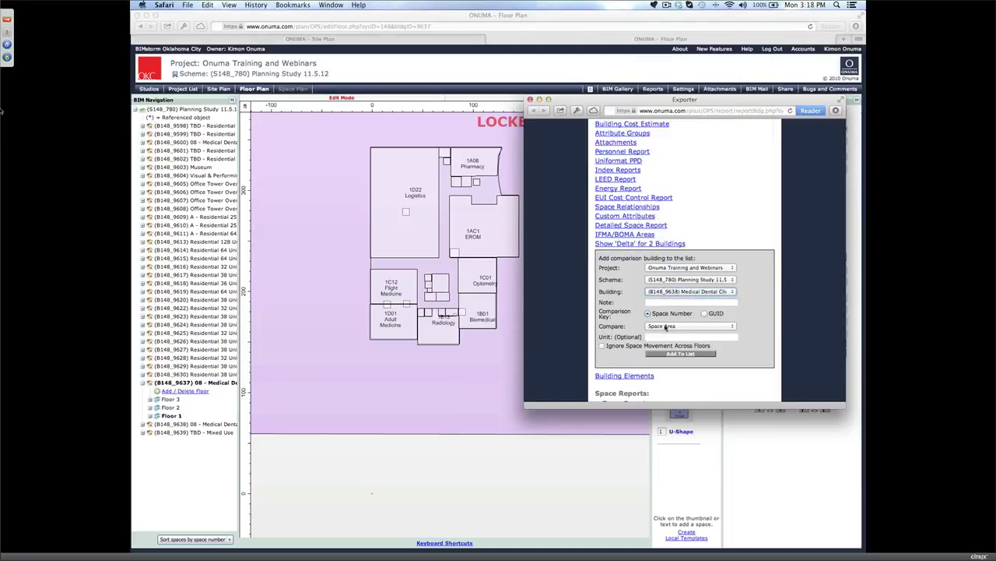
left_click(603, 347)
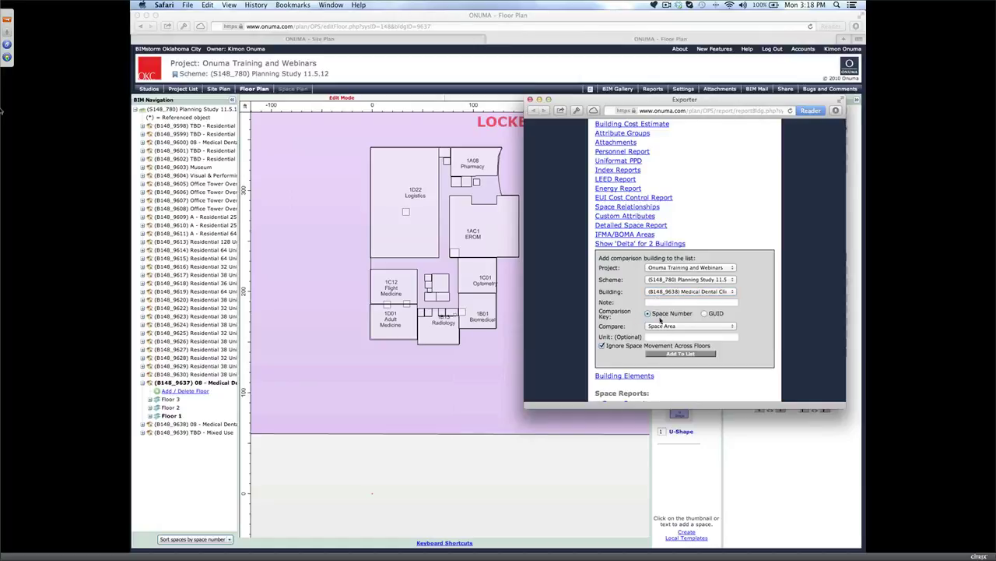
left_click(681, 354)
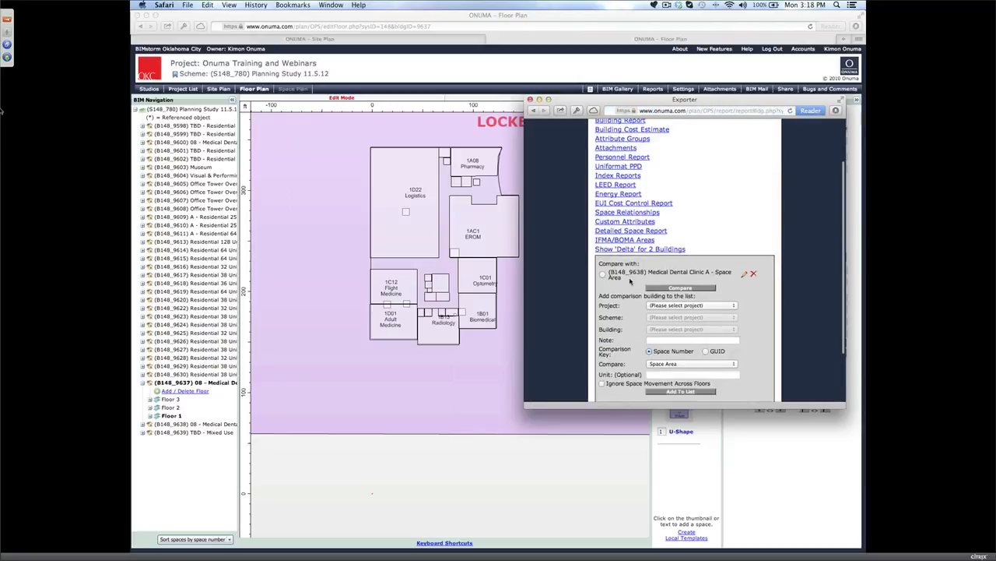
Step: Run the space area comparison against Medical Dental Clinic A and move the report window over the floor plan
left_click(602, 274)
left_click(670, 288)
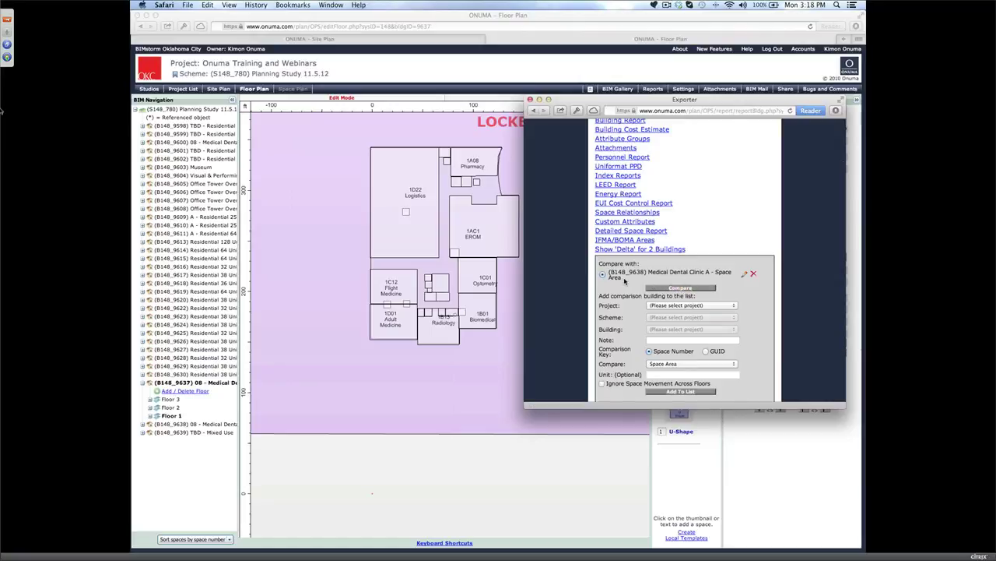
left_click(679, 288)
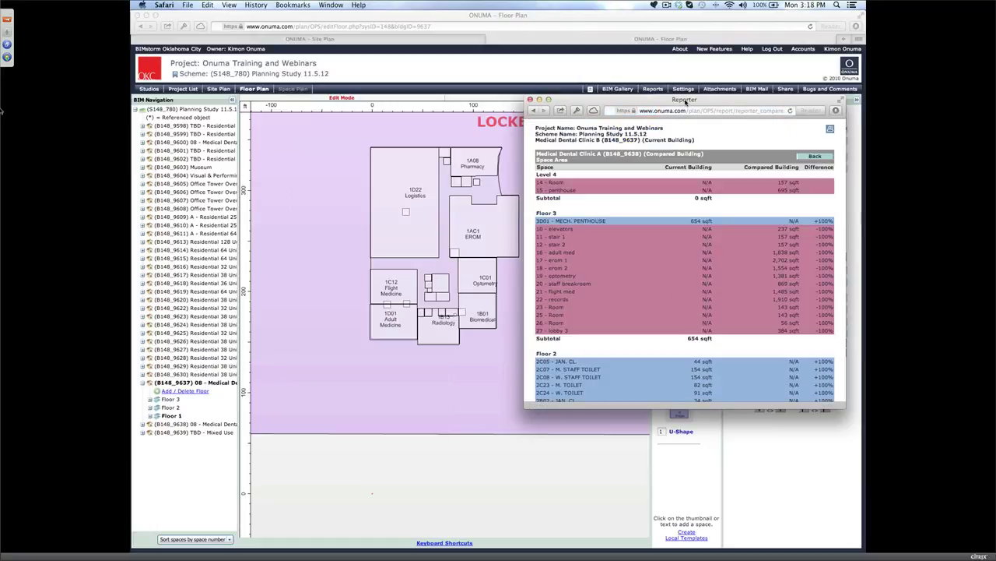
left_click_drag(685, 101, 533, 94)
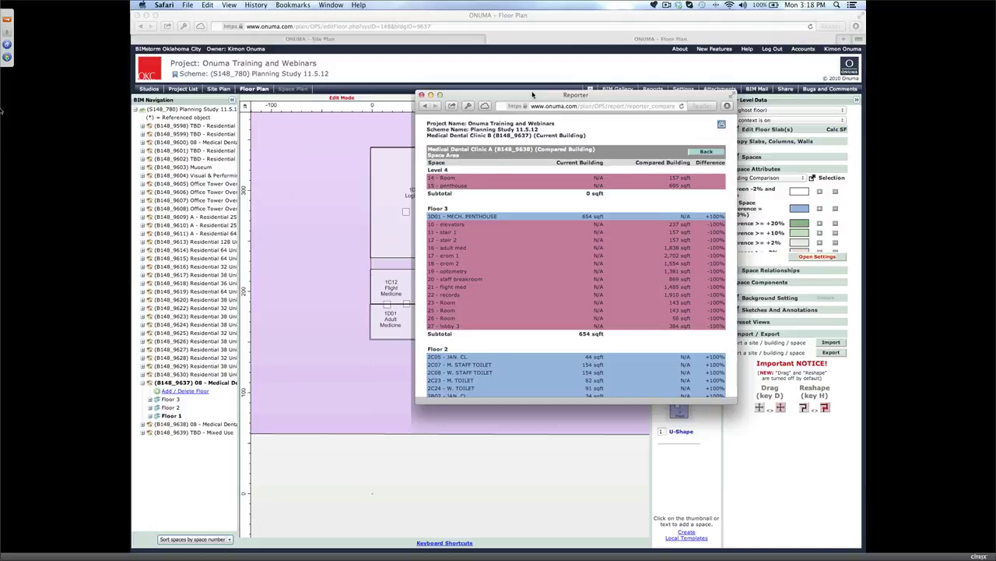
Step: Enlarge the comparison report window and examine the space areas of both clinics floor by floor
left_click_drag(532, 94, 429, 79)
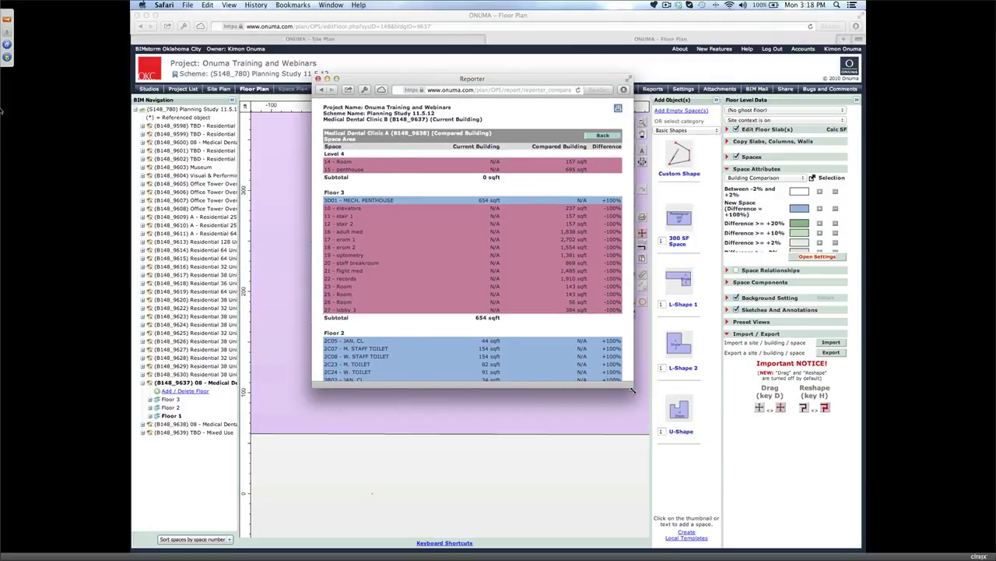
left_click_drag(632, 389, 757, 551)
scroll(687, 309, "down", 10)
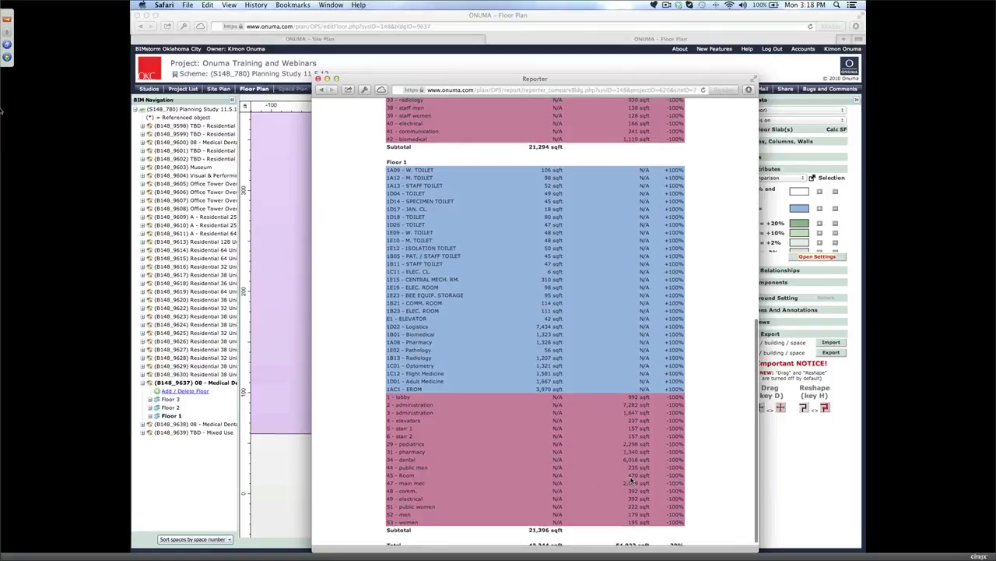
scroll(631, 467, "up", 4)
scroll(607, 482, "down", 5)
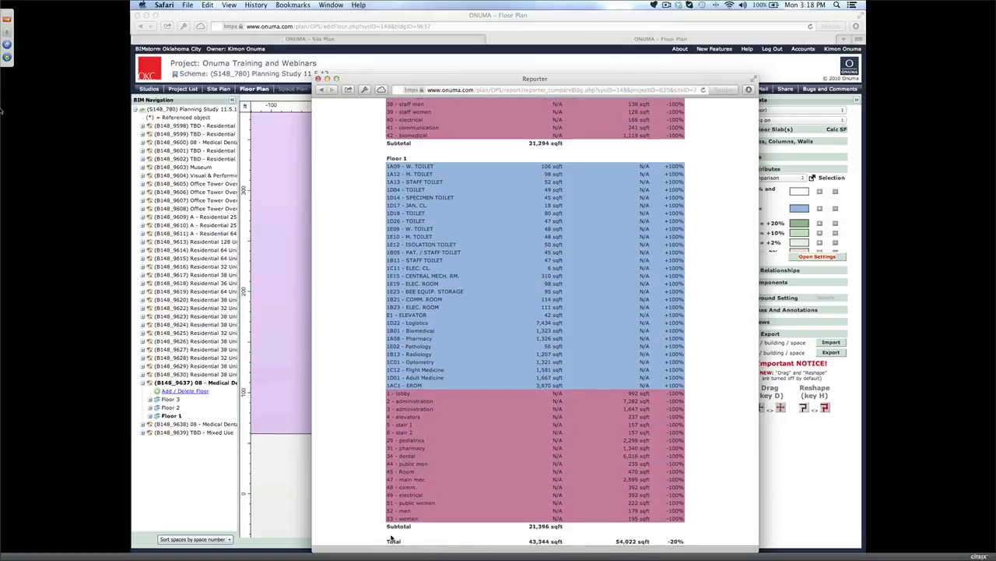
Step: Examine the total space areas of Medical Dental Clinics B and A against their room lists in the comparison report
left_click_drag(389, 541, 560, 539)
left_click(560, 539)
scroll(406, 365, "up", 1)
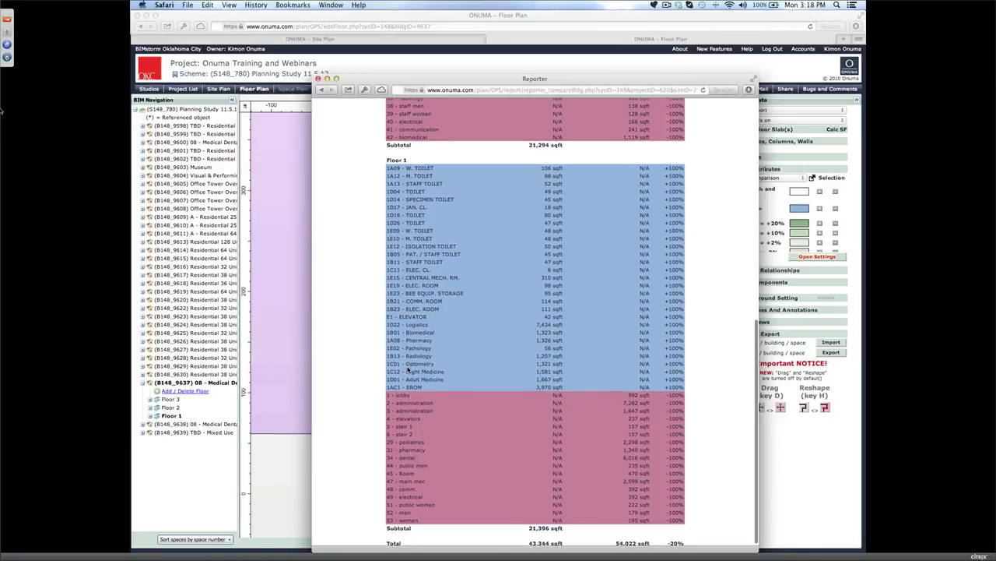
scroll(406, 372, "up", 10)
scroll(408, 377, "down", 6)
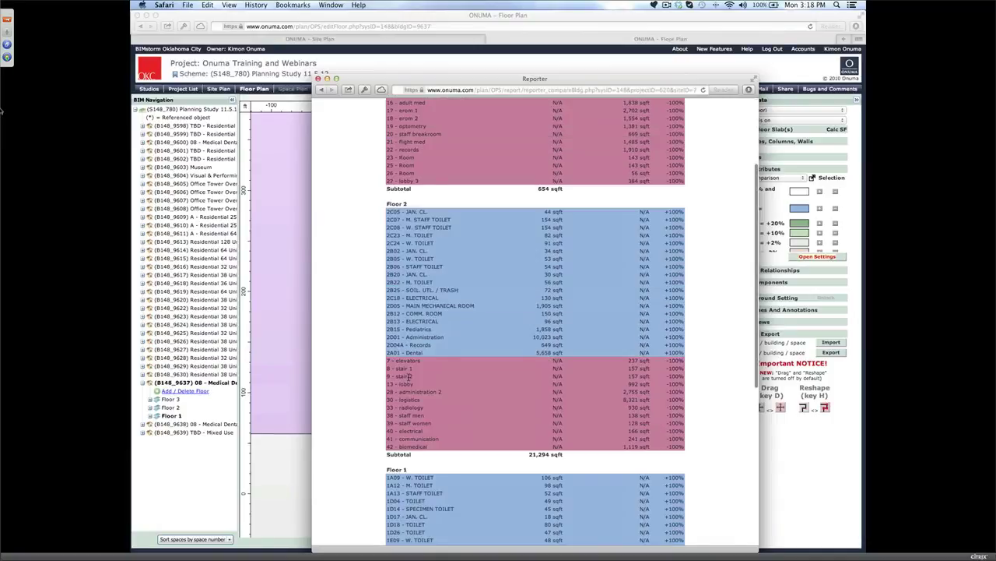
scroll(409, 377, "down", 5)
left_click_drag(528, 541, 552, 541)
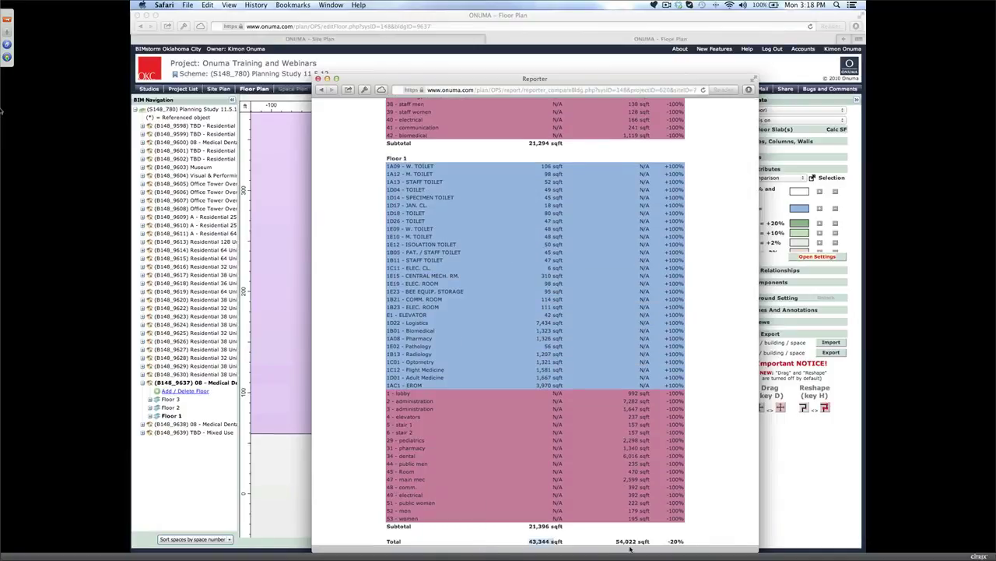
left_click_drag(616, 541, 640, 541)
left_click(700, 288)
scroll(604, 221, "up", 1)
scroll(604, 221, "up", 15)
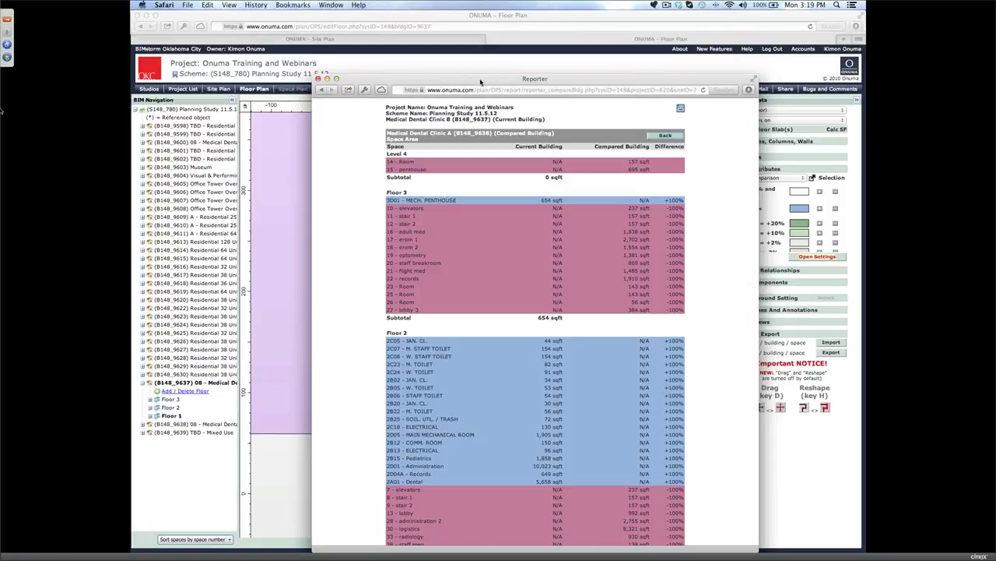
Step: Close the comparison report and return to the site plan of the Planning Study 11.5.12 scheme
left_click_drag(482, 81, 653, 65)
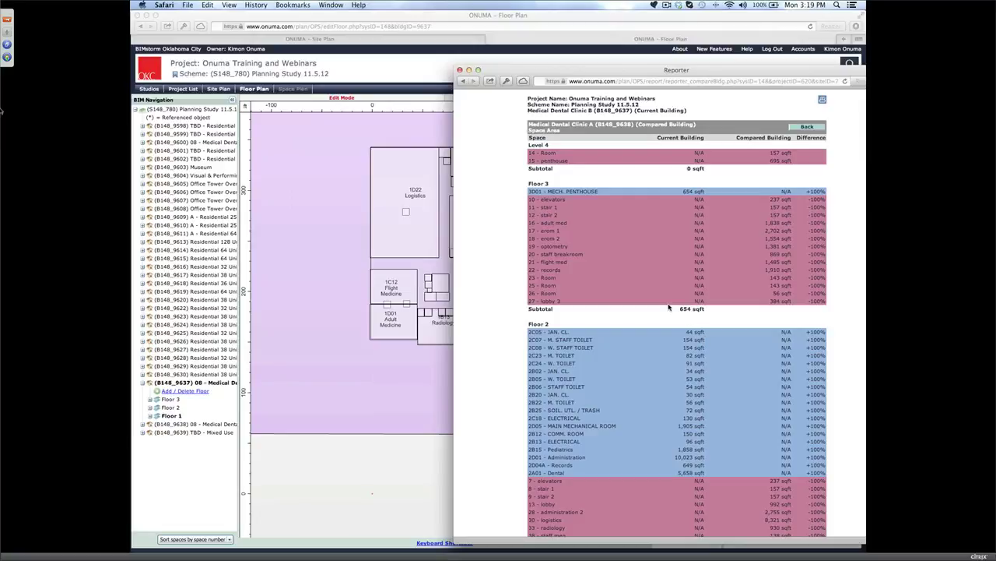
key("super+w")
scroll(478, 246, "up", 2)
scroll(478, 247, "down", 4)
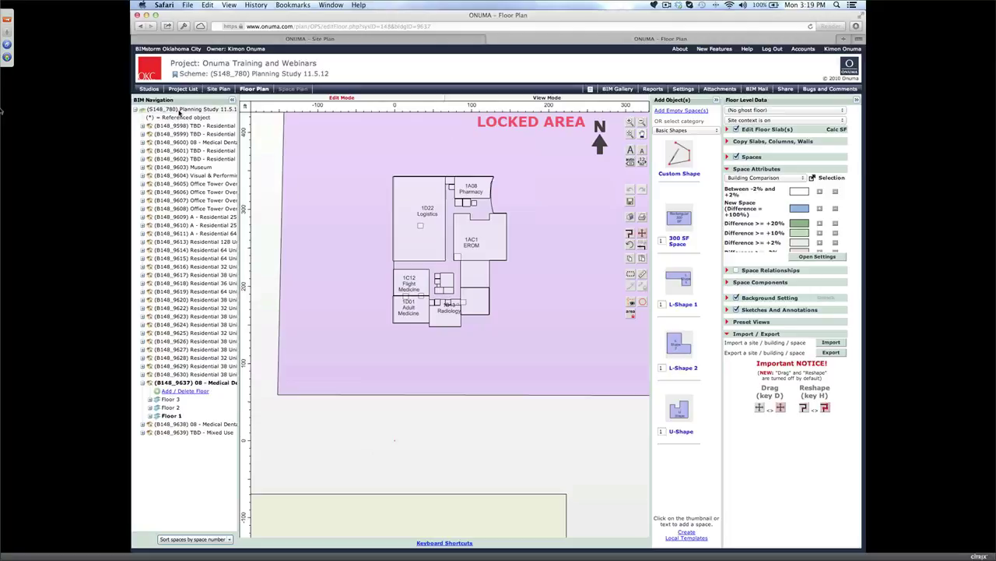
left_click(184, 116)
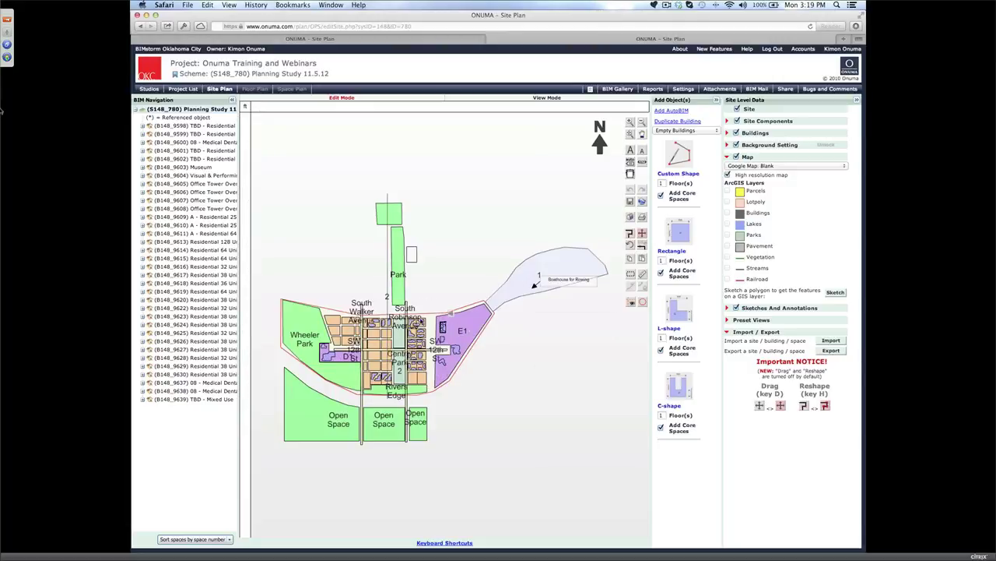
Step: Open the Floor Slab Area site report for Planning Study 11.5.12 and enlarge its window
scroll(399, 340, "up", 5)
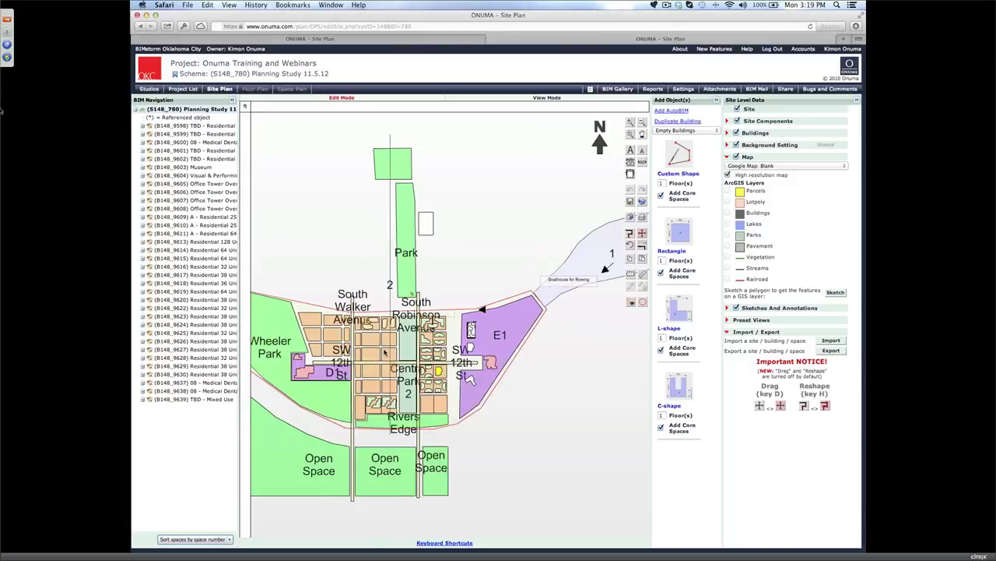
scroll(444, 359, "up", 4)
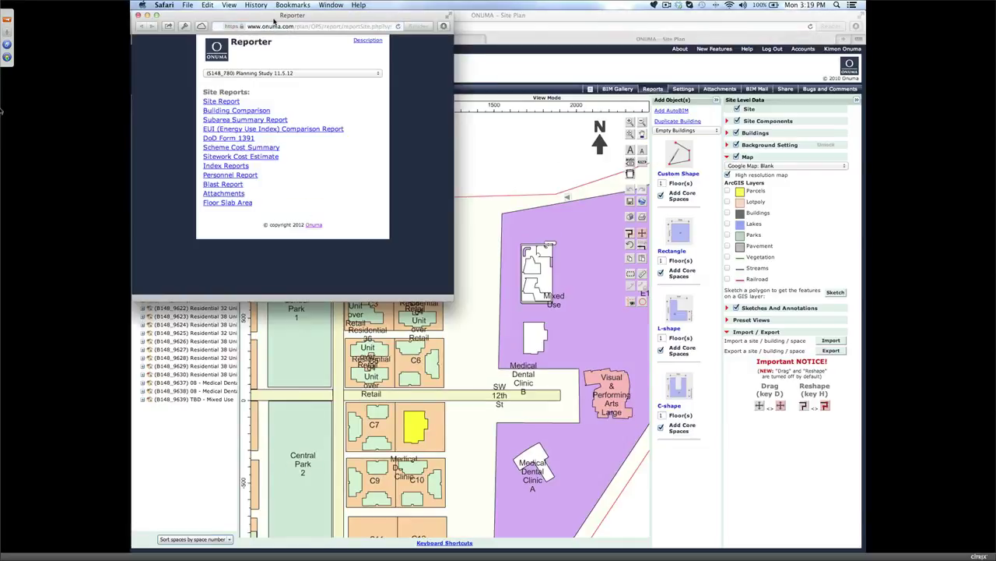
left_click_drag(275, 20, 462, 35)
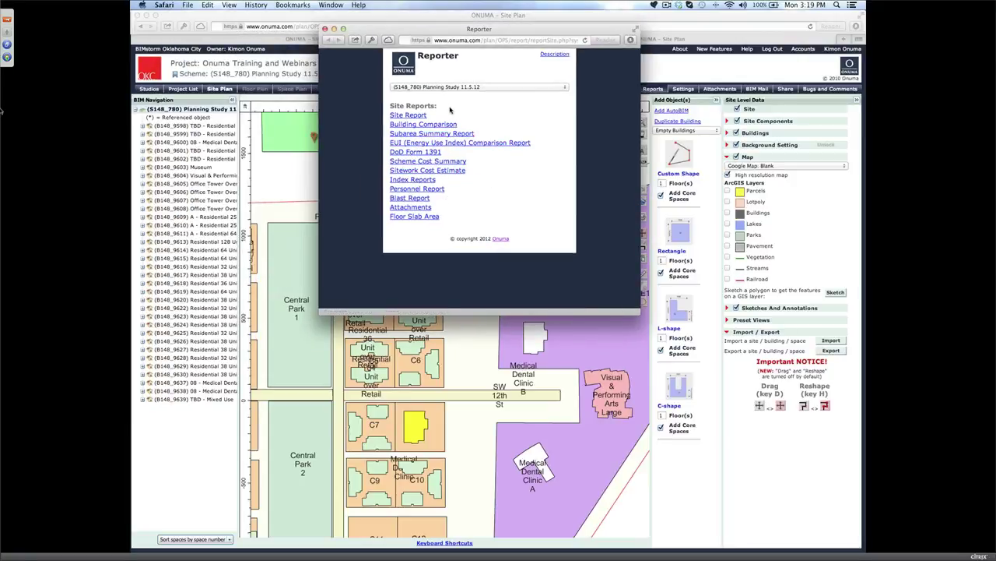
left_click(418, 218)
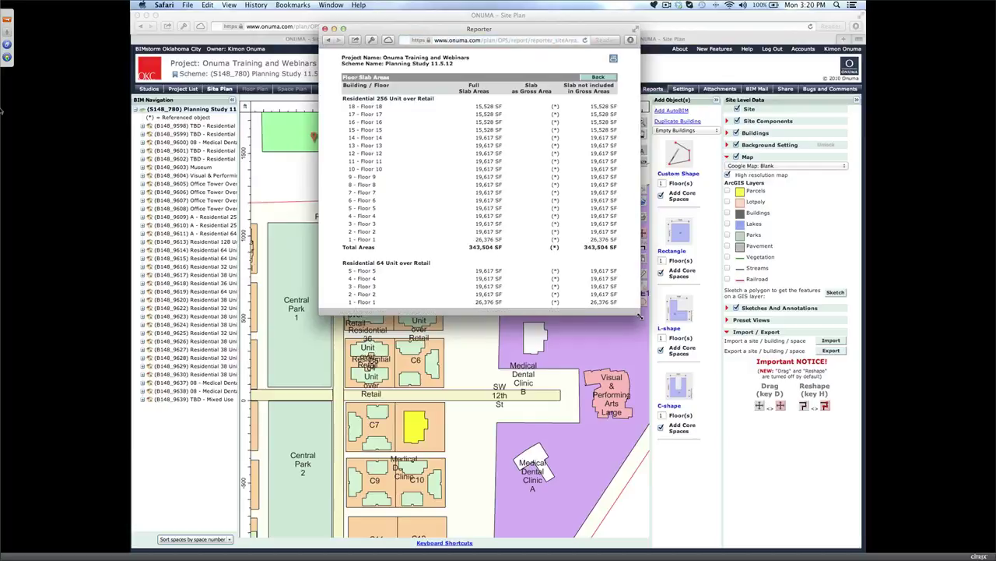
left_click_drag(638, 313, 671, 381)
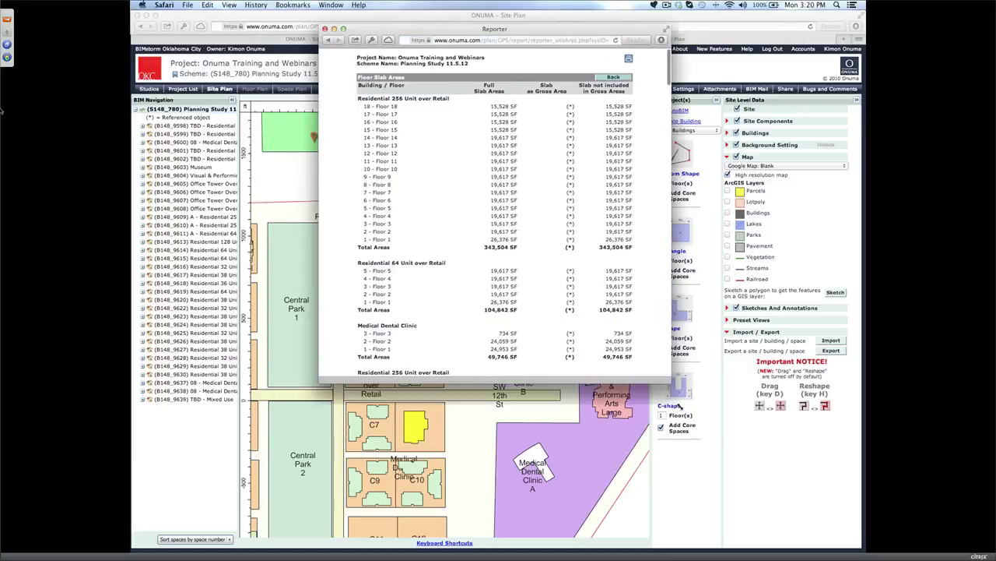
left_click_drag(694, 452, 694, 506)
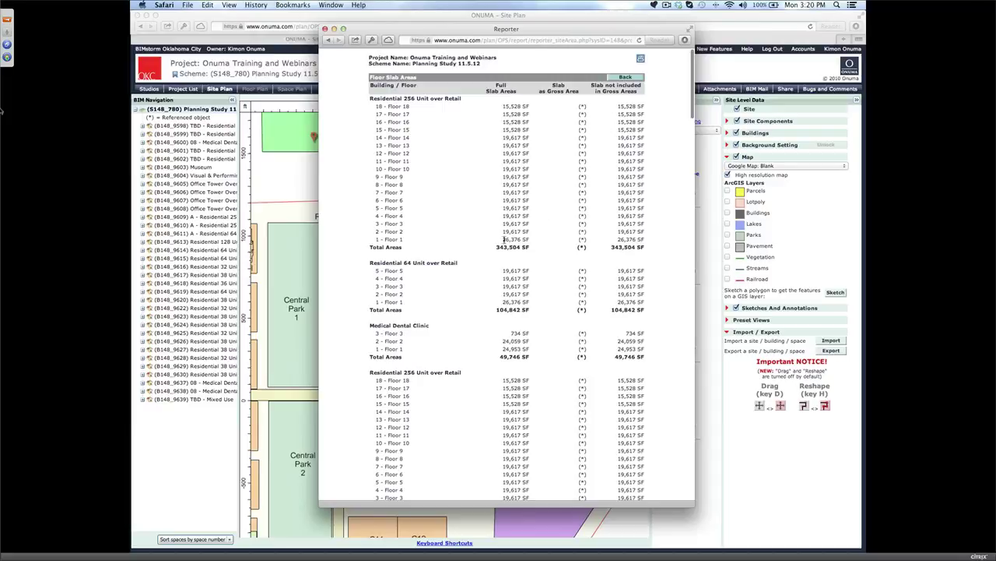
Step: Examine the slab areas of each building's floors in the report and close the report window
scroll(504, 258, "down", 15)
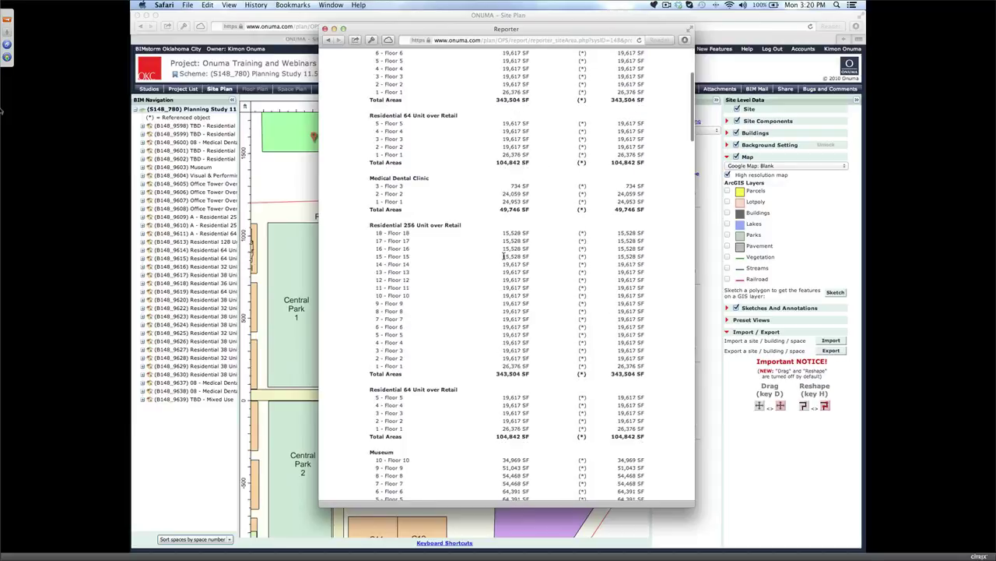
scroll(455, 257, "down", 10)
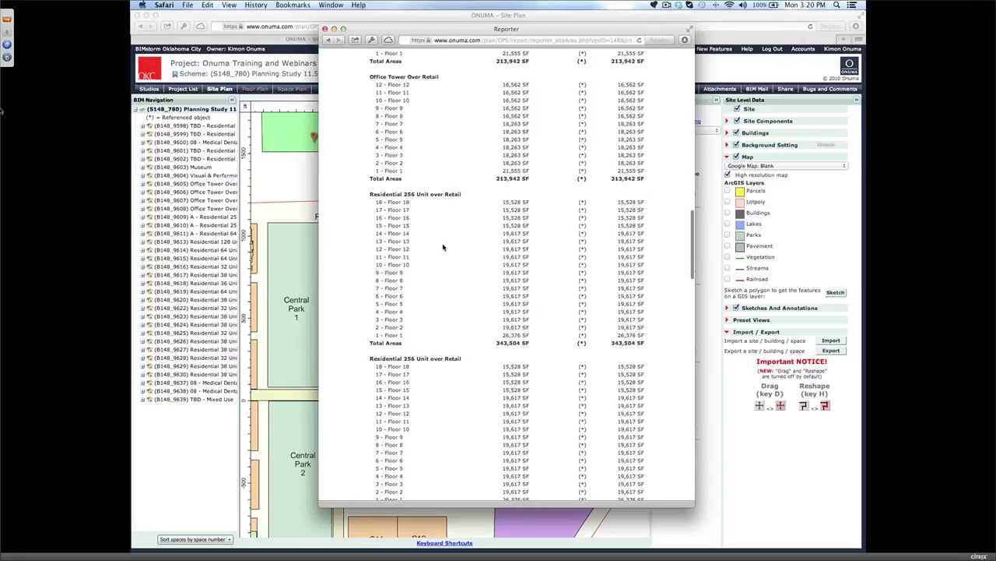
scroll(442, 253, "down", 3)
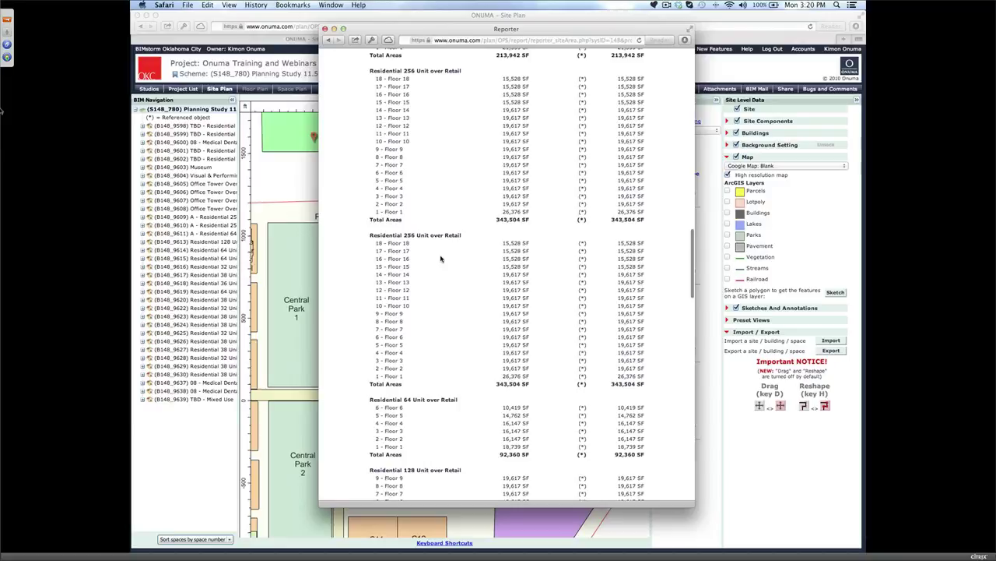
scroll(441, 258, "down", 3)
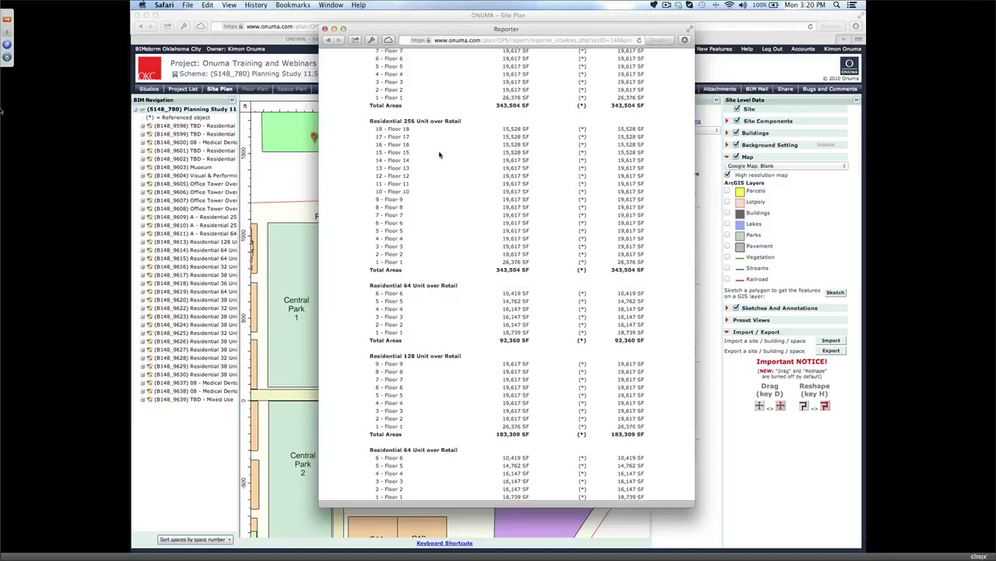
scroll(491, 140, "up", 15)
key("super+bracketleft")
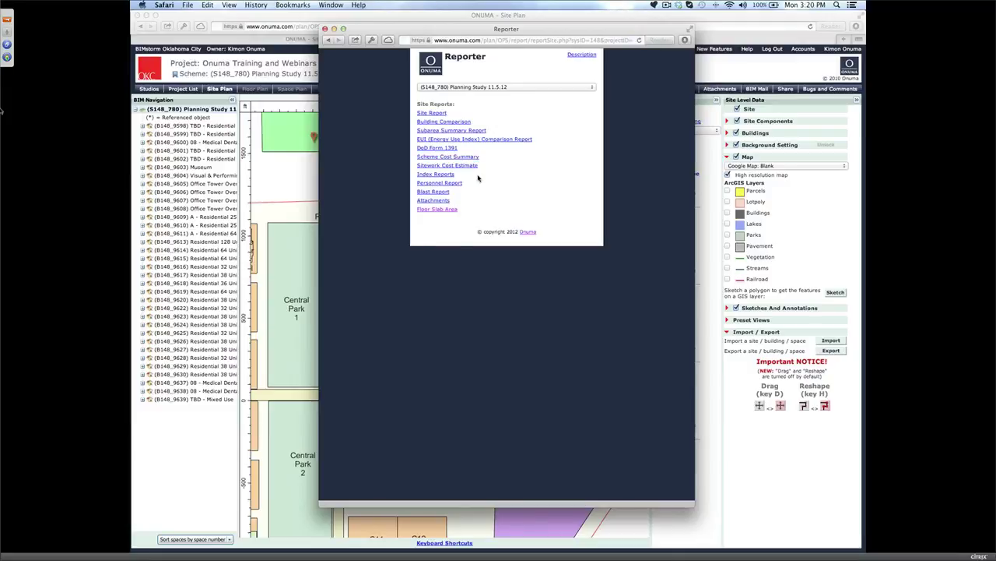
key("super+w")
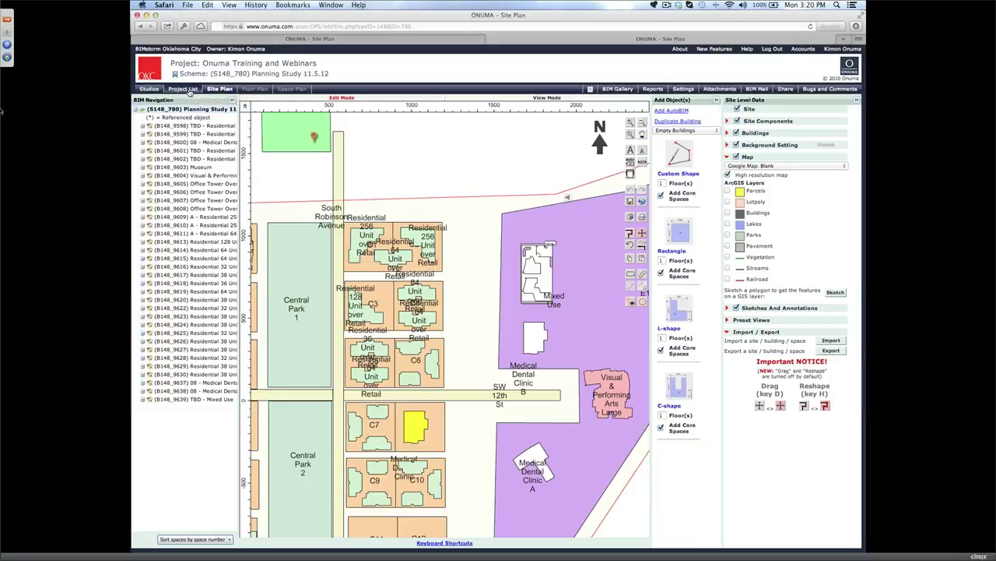
Step: Select the Planning Study 11.5.12 scheme in the project list and generate its Building Use report
left_click(188, 91)
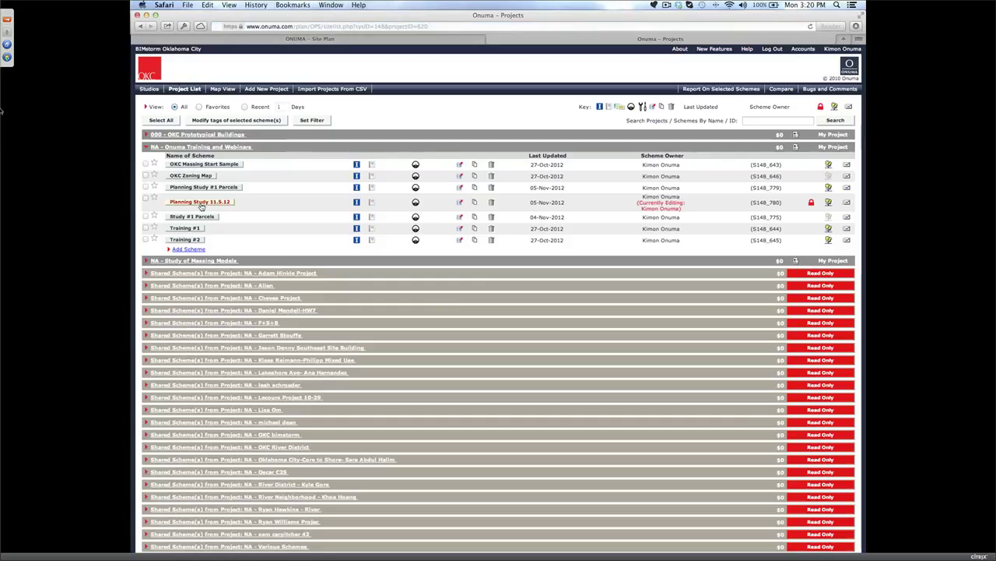
left_click(145, 198)
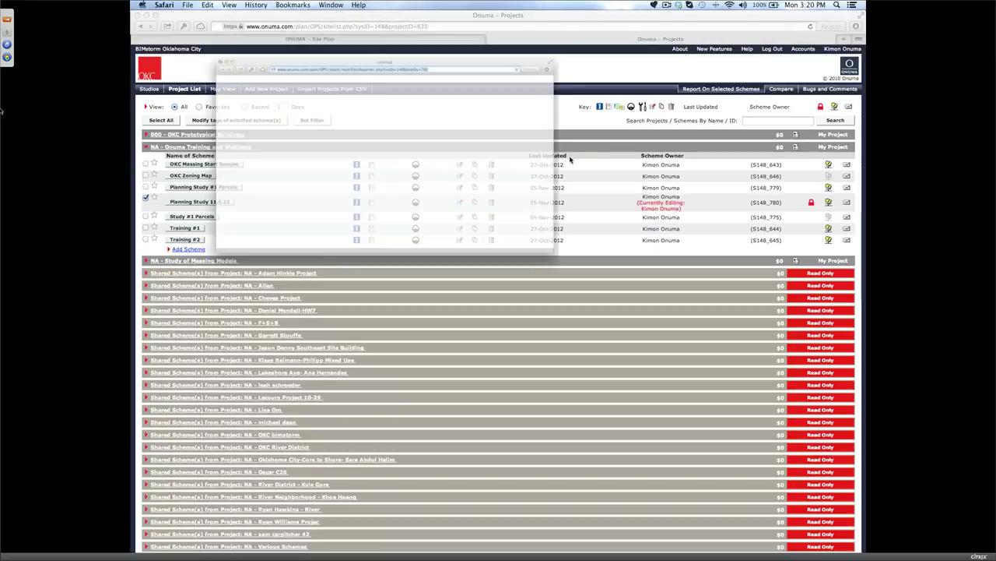
left_click_drag(312, 23, 417, 40)
left_click(293, 109)
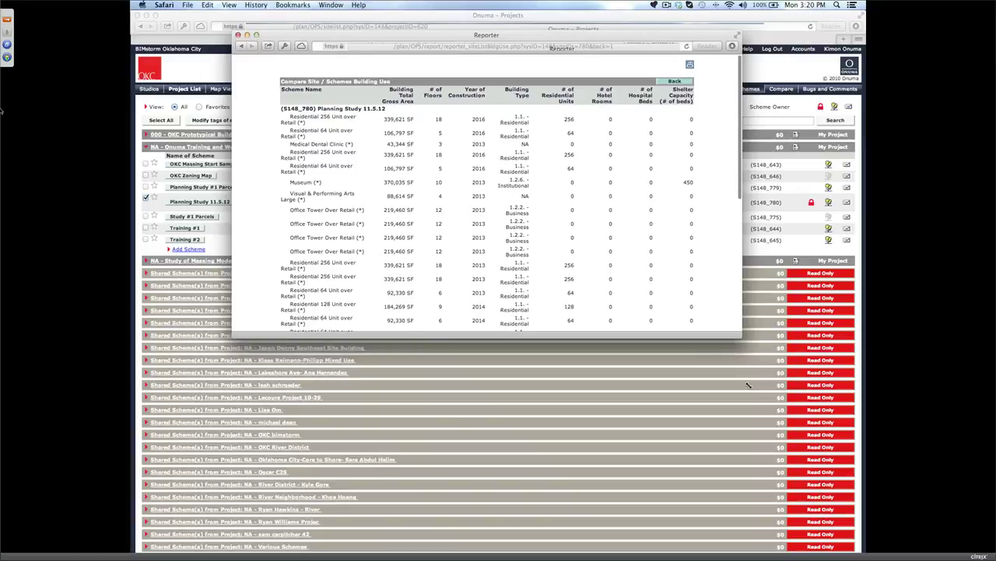
Step: Examine the gross areas, floors, building types and residential unit totals in the scheme's building use report
scroll(623, 249, "down", 3)
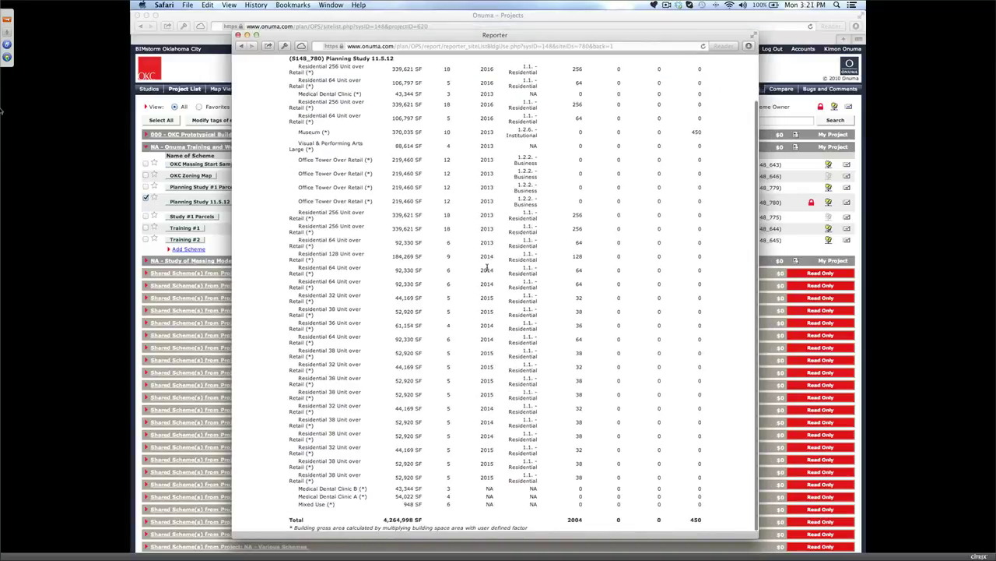
scroll(592, 155, "up", 3)
left_click_drag(571, 117, 523, 337)
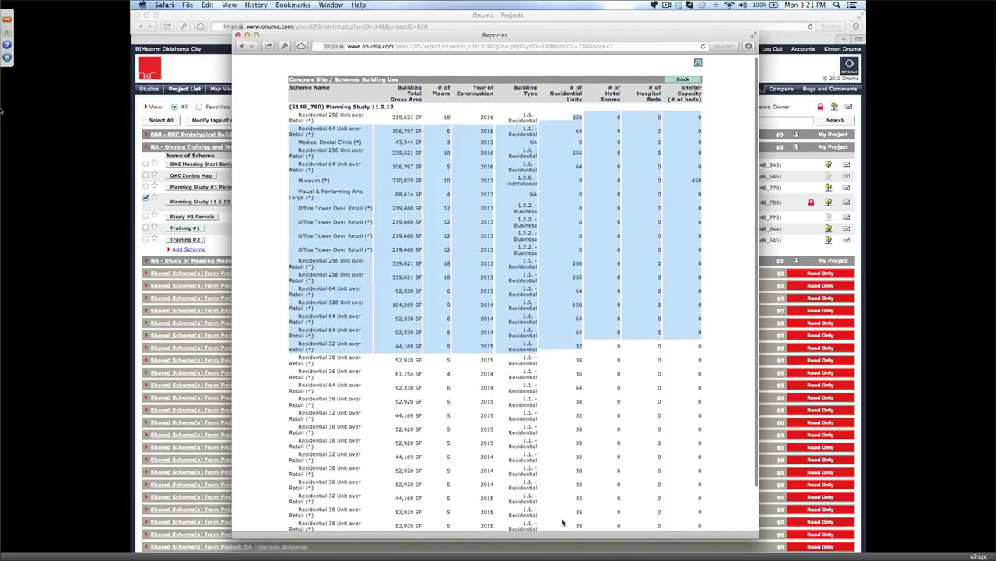
left_click(624, 498)
scroll(624, 496, "down", 2)
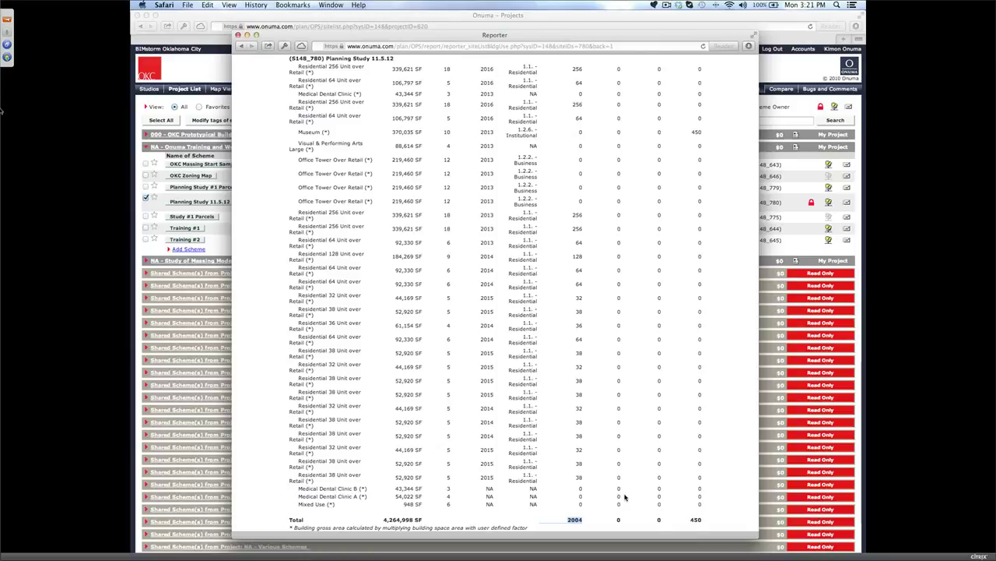
scroll(625, 496, "up", 2)
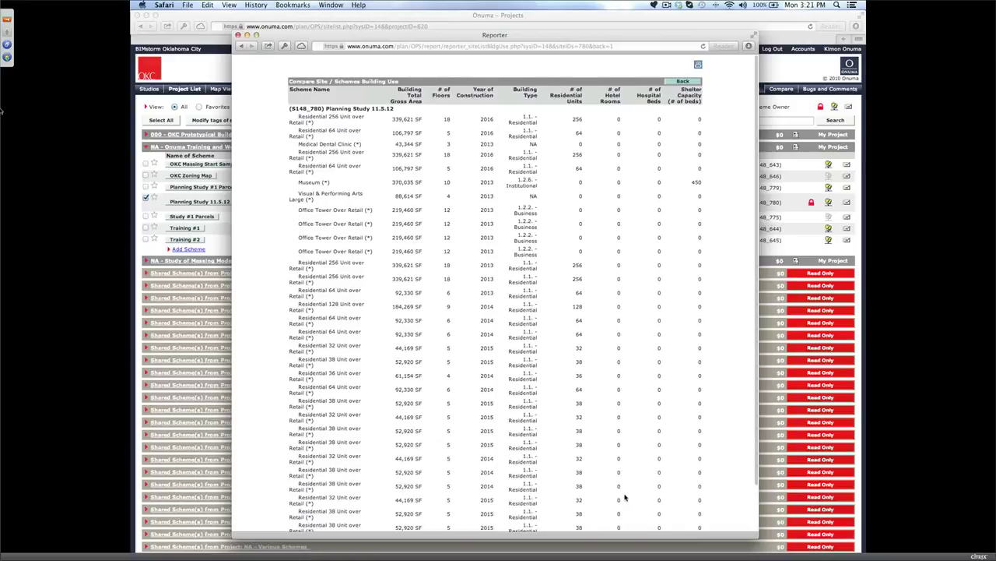
scroll(625, 467, "down", 2)
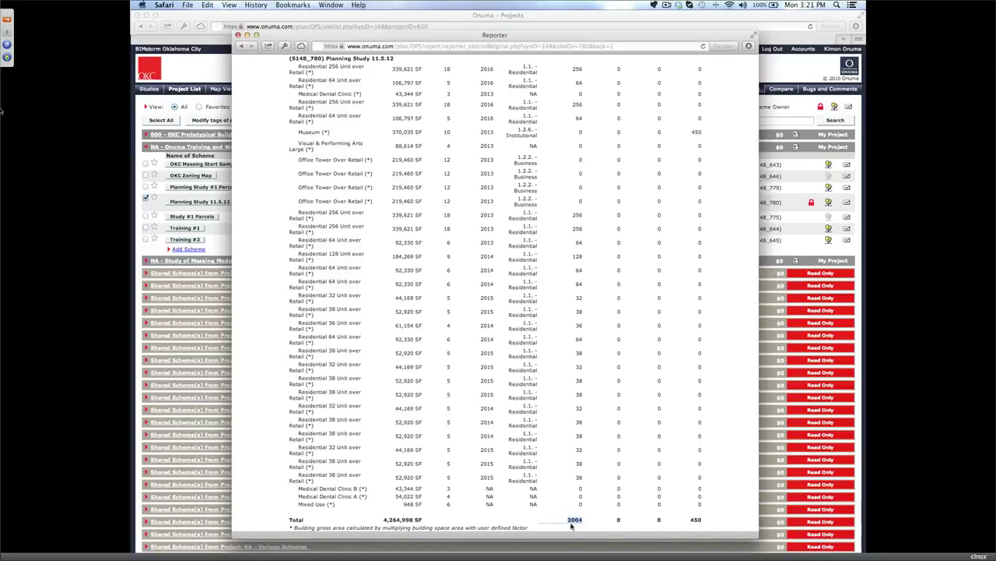
scroll(571, 526, "up", 1)
scroll(633, 289, "up", 3)
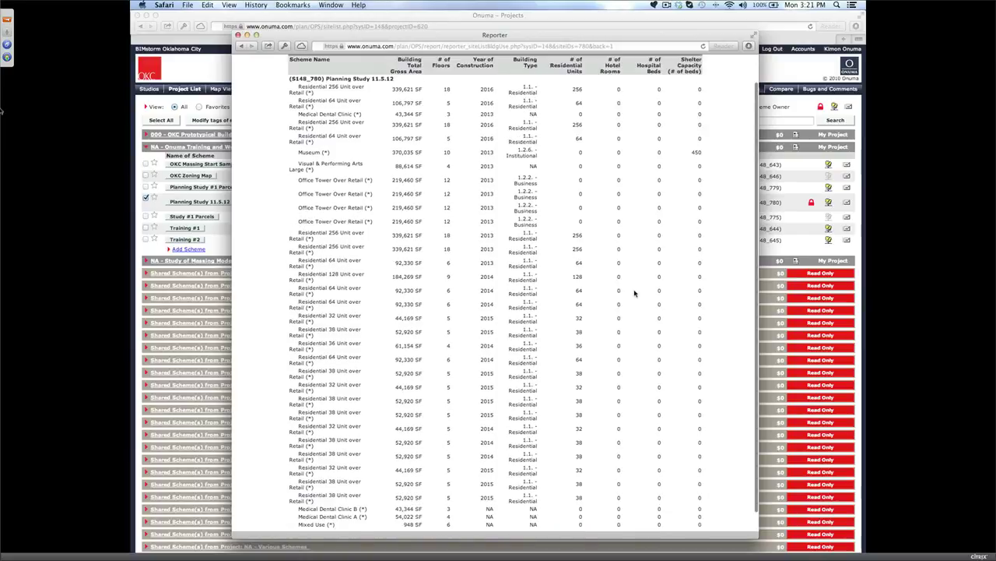
scroll(465, 289, "down", 3)
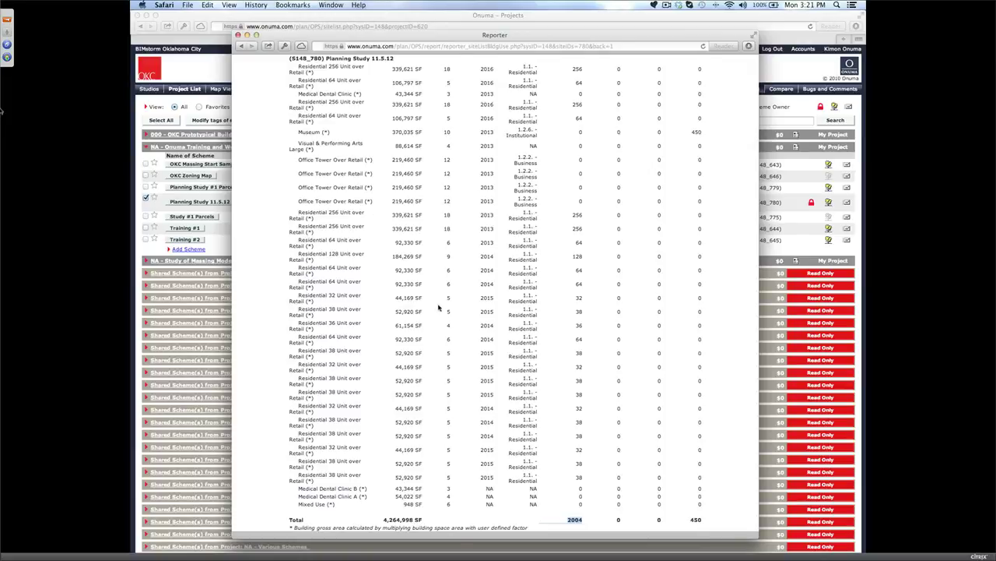
scroll(412, 295, "up", 3)
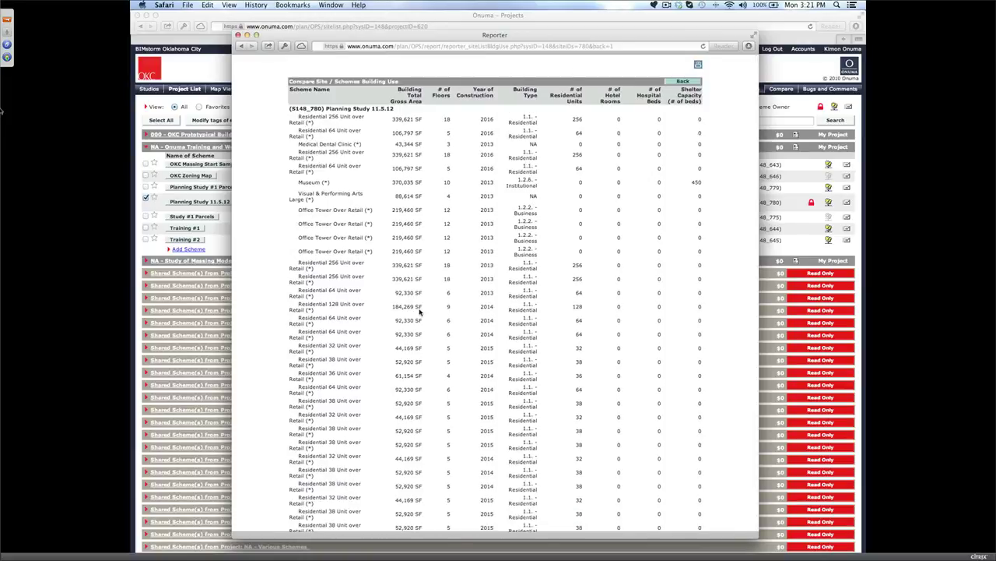
Step: Close the building use report and open the Planning Study 11.5.12 scheme from the project list
key("super+w")
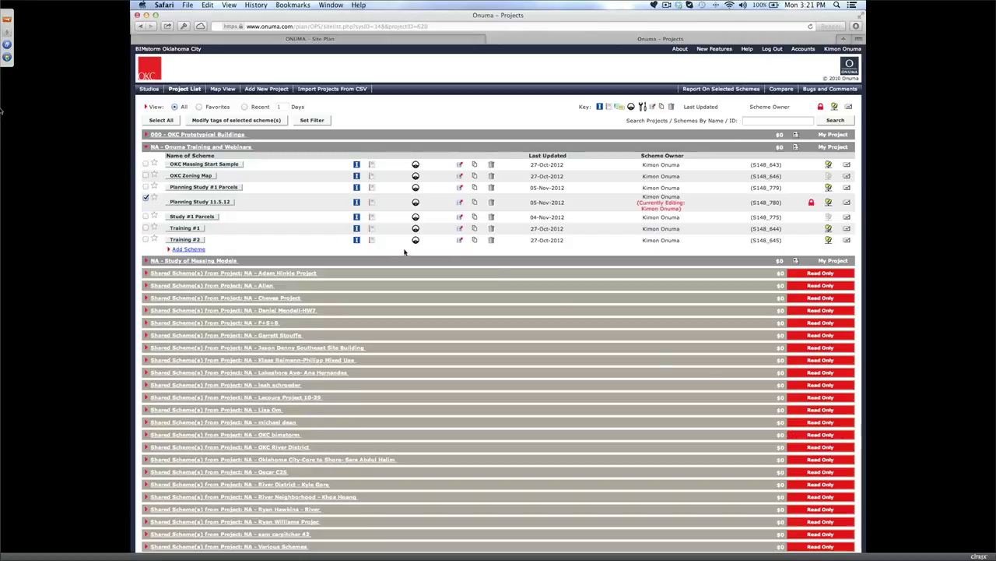
left_click(198, 202)
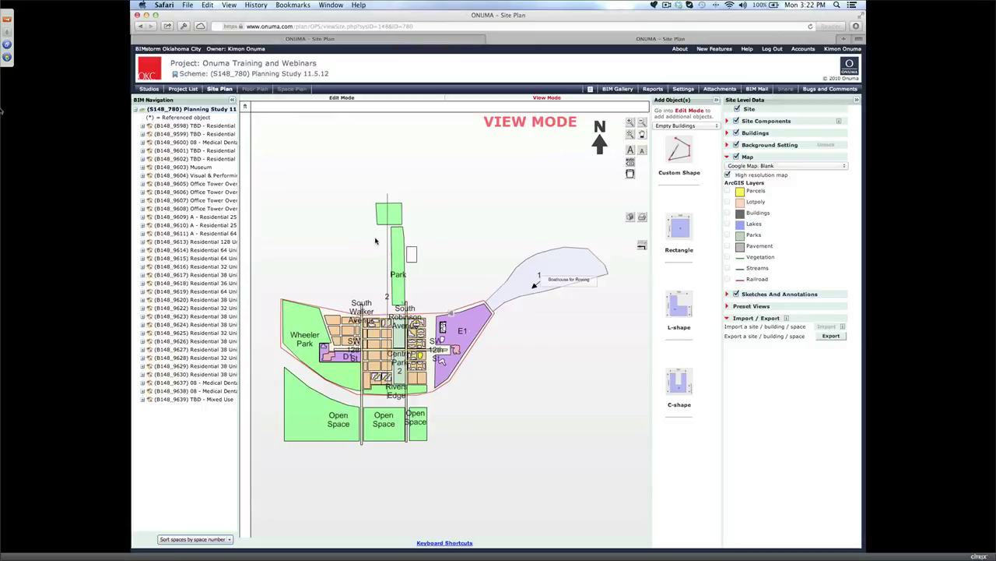
Step: Show the Google satellite image behind the site plan and select the long park strip north of the parcels
scroll(373, 247, "up", 3)
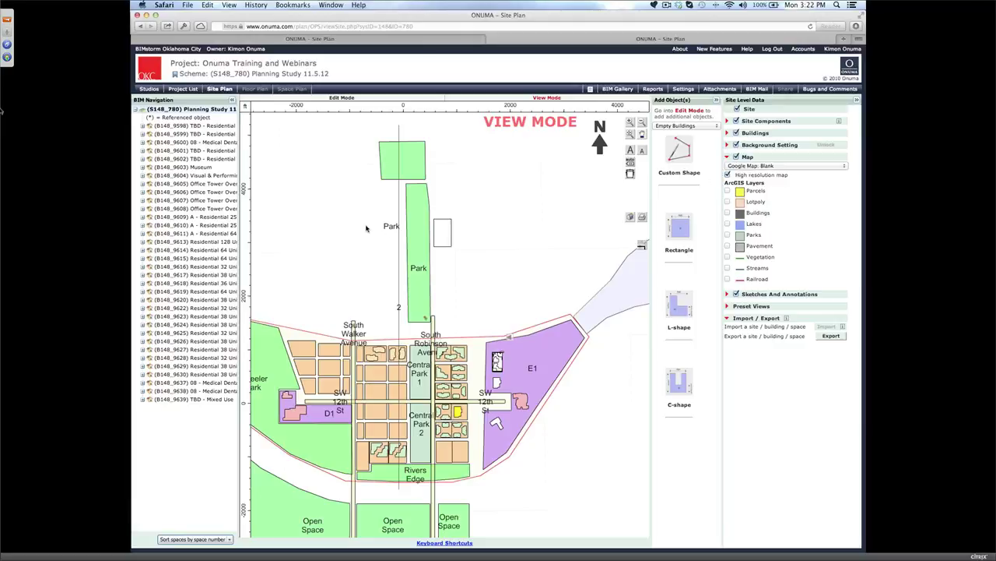
scroll(366, 228, "up", 2)
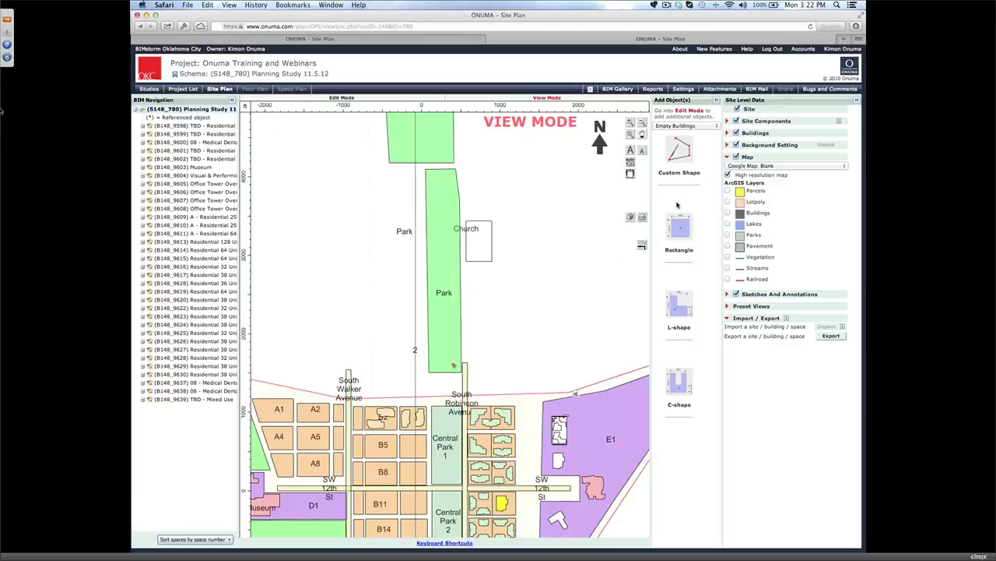
left_click(744, 167)
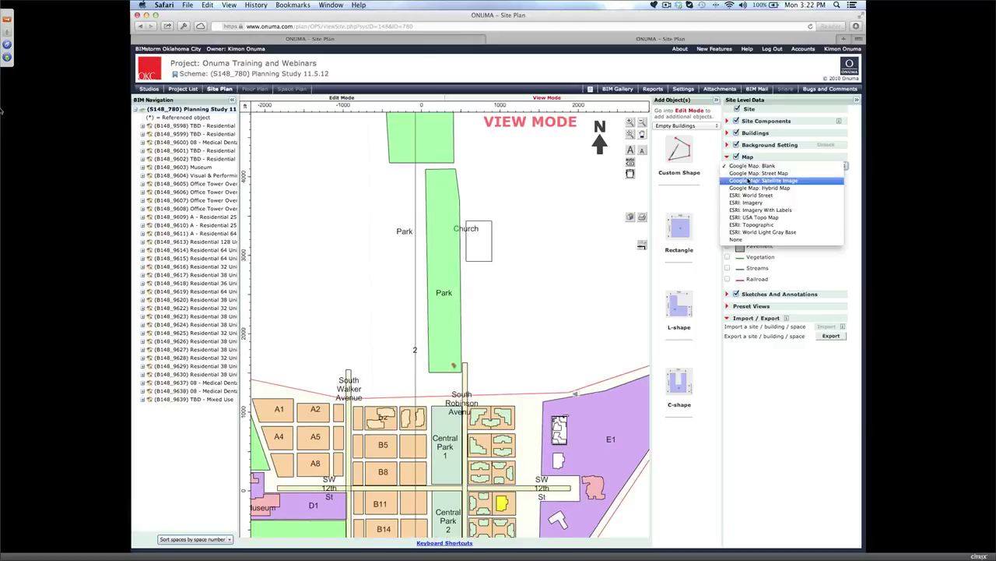
left_click(748, 181)
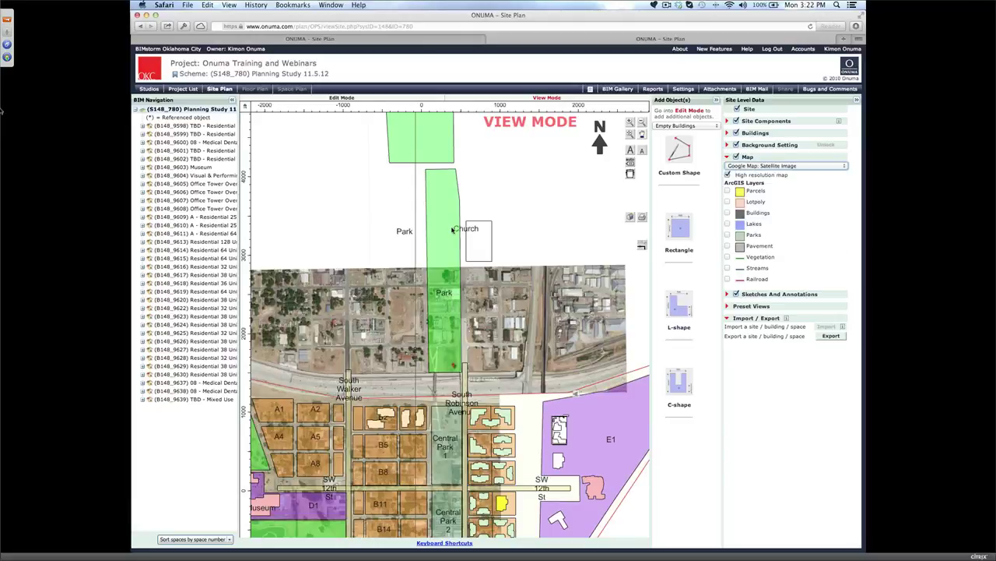
left_click(450, 231)
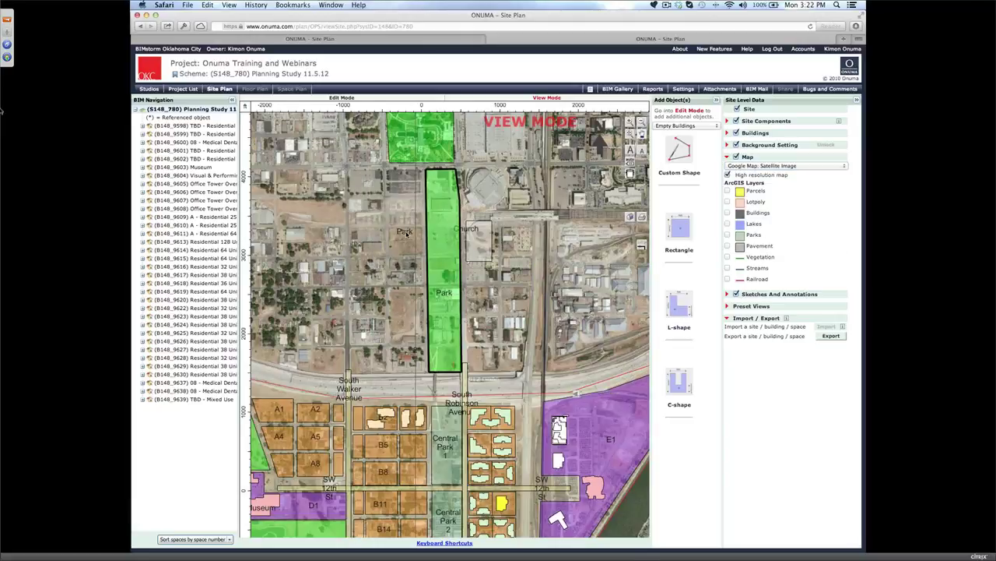
Step: Switch the site plan to edit mode and enable reshaping for the long park strip north of the parcels
left_click(346, 99)
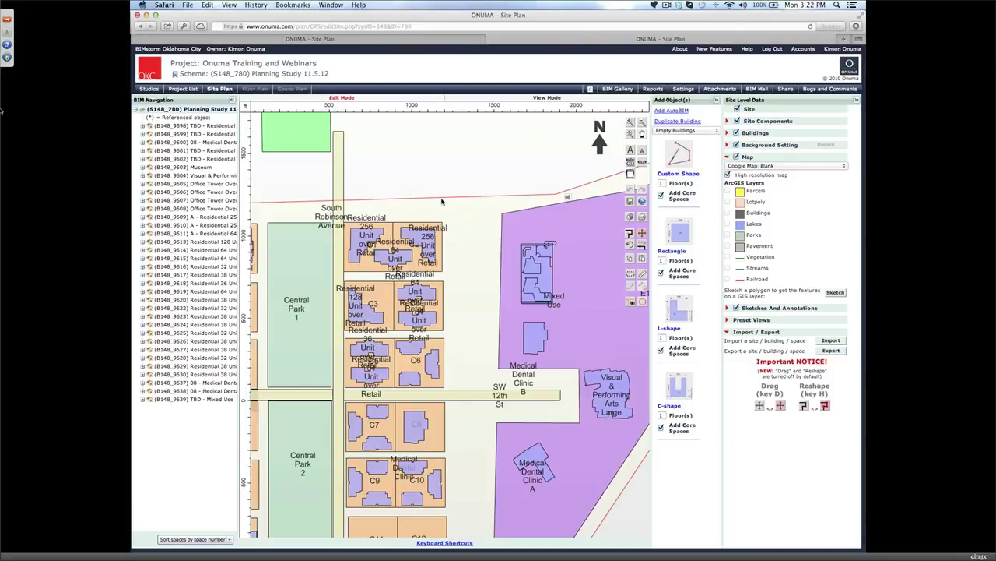
scroll(441, 201, "up", 2)
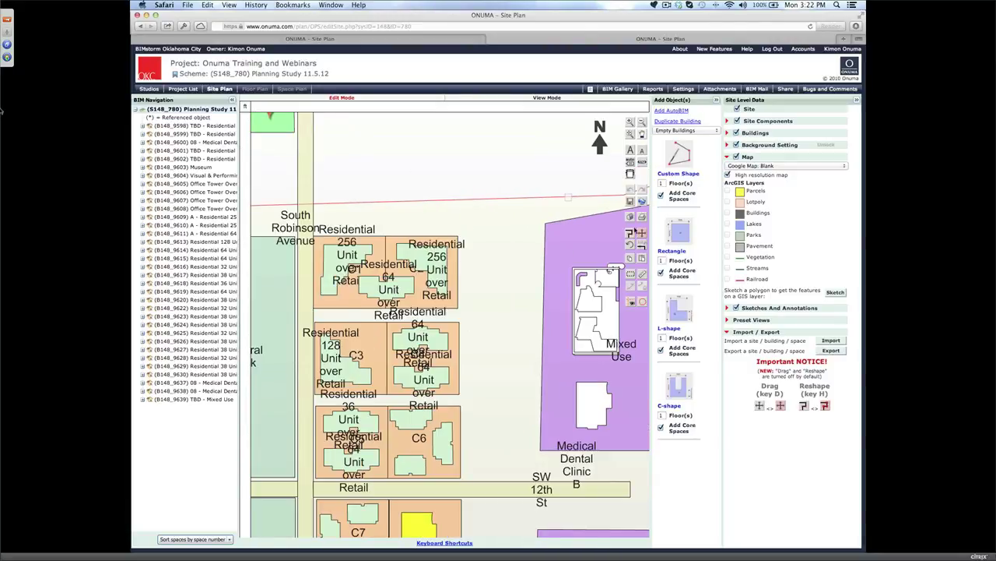
scroll(418, 363, "down", 5)
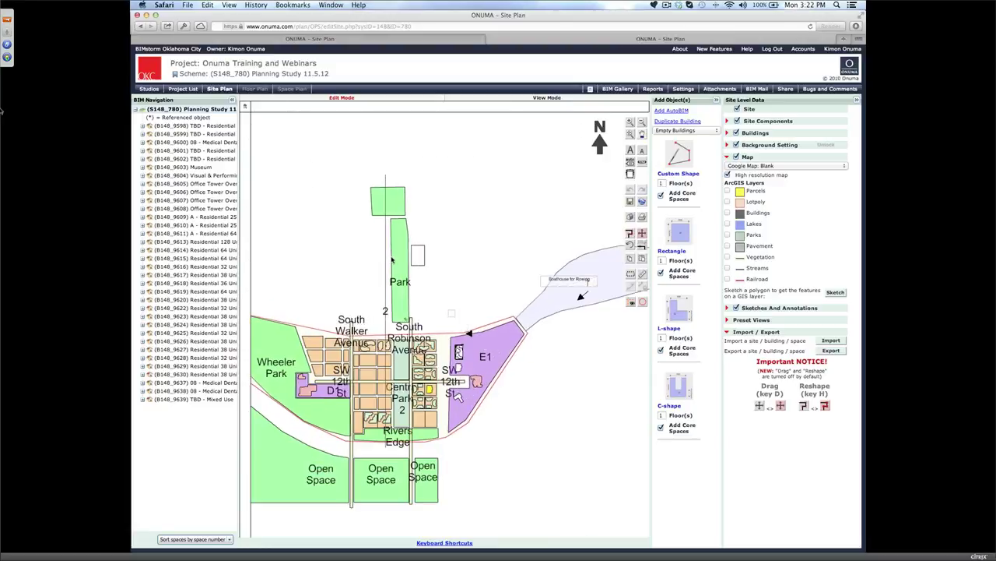
scroll(391, 259, "up", 3)
left_click(404, 281)
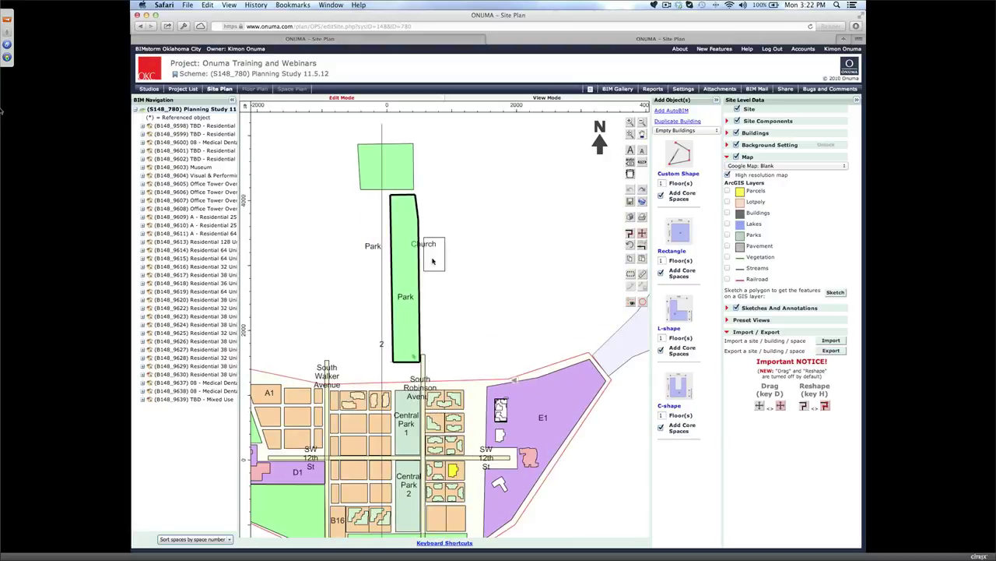
left_click(631, 233)
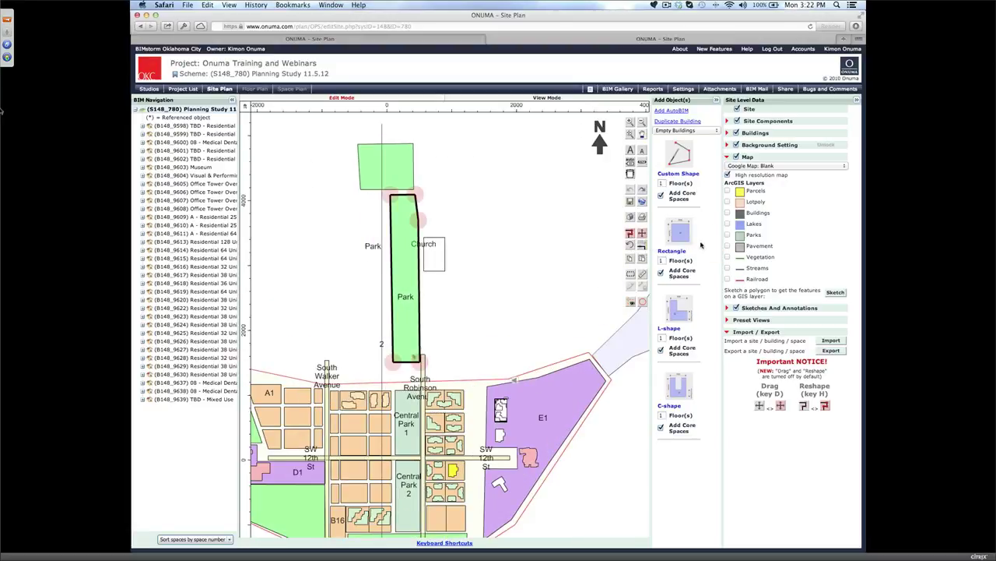
Step: Show the Google satellite image again and widen the park by moving its west edge out to the western street
left_click(745, 167)
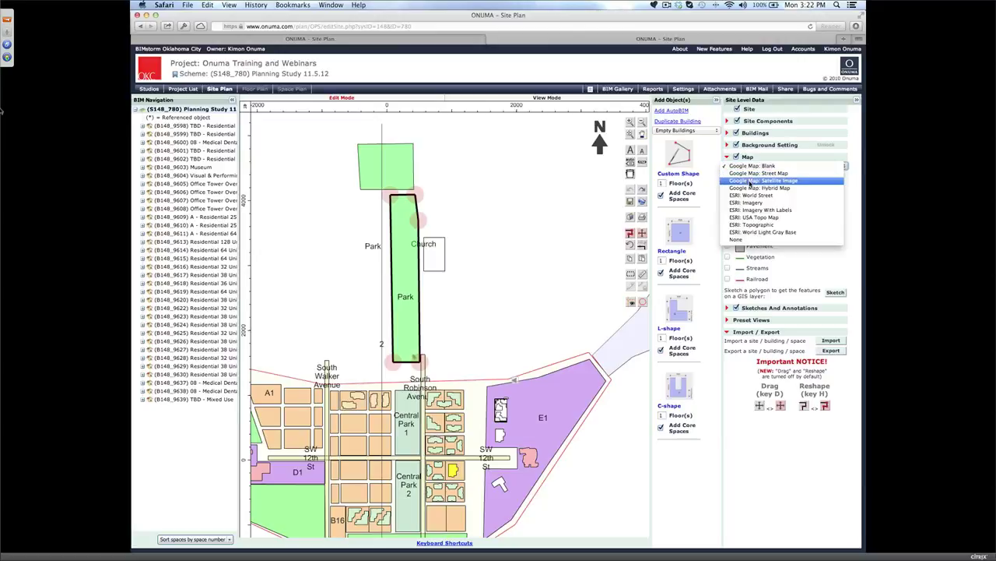
left_click(759, 181)
scroll(382, 241, "up", 3)
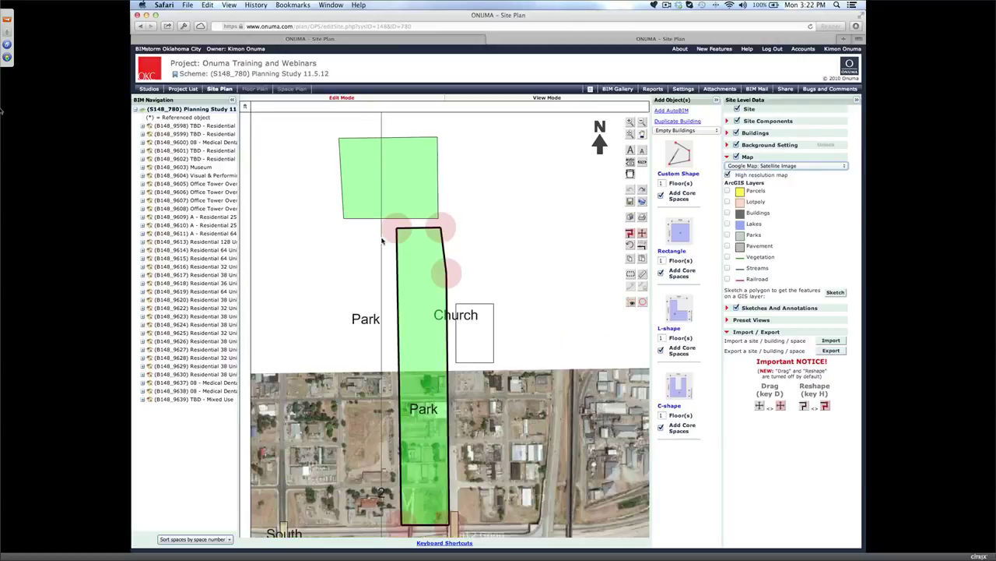
left_click_drag(389, 269, 344, 282)
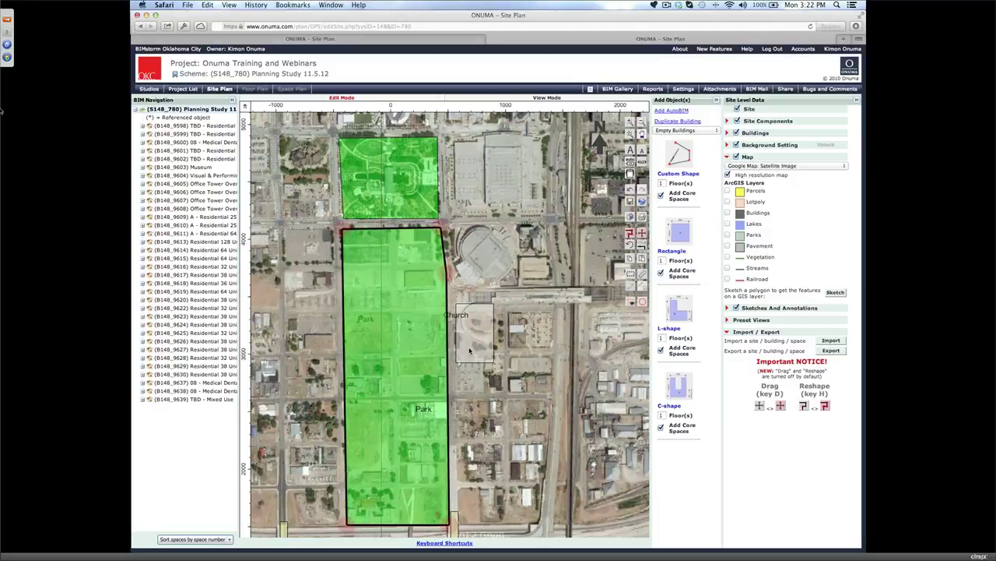
scroll(470, 351, "up", 1)
scroll(470, 351, "up", 1)
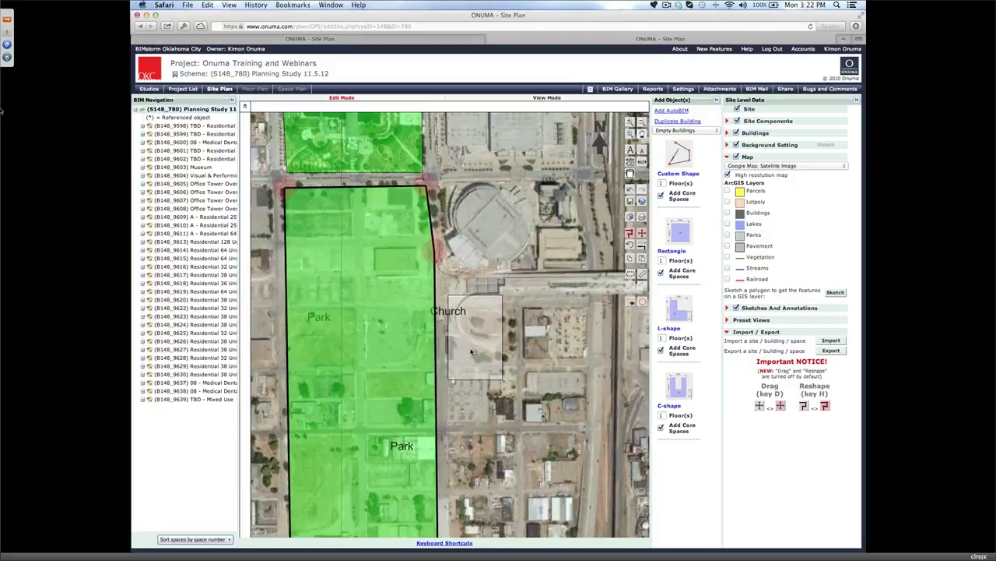
scroll(471, 361, "down", 5)
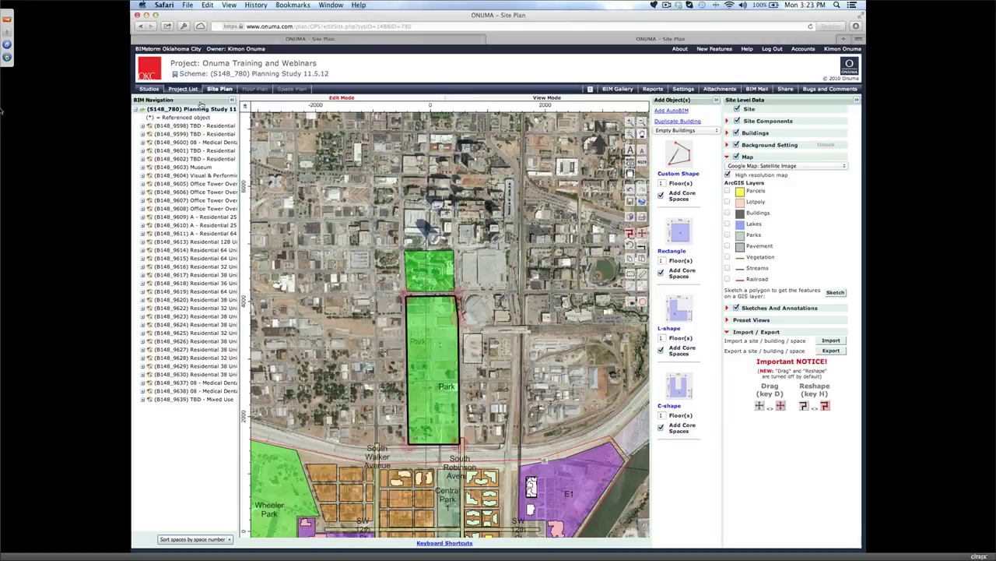
Step: Open the Planning Study #1 Parcels scheme from the project list and switch its site plan to edit mode
left_click(189, 88)
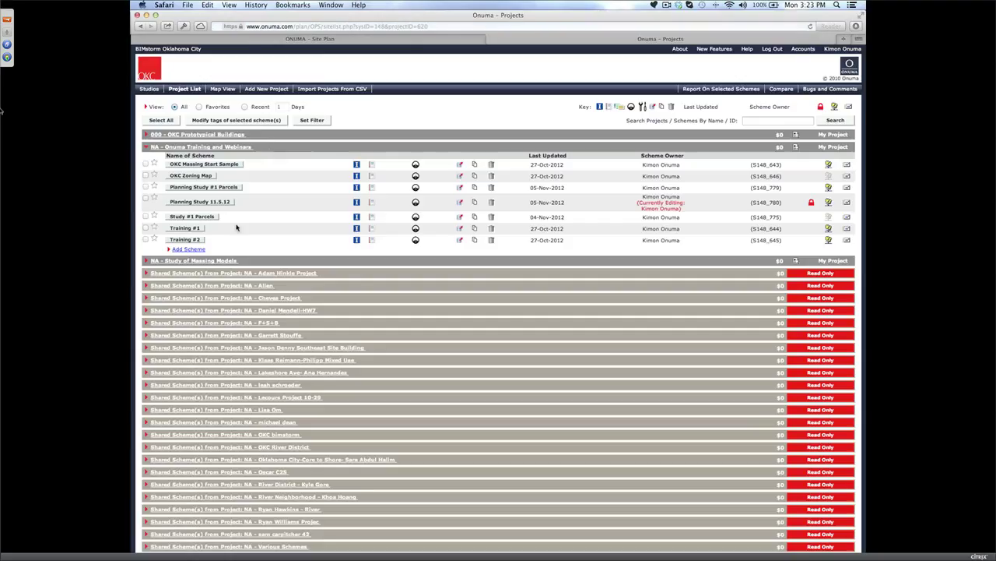
left_click(209, 189)
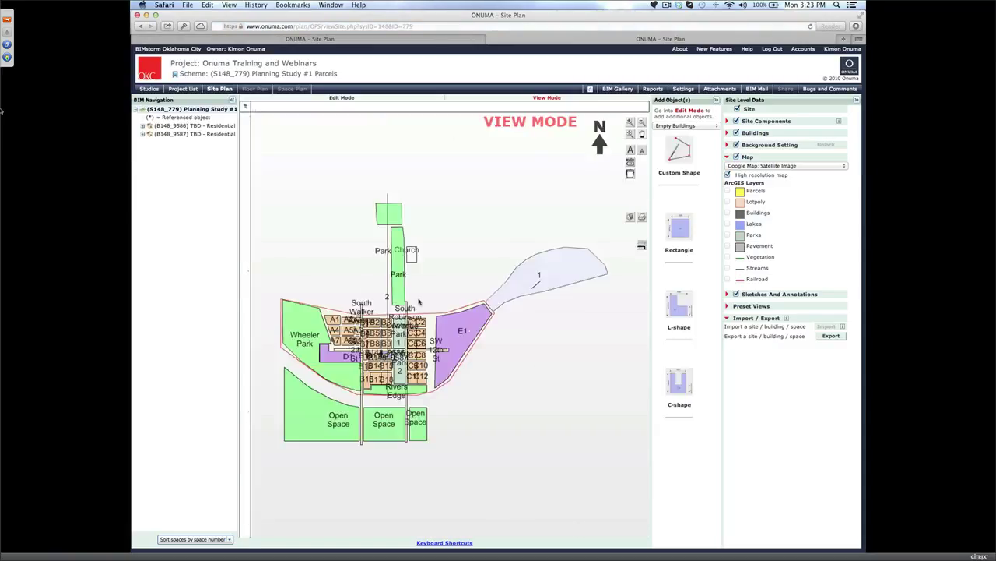
scroll(388, 369, "up", 5)
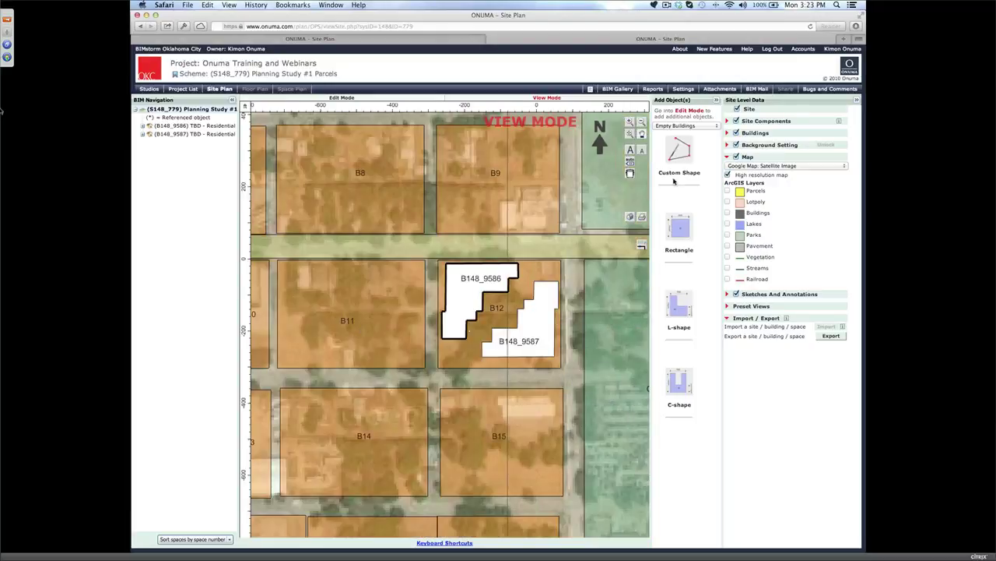
left_click(349, 99)
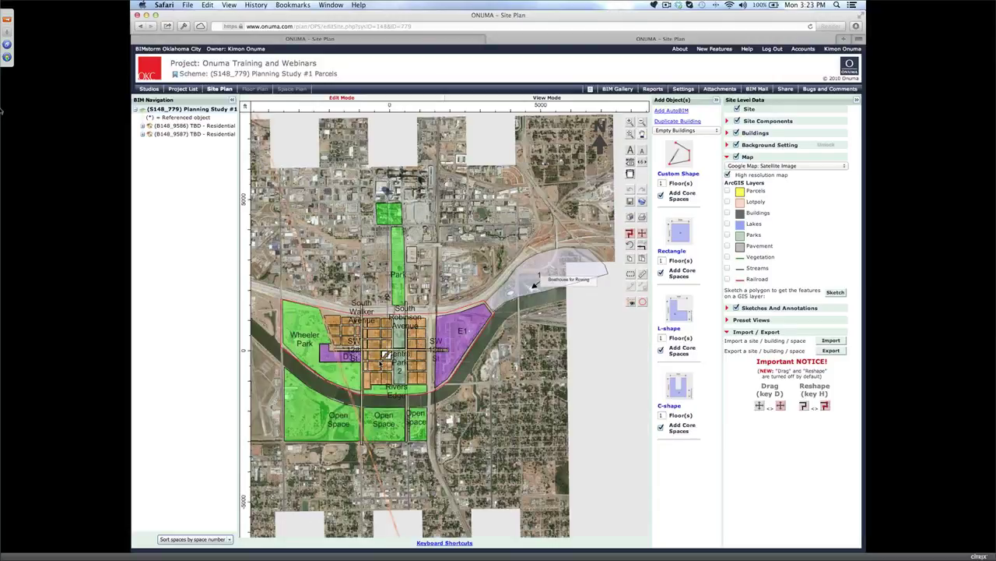
Step: Hide the map, background setting, site and site components while keeping the buildings displayed
scroll(381, 364, "up", 2)
scroll(380, 363, "up", 2)
left_click(737, 157)
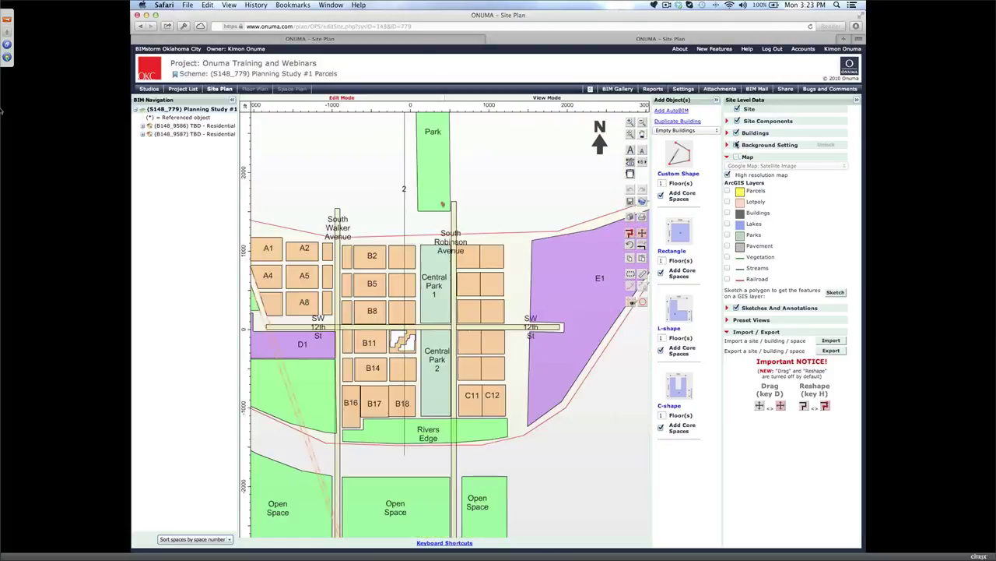
left_click(736, 121)
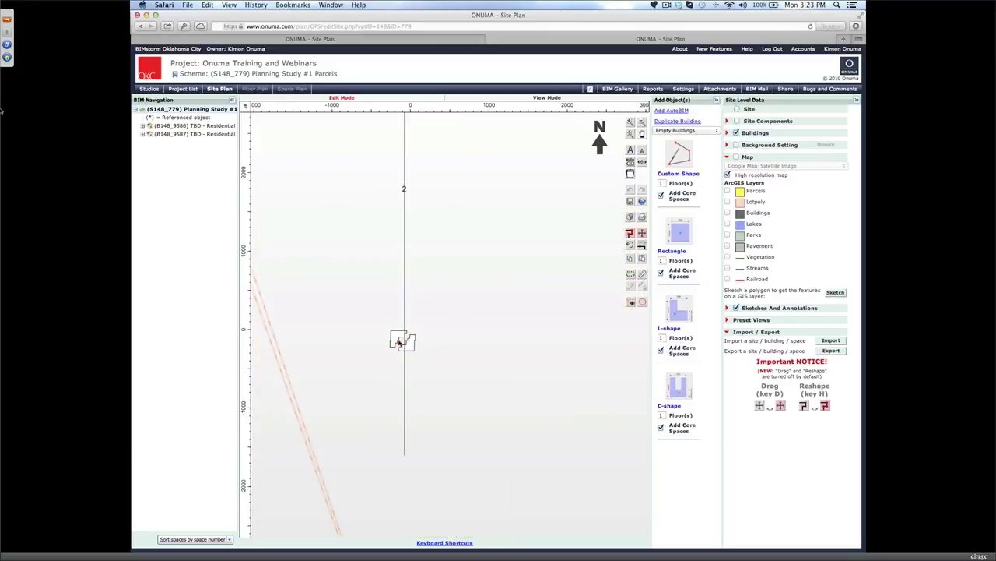
Step: Delete the Residential 64 Unit over Retail building from the scheme
scroll(374, 350, "up", 5)
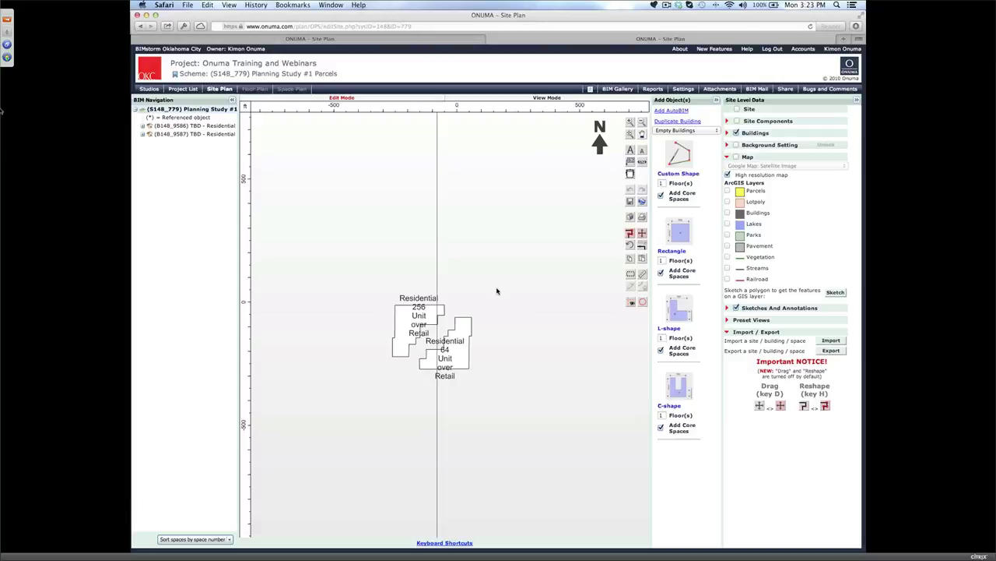
scroll(498, 291, "up", 3)
left_click(357, 363)
left_click(417, 391)
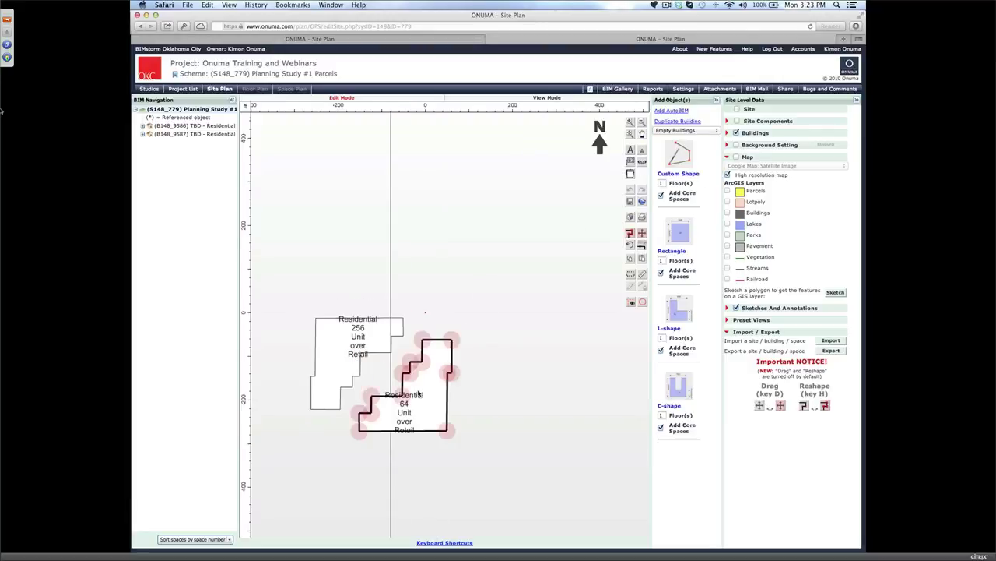
key("Delete")
Step: Paste an added copy of the Residential 256 Unit over Retail building east of the original and save the scheme to the server
left_click(385, 351)
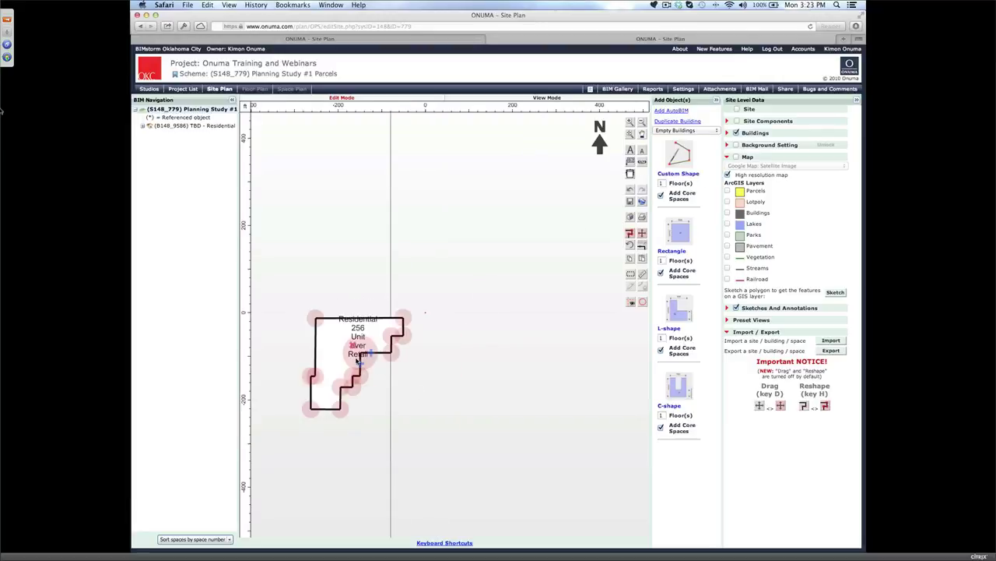
key("super+c")
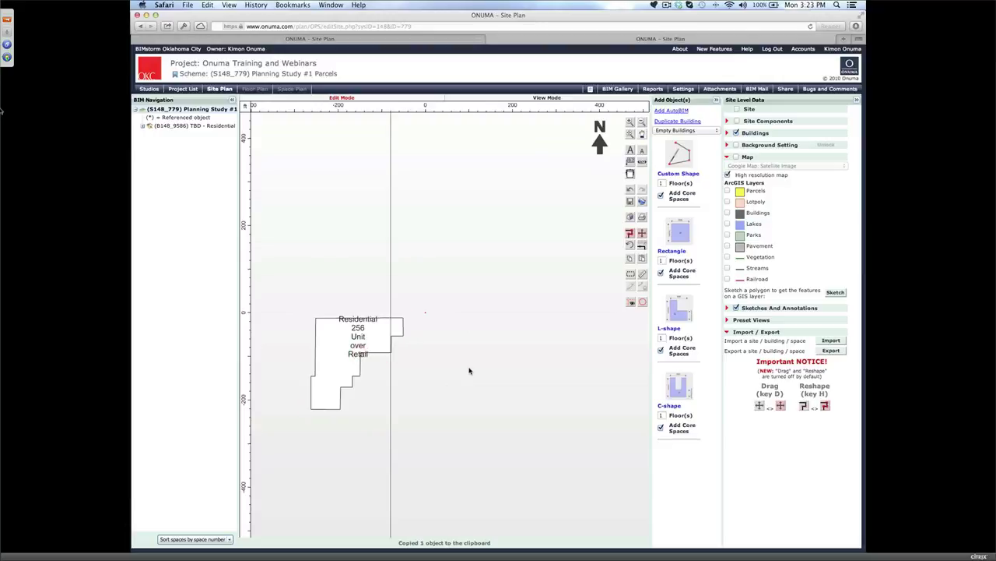
key("super+v")
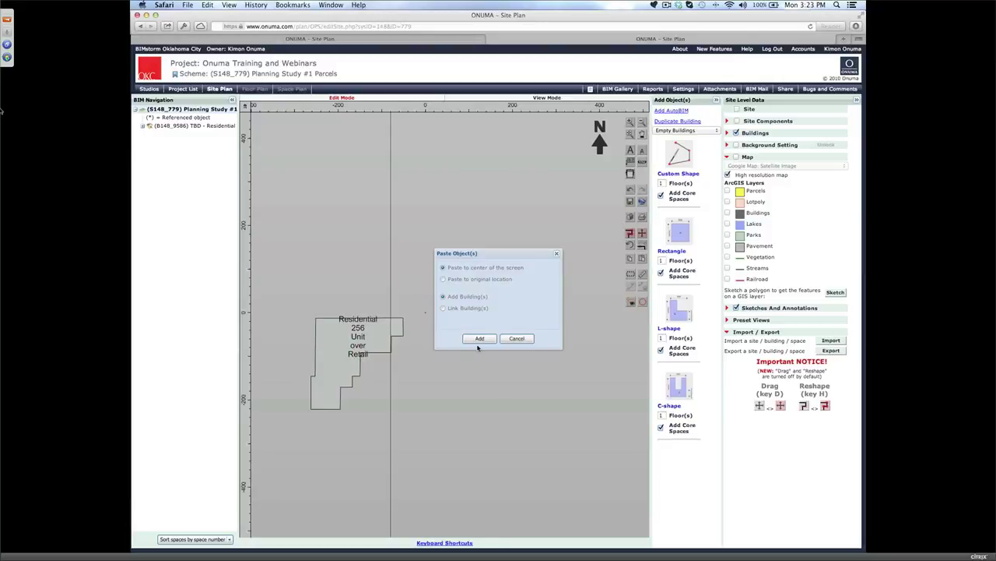
left_click(479, 339)
left_click_drag(305, 365, 474, 323)
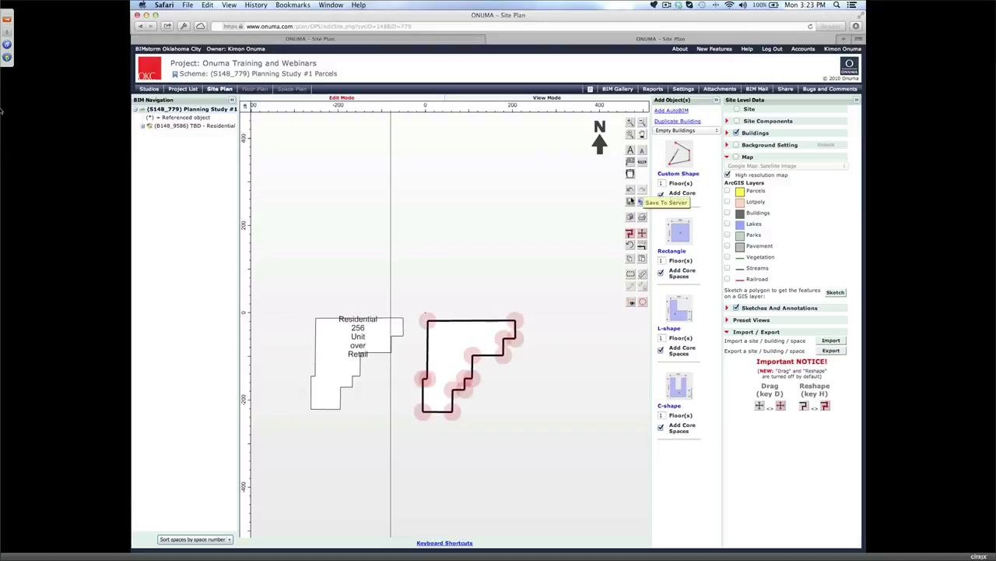
left_click(630, 202)
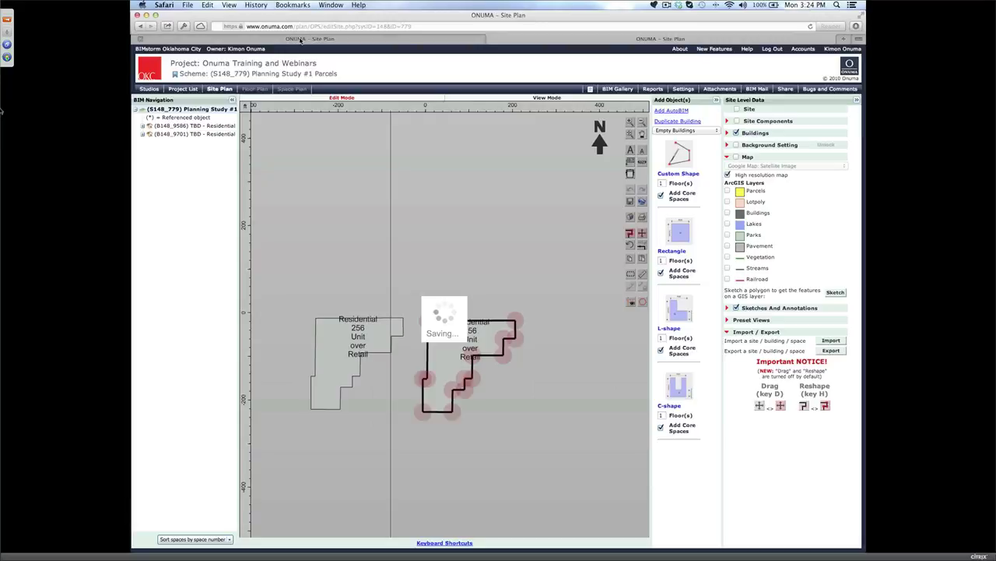
left_click(301, 40)
left_click(590, 39)
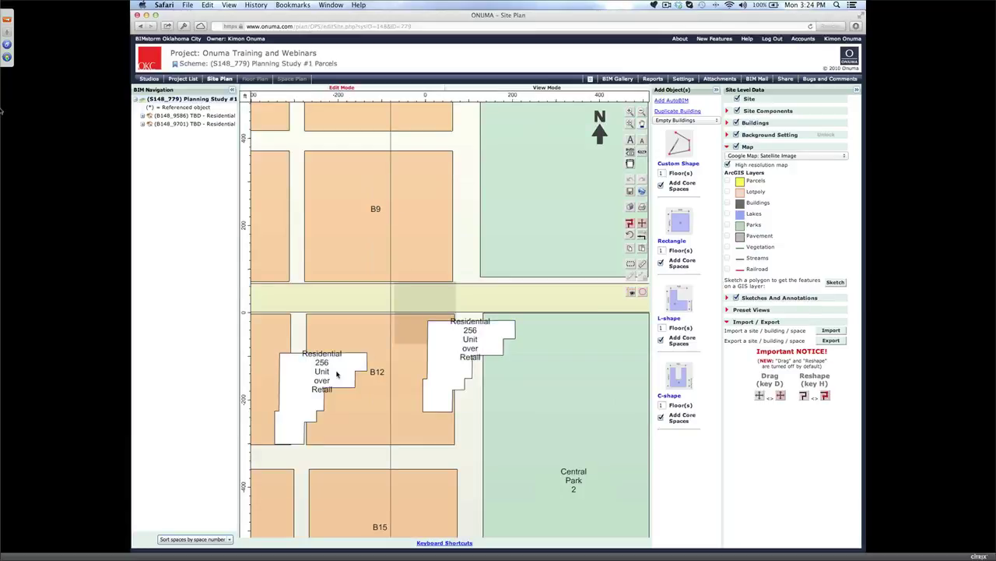
Step: Move the original Residential 256 Unit over Retail building onto parcel B11 and its copy onto parcel B12
left_click(337, 352)
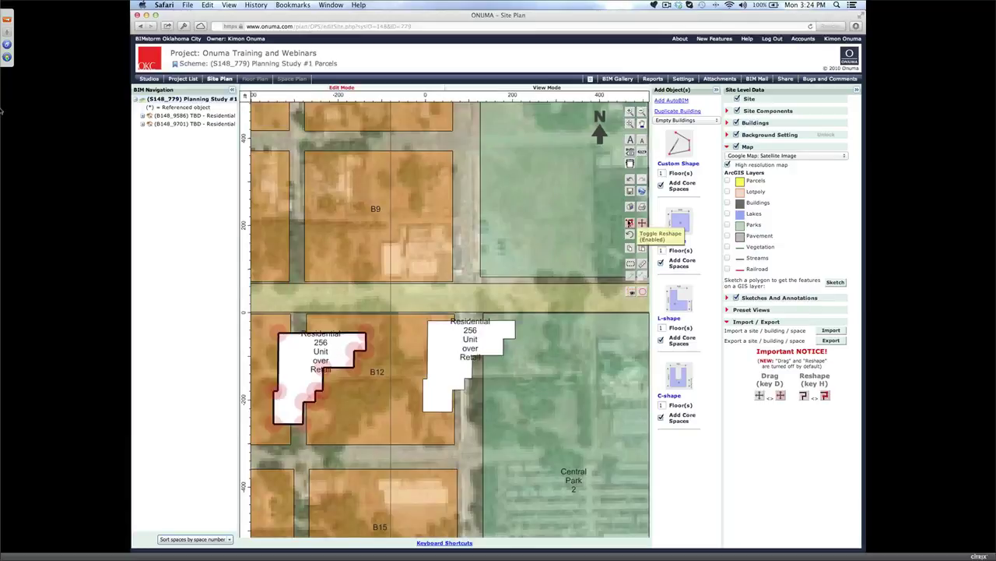
left_click(435, 355)
left_click_drag(434, 355, 302, 348)
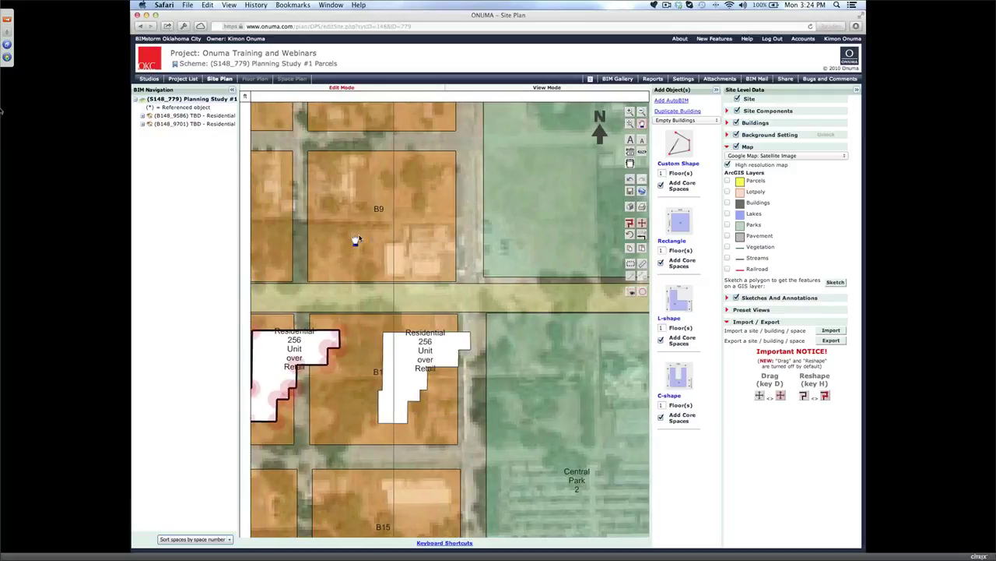
left_click_drag(356, 238, 473, 233)
left_click(528, 352)
left_click_drag(527, 352, 469, 348)
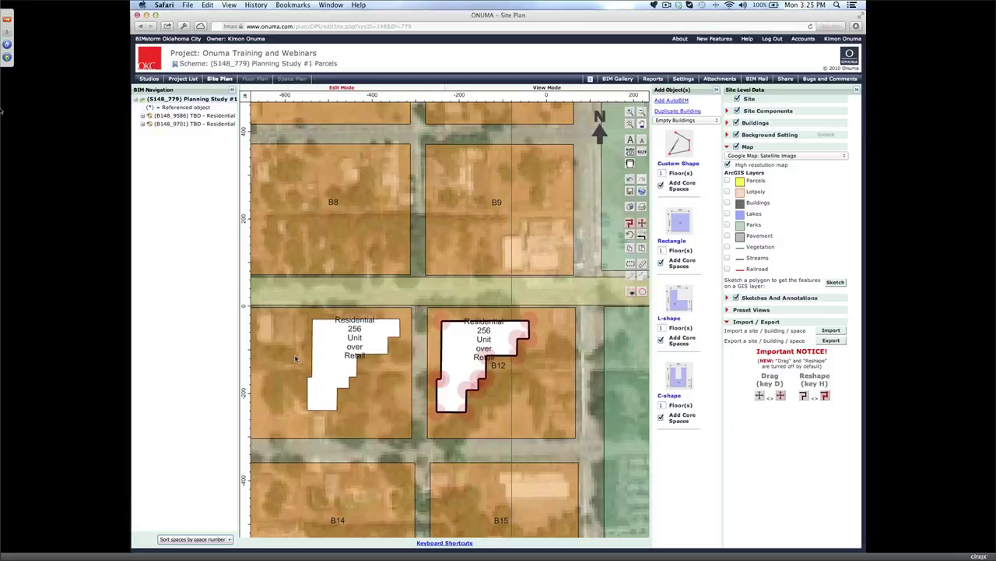
Step: Shift the Residential 256 Unit over Retail building on parcel B12 slightly east and nudge the matching building on parcel B11
scroll(295, 359, "up", 2)
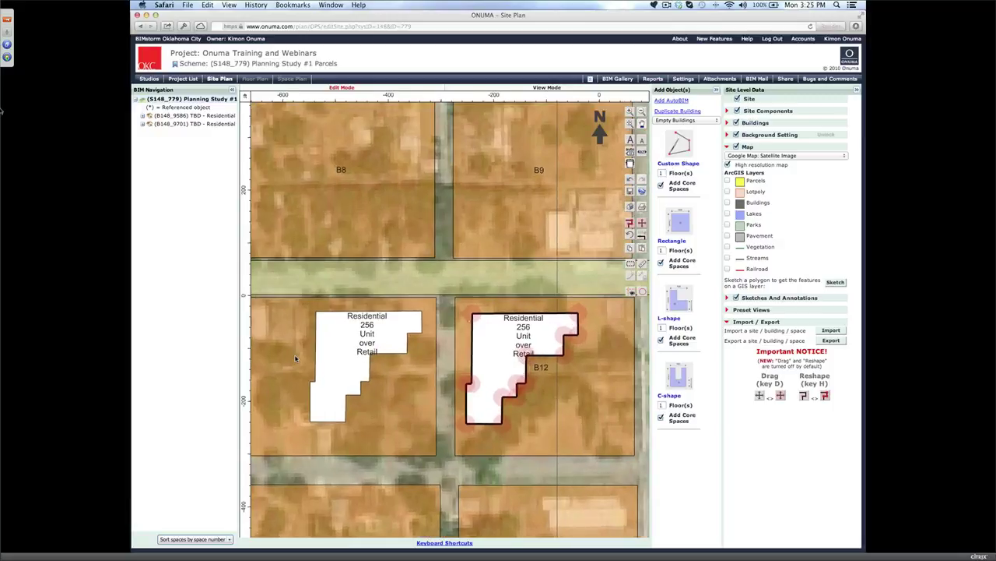
left_click_drag(472, 351, 484, 349)
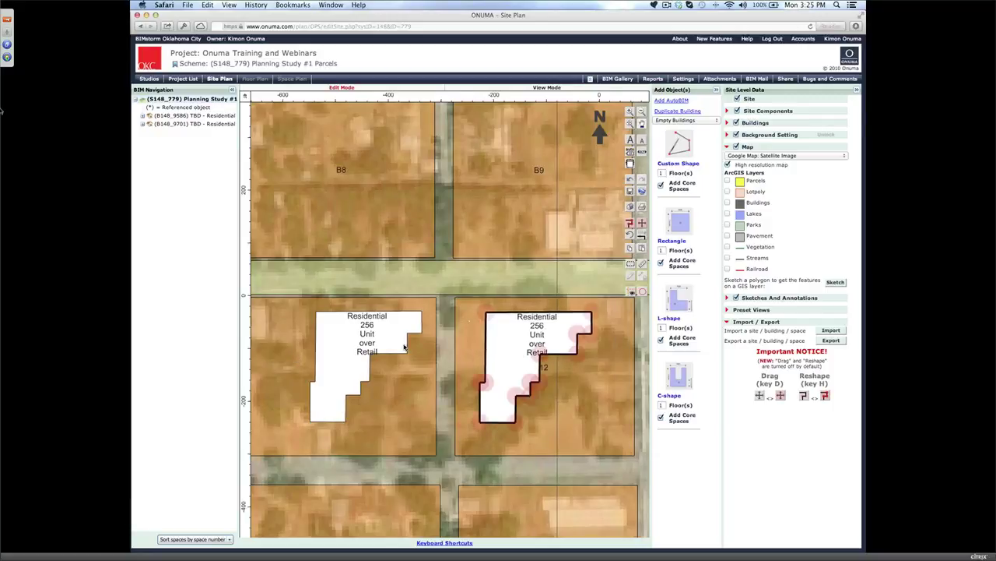
left_click(369, 342)
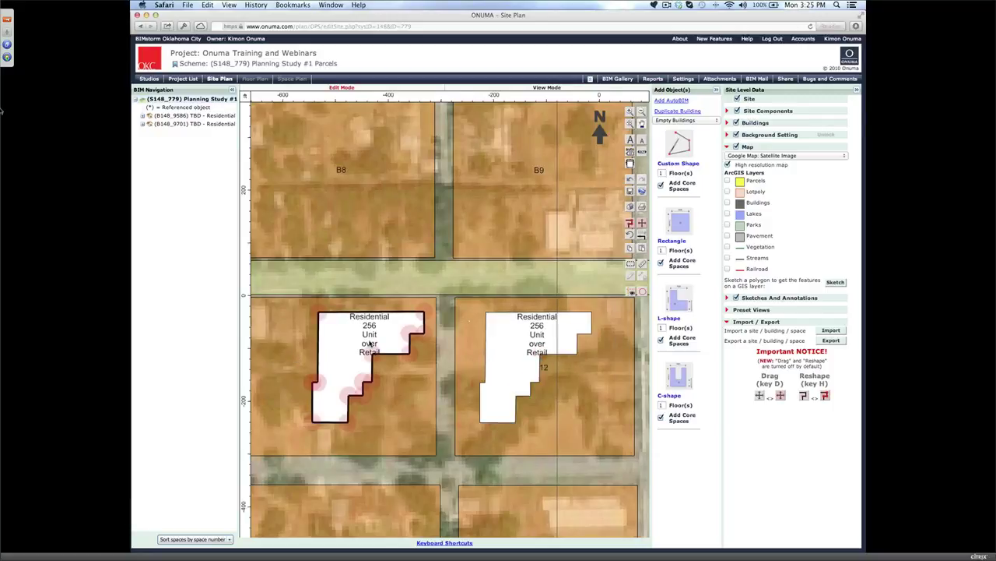
Step: Select both Residential 256 Unit over Retail buildings and review them in an enlarged Building Comparison report
left_click(503, 340)
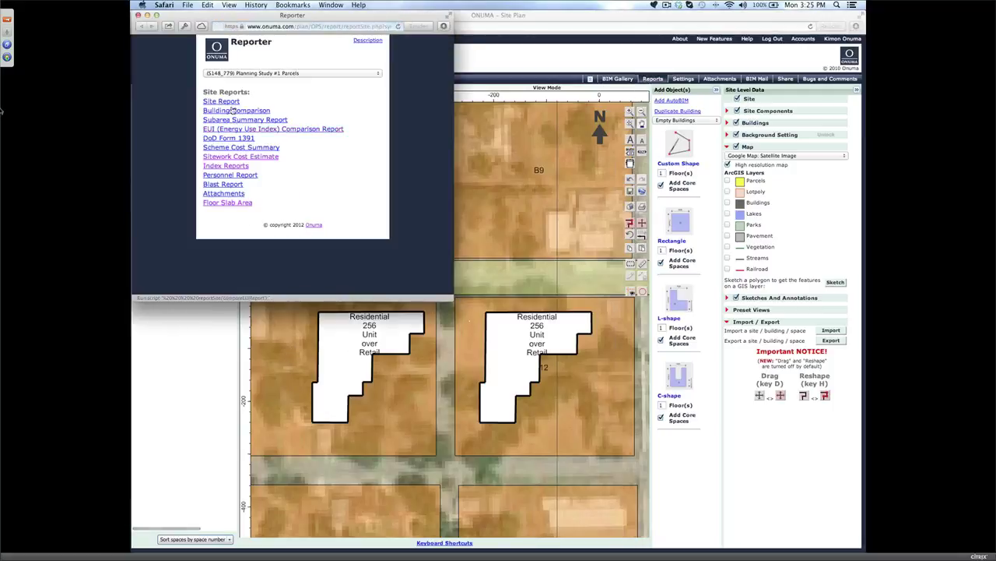
left_click(233, 112)
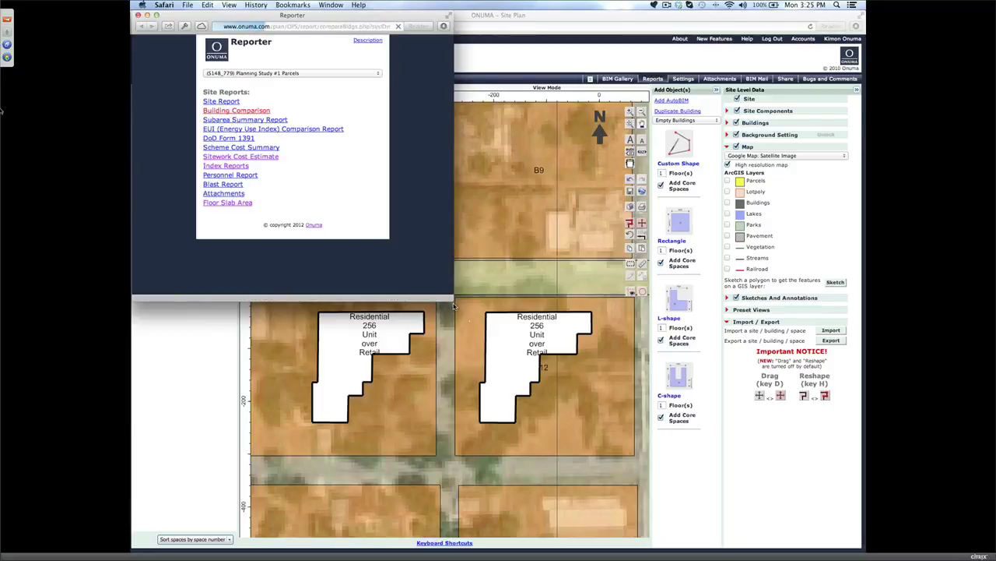
left_click_drag(454, 300, 608, 548)
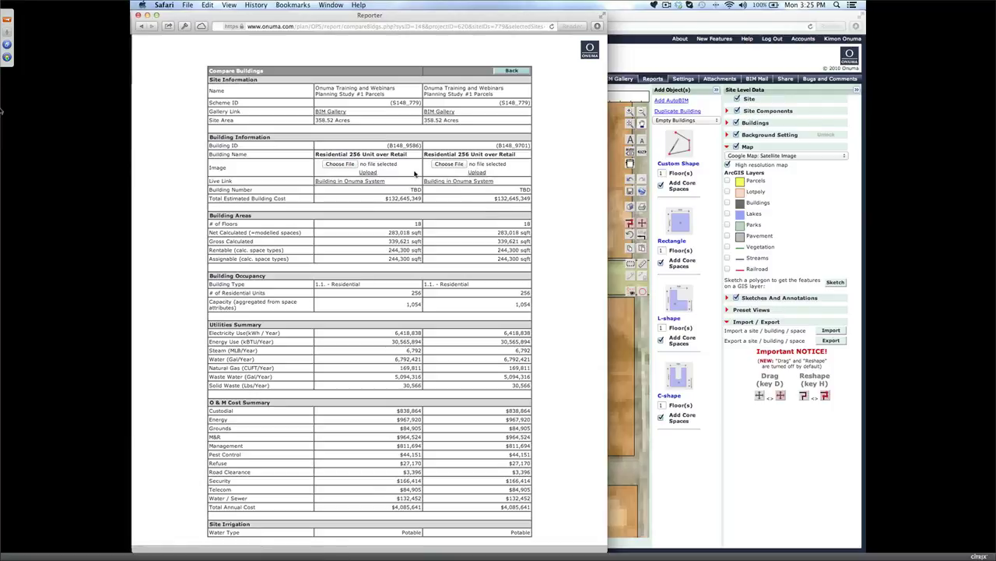
key("super+w")
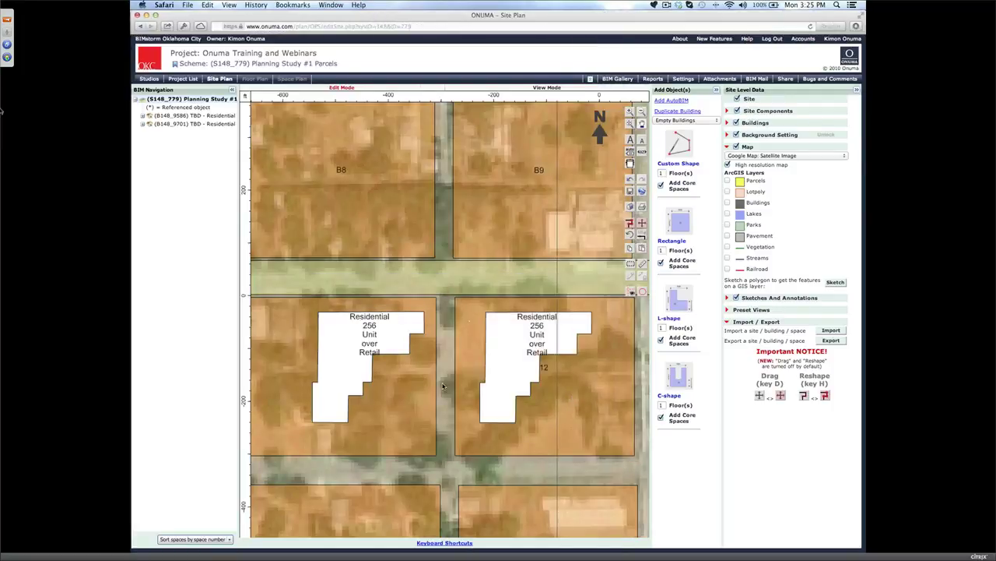
Step: In the utility settings of the building on parcel B12, set Electricity Use to 15 kWh and Natural Gas to 0.3 CF
left_click(500, 355)
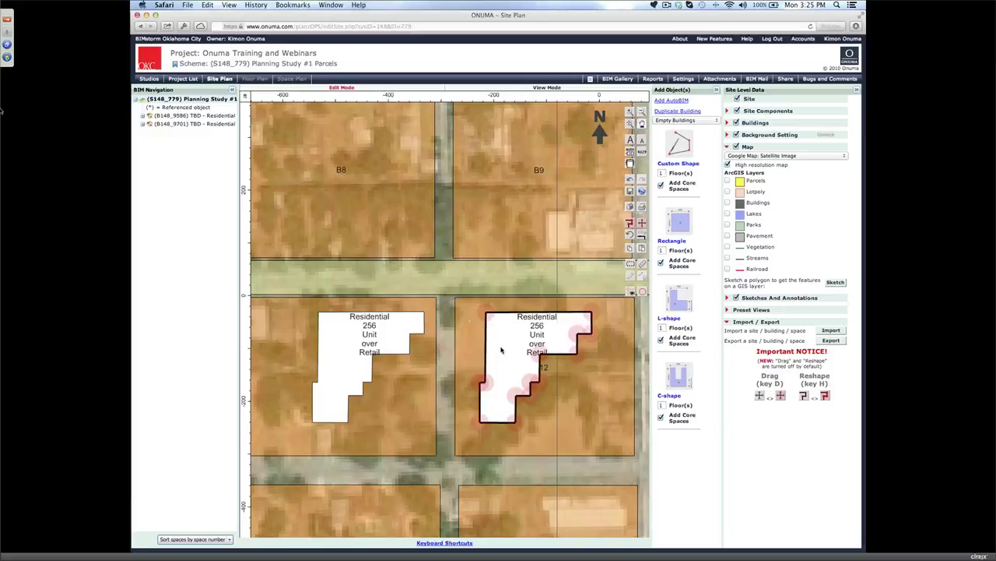
double_click(501, 350)
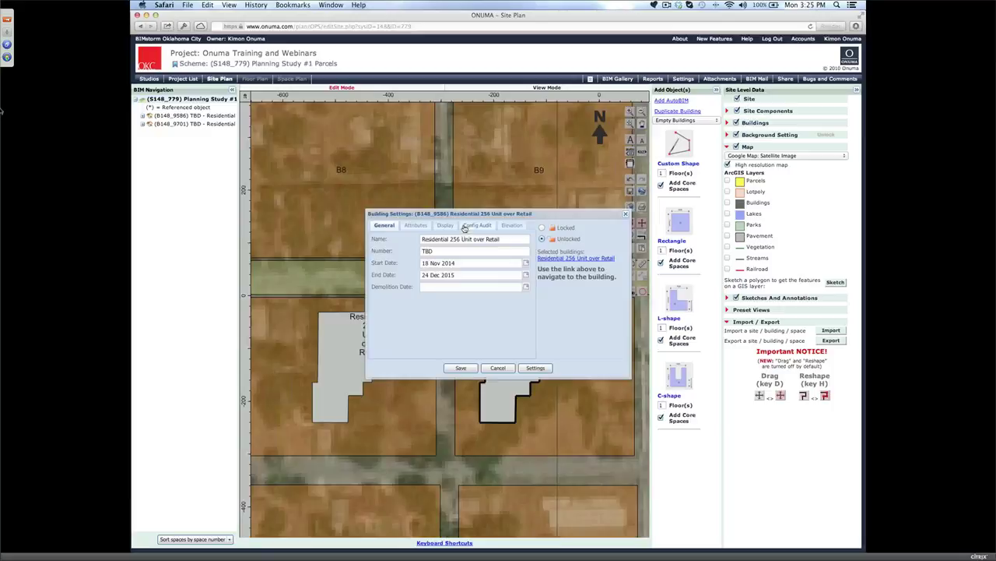
left_click(537, 369)
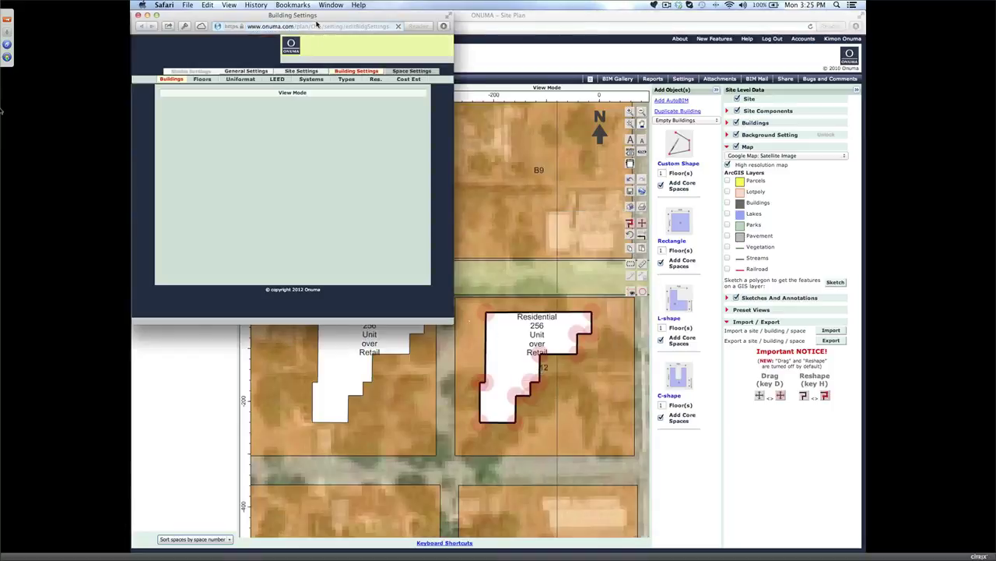
left_click_drag(319, 16, 656, 60)
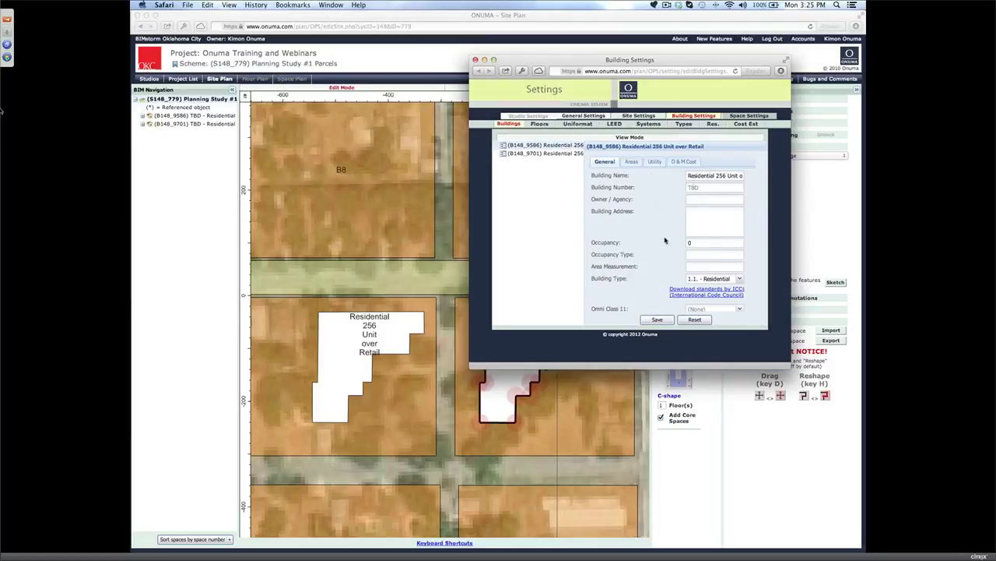
left_click(651, 164)
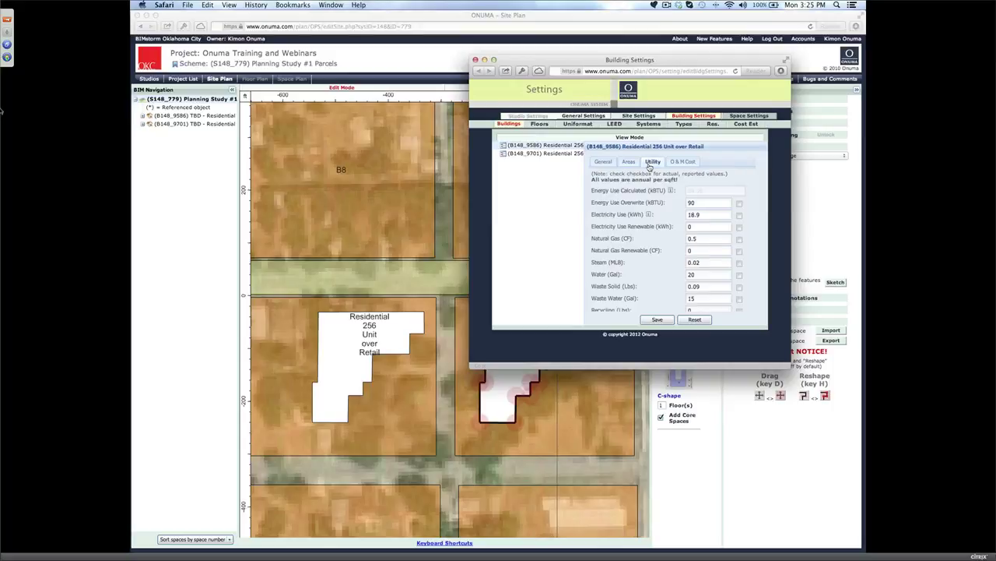
left_click(705, 215)
mouse_move(712, 214)
left_mouse_down()
mouse_move(689, 224)
mouse_move(706, 214)
left_mouse_up()
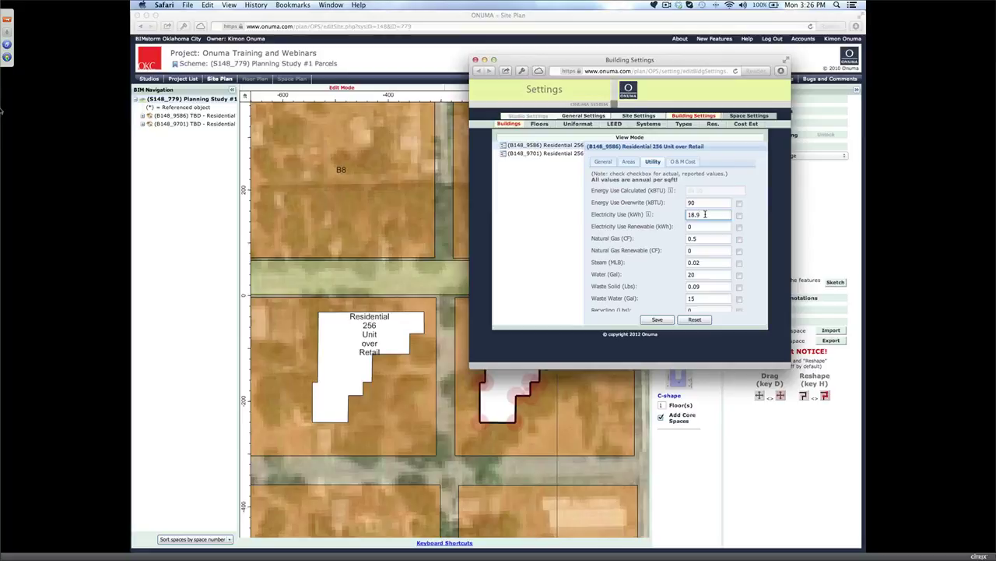
type("15")
left_click(714, 238)
key("BackSpace")
type("3")
Step: Set the building's Water use to 15 Gal and its Waste Water to 12 Gal
scroll(698, 270, "down", 1)
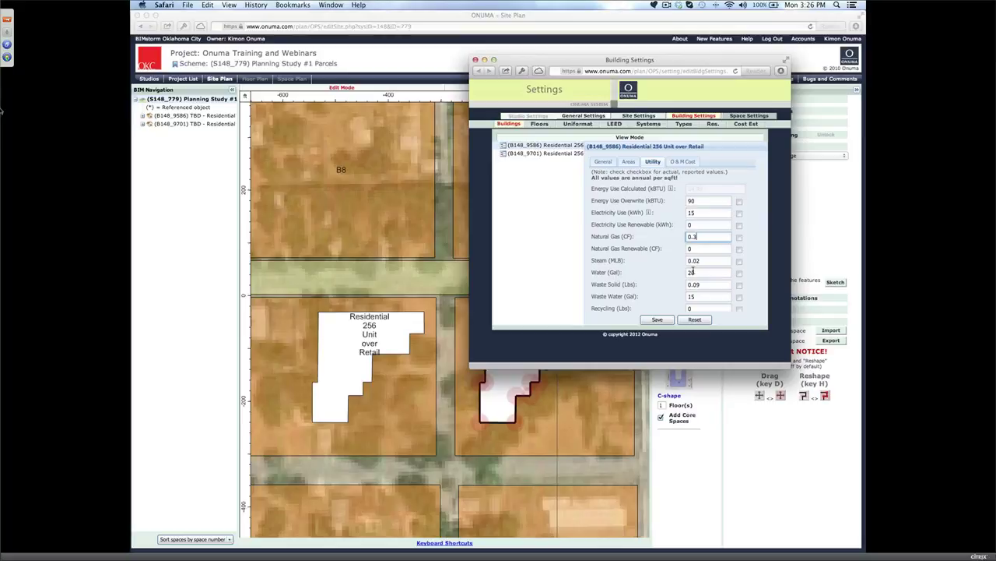
left_click(695, 271)
key("BackSpace")
key("BackSpace")
type("15")
left_click(705, 285)
scroll(701, 277, "down", 3)
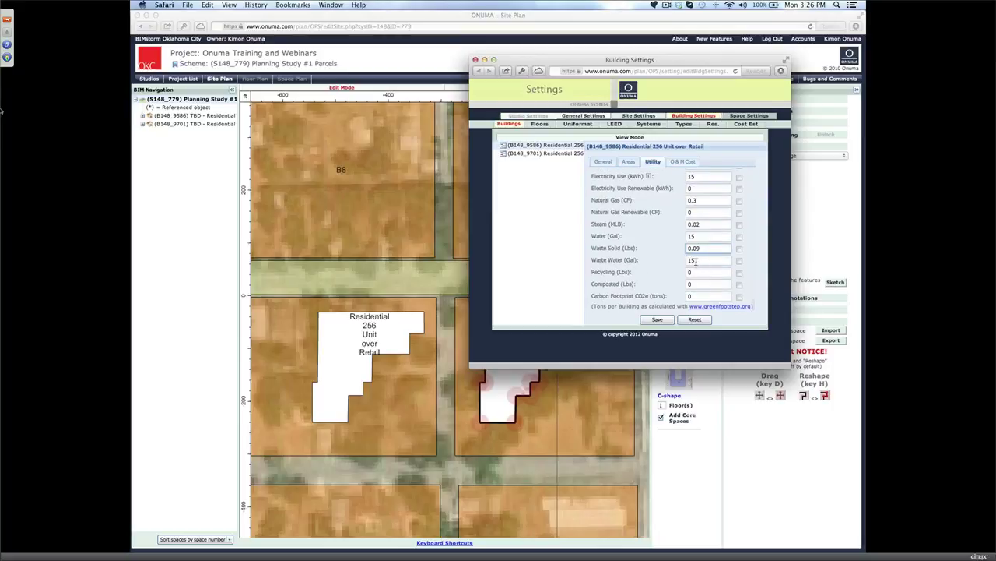
left_click(695, 261)
key("BackSpace")
type("2")
Step: Enter Recycling 1234 Lbs, Composted 1213 Lbs and Carbon Footprint CO2e 212 tons, and save the building's utility values
left_click(710, 283)
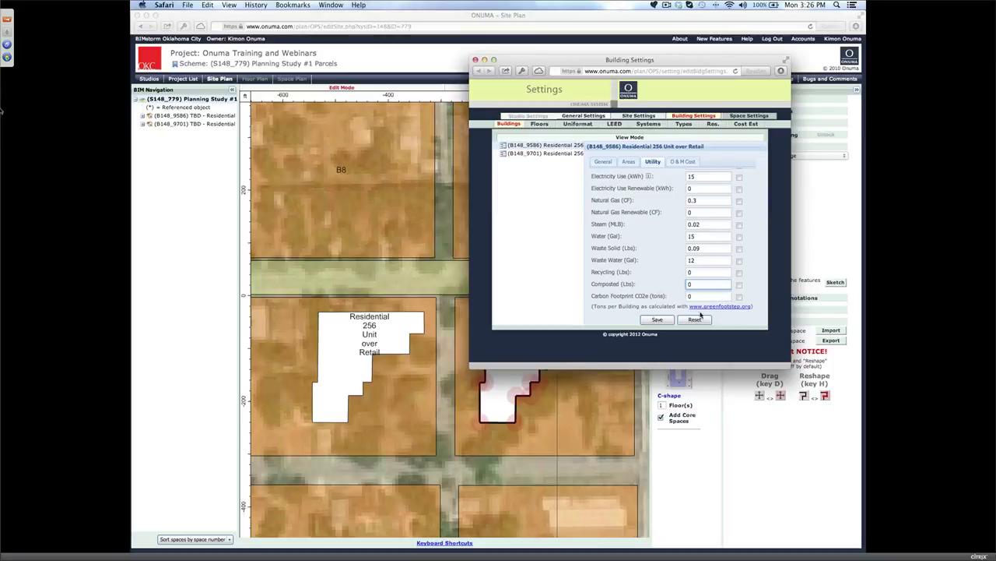
left_click(690, 274)
type("1234")
left_click(702, 284)
type("1213")
left_click(700, 297)
type("212")
left_click(657, 319)
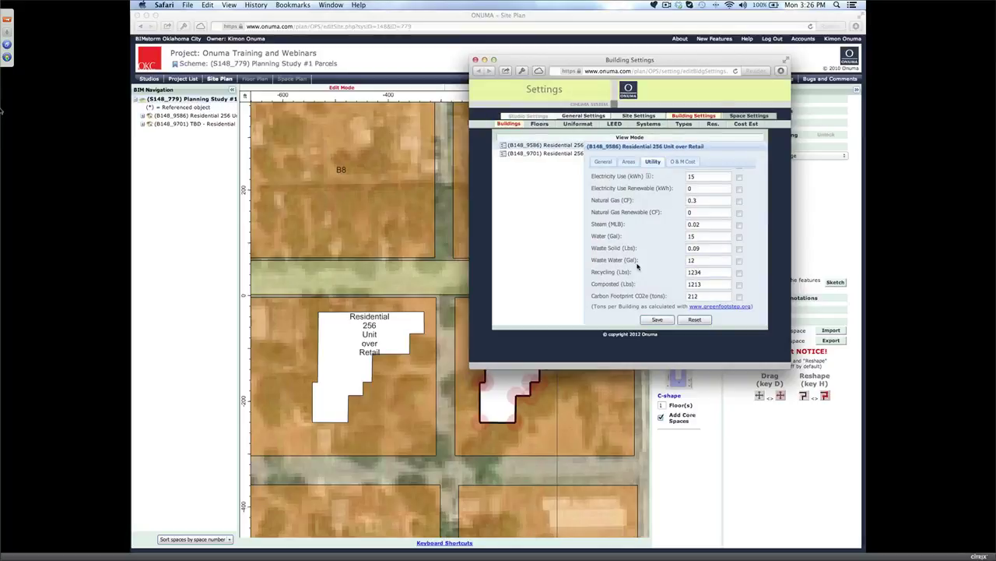
Step: Set the building's annual Custodial and Energy O&M costs to 1 per square foot each
left_click(683, 161)
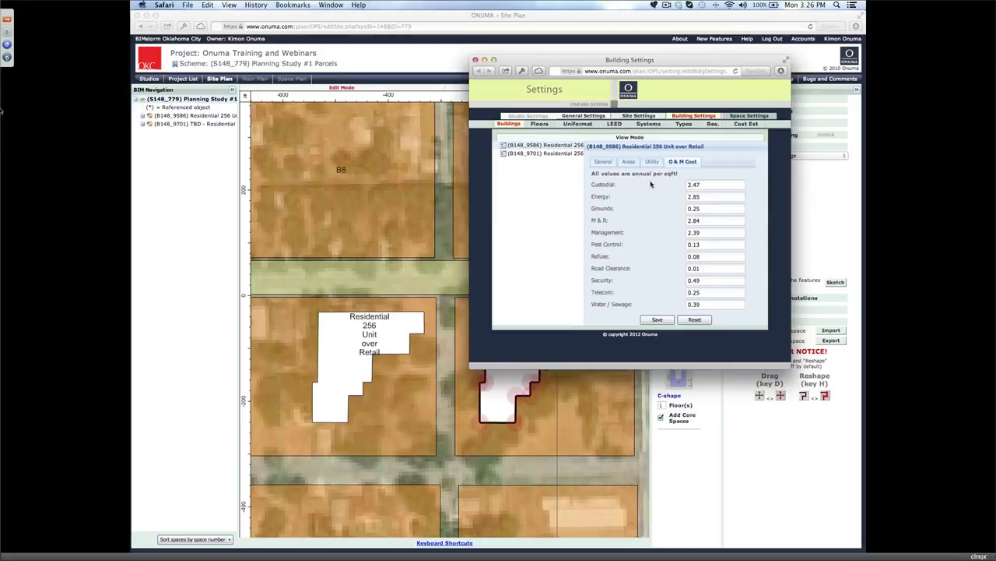
double_click(706, 186)
type("1")
left_click(706, 196)
double_click(707, 196)
type("1")
Step: Set the building's annual O&M costs to 1.25 for M & R and 1.5 for Management
left_click(707, 207)
double_click(705, 209)
double_click(700, 221)
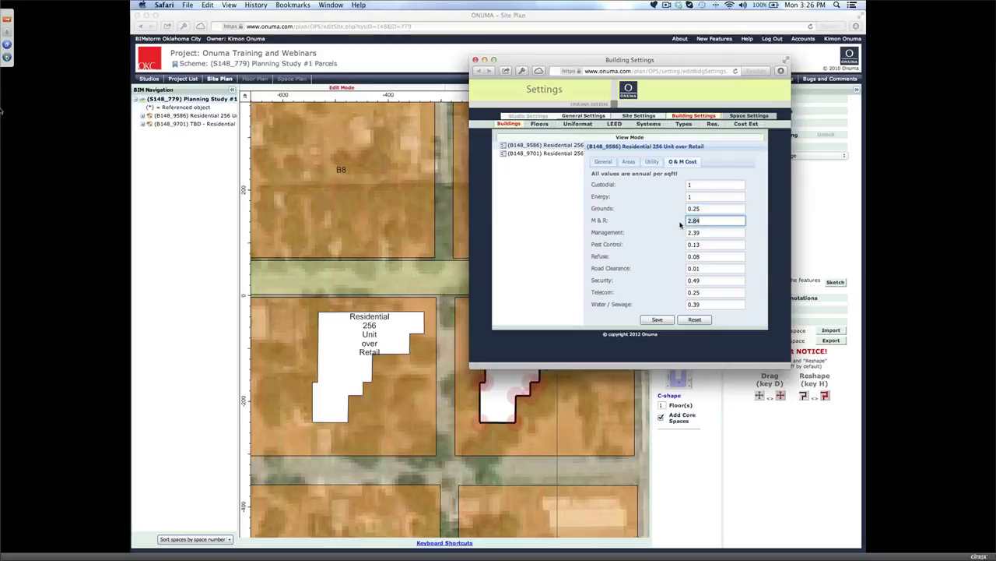
type("12")
type("5")
key("Tab")
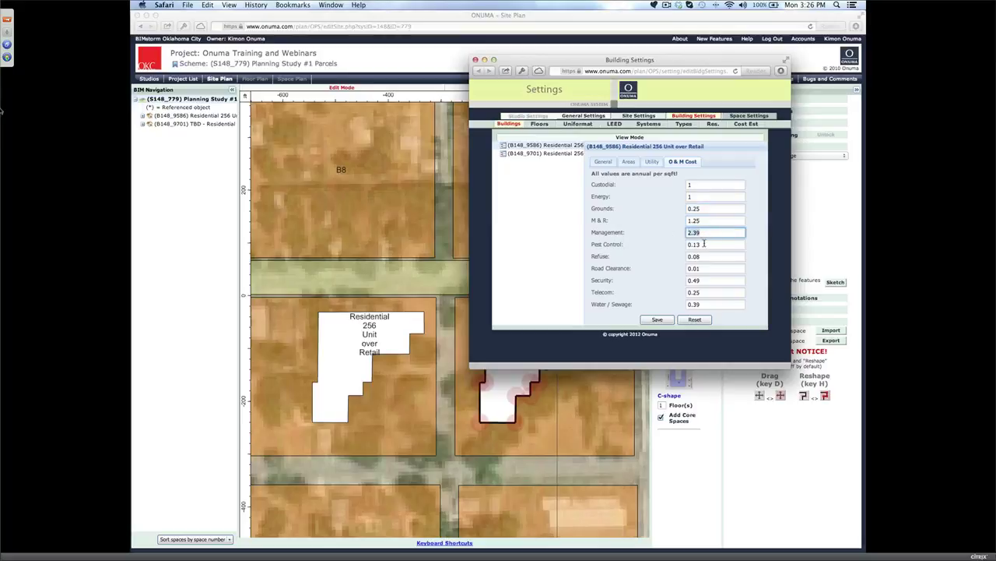
type("1.5")
left_click(716, 256)
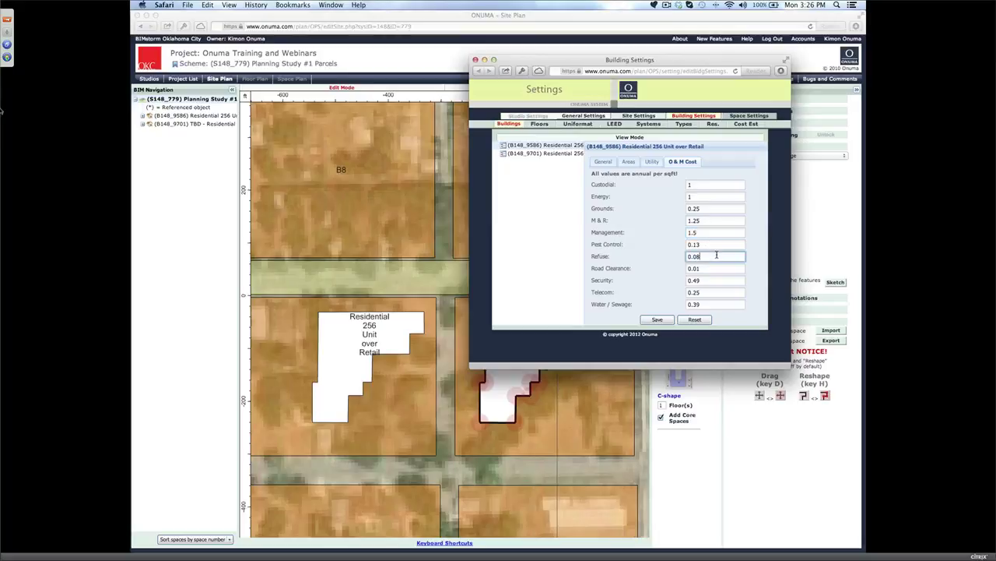
Step: Save the building's O&M costs, close its settings and save the scheme to the server
scroll(716, 271, "down", 1)
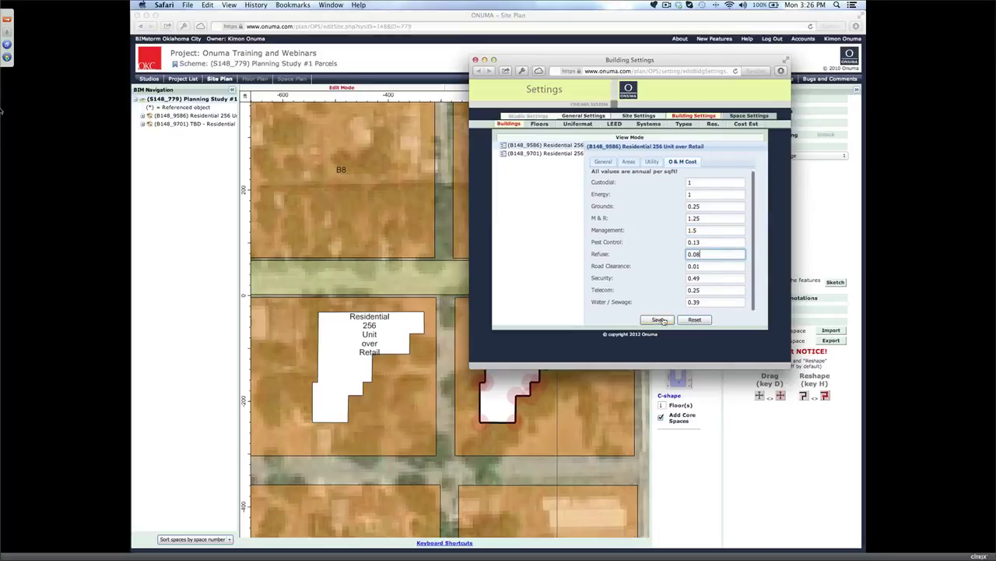
left_click(660, 320)
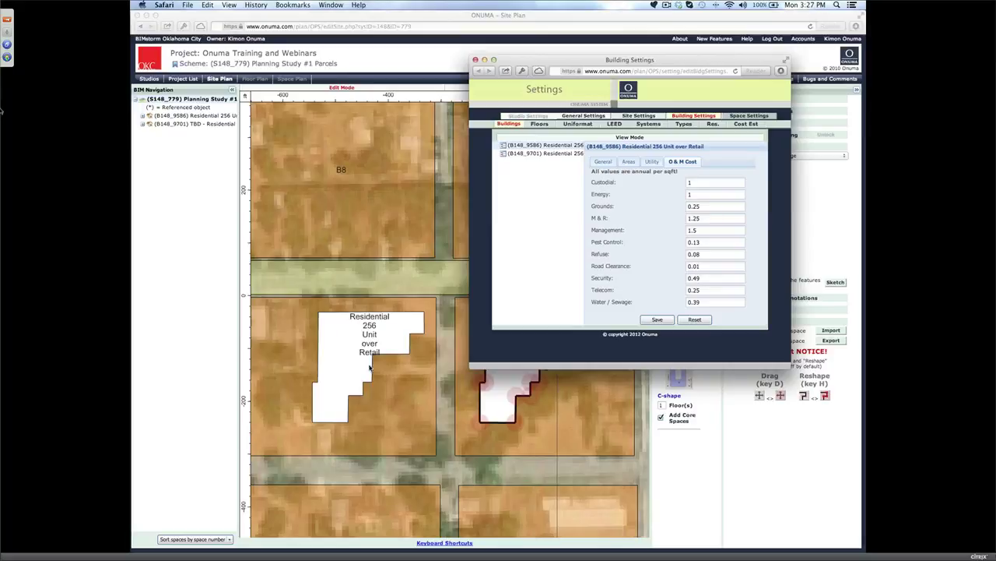
left_click(657, 319)
left_click(664, 319)
left_click(659, 320)
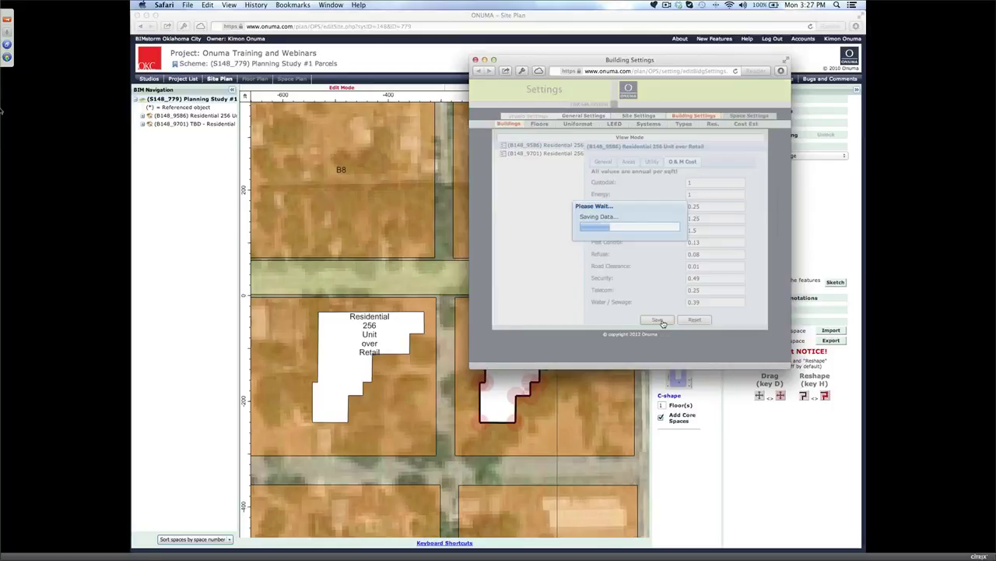
left_click(476, 59)
left_click(453, 189)
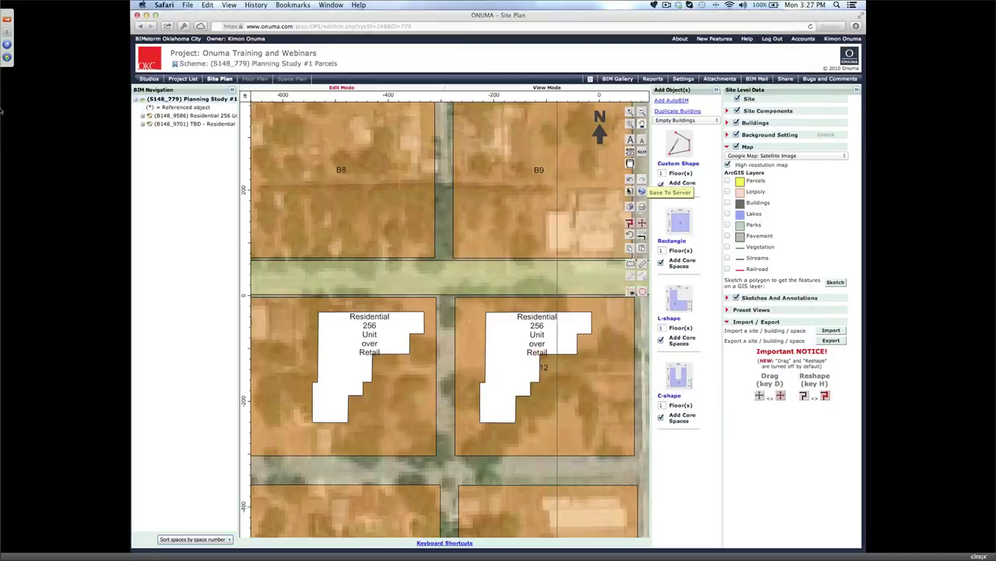
left_click(630, 192)
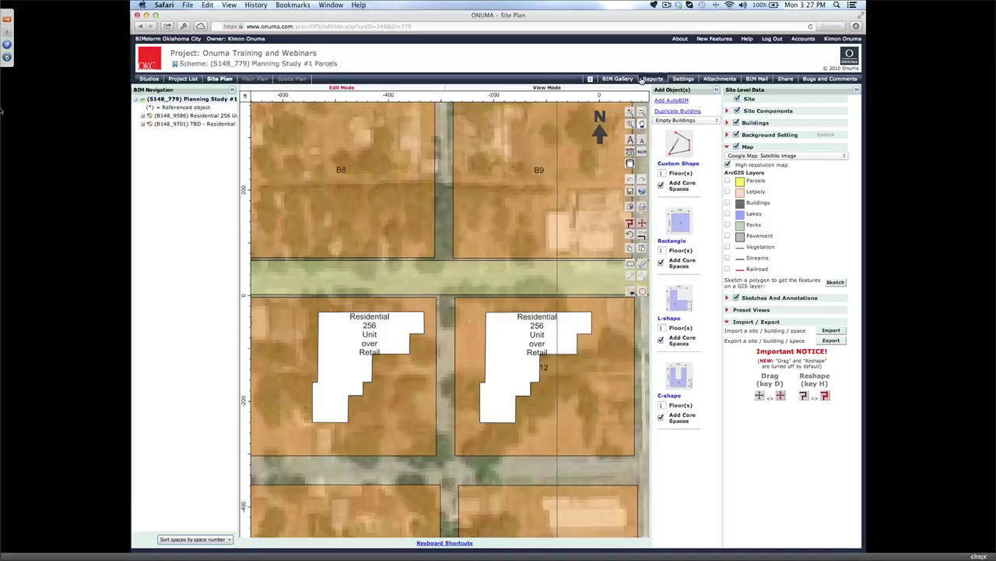
Step: Examine the Building Comparison report for differences in utilities and O&M costs between the two buildings, and close it
left_click(652, 78)
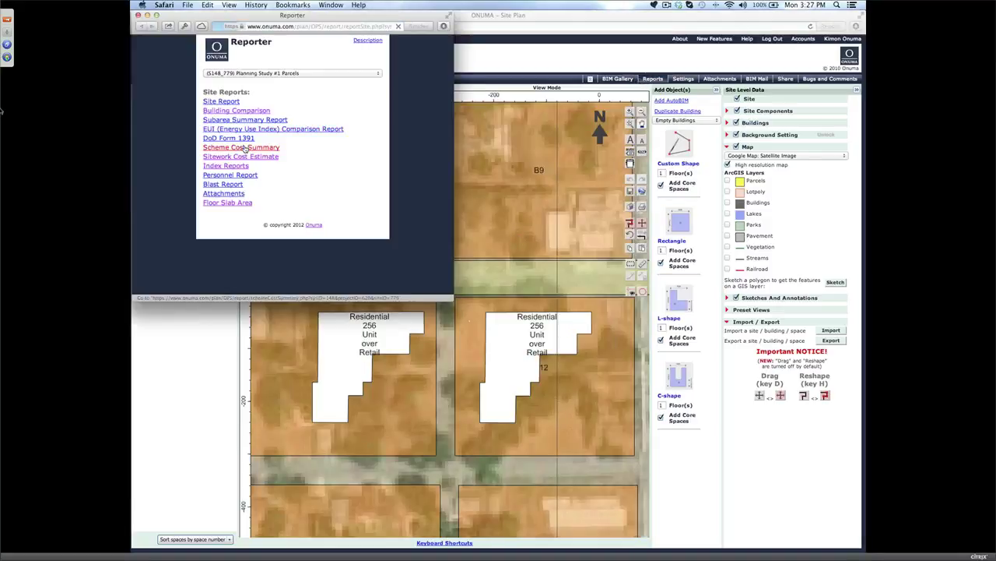
left_click(236, 111)
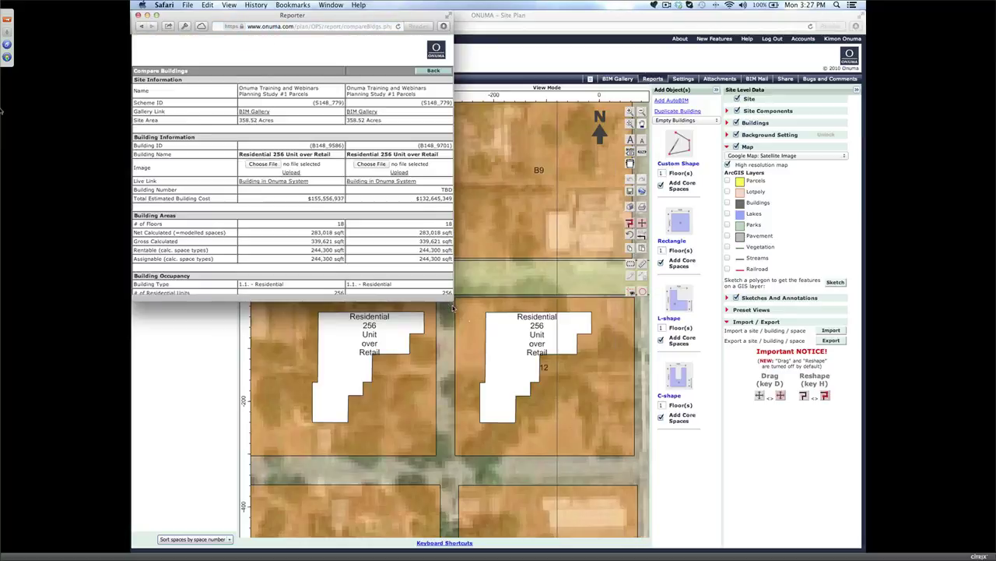
left_click_drag(453, 302, 518, 520)
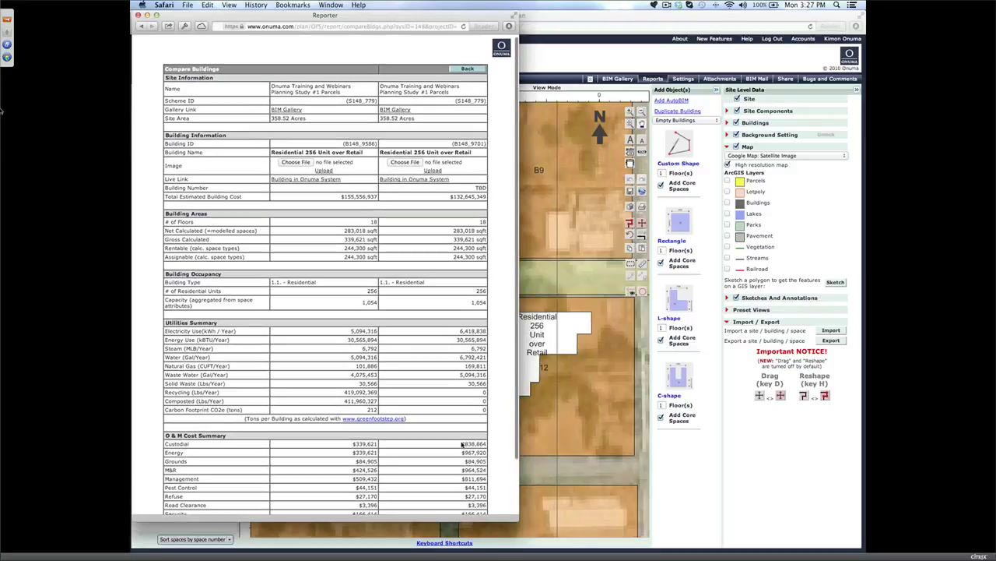
scroll(463, 443, "down", 3)
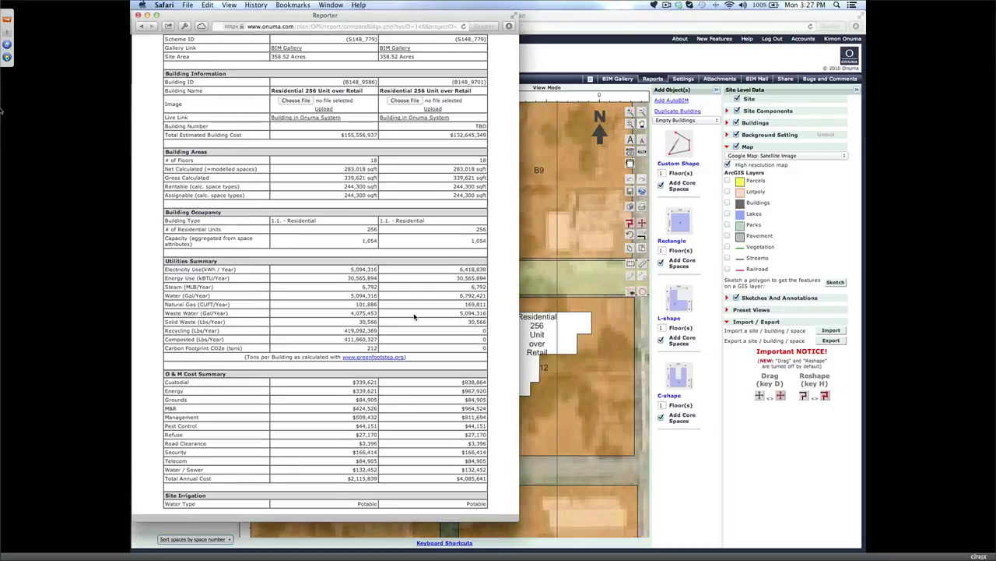
scroll(389, 327, "up", 1)
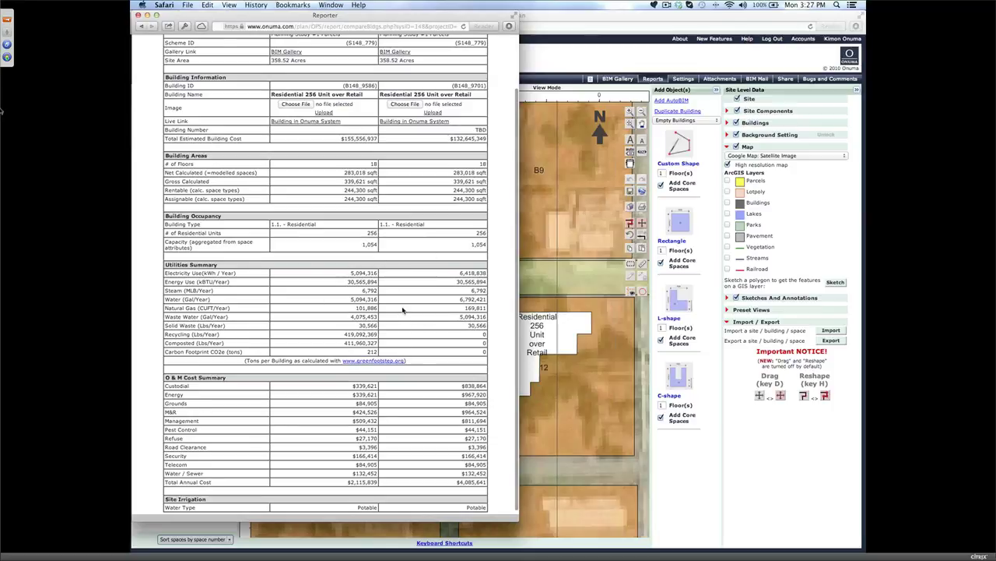
scroll(402, 350, "down", 1)
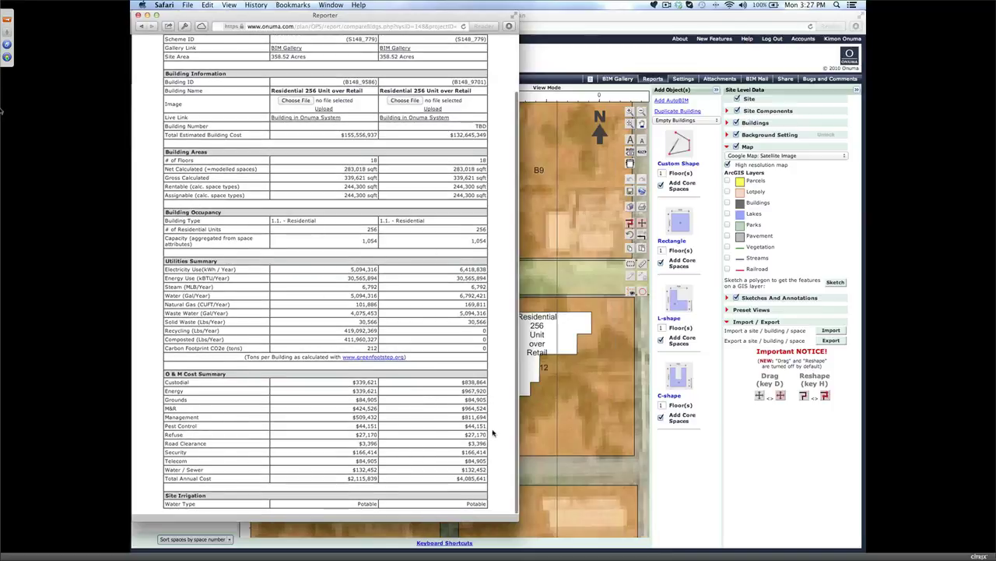
scroll(421, 456, "down", 1)
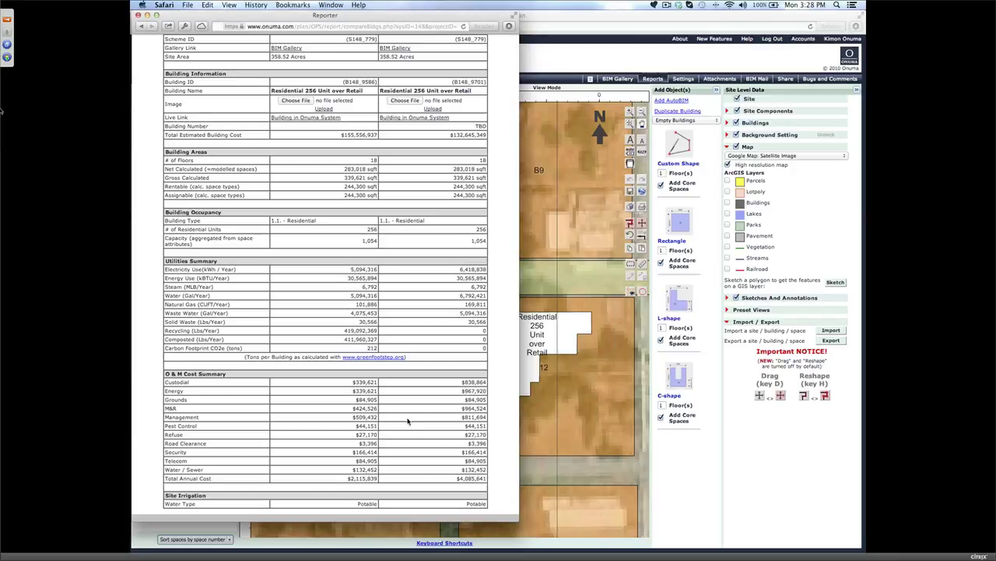
key("super+w")
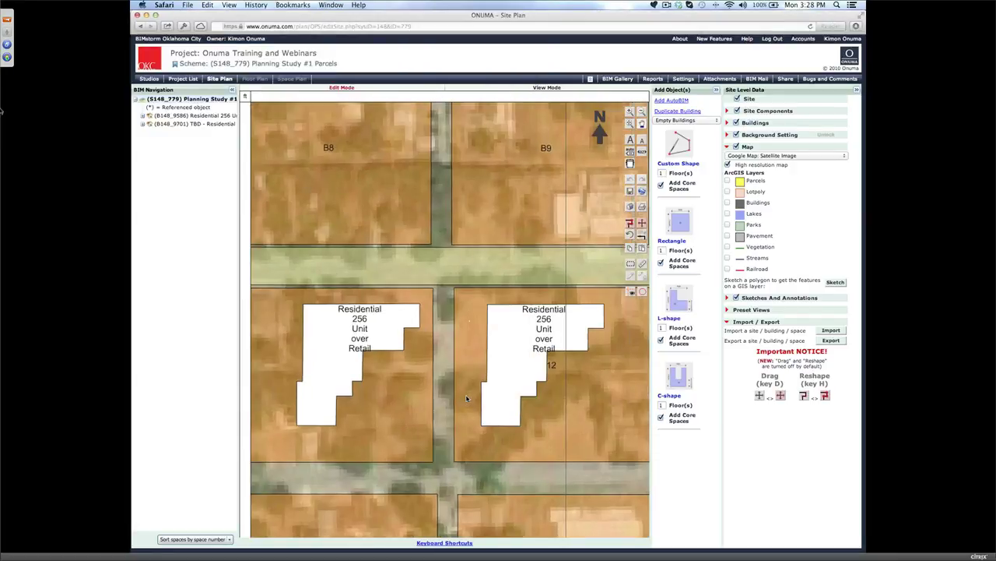
scroll(467, 399, "up", 2)
scroll(464, 402, "down", 2)
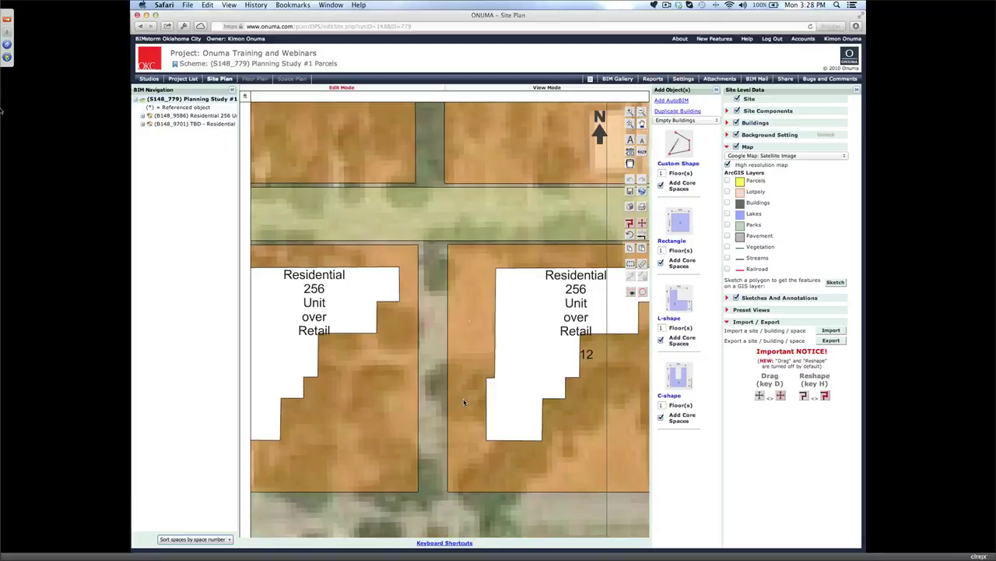
Step: Select the residential building copy in the parcel south of B9 and move it slightly within its parcel
scroll(460, 404, "down", 2)
left_click(481, 369)
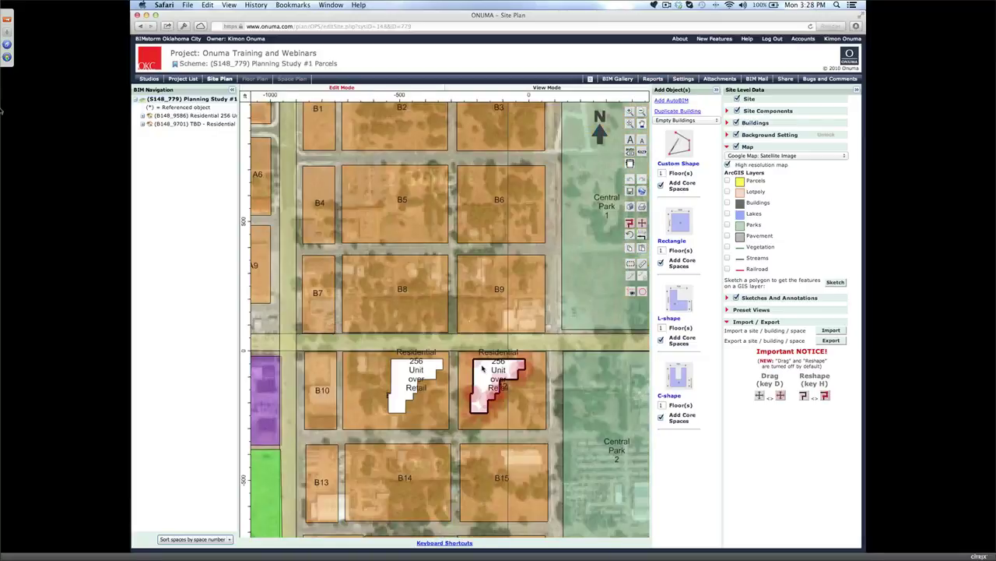
left_click(501, 447)
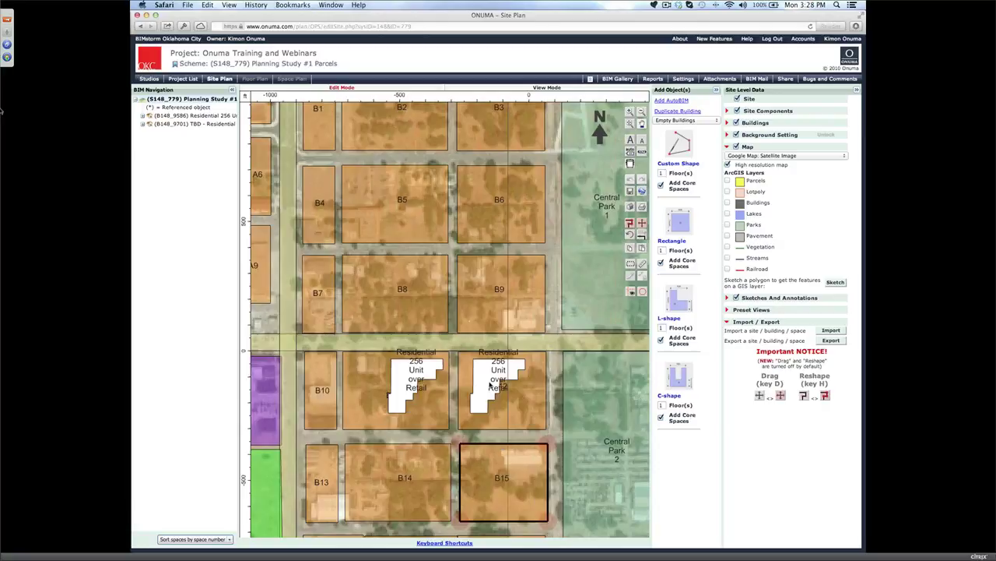
scroll(489, 385, "up", 2)
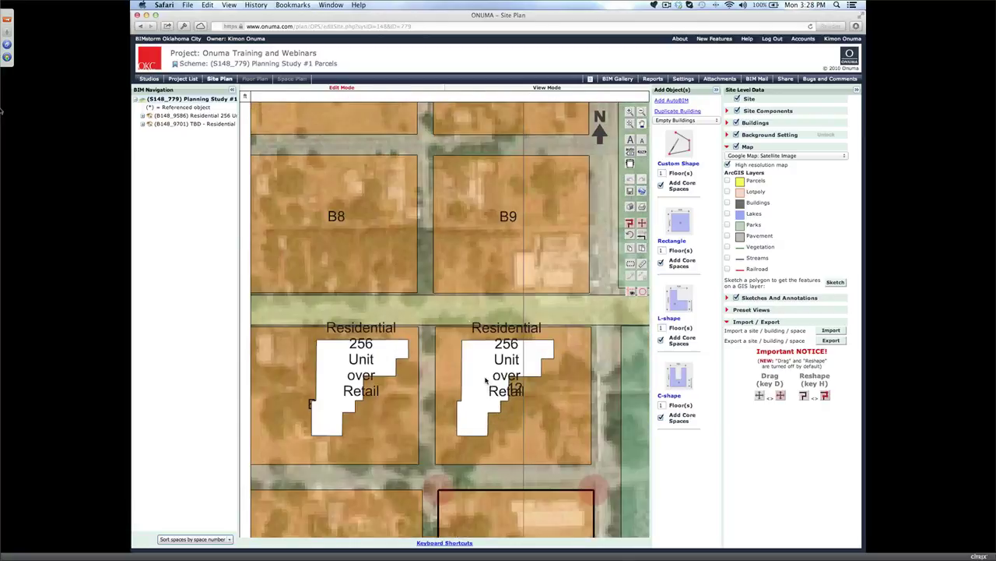
left_click(485, 380)
scroll(485, 380, "up", 2)
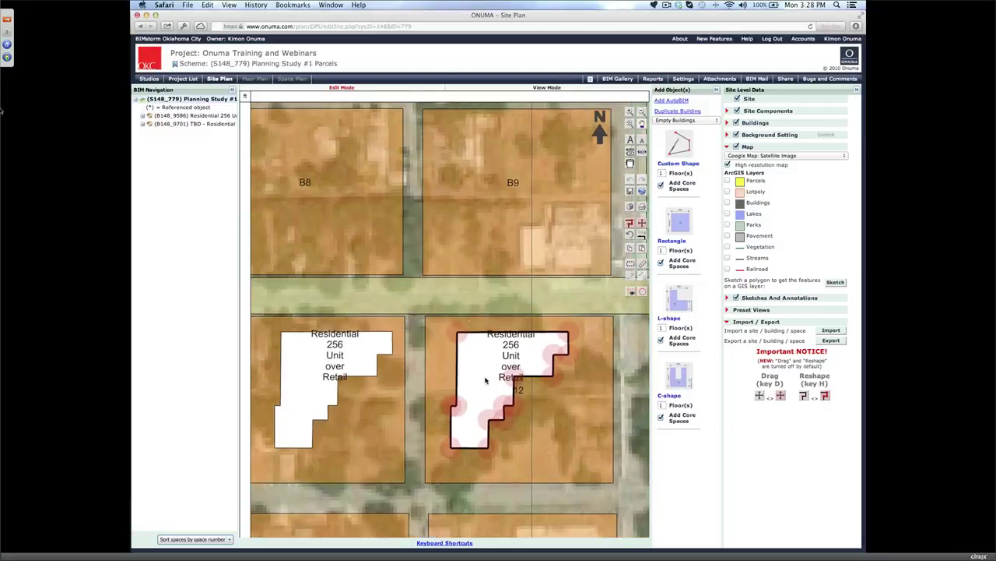
scroll(504, 389, "down", 1)
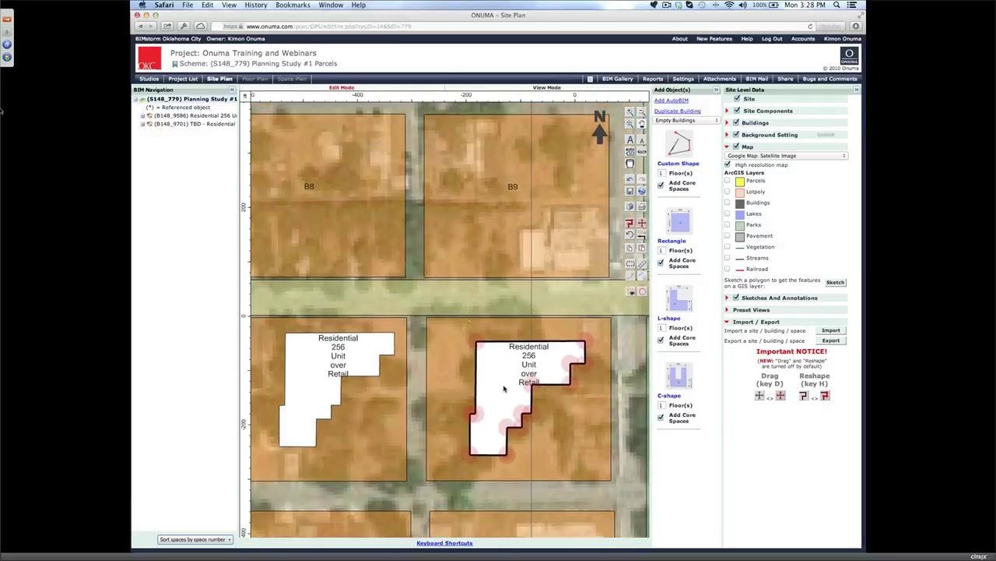
left_click_drag(504, 388, 502, 384)
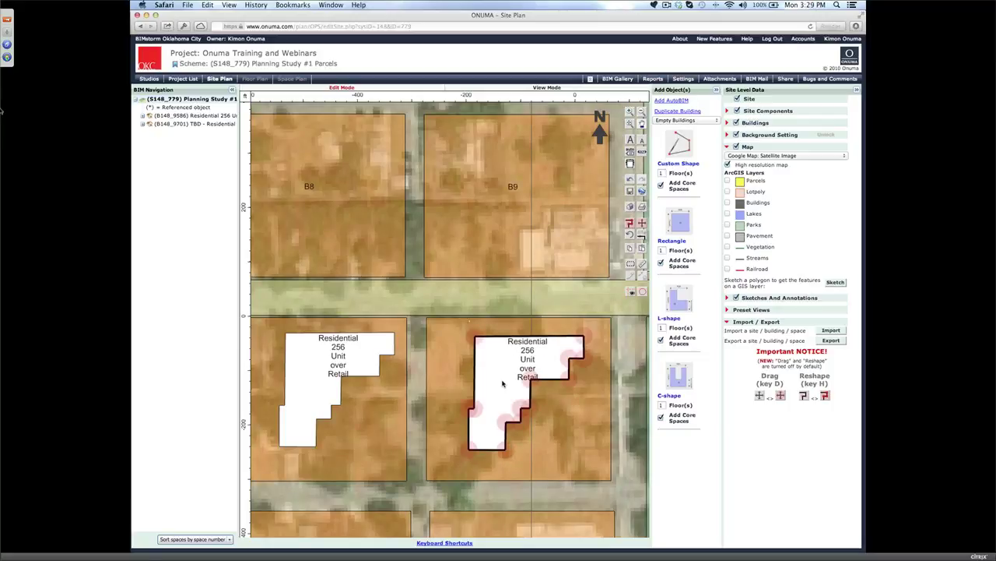
Step: Rotate the building diagonally about a point inside its footprint and shift it slightly northeast within the parcel
key("r")
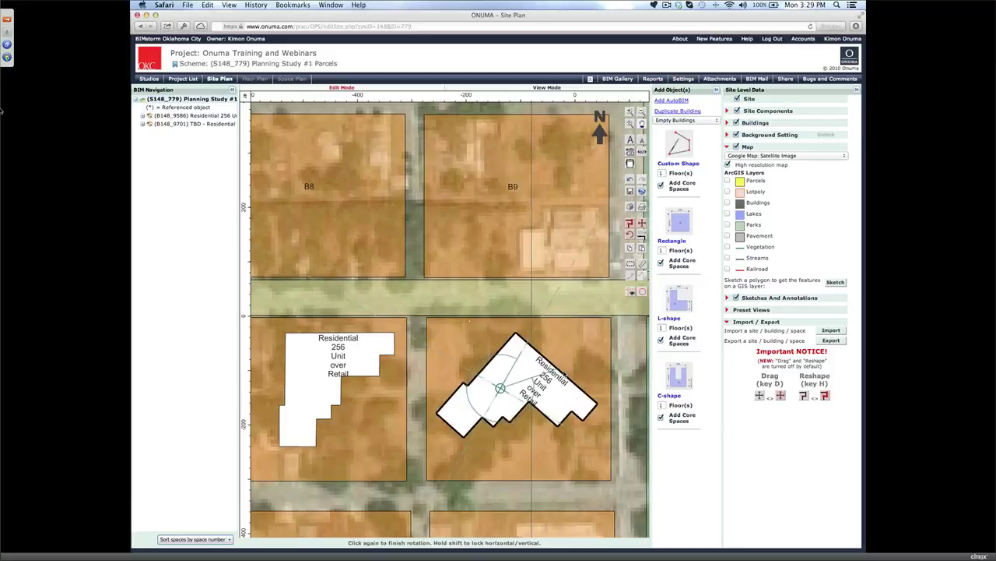
left_click(504, 387)
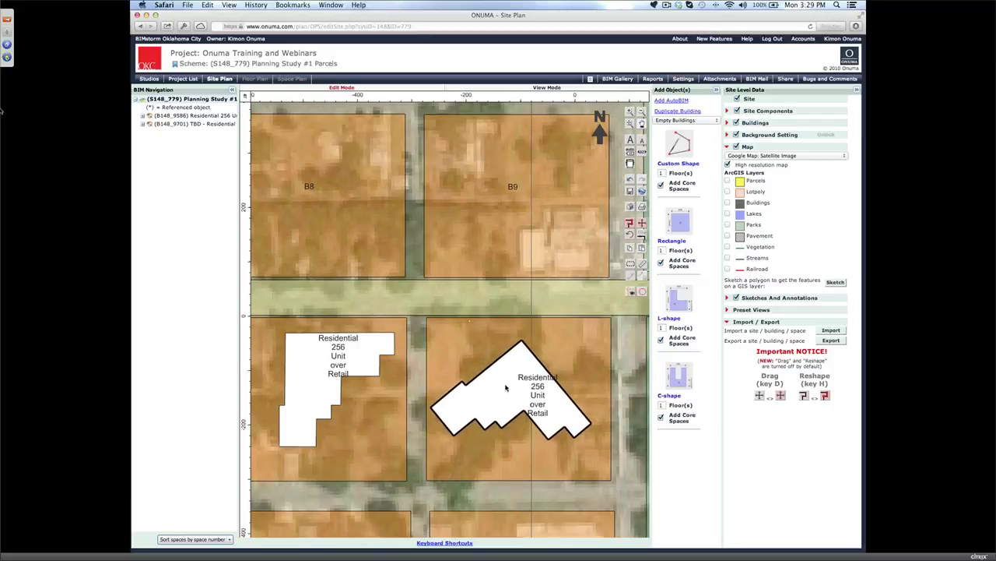
left_click_drag(510, 394, 525, 381)
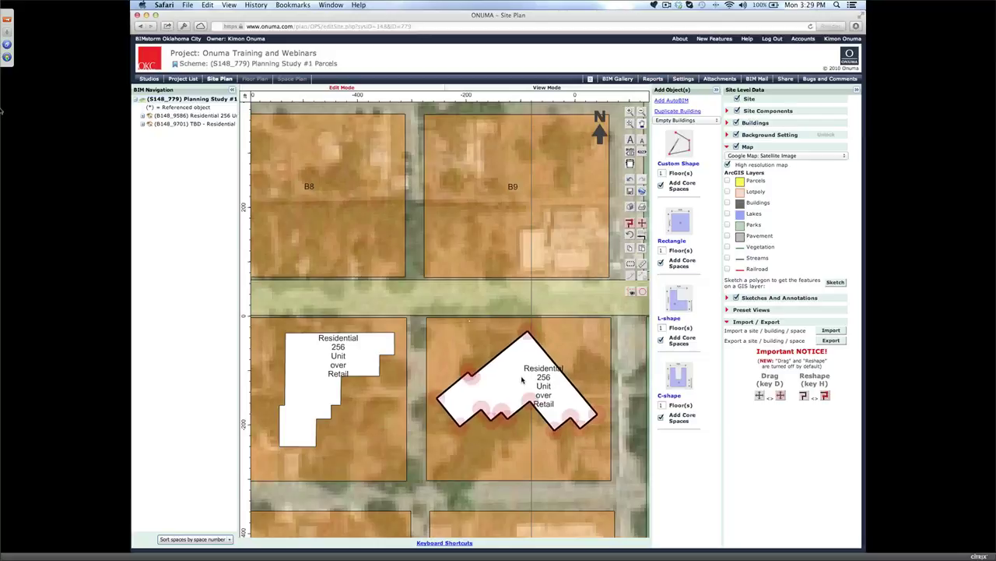
Step: Rotate the building again so its outer corner points south, and nudge it to fit inside the parcel
key("r")
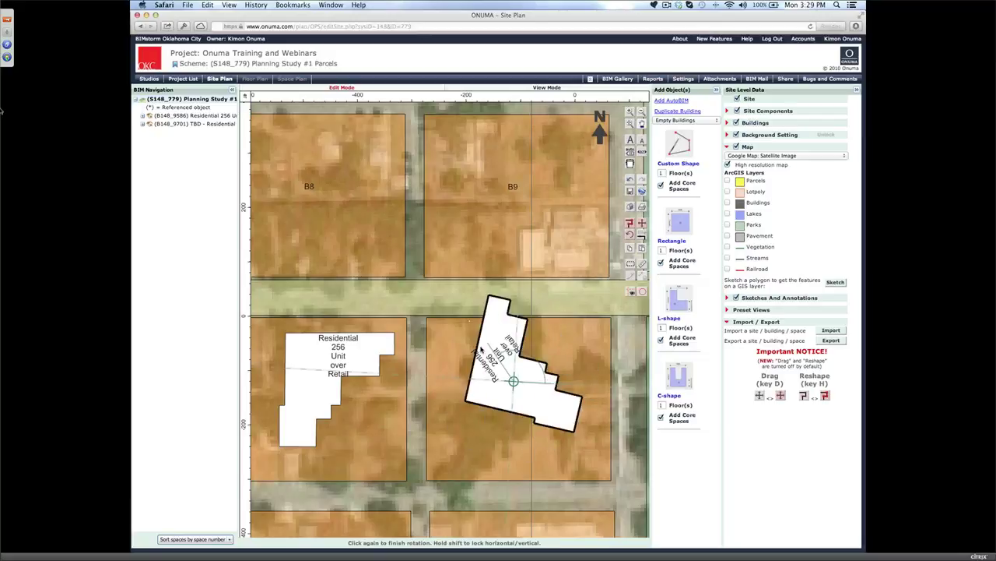
left_click(506, 391)
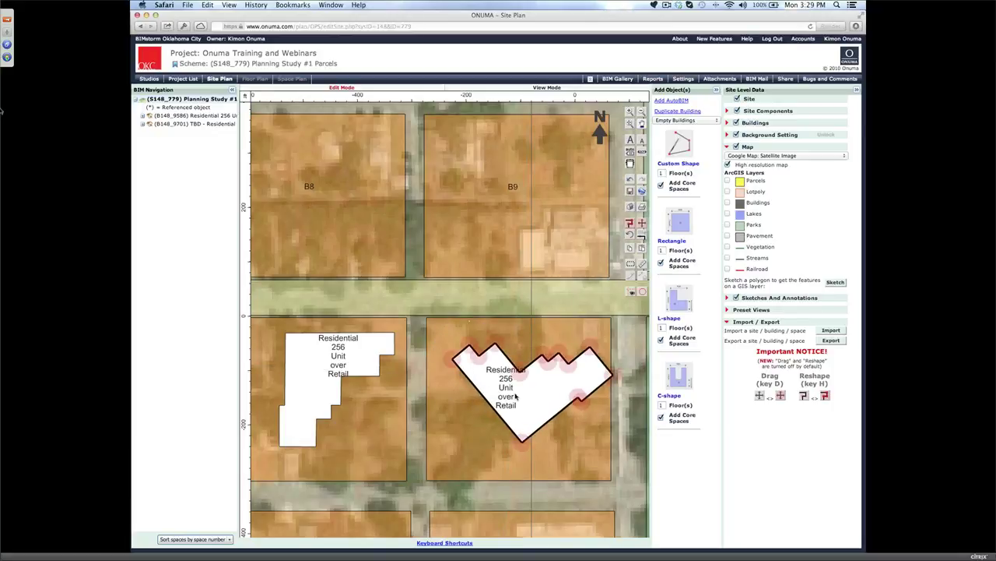
left_click(317, 357)
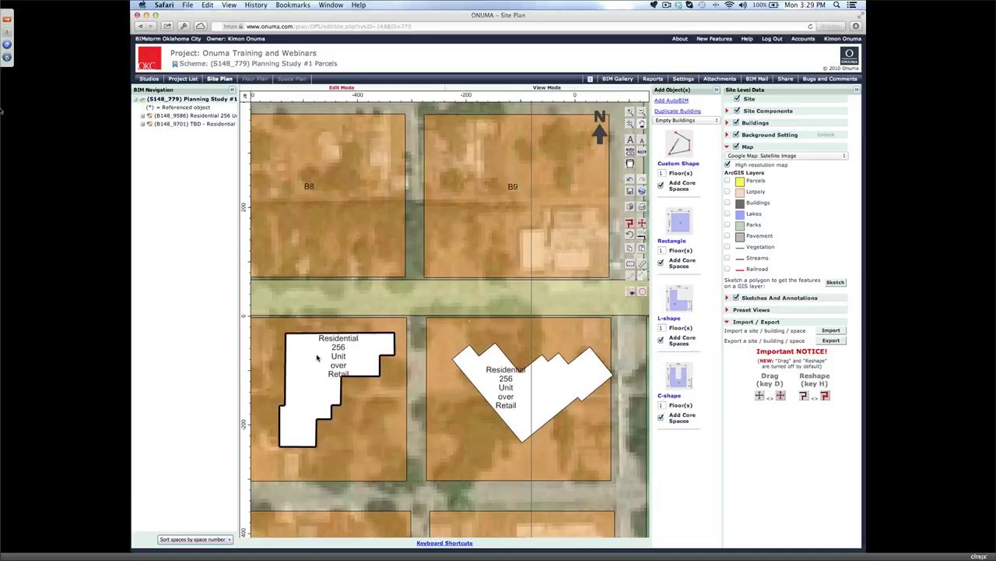
left_click(524, 406)
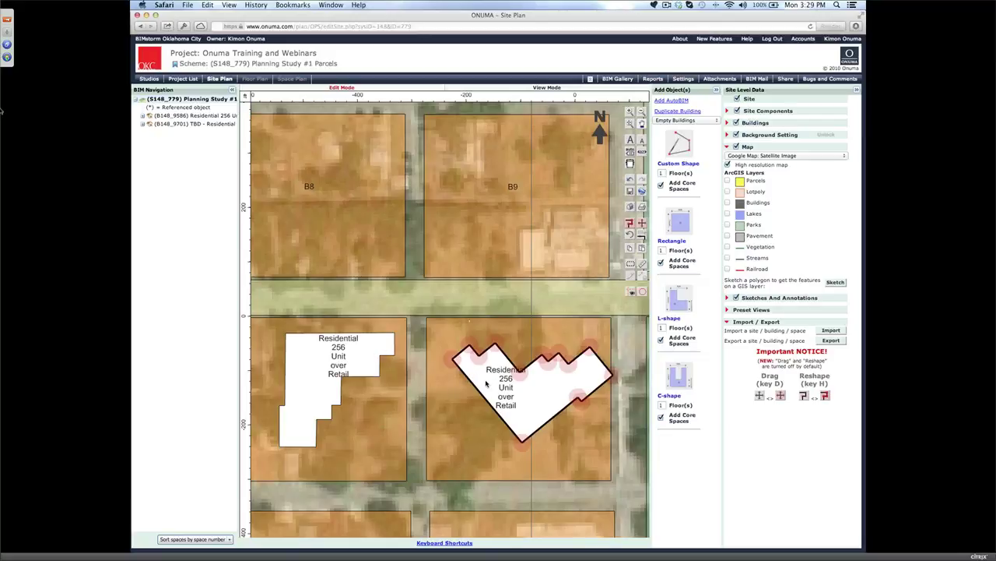
left_click_drag(543, 401, 540, 398)
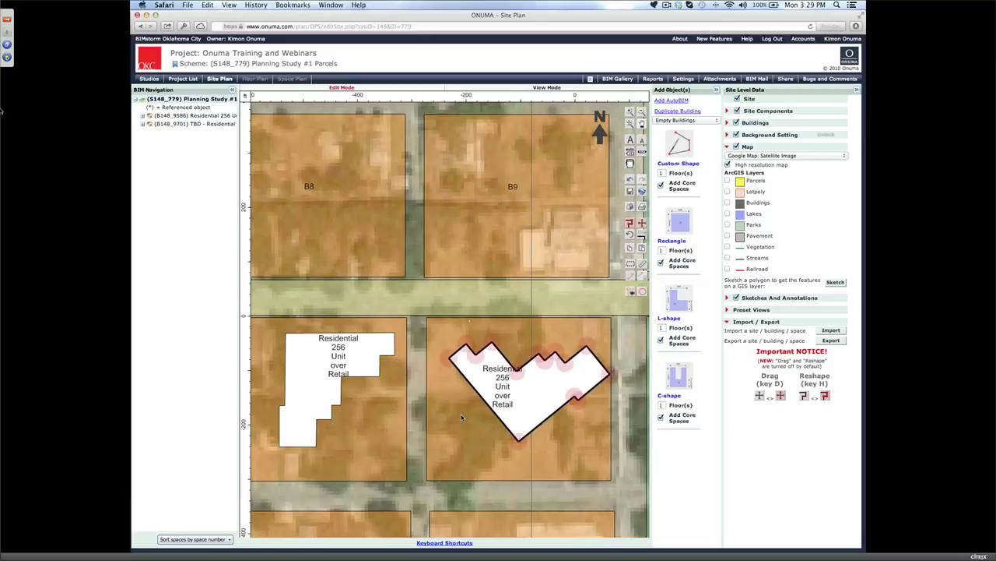
Step: Start another rotation of the building about a point near its southern corner and set the rotation's start direction
key("r")
left_click(518, 406)
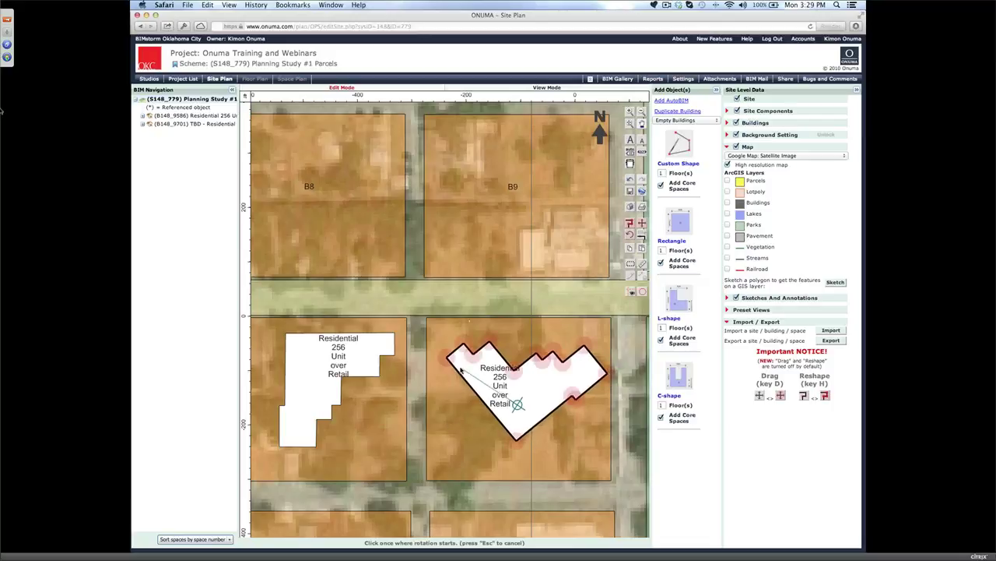
left_click(462, 386)
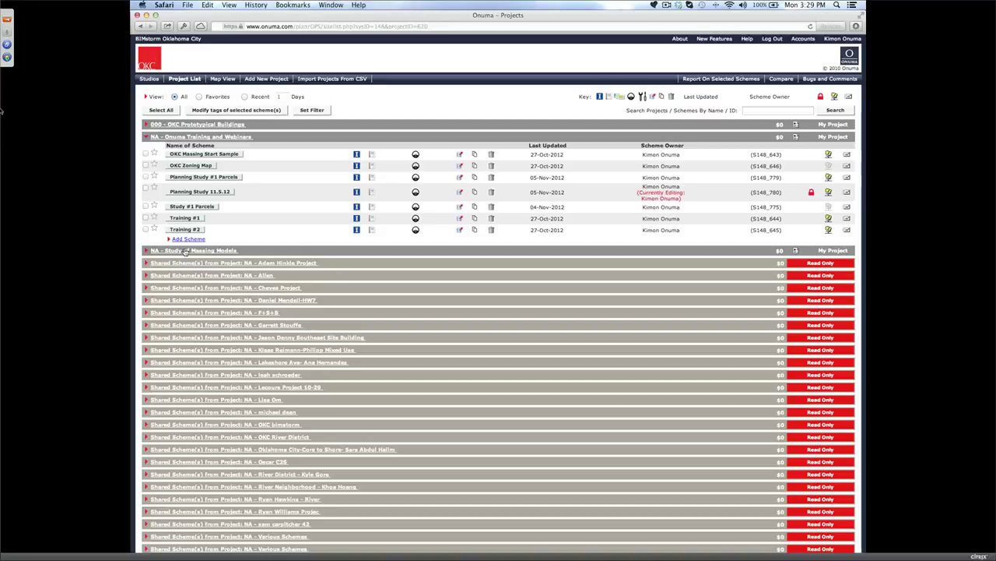
Step: From the project list, expand NA - Study of Massing Models and 000 - OKC Prototypical Buildings, and open the 08 - Clinic COBie scheme
left_click(182, 250)
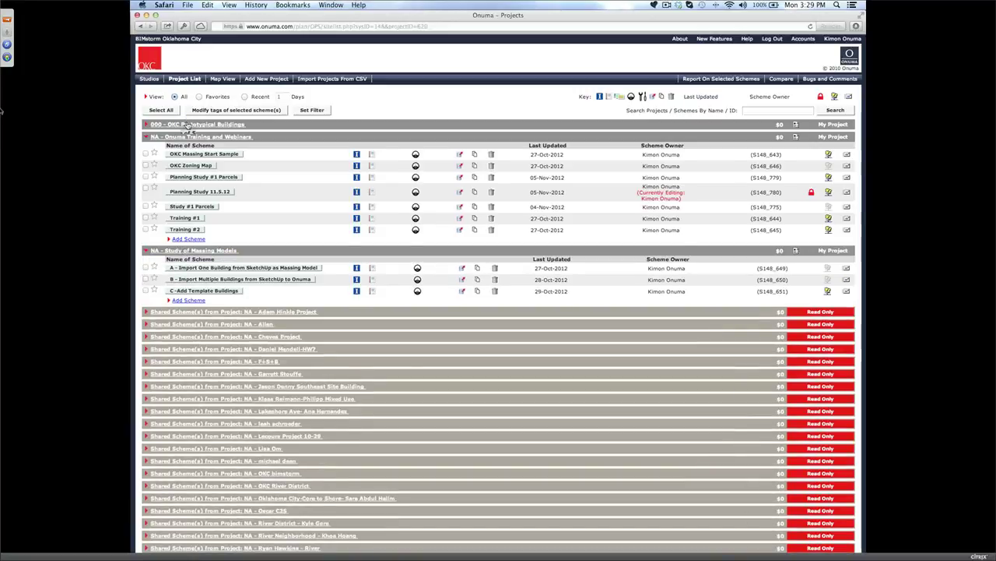
left_click(187, 126)
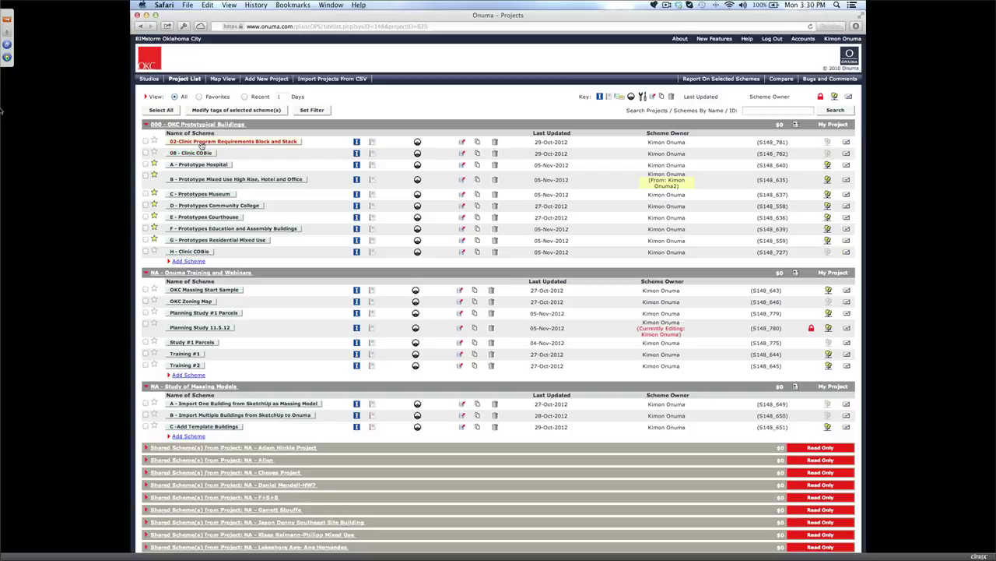
left_click(195, 154)
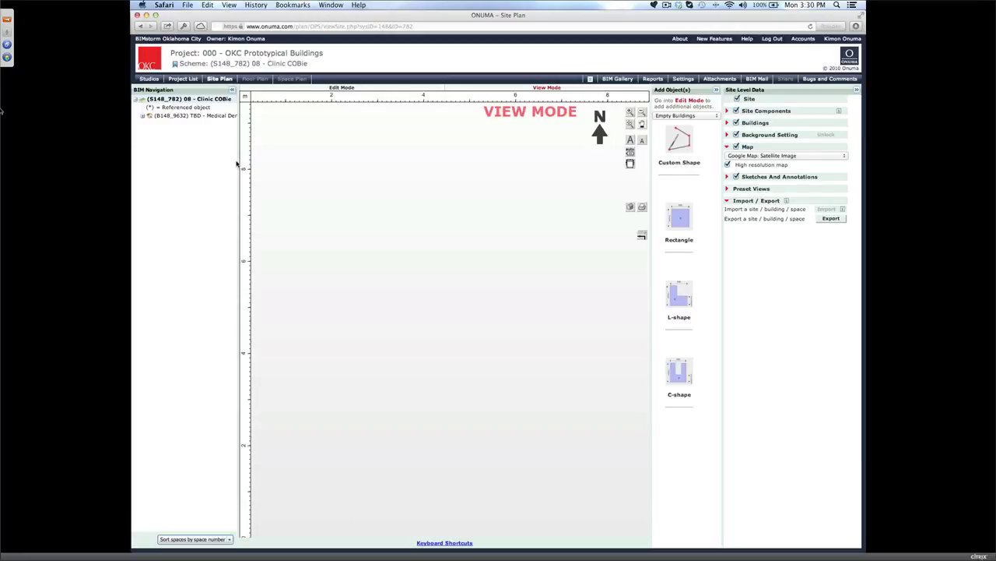
Step: Open the floor plan of the Medical Dental Clinic building from its building settings on the site plan
scroll(371, 246, "up", 2)
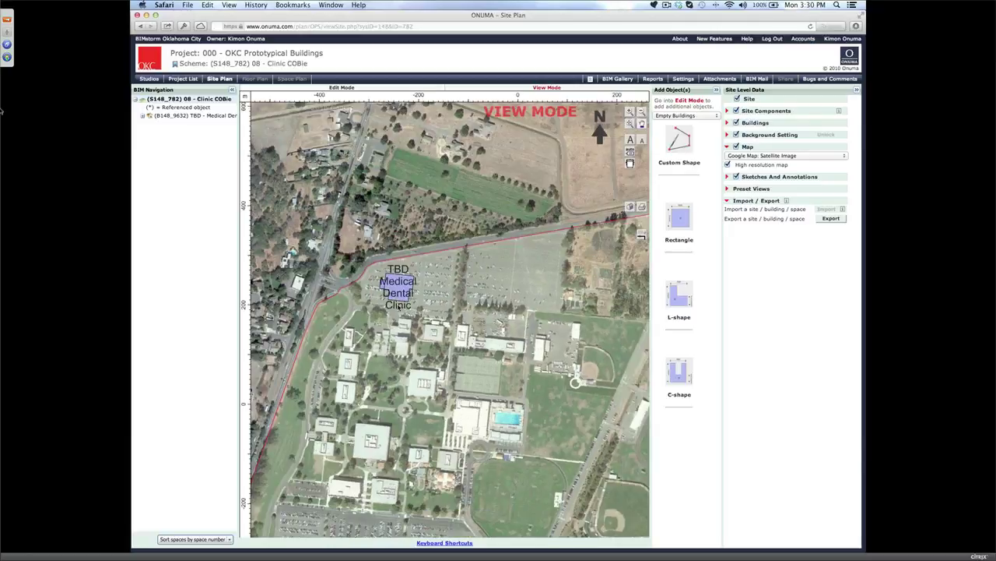
scroll(398, 306, "up", 2)
scroll(398, 306, "up", 2)
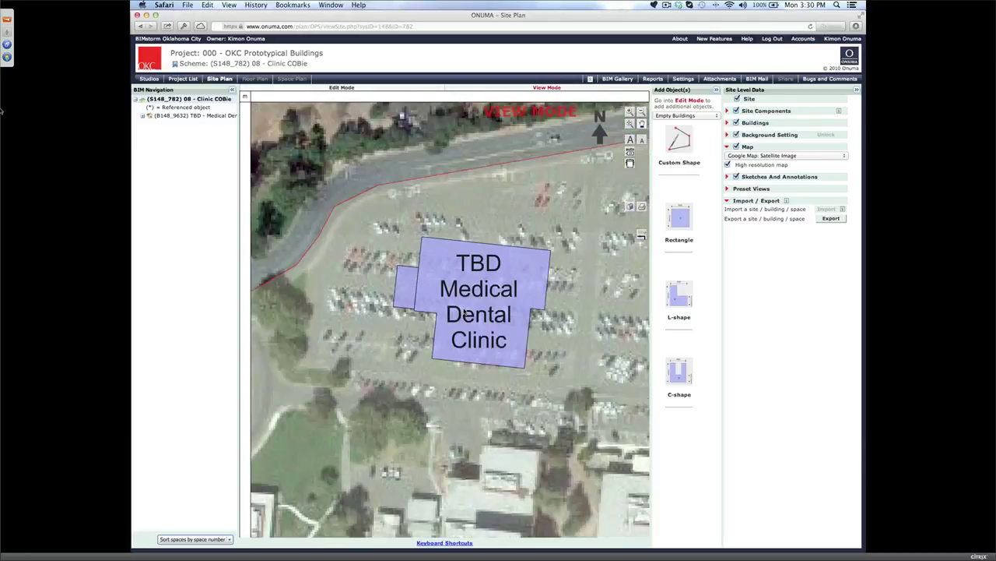
double_click(477, 283)
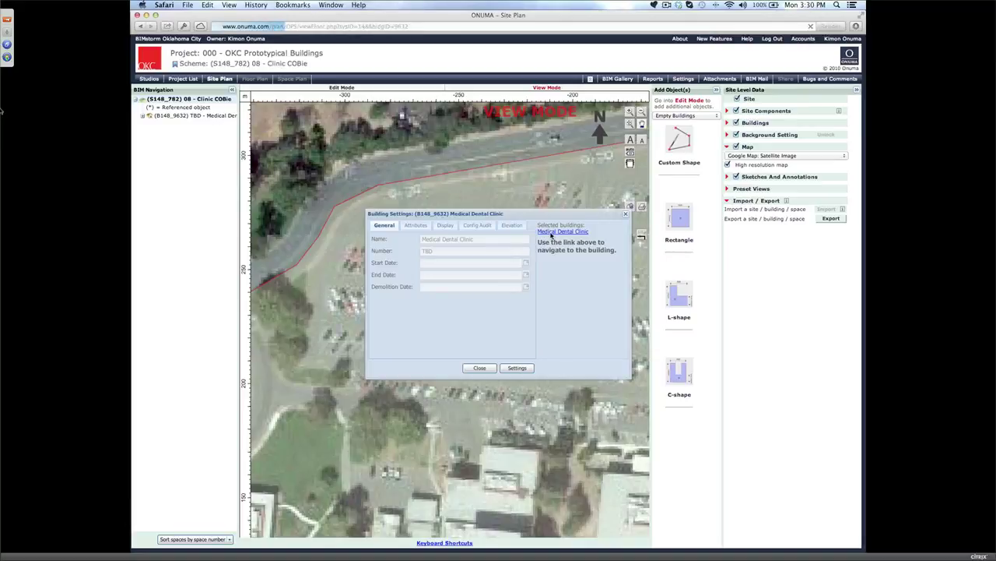
left_click(550, 232)
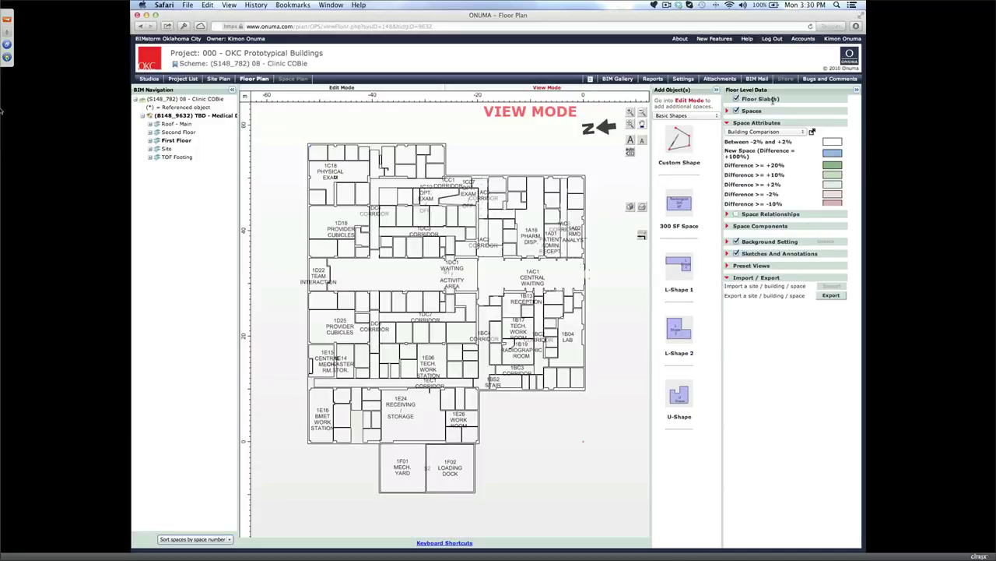
Step: Set the space attribute color coding of the clinic's floor plan to Departments and review the other attribute options
left_click(775, 135)
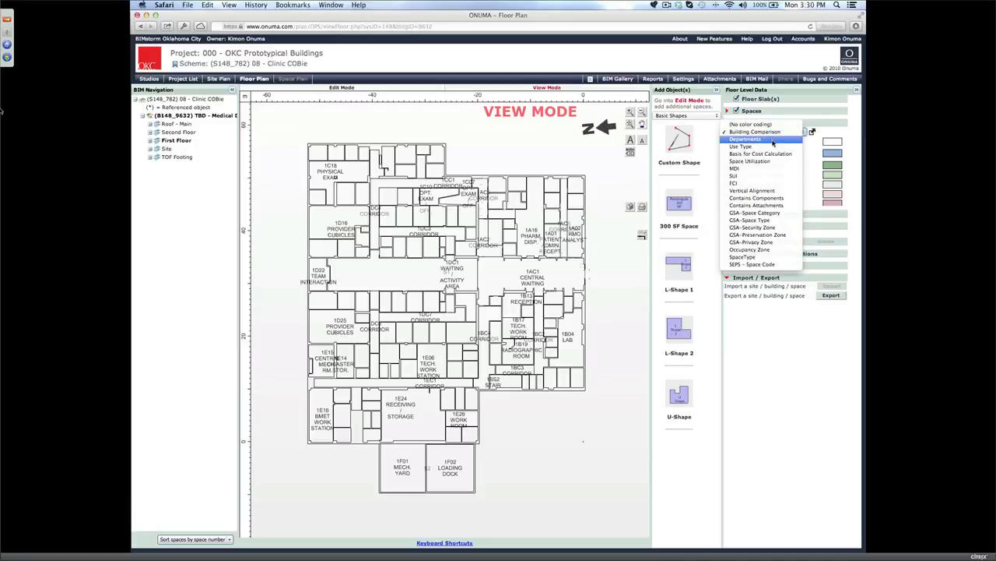
left_click(773, 140)
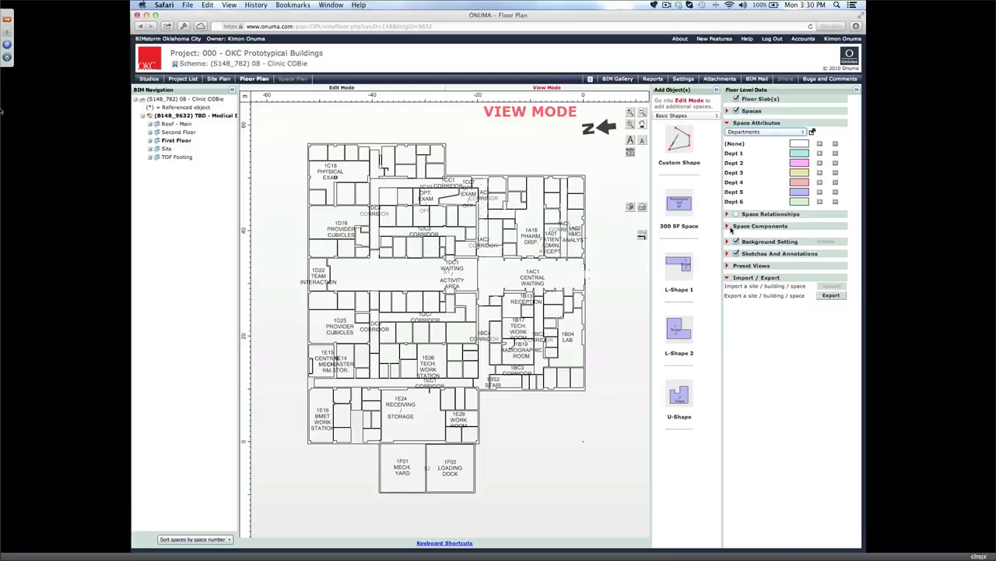
left_click(742, 132)
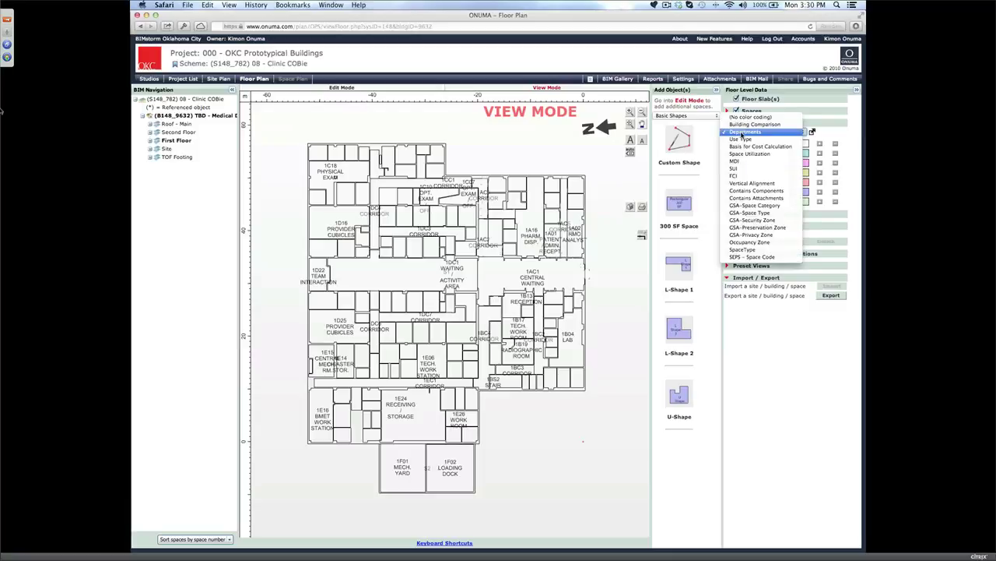
left_click(599, 249)
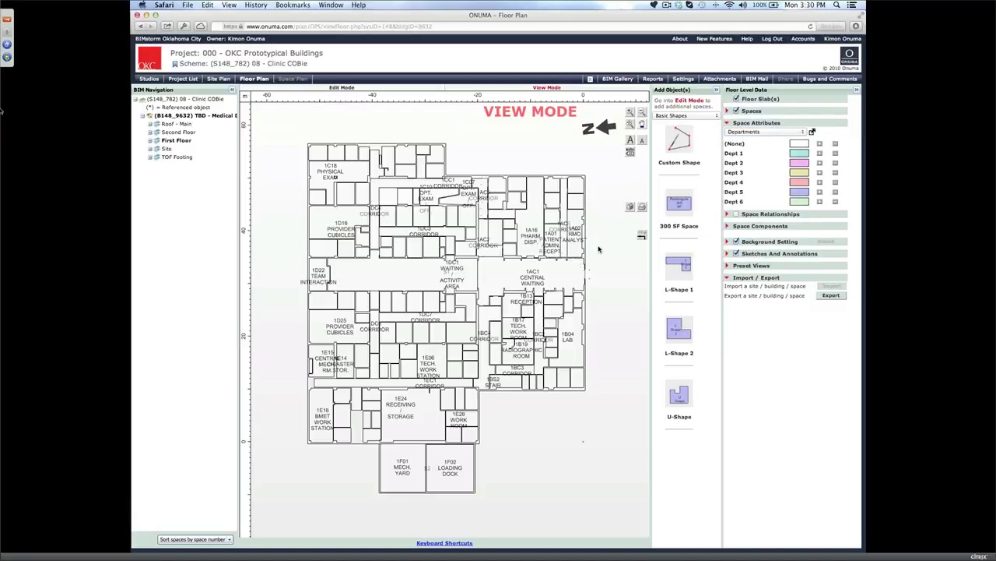
Step: Return to the project list, expand NA - Onuma Training and Webinars, and open the Planning Study 11.5.12 scheme
left_click(181, 79)
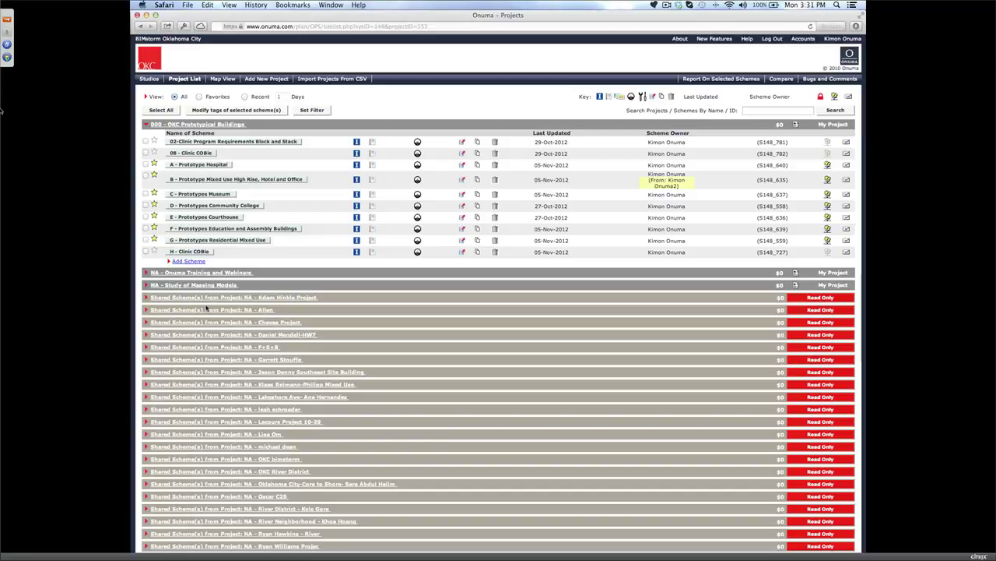
left_click(206, 273)
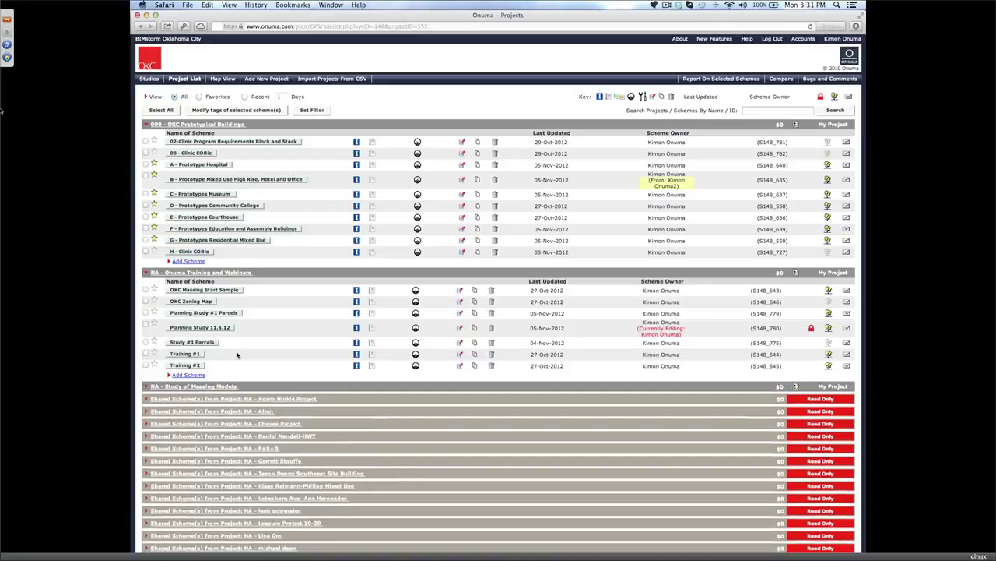
left_click(201, 328)
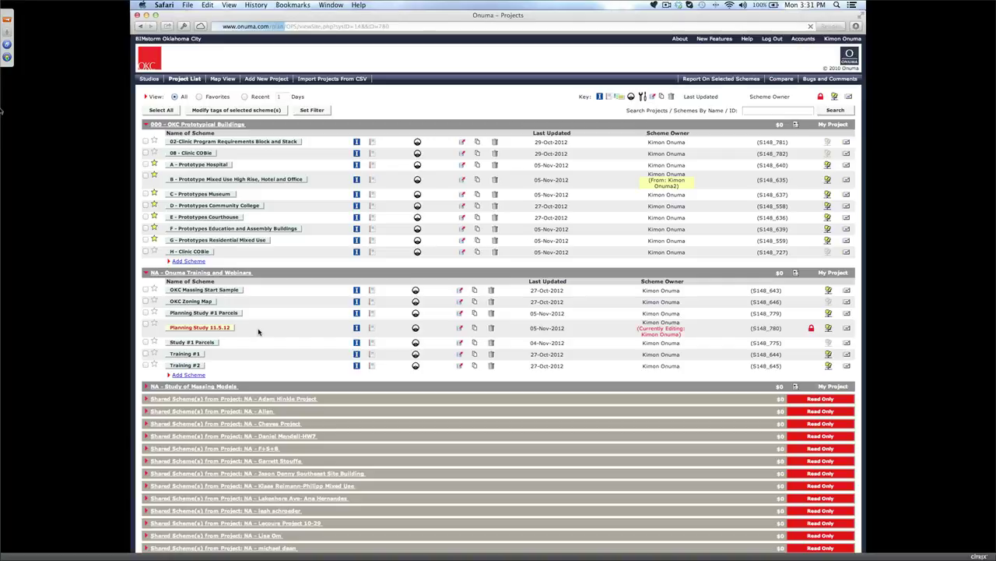
left_click(259, 331)
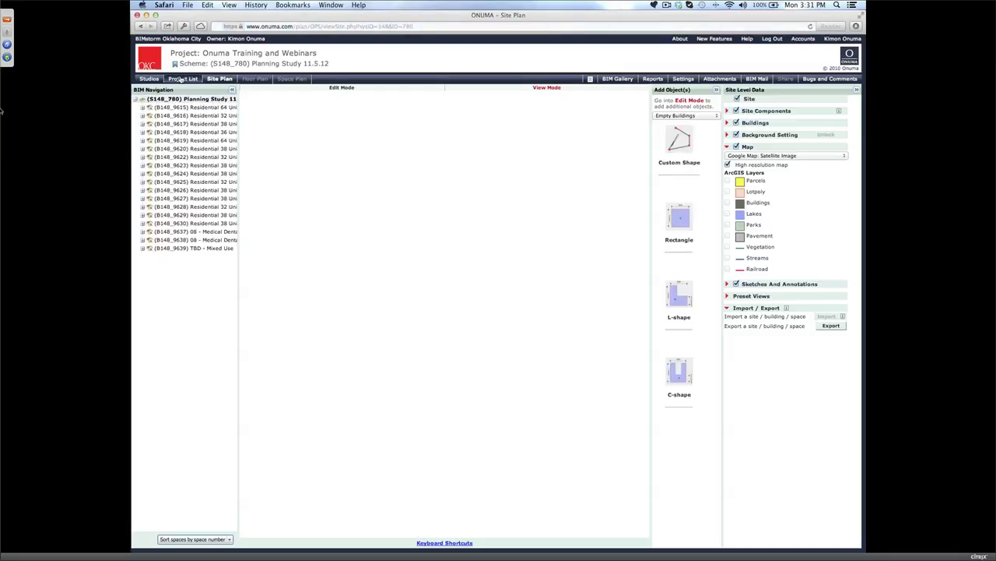
Step: Go back to the project list, expand NA - Study of Massing Models, and reopen the Planning Study 11.5.12 site plan
left_click(181, 79)
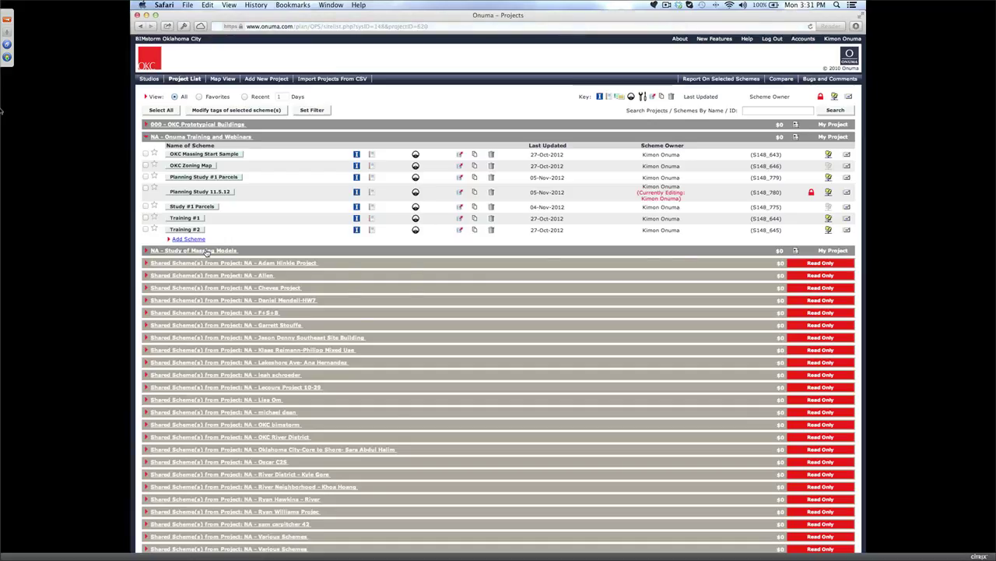
left_click(207, 250)
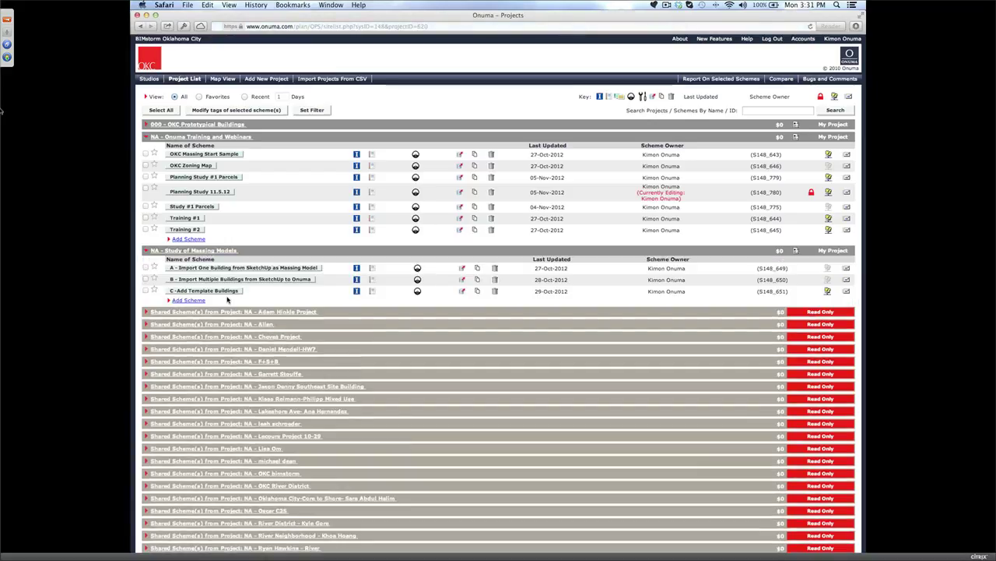
left_click(200, 194)
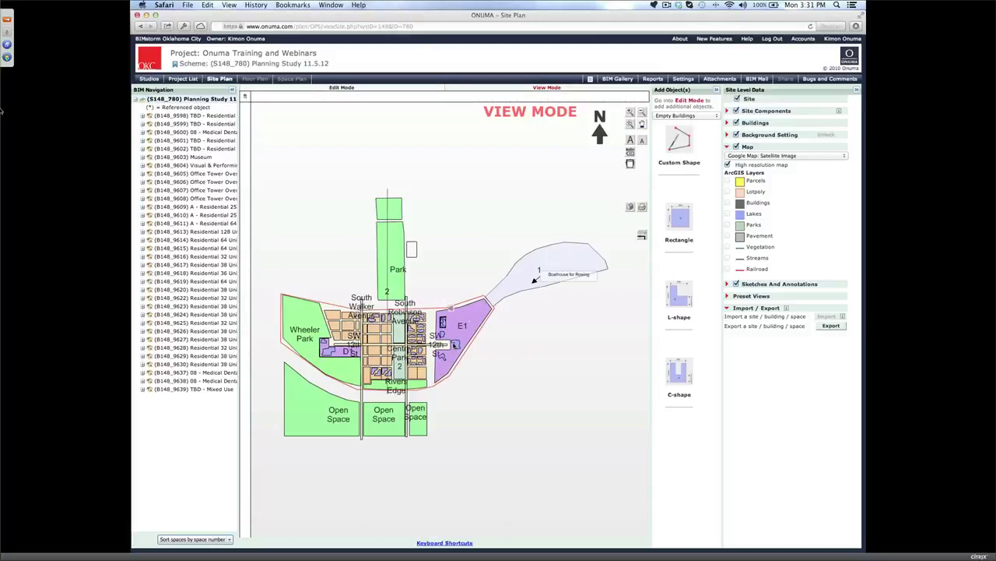
scroll(450, 276, "up", 2)
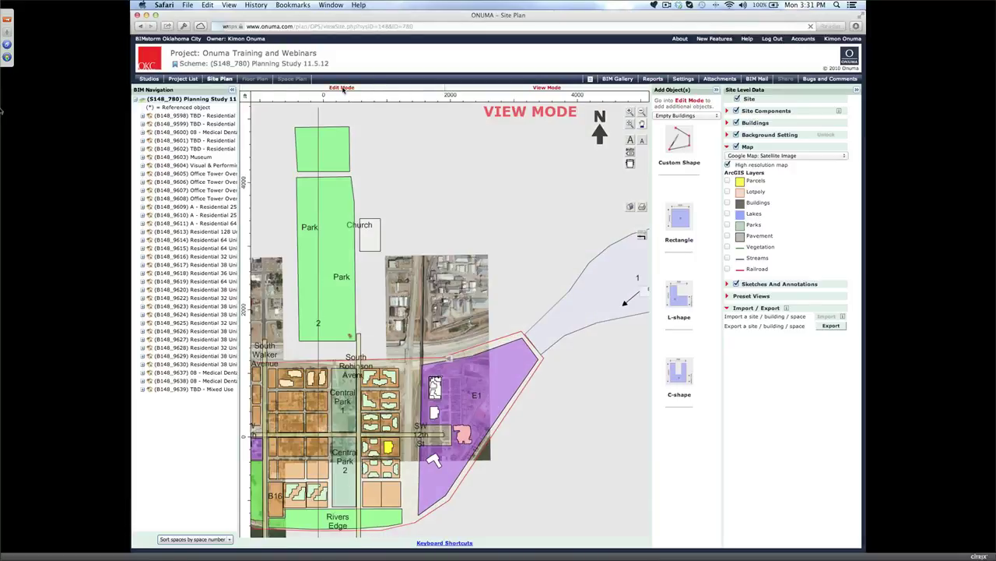
Step: Switch the site plan to edit mode and list the shared buildings of 000 - OKC Prototypical Buildings, scheme 02-Clinic Program Requirements Block and Stack
scroll(456, 445, "up", 1)
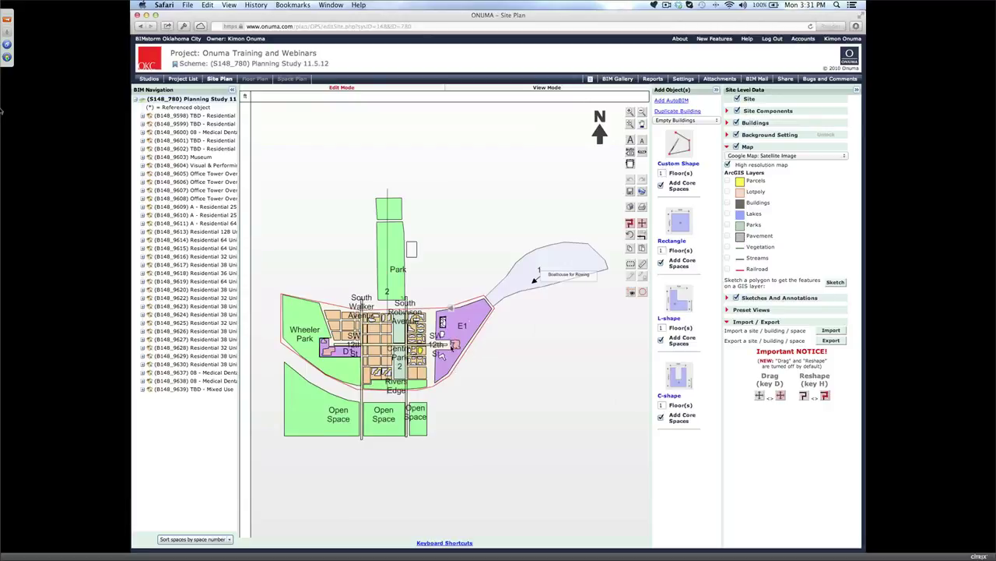
scroll(464, 348, "up", 3)
scroll(461, 345, "down", 3)
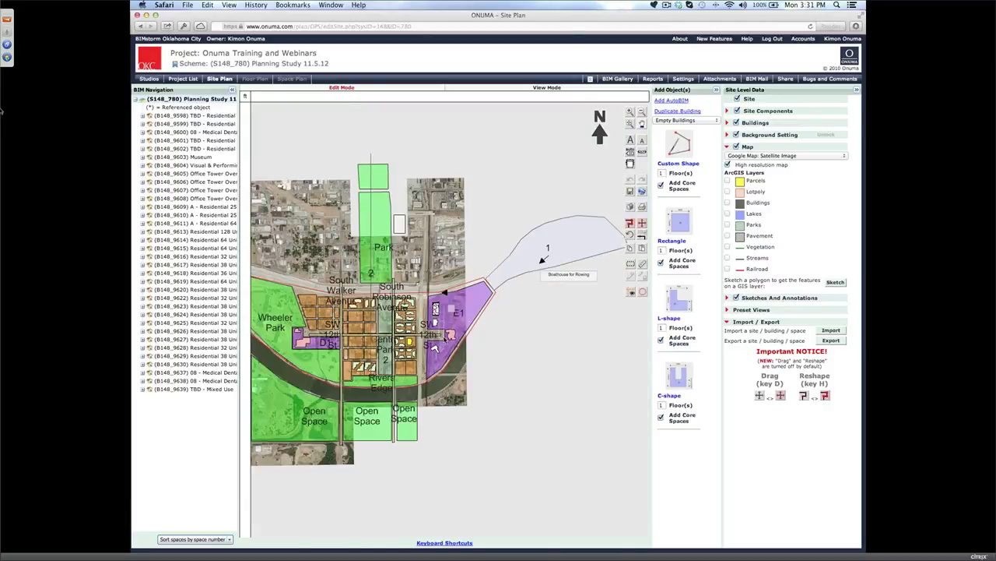
scroll(446, 336, "down", 1)
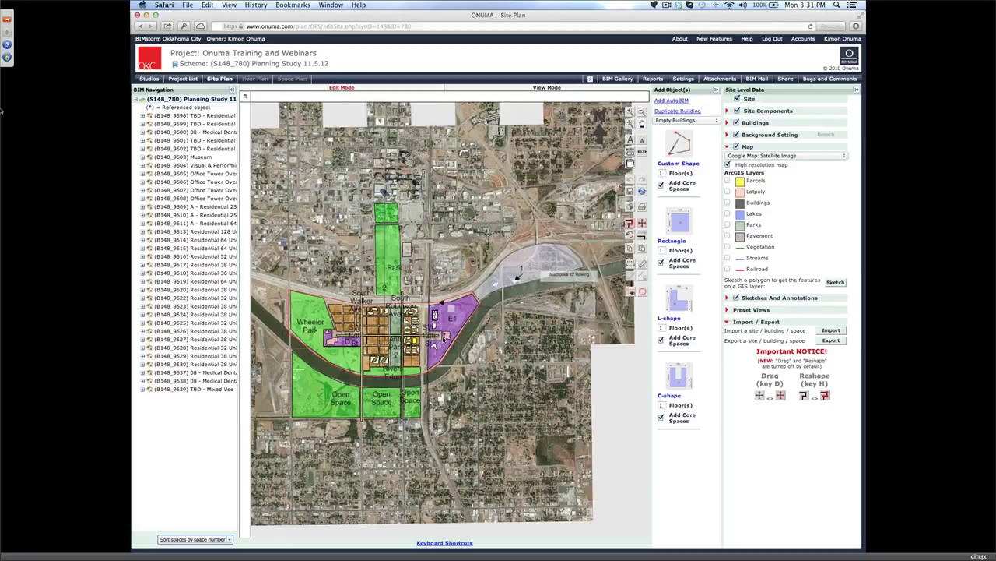
scroll(444, 337, "up", 3)
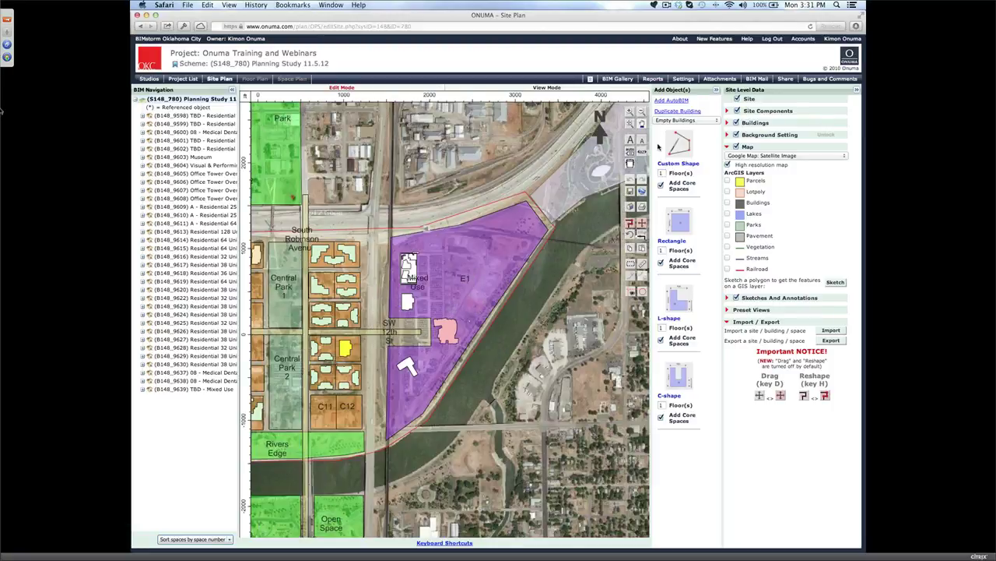
left_click(687, 121)
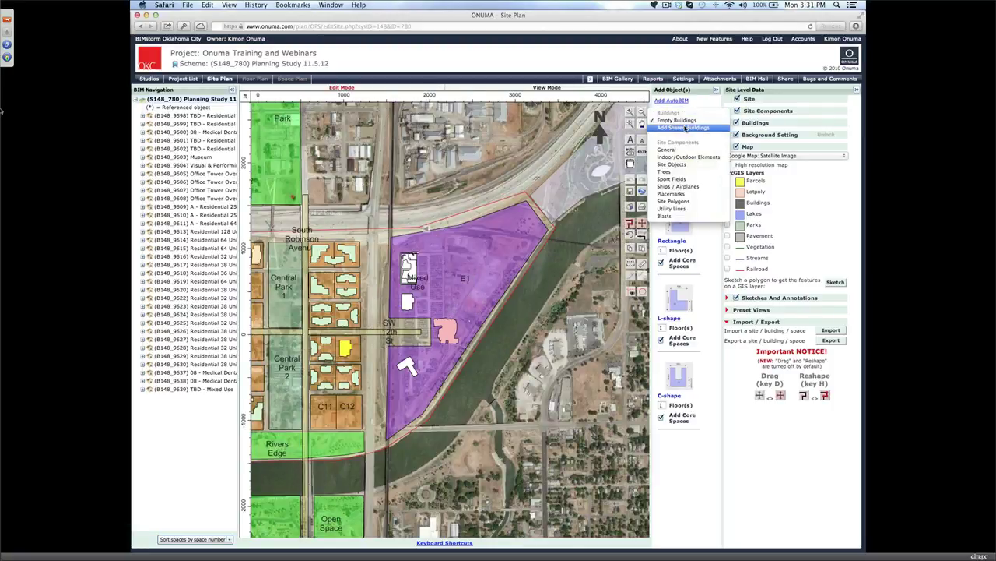
left_click(685, 127)
left_click(680, 122)
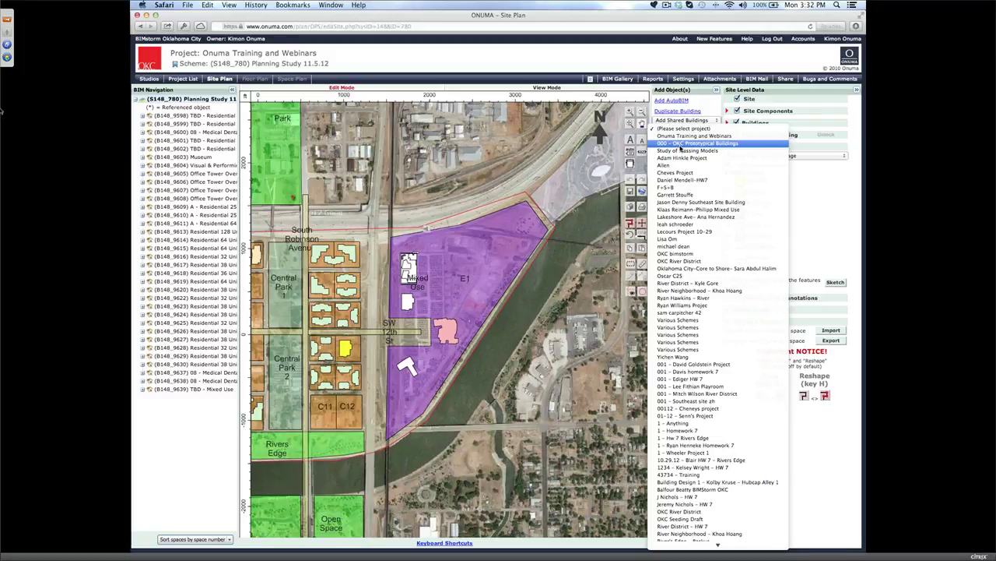
left_click(678, 144)
left_click(682, 136)
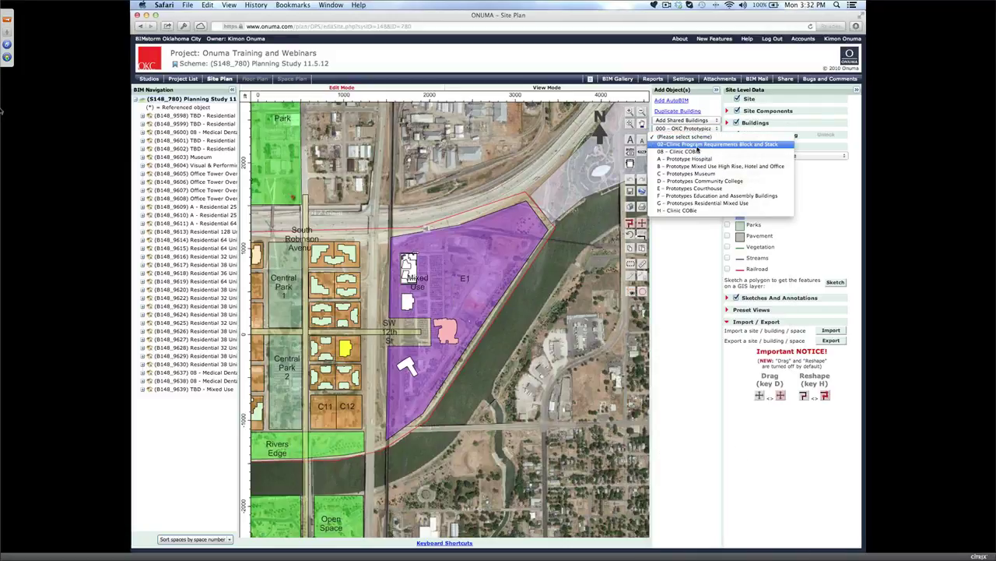
left_click(698, 145)
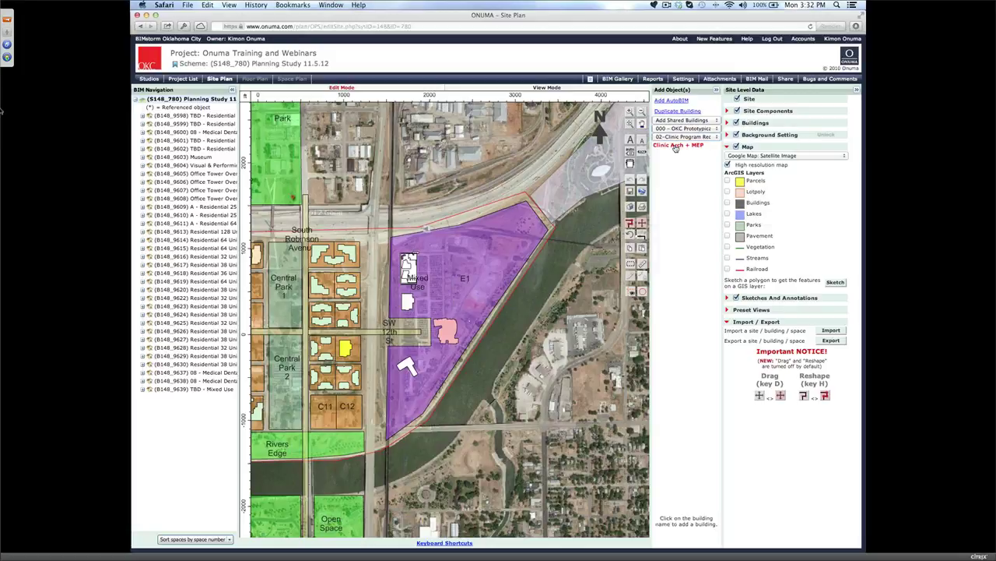
Step: Add the shared Clinic Arch + MEP building to parcel E1 and move it north of the Visual & Performing Arts building
left_click(675, 148)
left_click(478, 341)
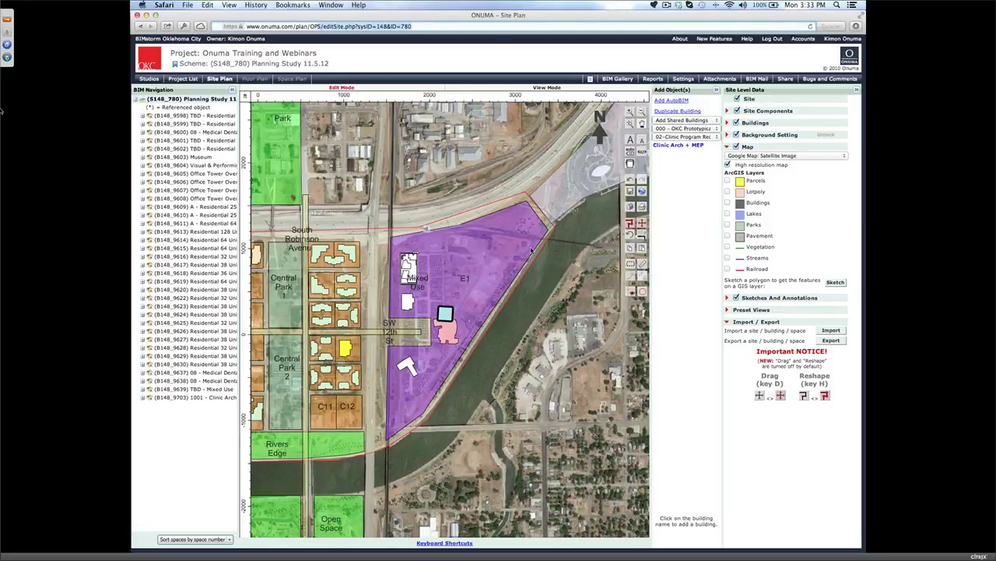
left_click_drag(445, 316, 443, 284)
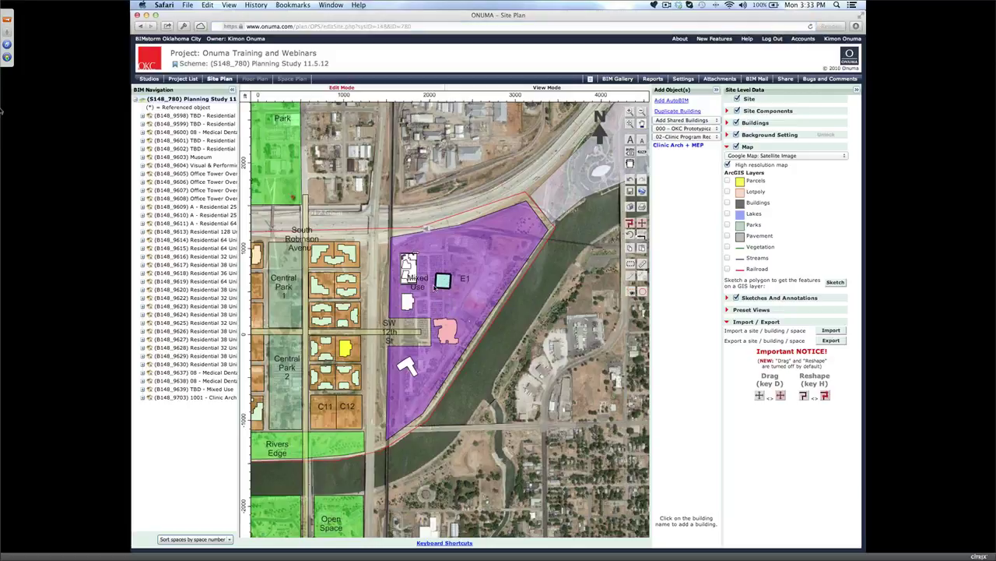
Step: View the building settings of the placed Clinic Arch + MEP building and close them without changes
scroll(435, 287, "up", 1)
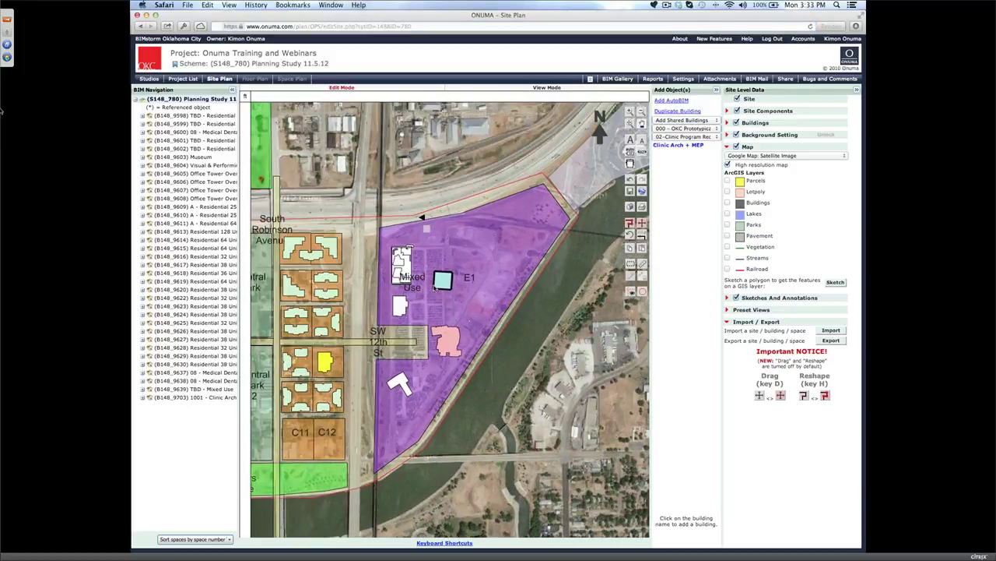
scroll(435, 287, "up", 3)
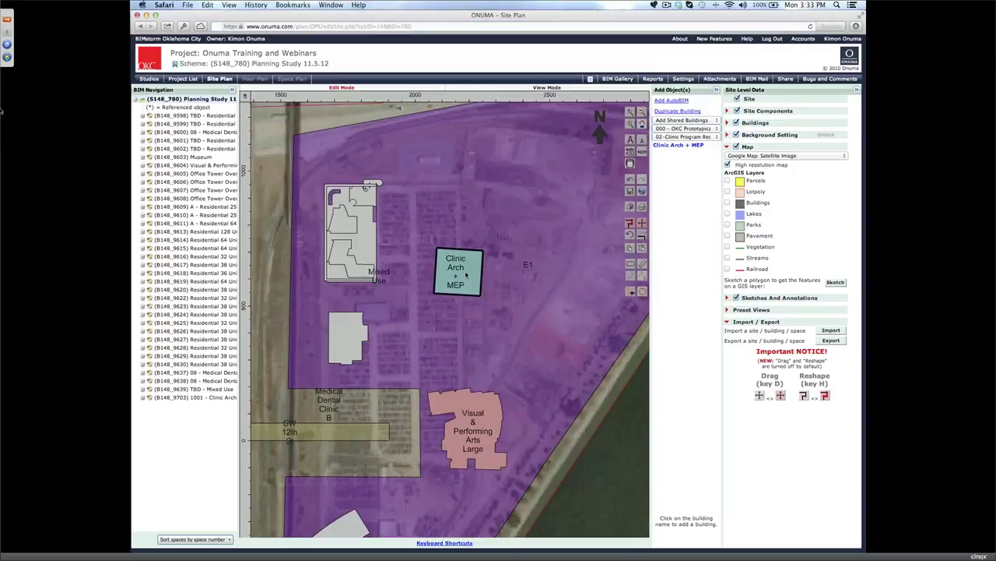
double_click(440, 280)
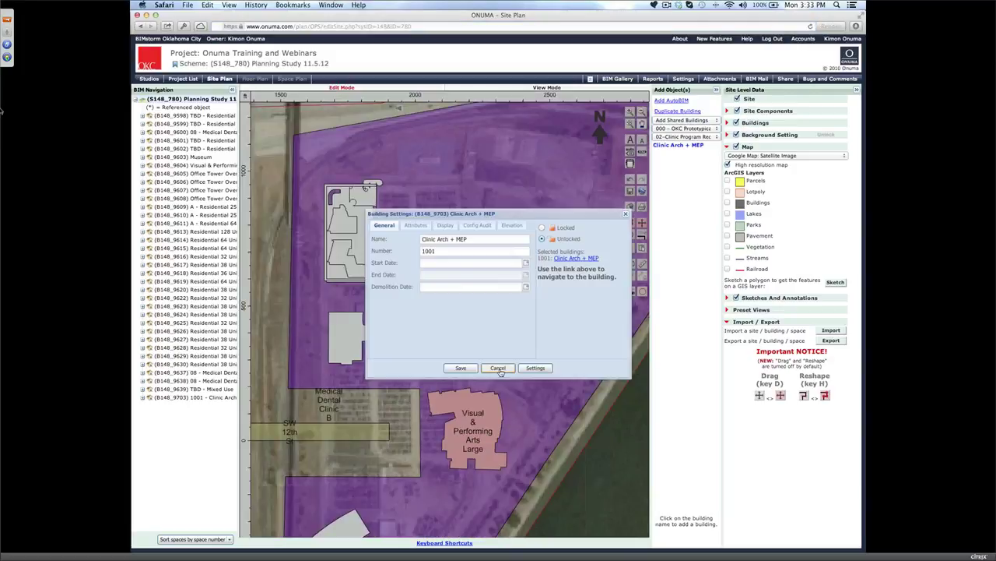
left_click(498, 368)
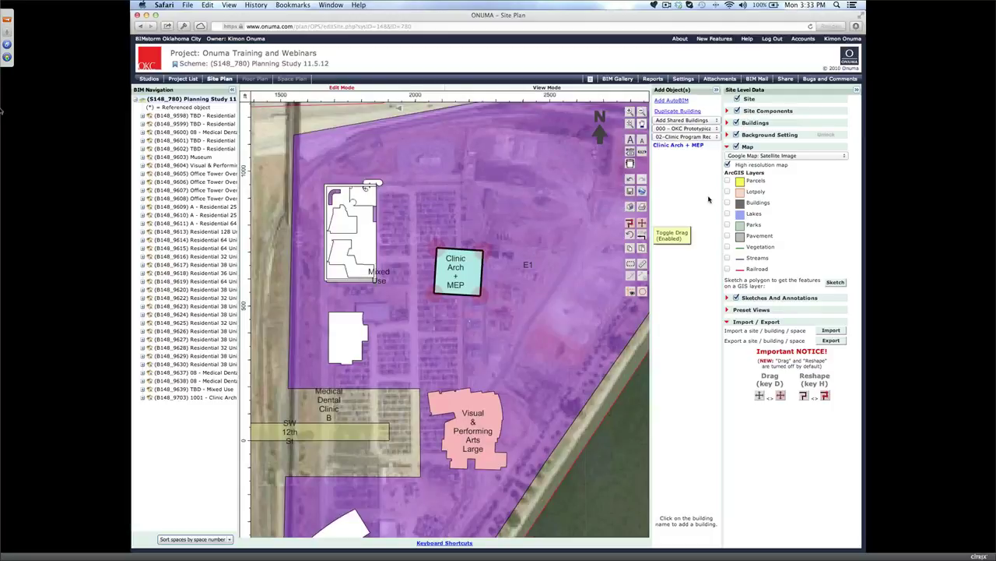
Step: Open bimstorm.com in a new browser window
key("super+s")
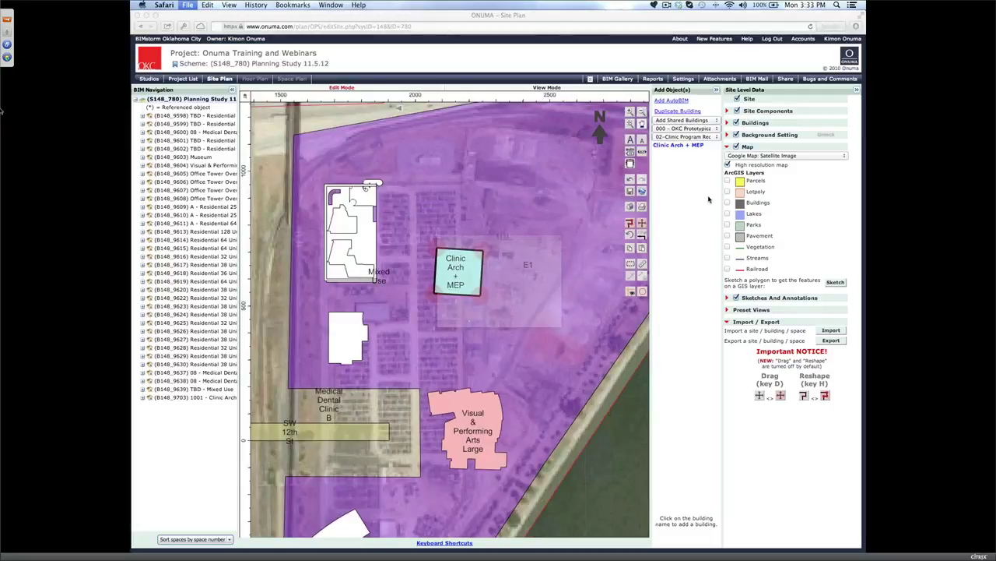
key("super+l")
type("vi")
key("BackSpace")
key("BackSpace")
key("BackSpace")
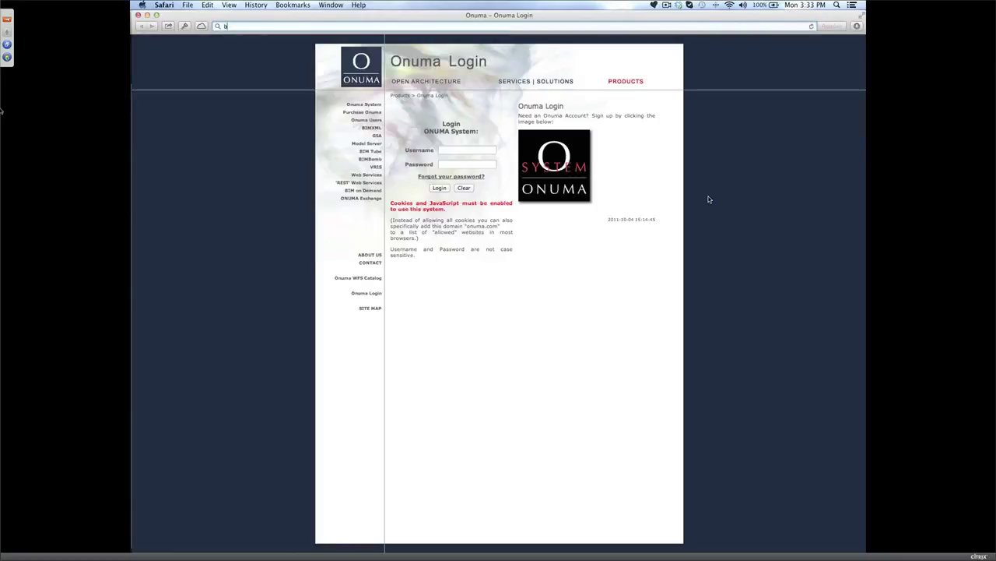
type("bimstorm.com")
key("Return")
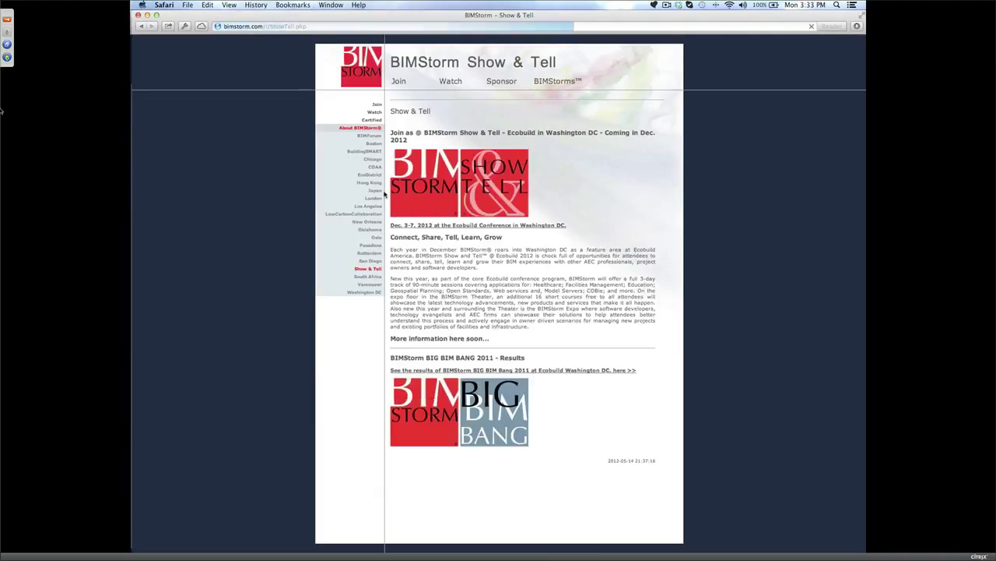
Step: Open the BIMStorm Oklahoma page and look through its webinar list and course information
left_click(370, 229)
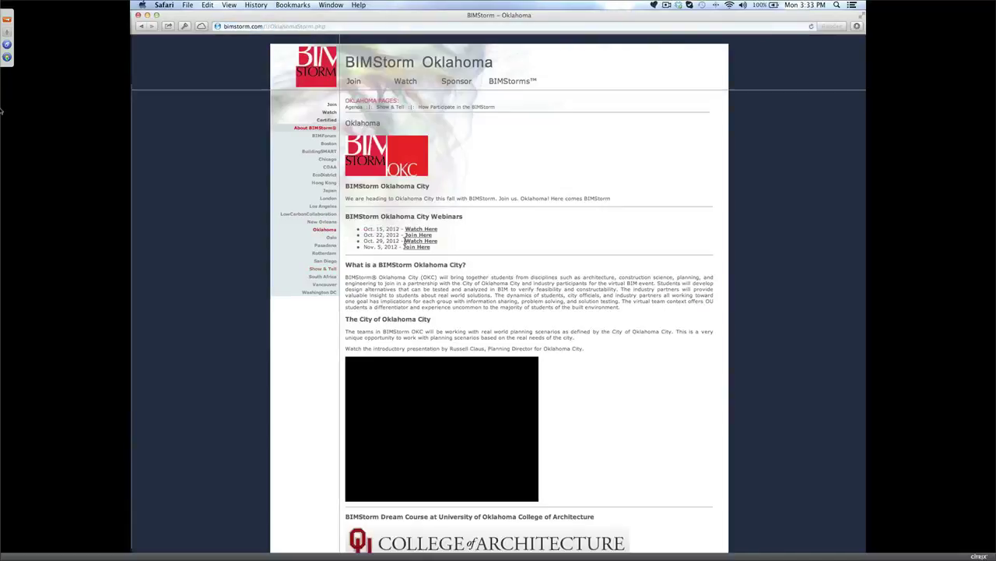
scroll(415, 264, "down", 1)
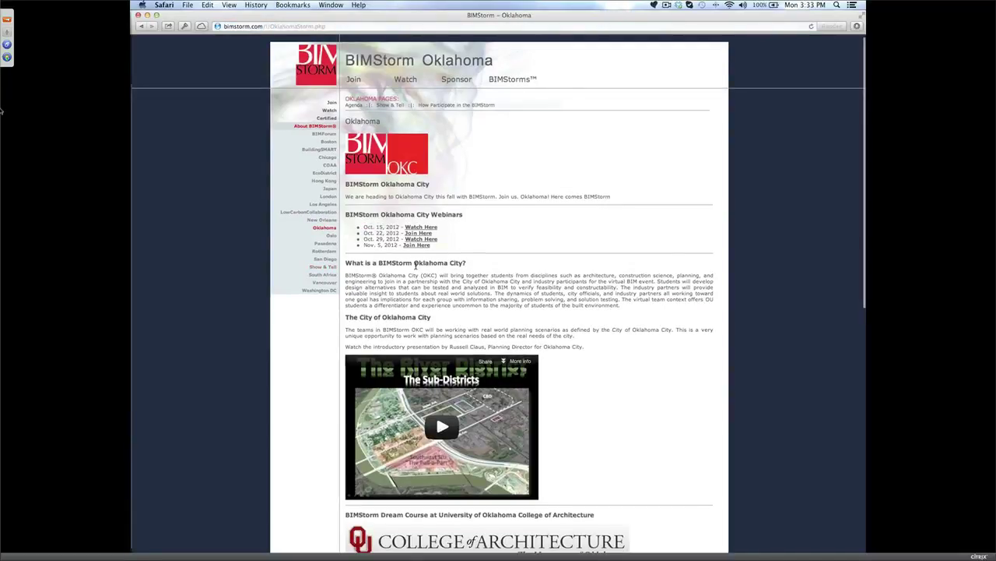
scroll(415, 264, "down", 10)
scroll(415, 264, "up", 10)
Step: Open the How Participate in the BIMStorm page and review the short tutorial lessons
left_click(441, 107)
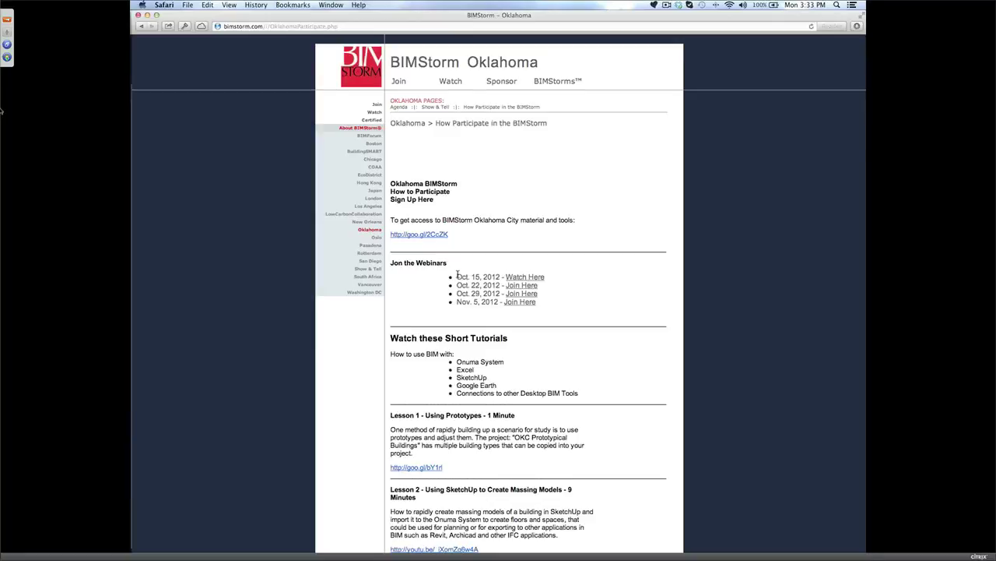
scroll(457, 274, "down", 1)
scroll(457, 274, "down", 15)
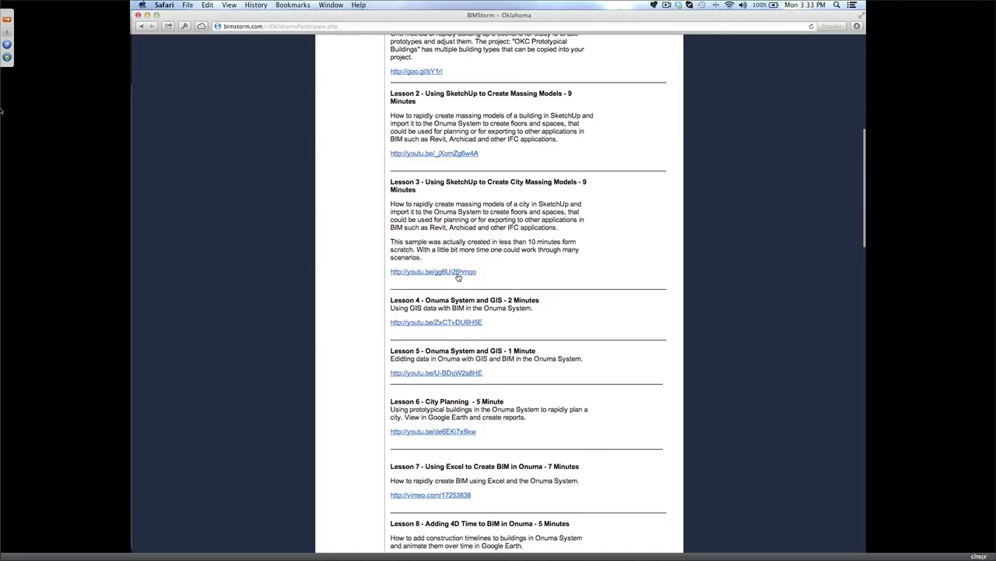
scroll(459, 275, "up", 5)
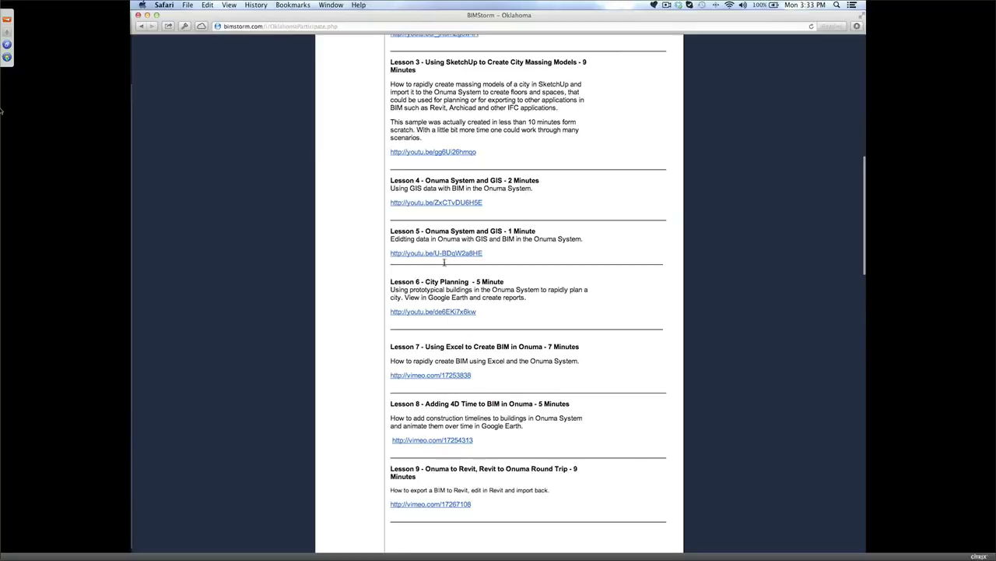
scroll(440, 228, "up", 2)
scroll(440, 226, "up", 4)
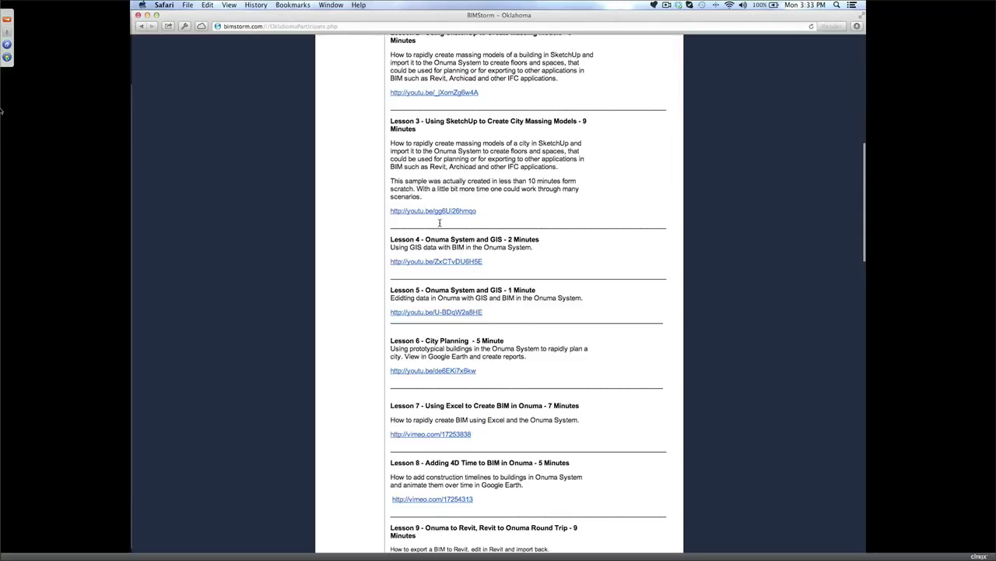
scroll(450, 158, "up", 4)
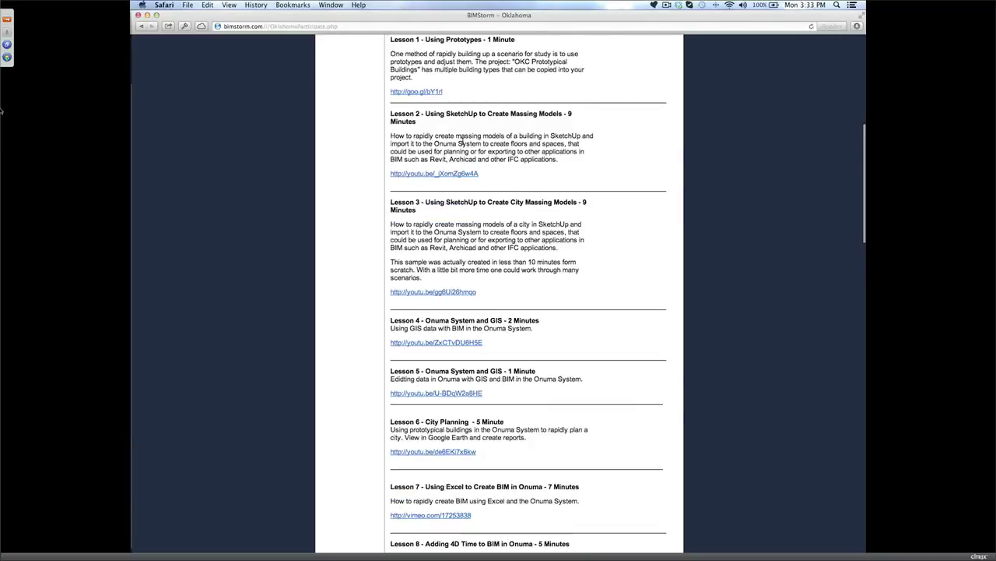
scroll(460, 150, "up", 3)
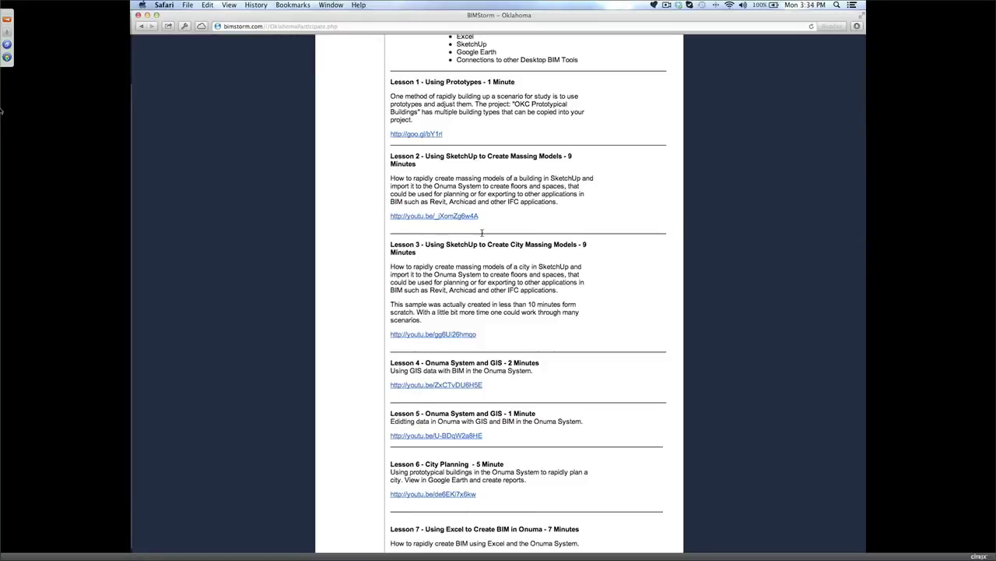
Step: Copy the Lesson 2 SketchUp massing models link, open the video in a new browser window, pause it, and return to the lesson list
left_click_drag(477, 215, 388, 212)
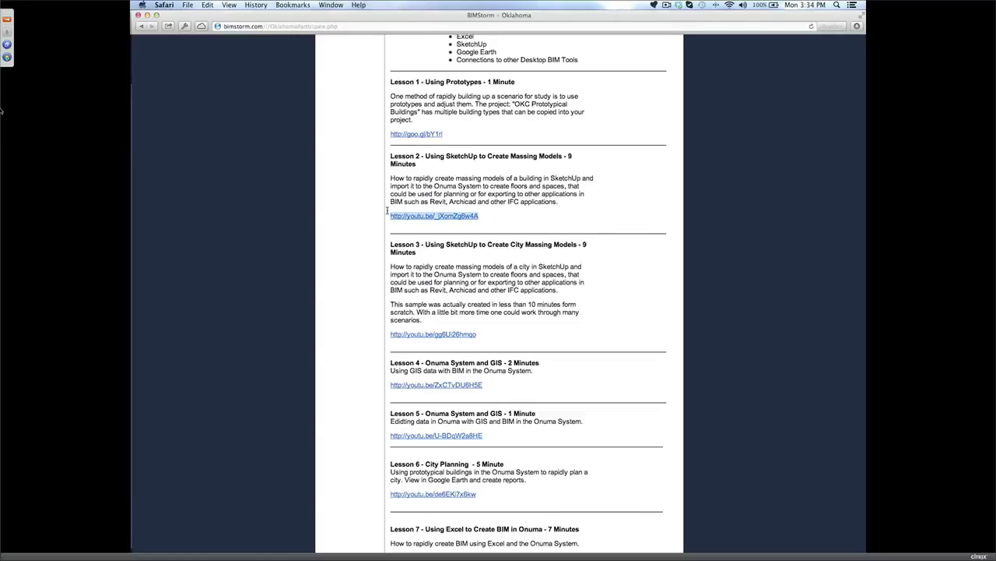
key("super+c")
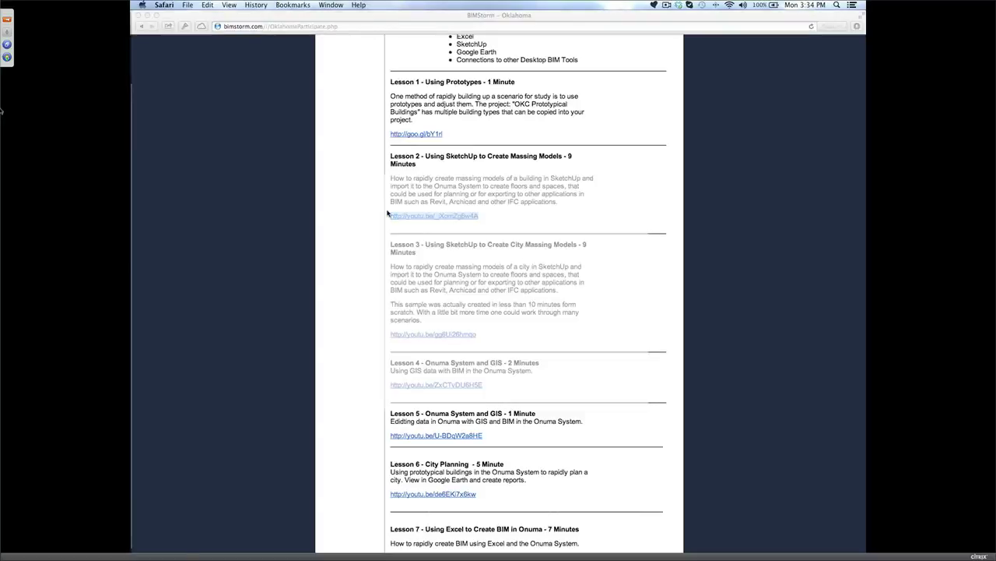
key("super+n")
key("super+l")
key("super+v")
key("Return")
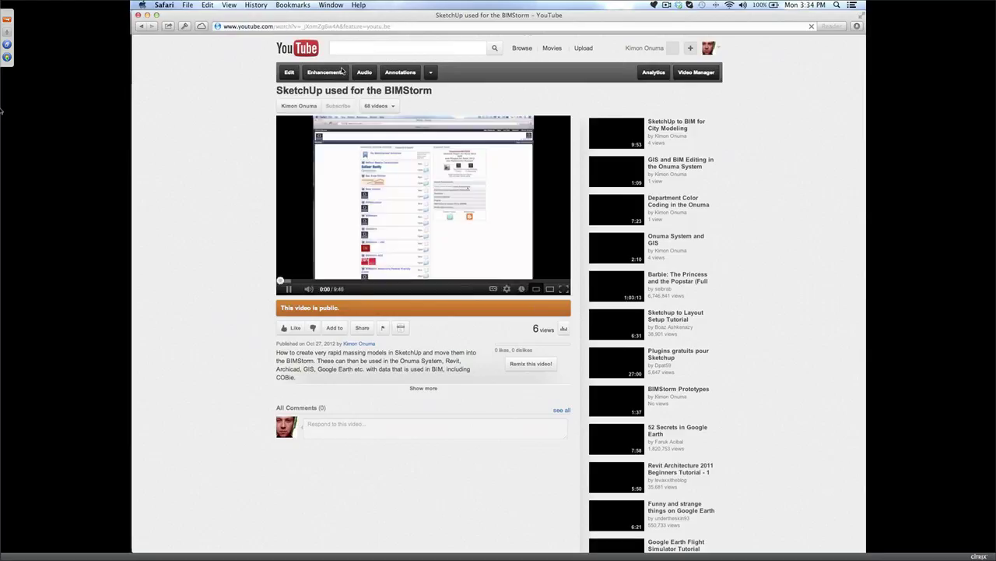
left_click(290, 290)
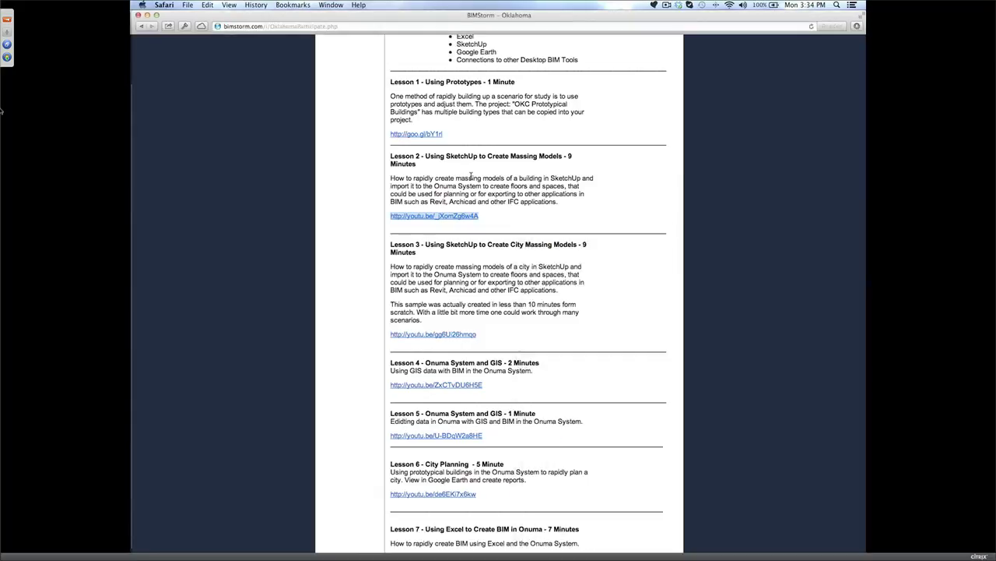
left_click(431, 140)
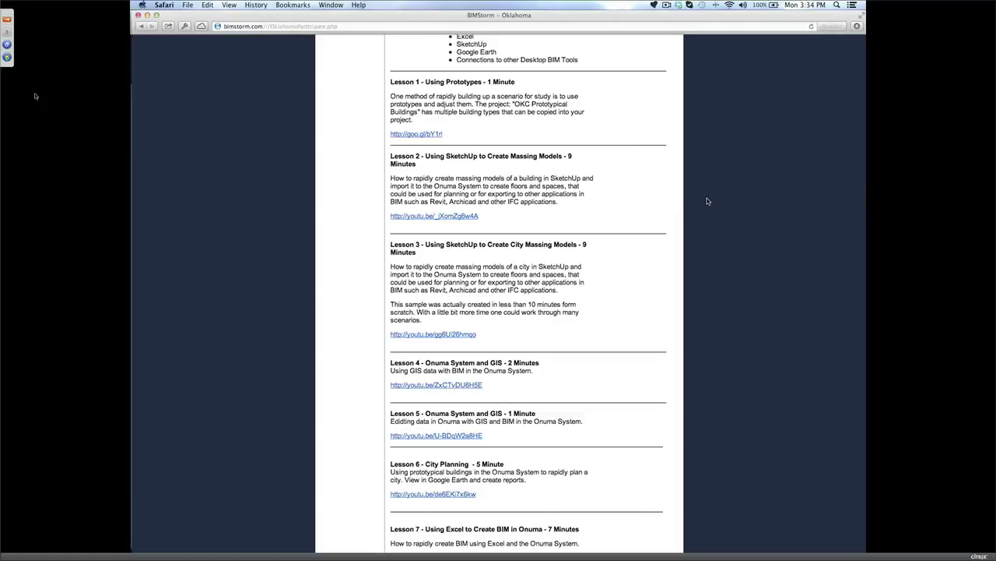
Step: Open the Oklahoma Agenda page and review the schedule for November 5 to 7, 2012
scroll(686, 202, "up", 5)
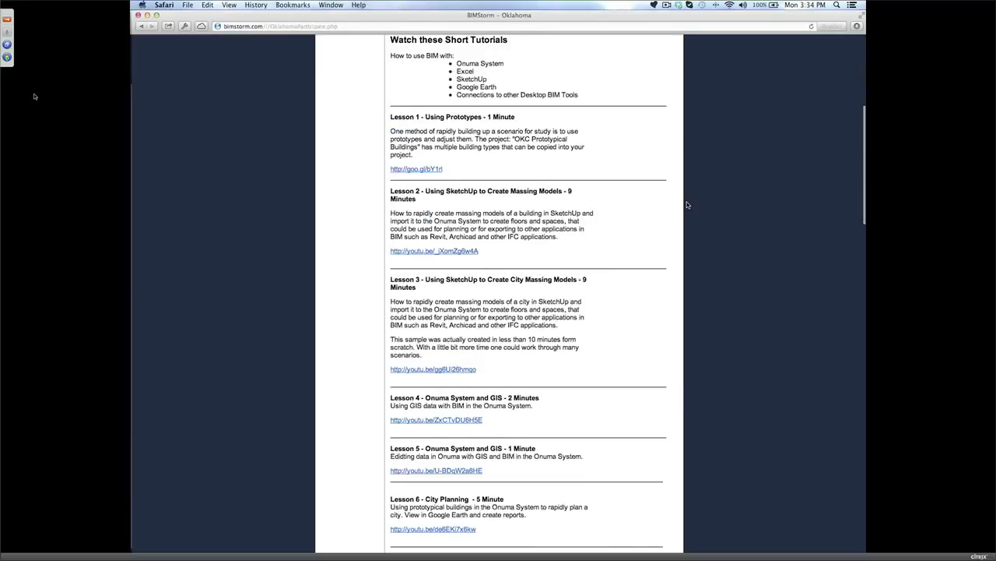
scroll(687, 205, "up", 4)
left_click(449, 151)
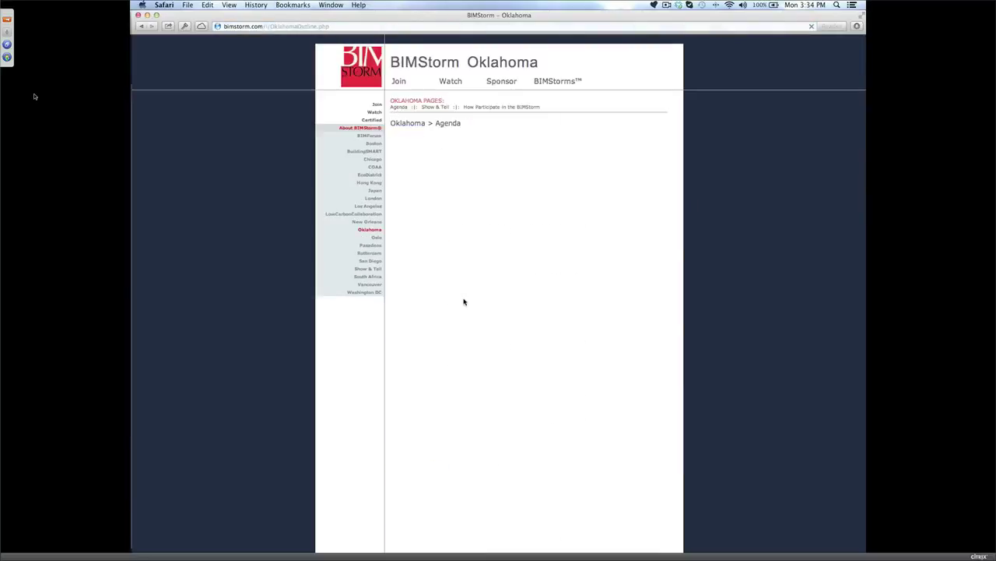
scroll(464, 319, "down", 2)
scroll(471, 338, "down", 2)
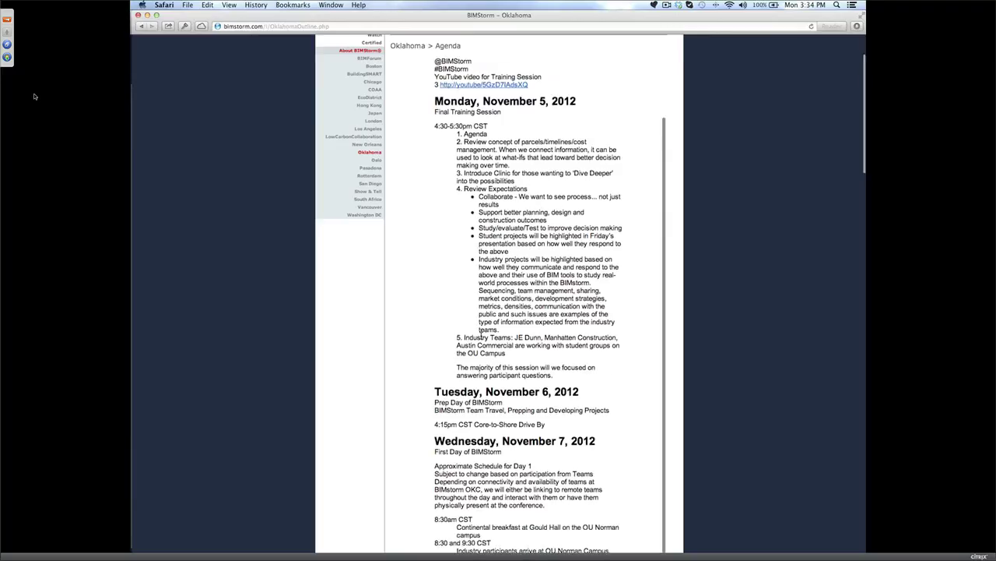
scroll(481, 337, "down", 4)
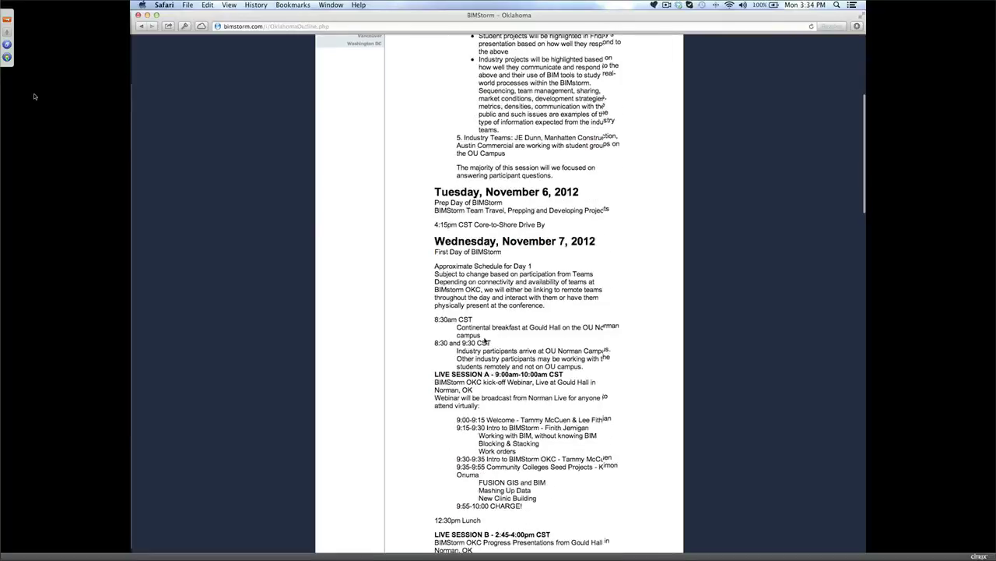
scroll(483, 340, "down", 3)
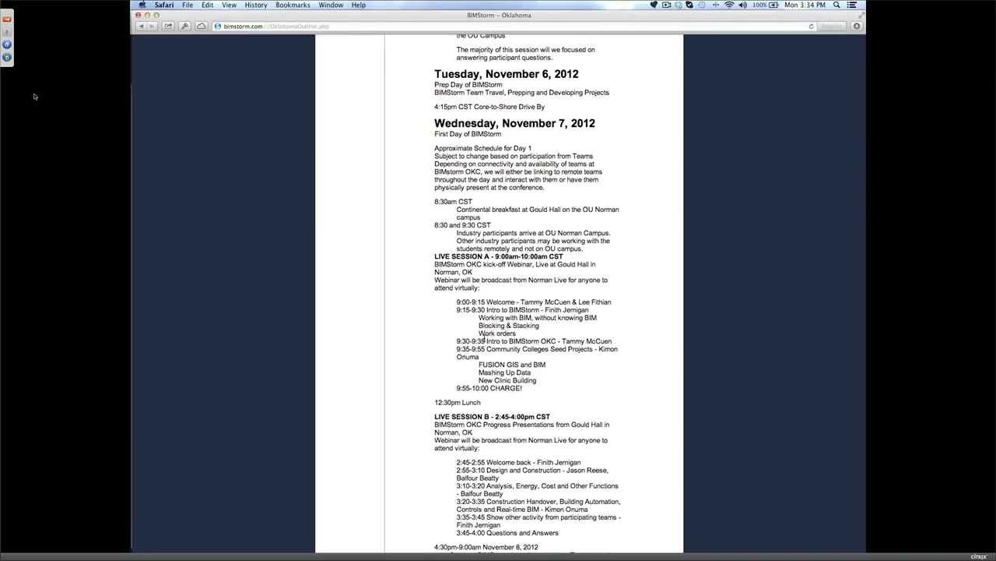